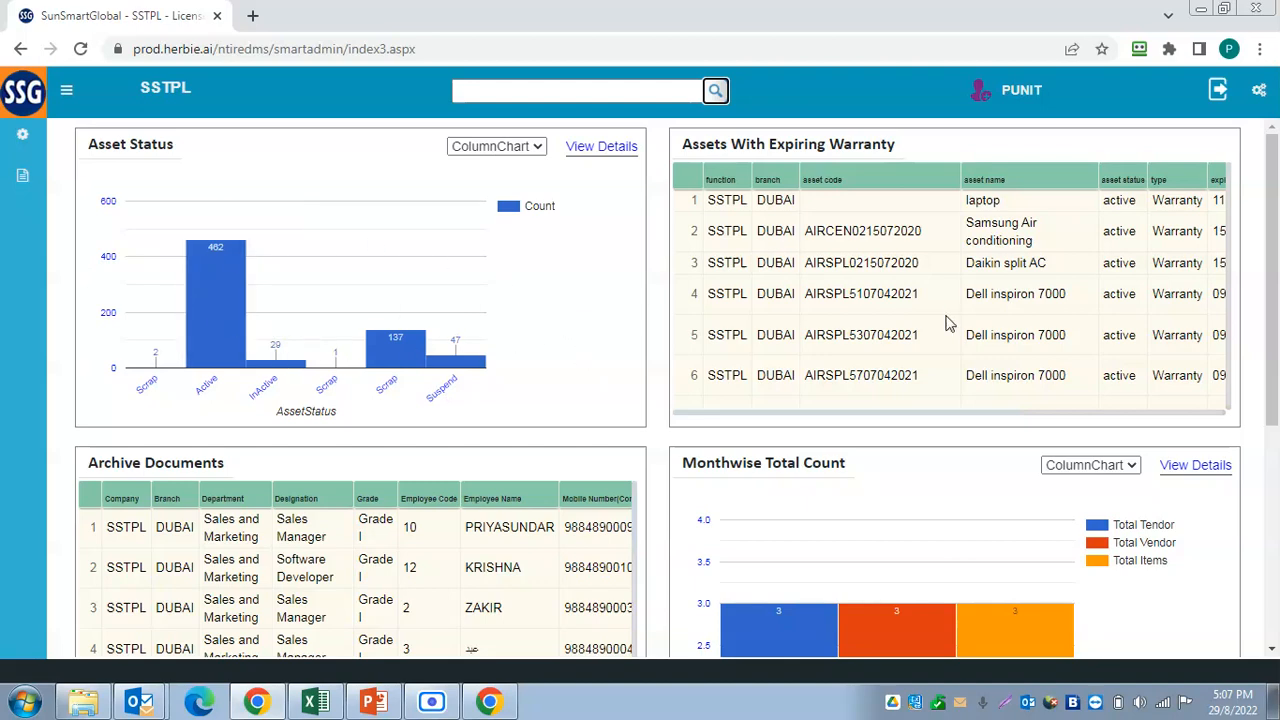
Step: Open the dashboard access list for adding a new dashlet, show all entries, review the available dashboards, and close it
scroll(688, 400, down, 5)
scroll(655, 415, down, 4)
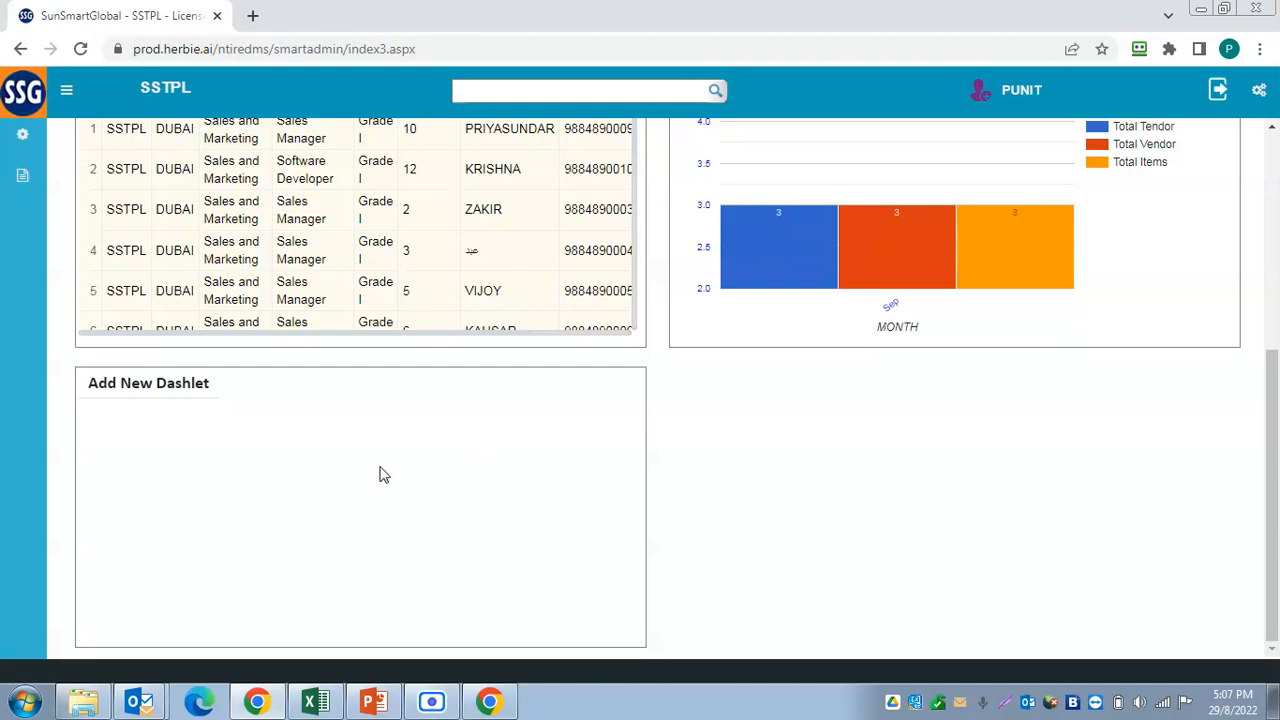
click(382, 472)
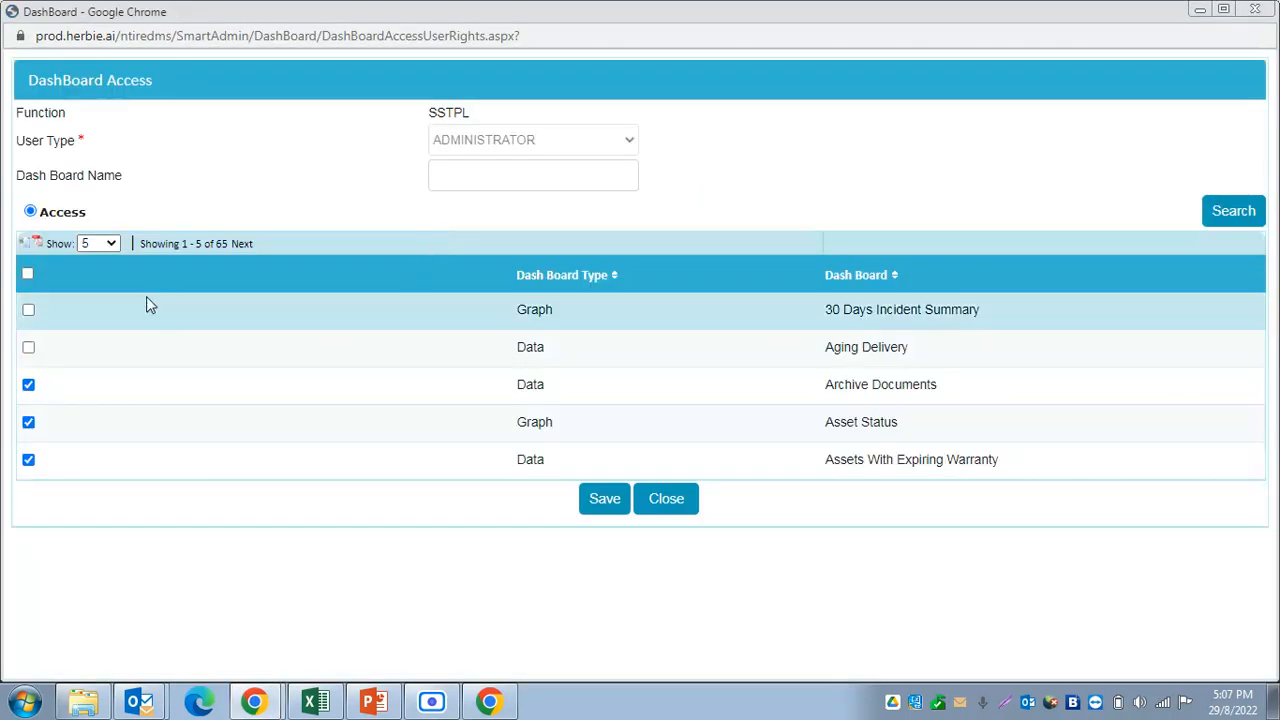
click(104, 248)
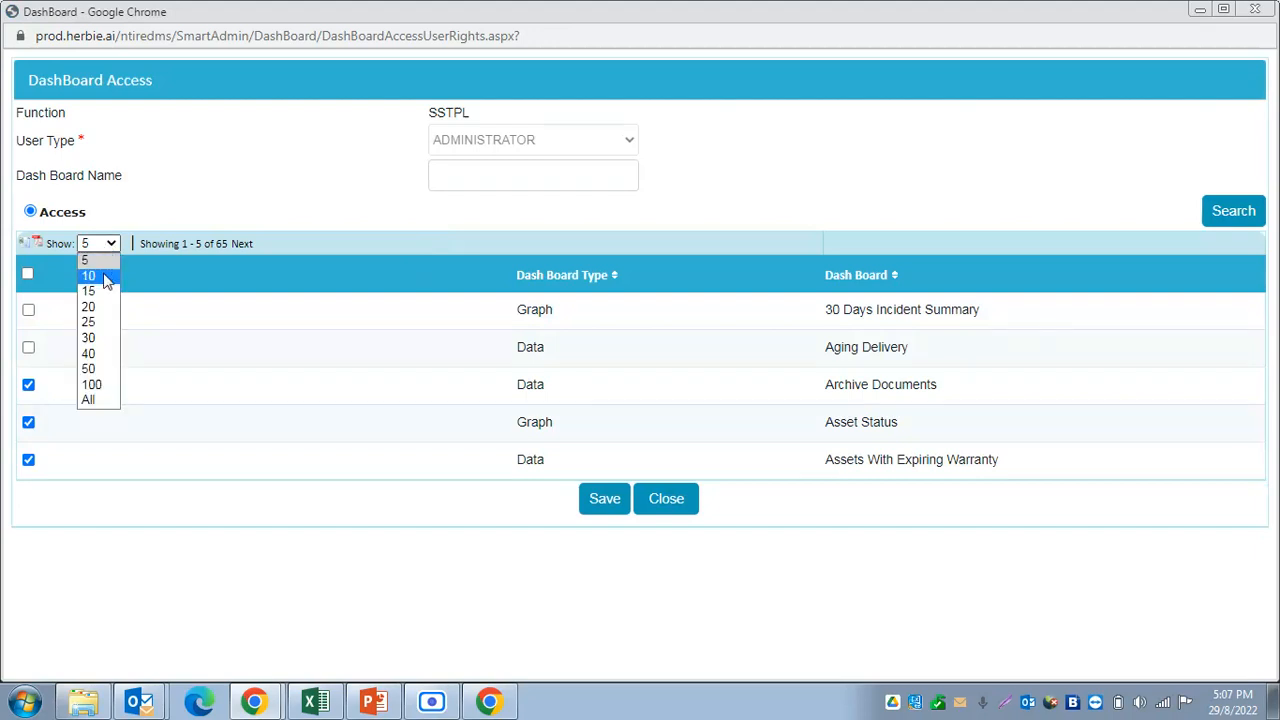
click(101, 397)
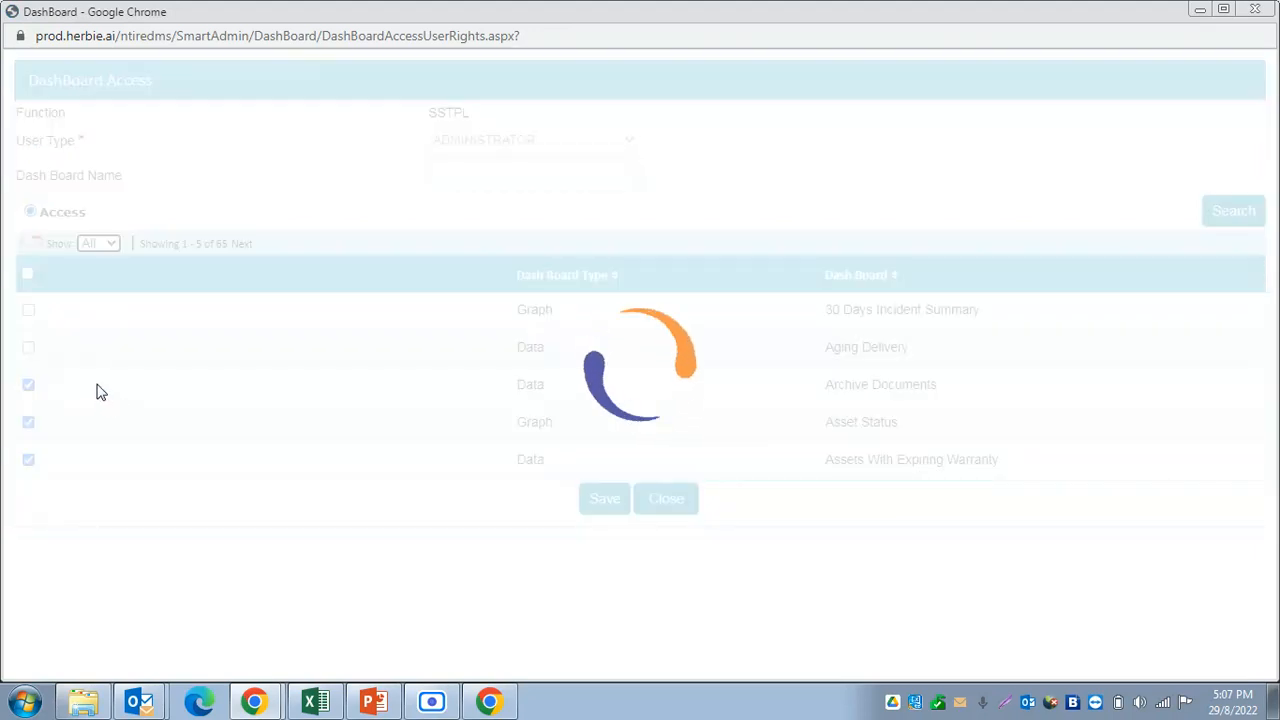
scroll(111, 466, down, 6)
scroll(111, 466, up, 6)
scroll(40, 510, down, 5)
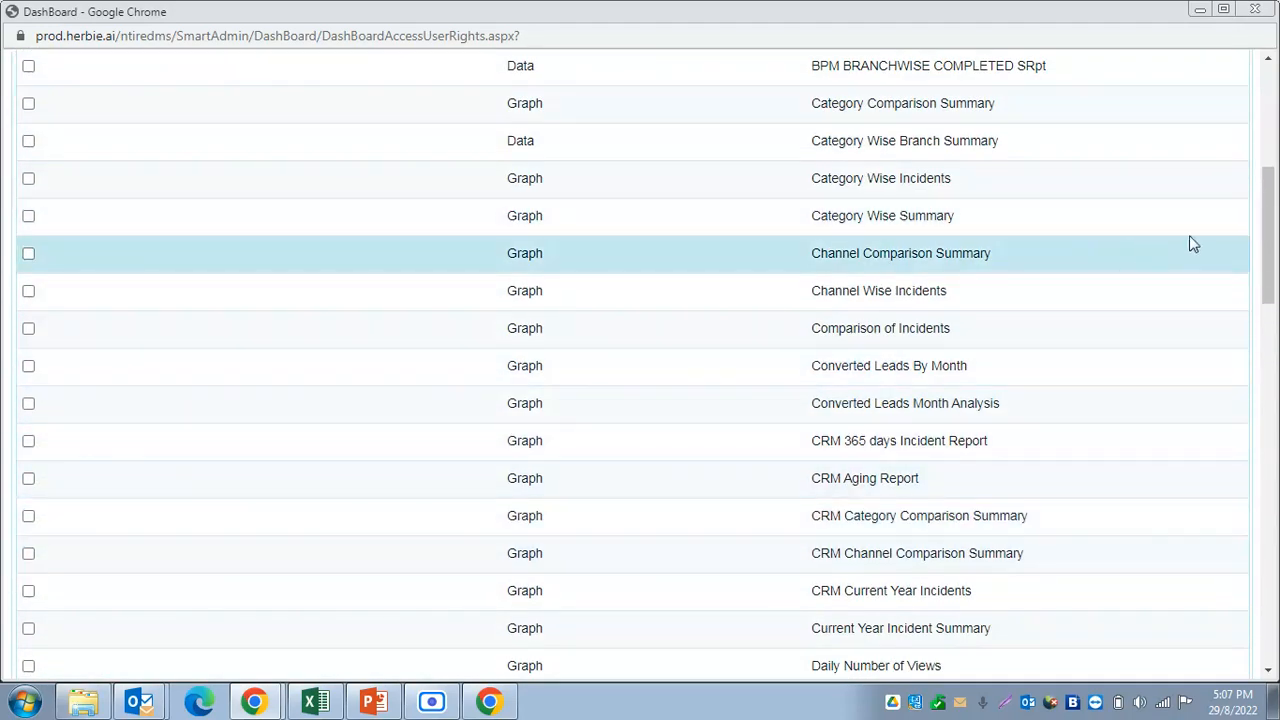
drag(1267, 208, 1248, 42)
click(1255, 8)
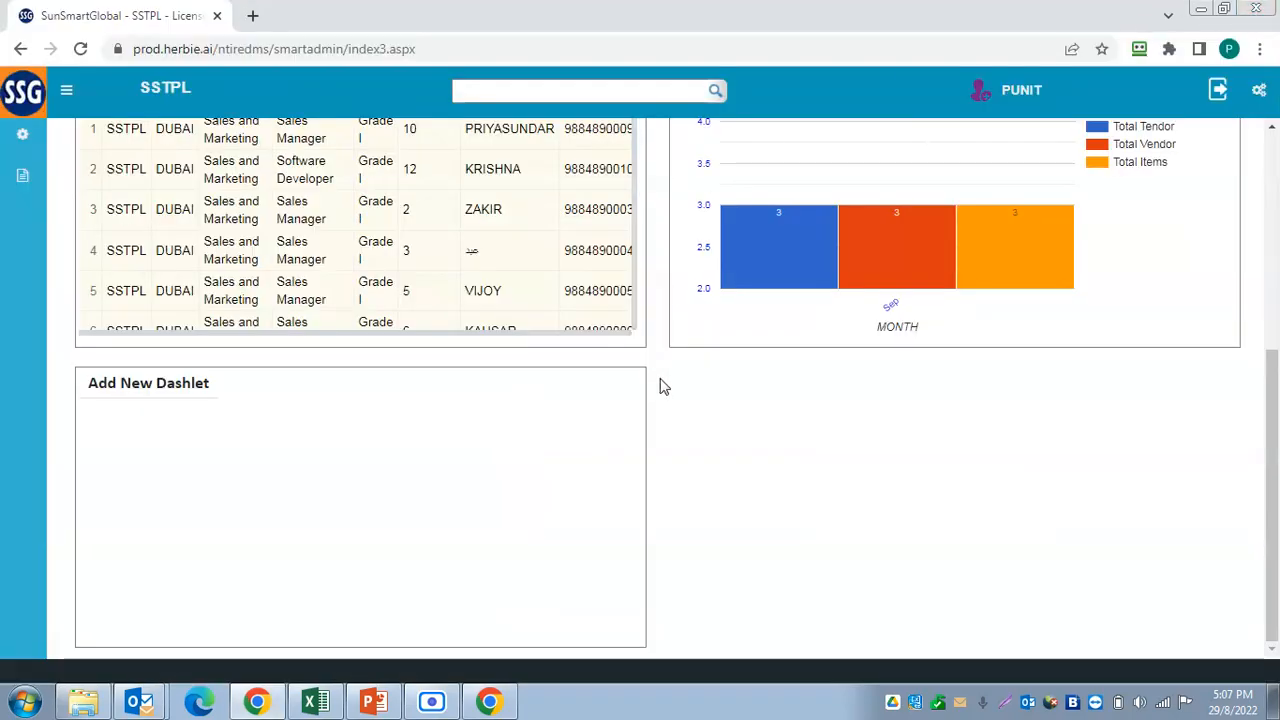
Step: Try PieChart for the Monthwise Total Count dashlet and set its chart type to LineChart
scroll(660, 386, up, 2)
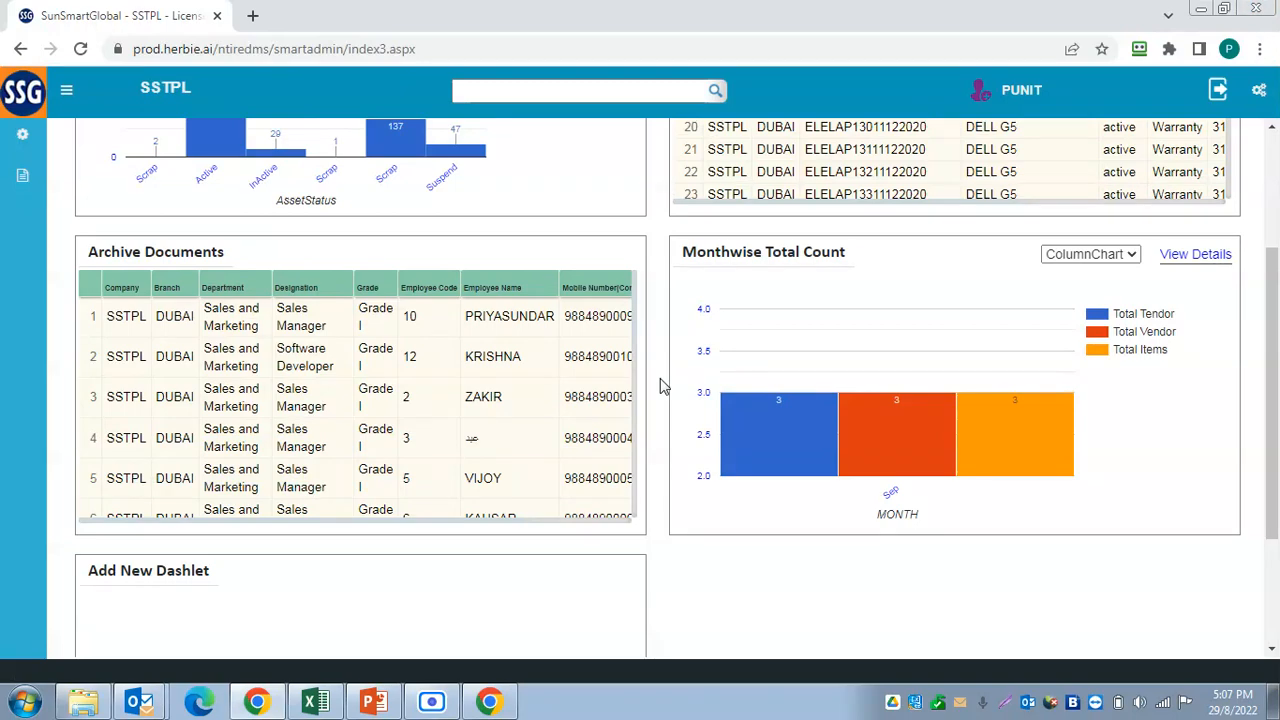
scroll(660, 386, down, 1)
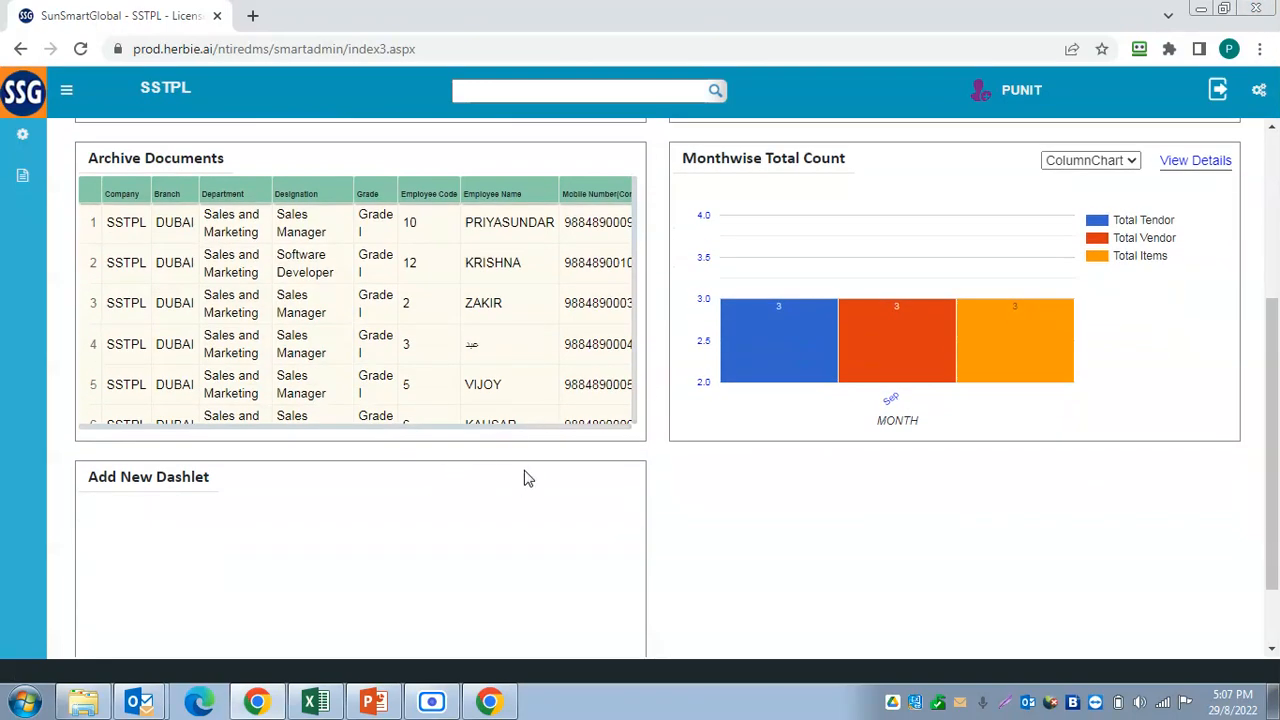
scroll(560, 461, up, 3)
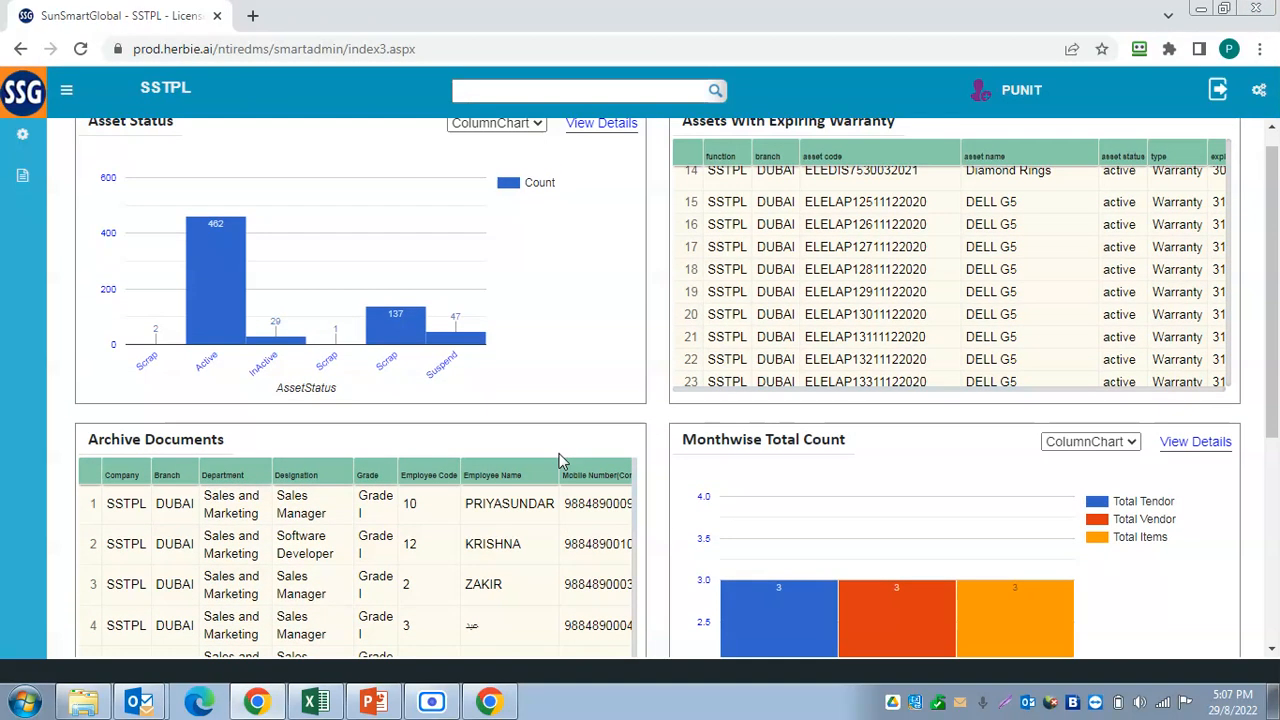
click(1133, 445)
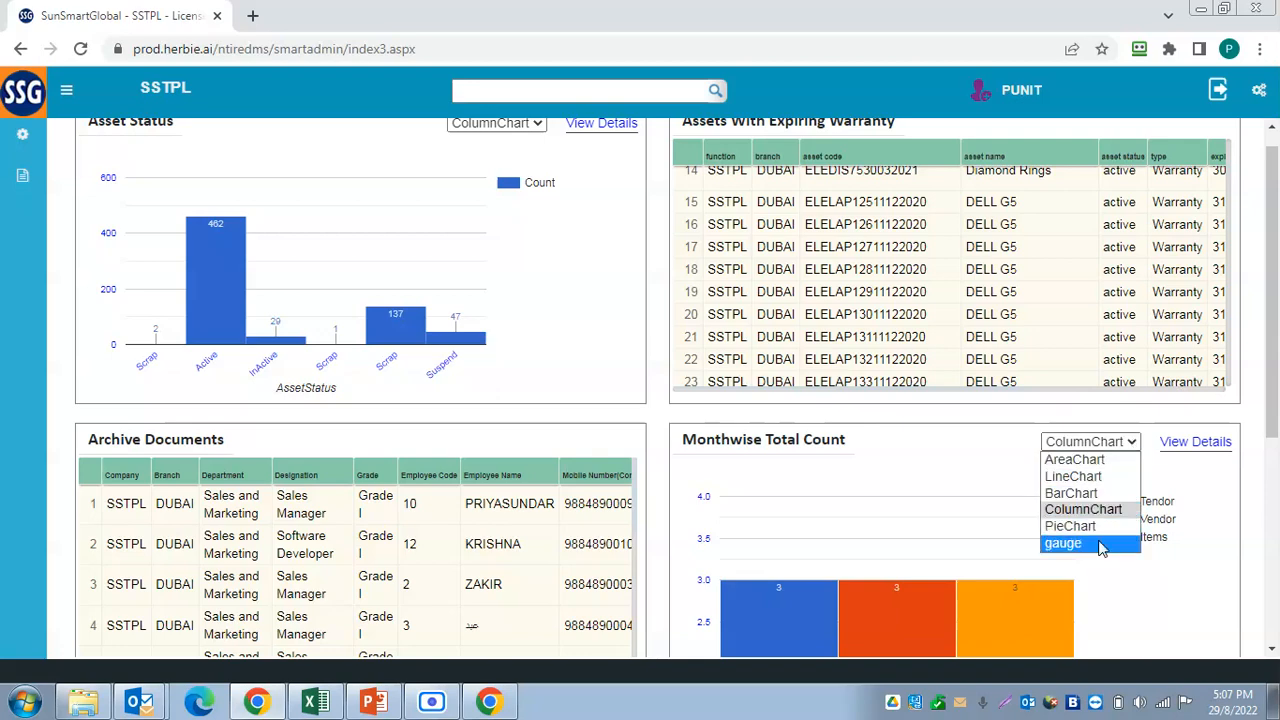
click(1088, 526)
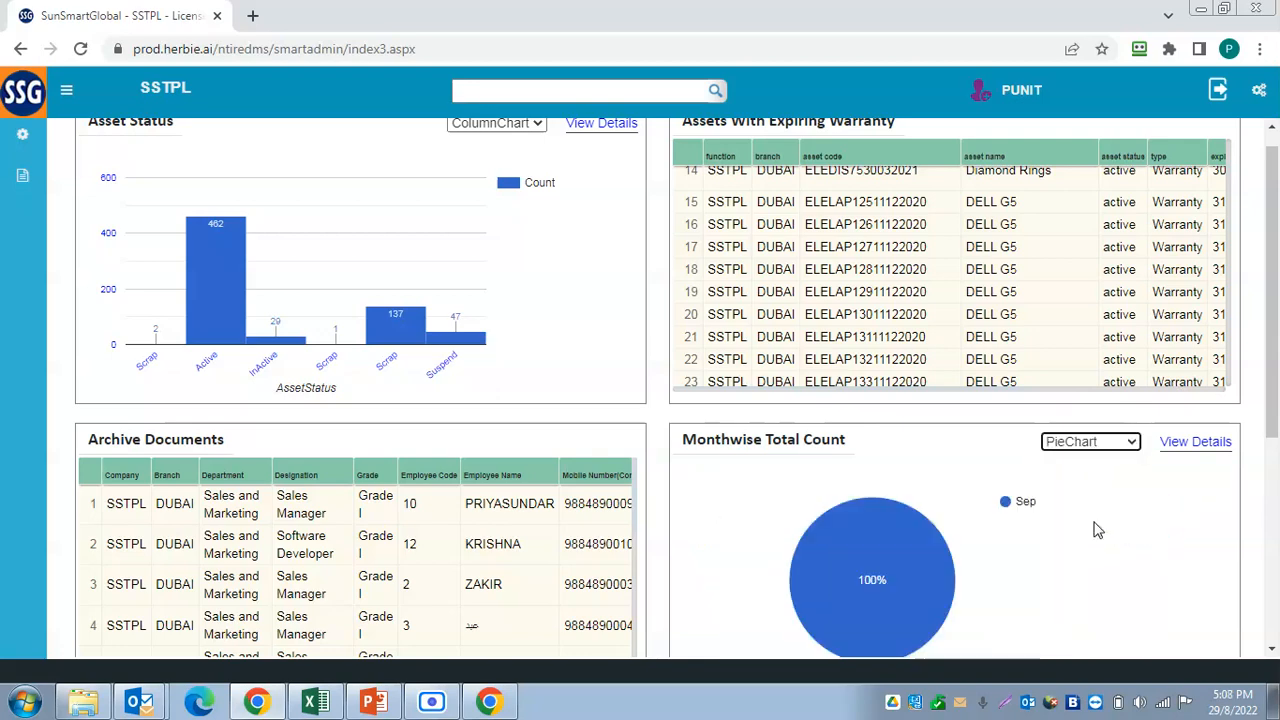
click(1132, 441)
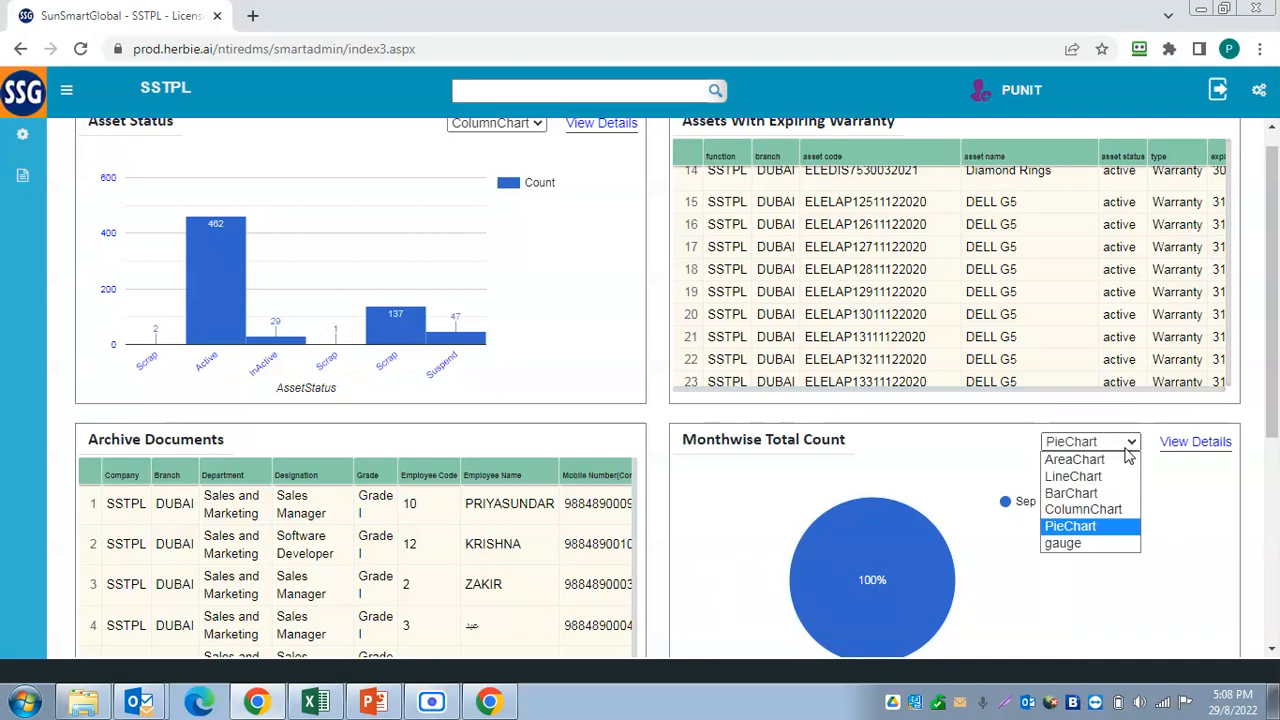
click(1085, 476)
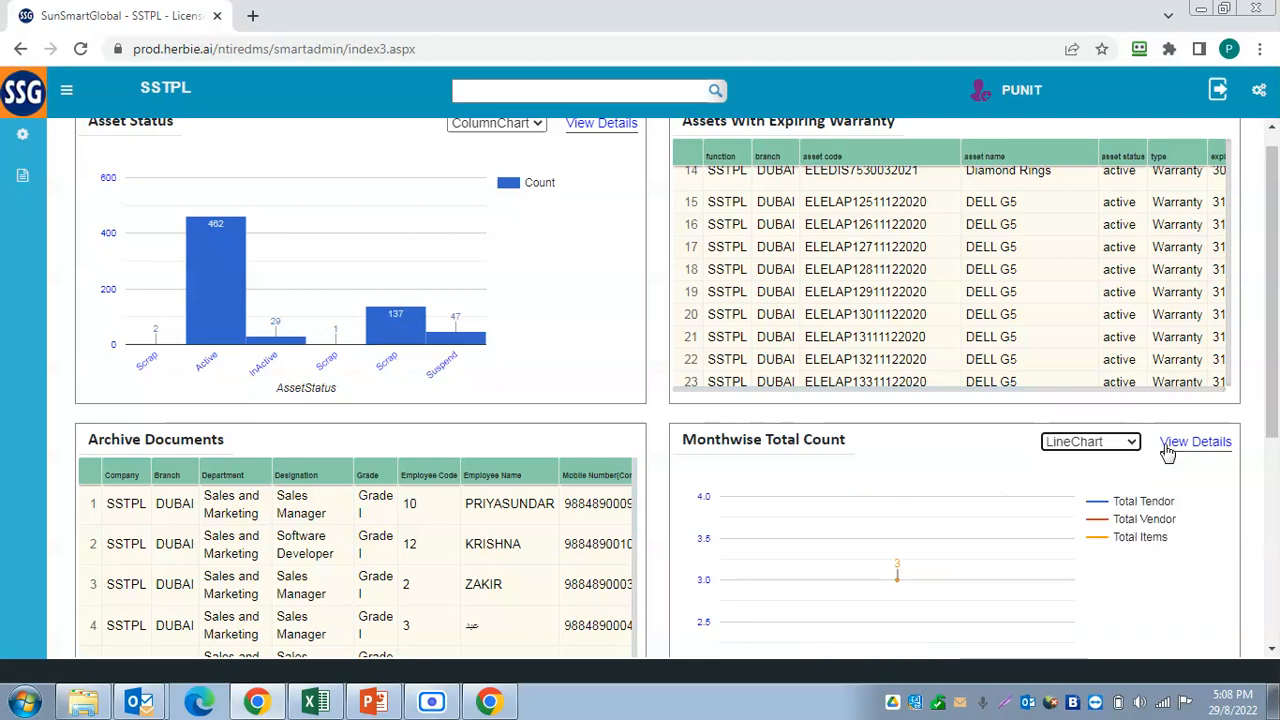
Step: View the detail table behind the Monthwise Total Count chart and close it
click(1218, 444)
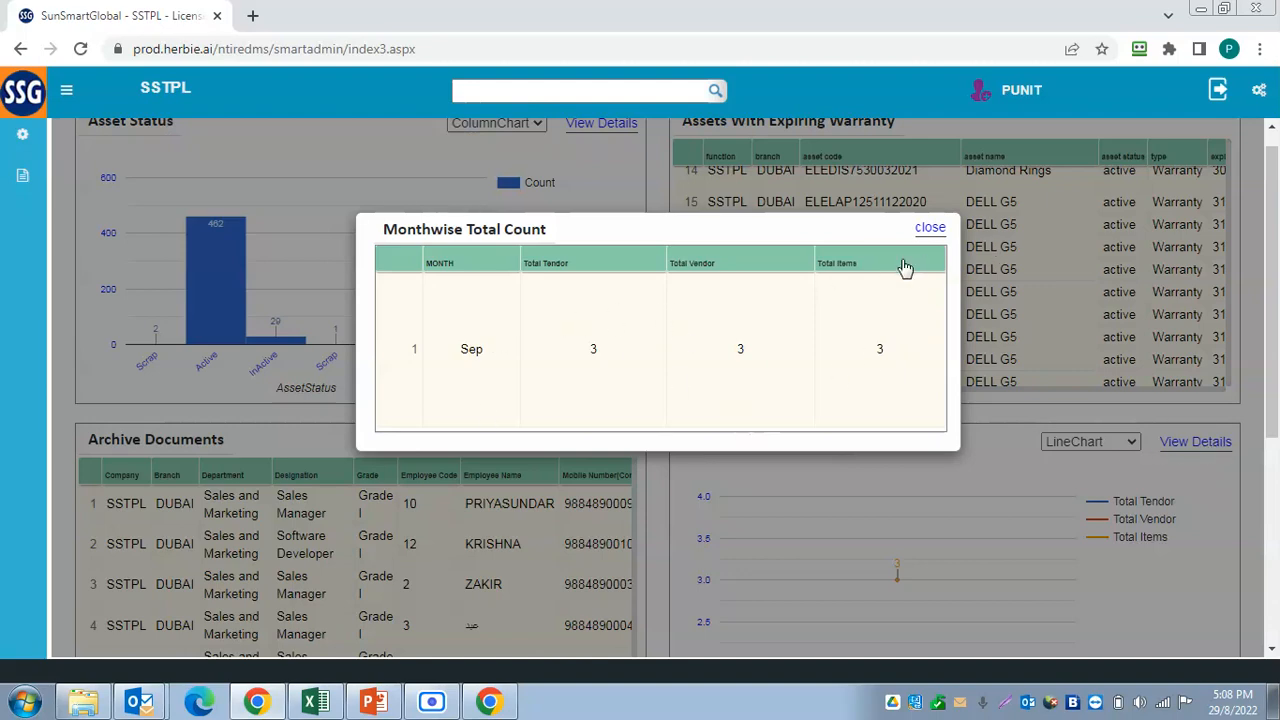
click(930, 228)
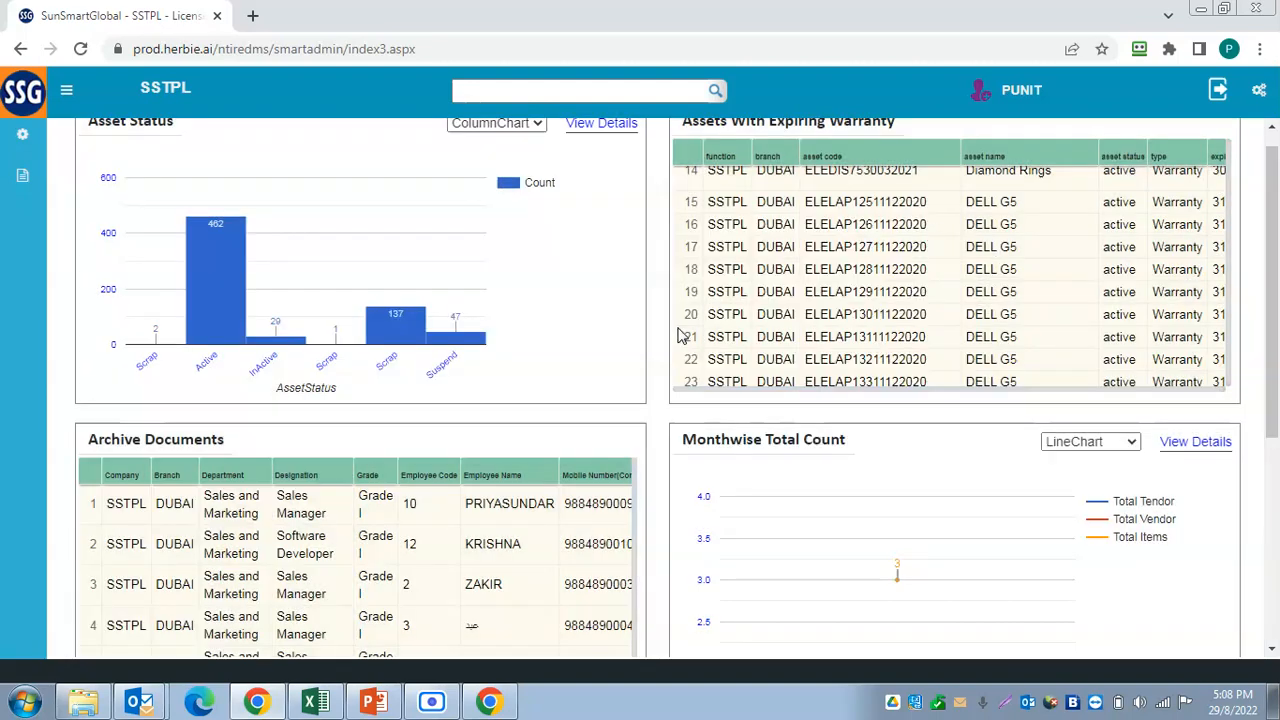
scroll(665, 350, up, 1)
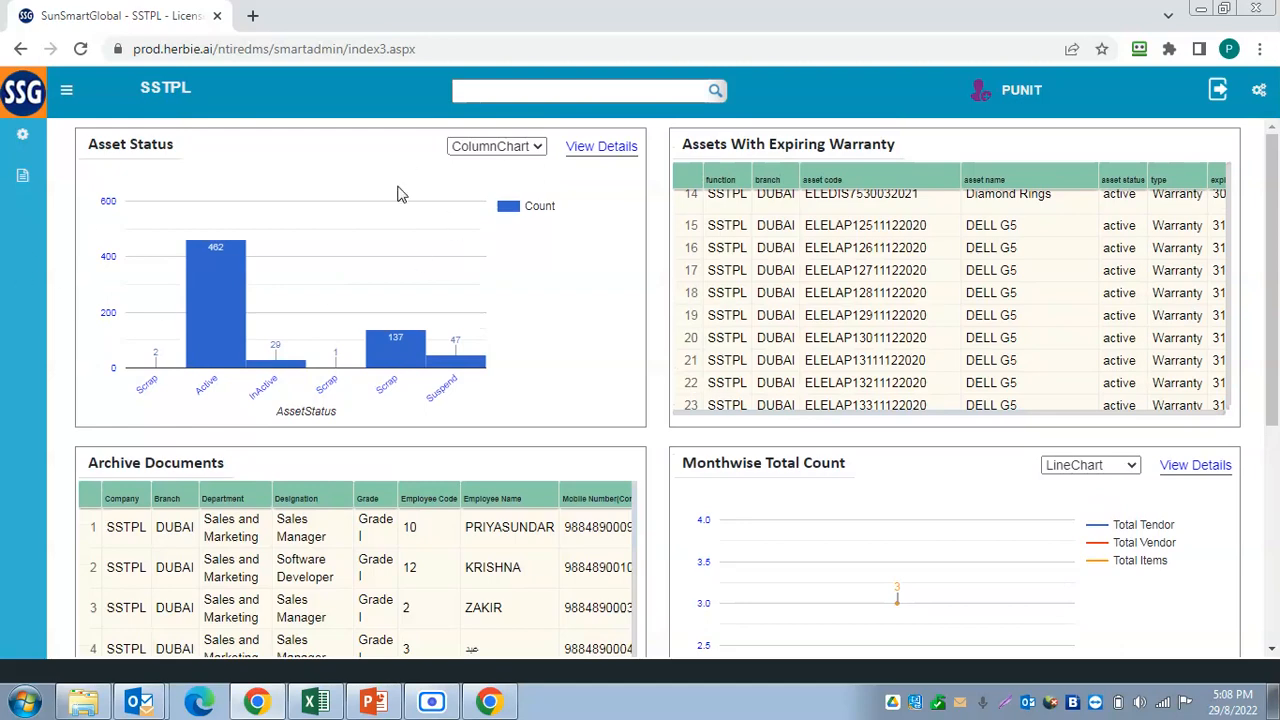
Step: Open the User Role Master from the BO Users section and list all active roles
click(30, 143)
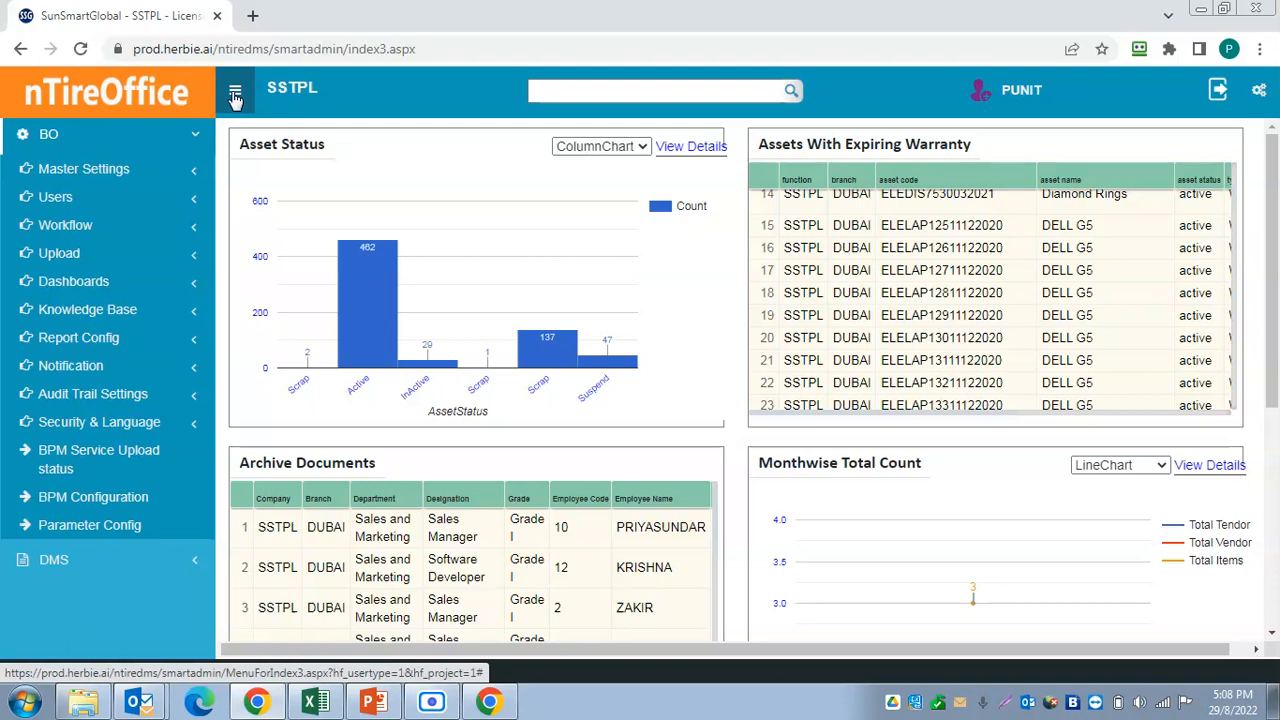
click(192, 204)
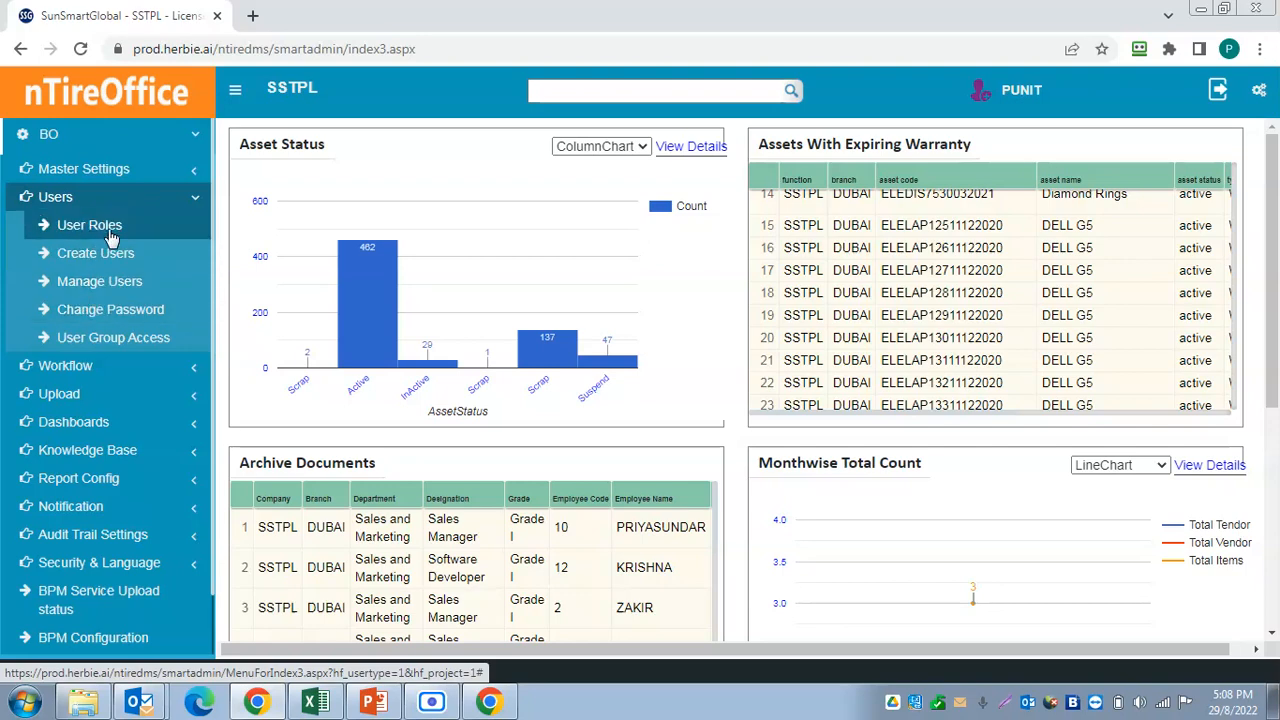
click(110, 228)
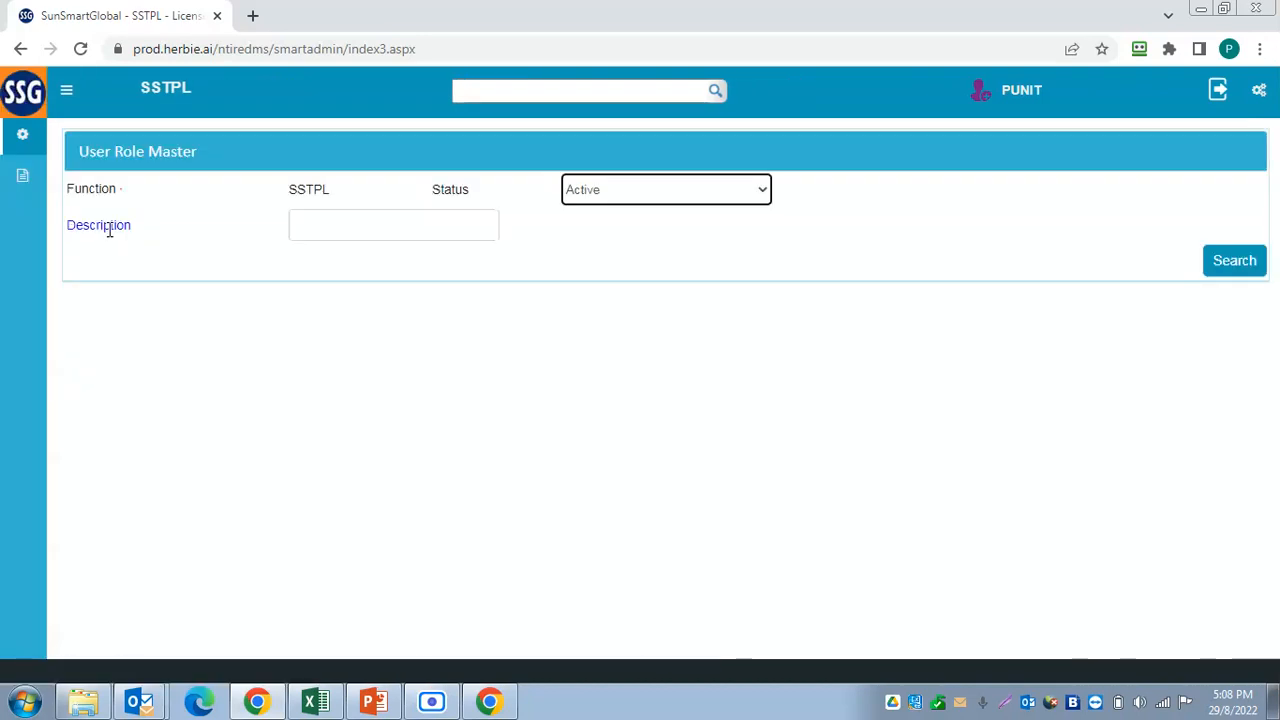
click(1232, 261)
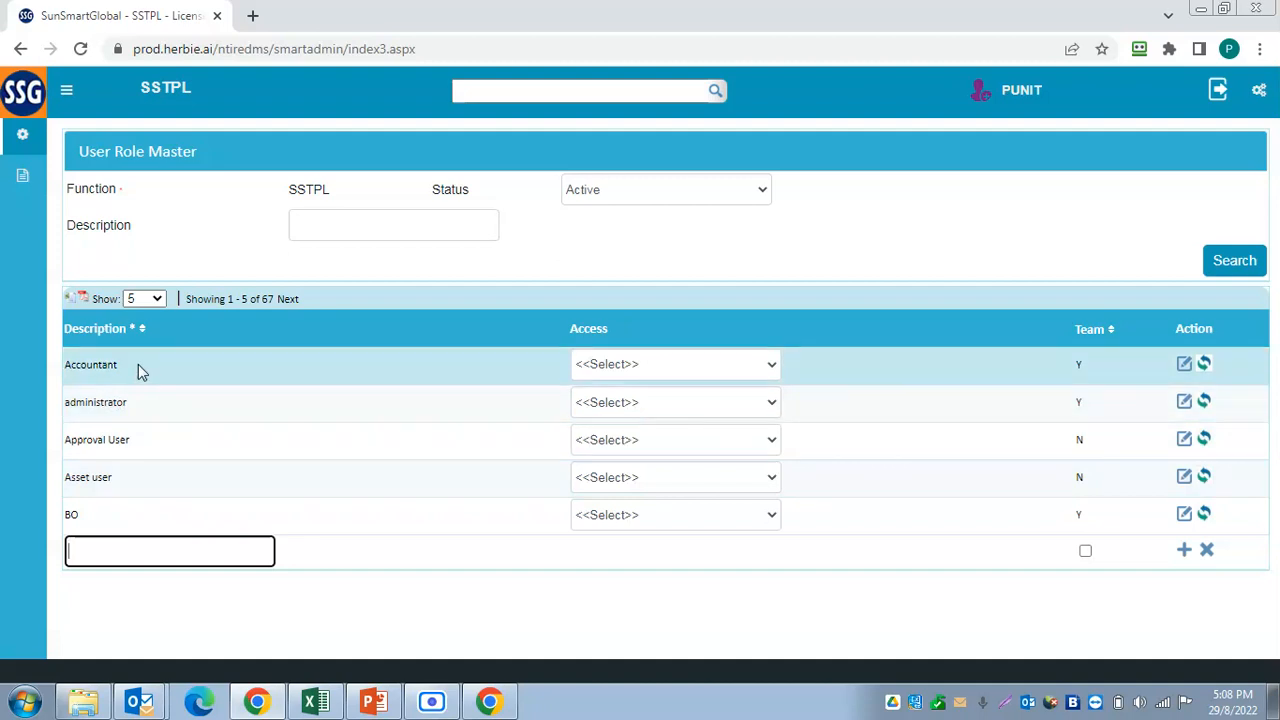
Step: Open User Access for the Accountant role, select the administrator and Approval User types, and close the window without saving
click(766, 368)
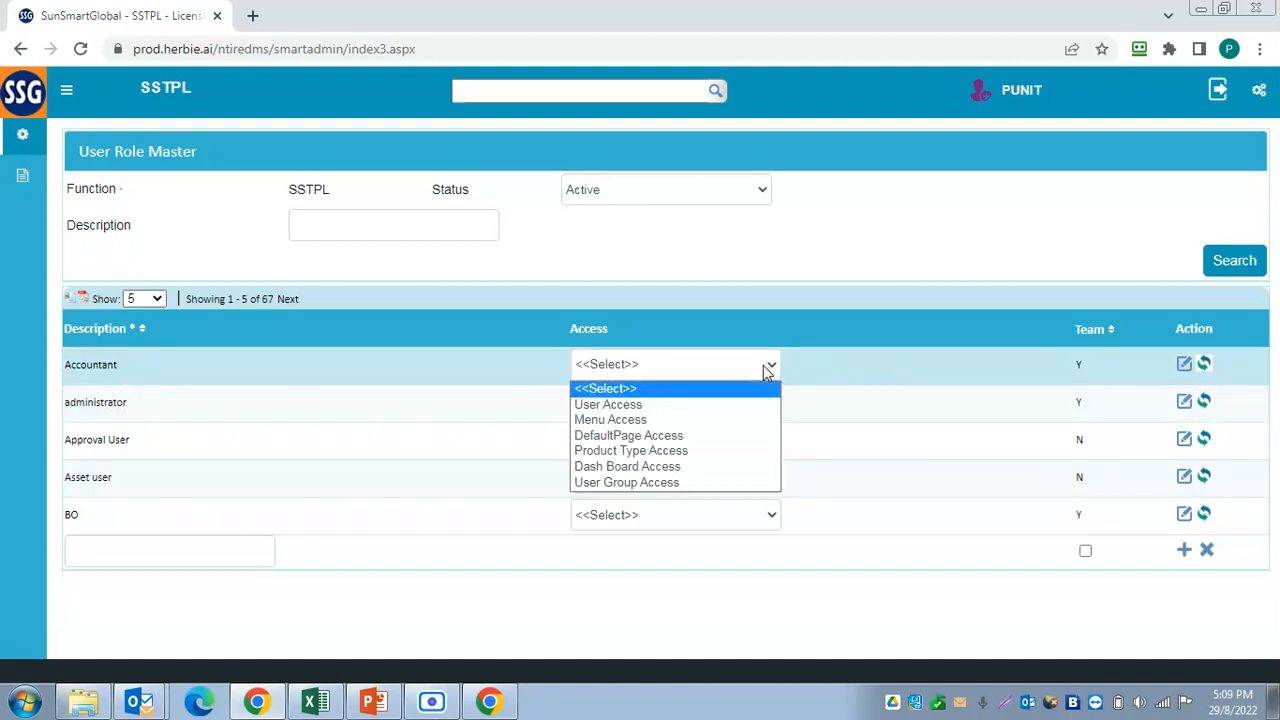
click(667, 405)
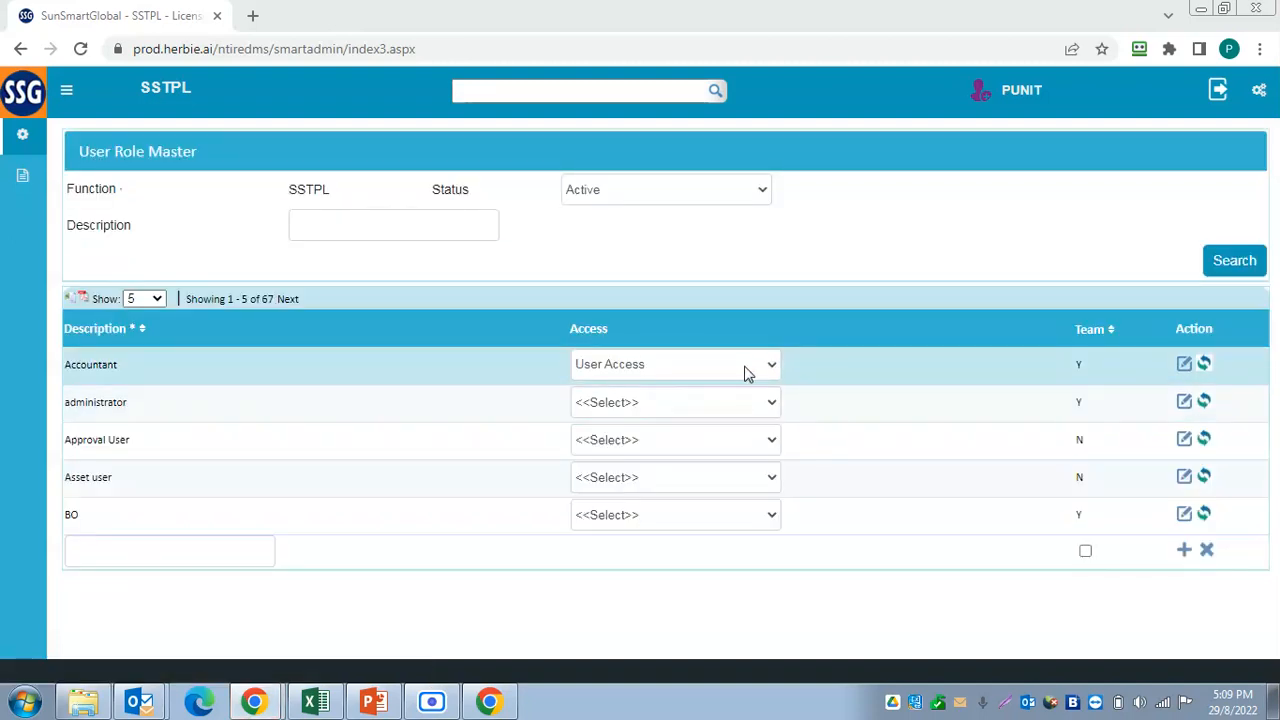
key(alt+Tab)
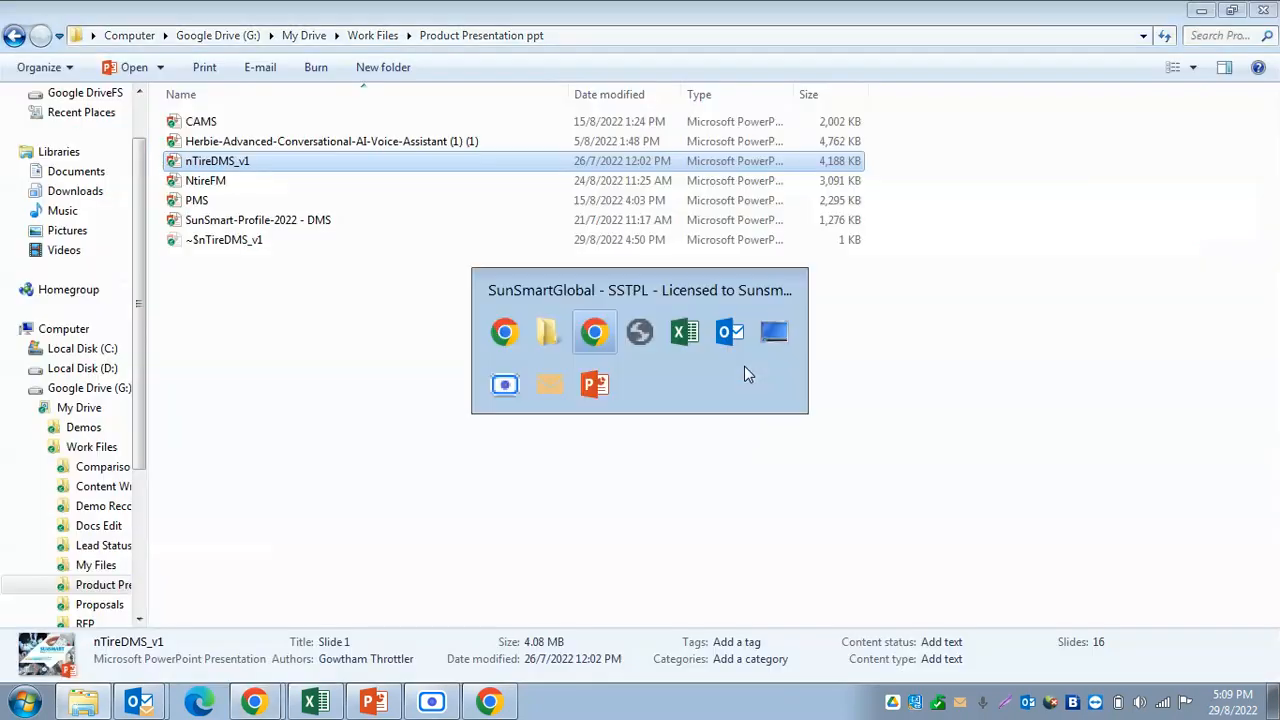
key(alt+Tab)
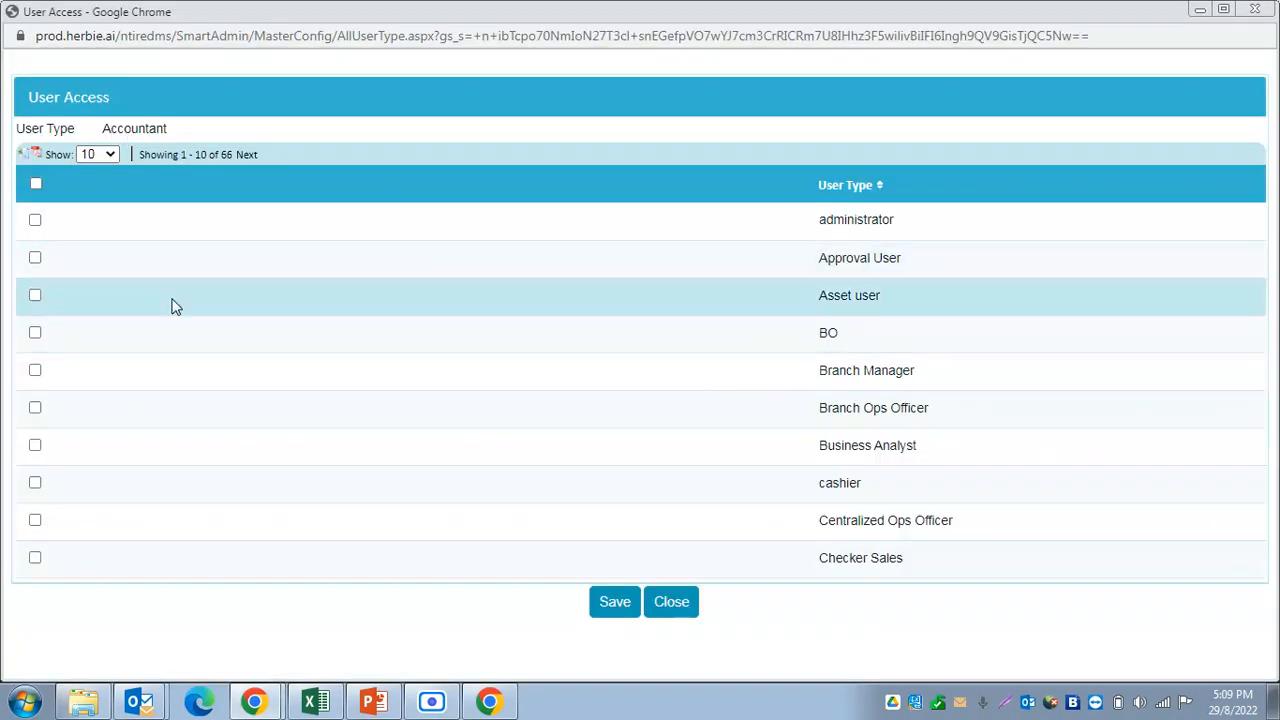
click(35, 220)
click(35, 257)
click(1255, 9)
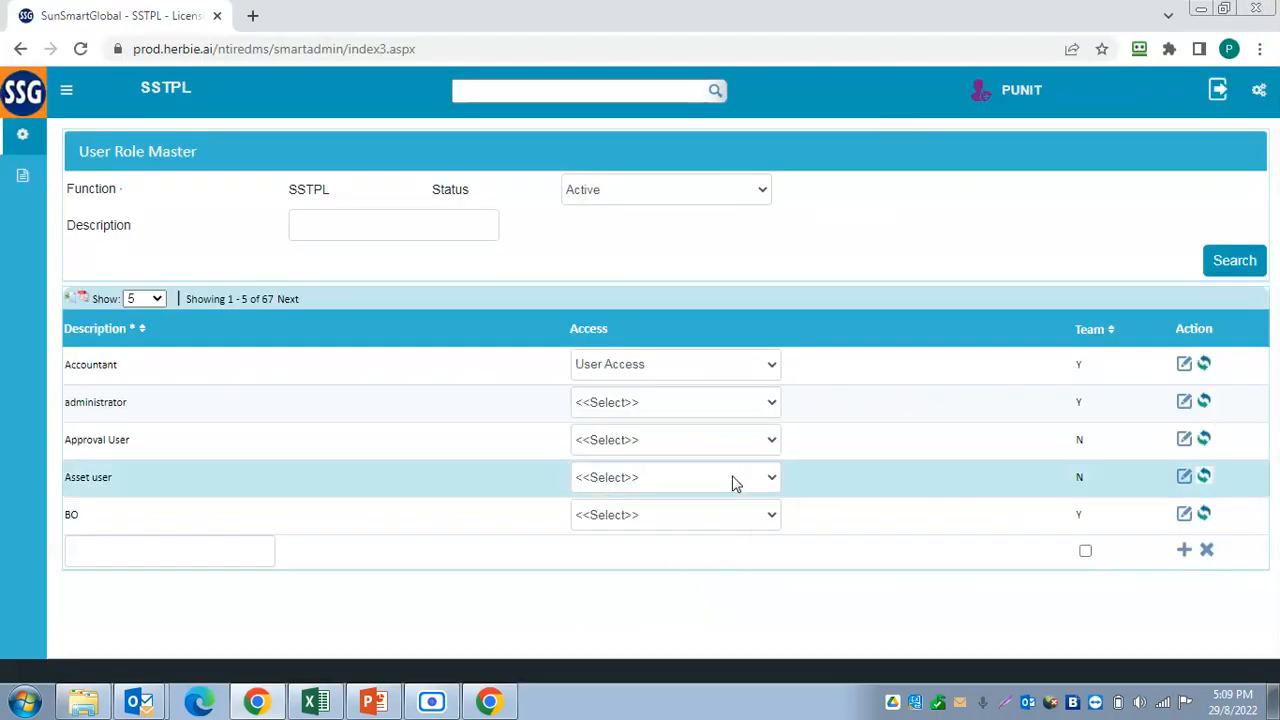
click(755, 410)
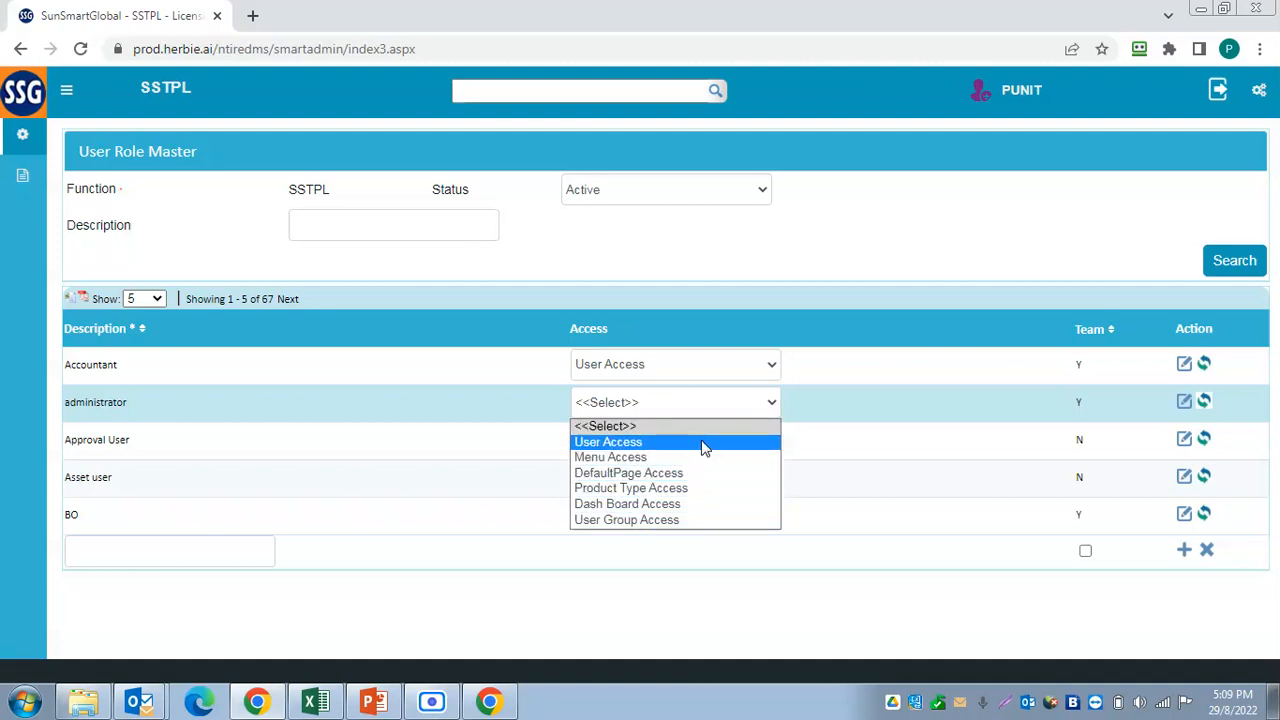
click(767, 364)
click(767, 364)
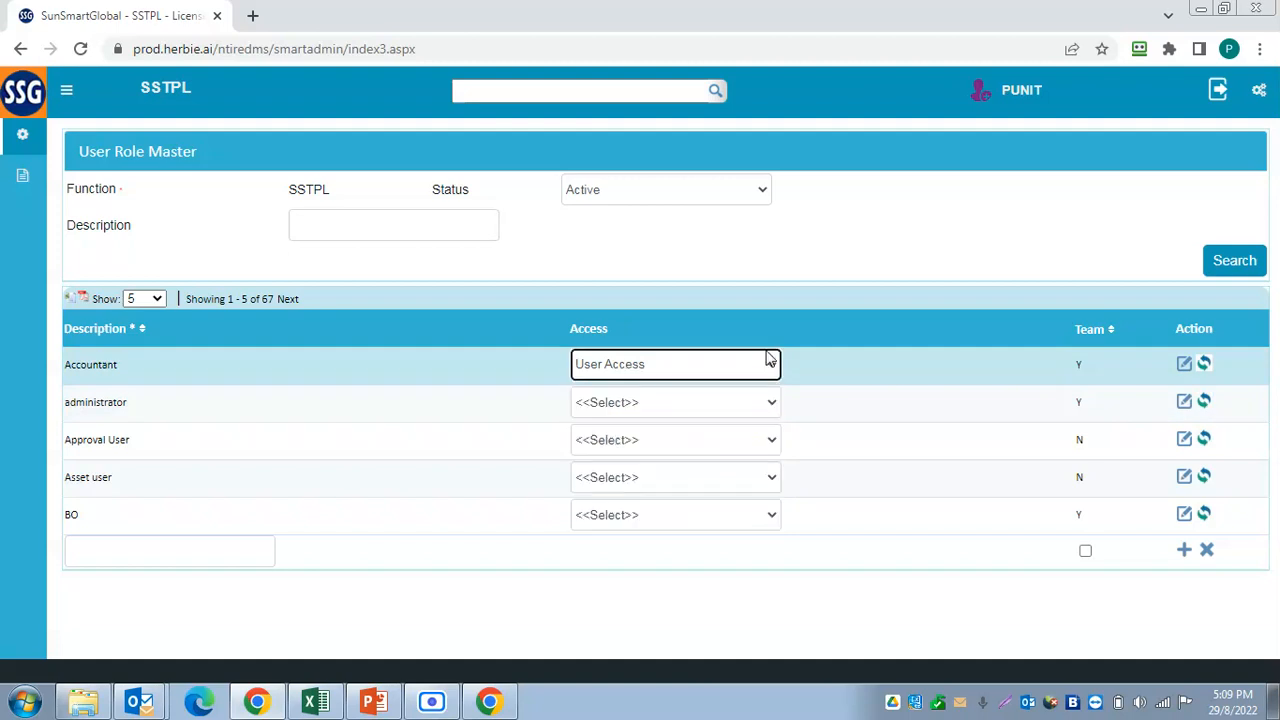
Step: Open Workflow Config in the BO section, list the active workflows, and review their codes, descriptions and user assignment options
click(23, 137)
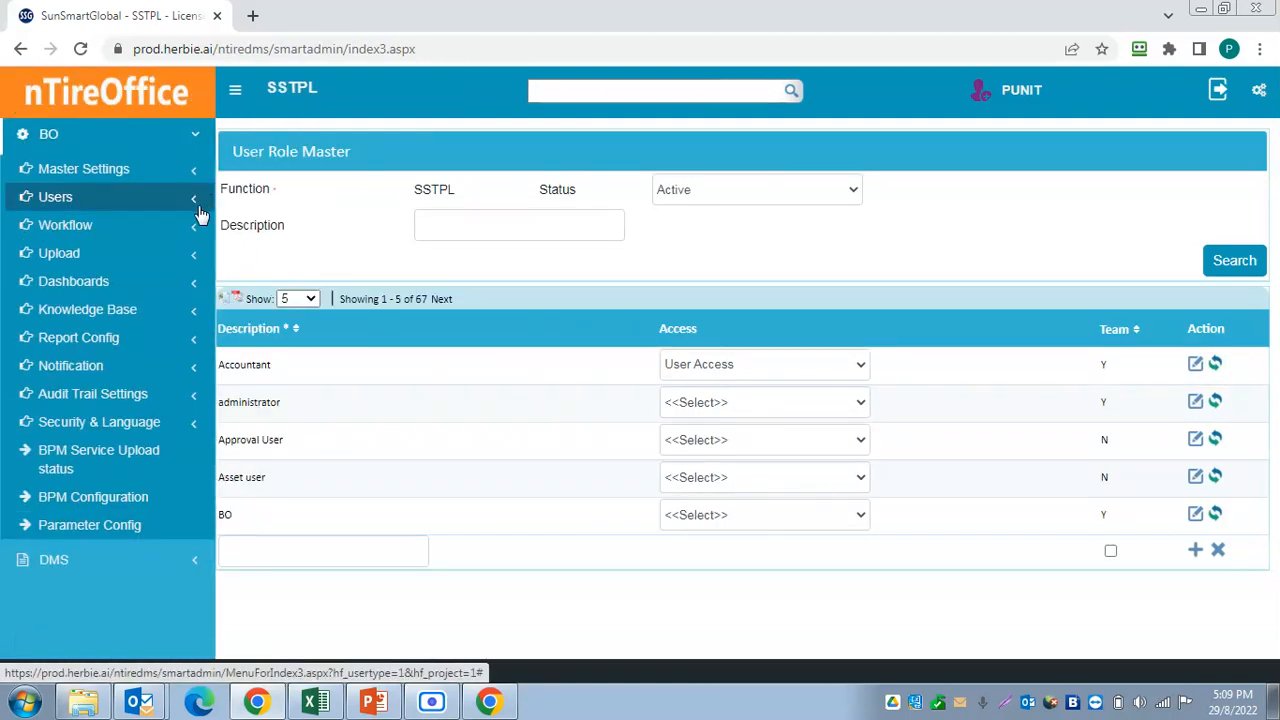
click(191, 232)
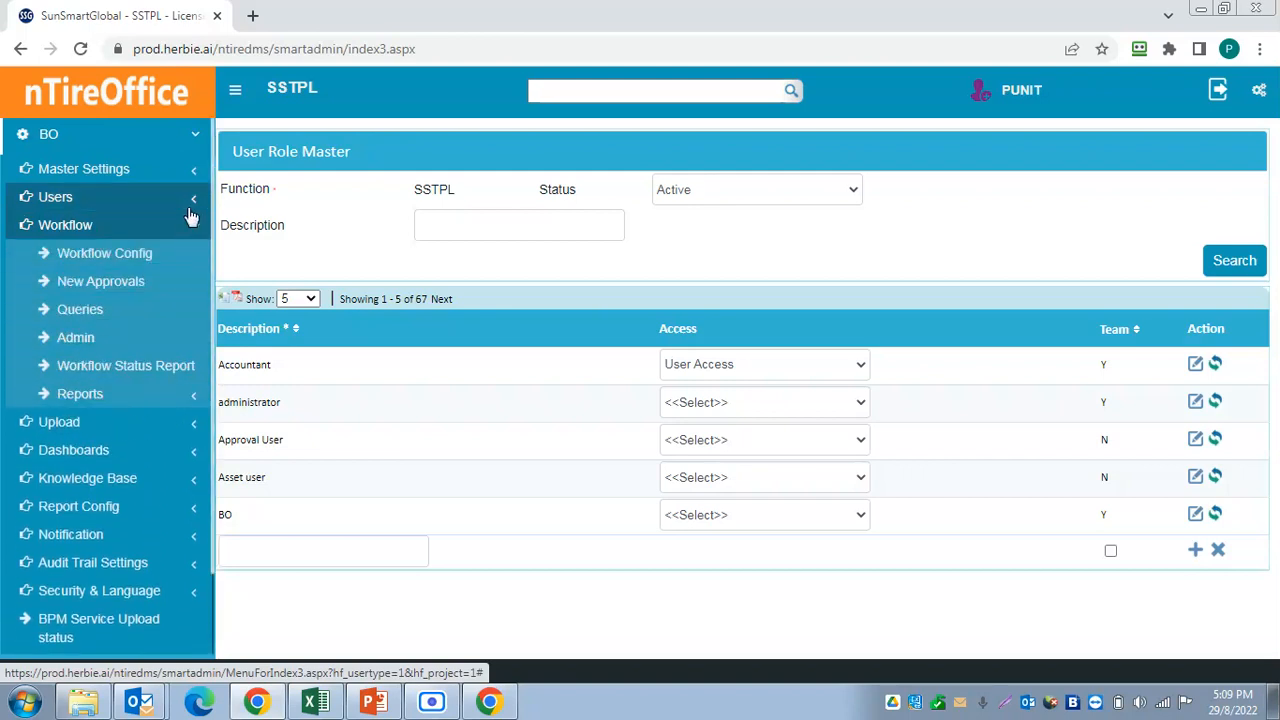
click(148, 260)
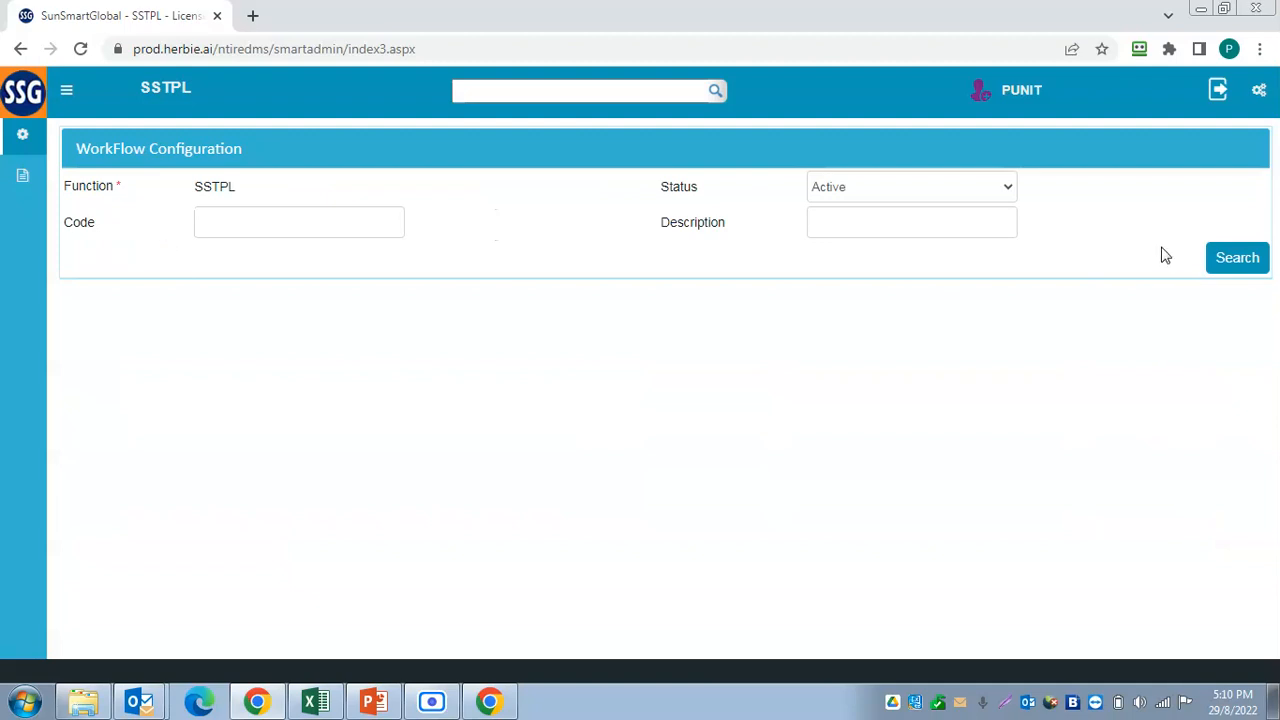
click(1240, 261)
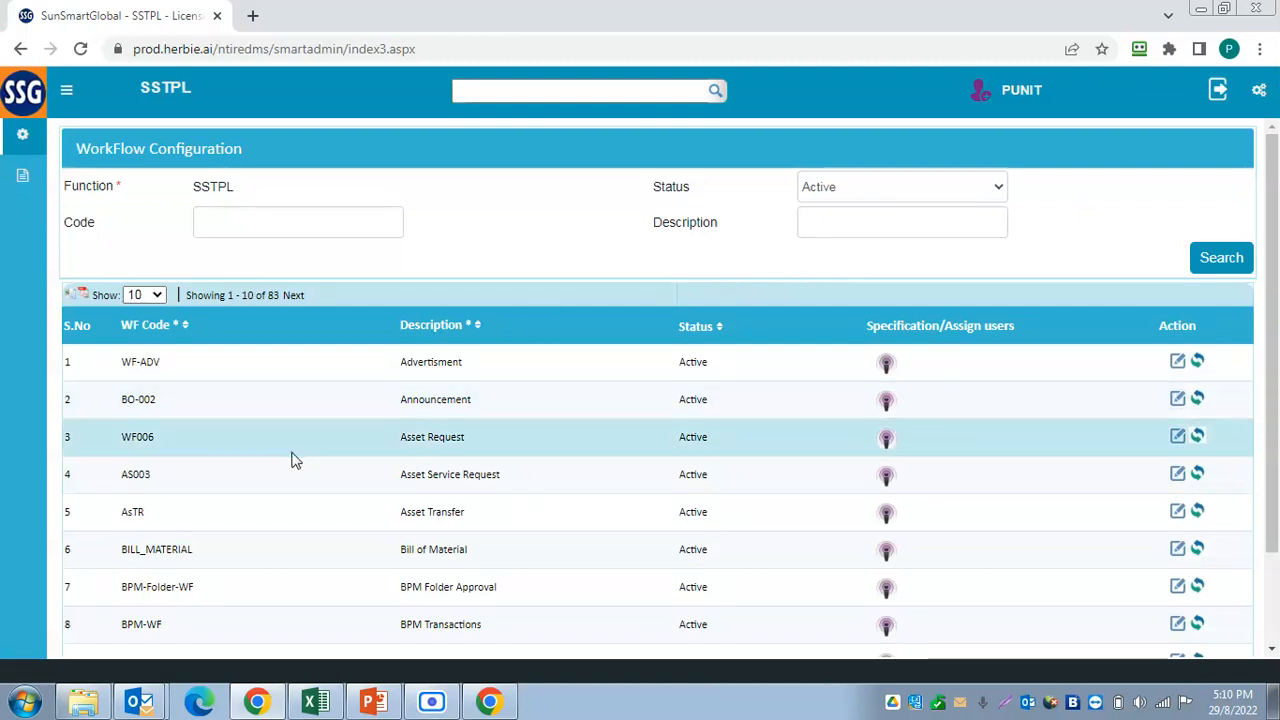
scroll(673, 452, down, 2)
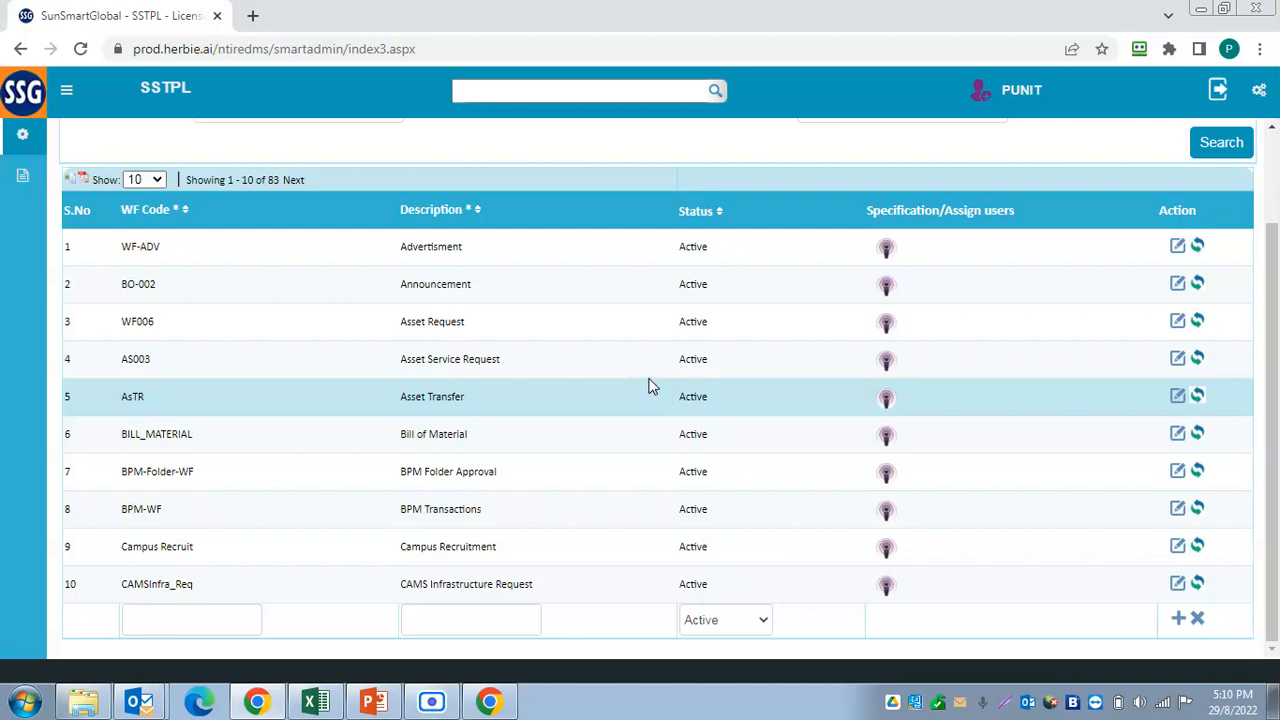
scroll(648, 387, up, 1)
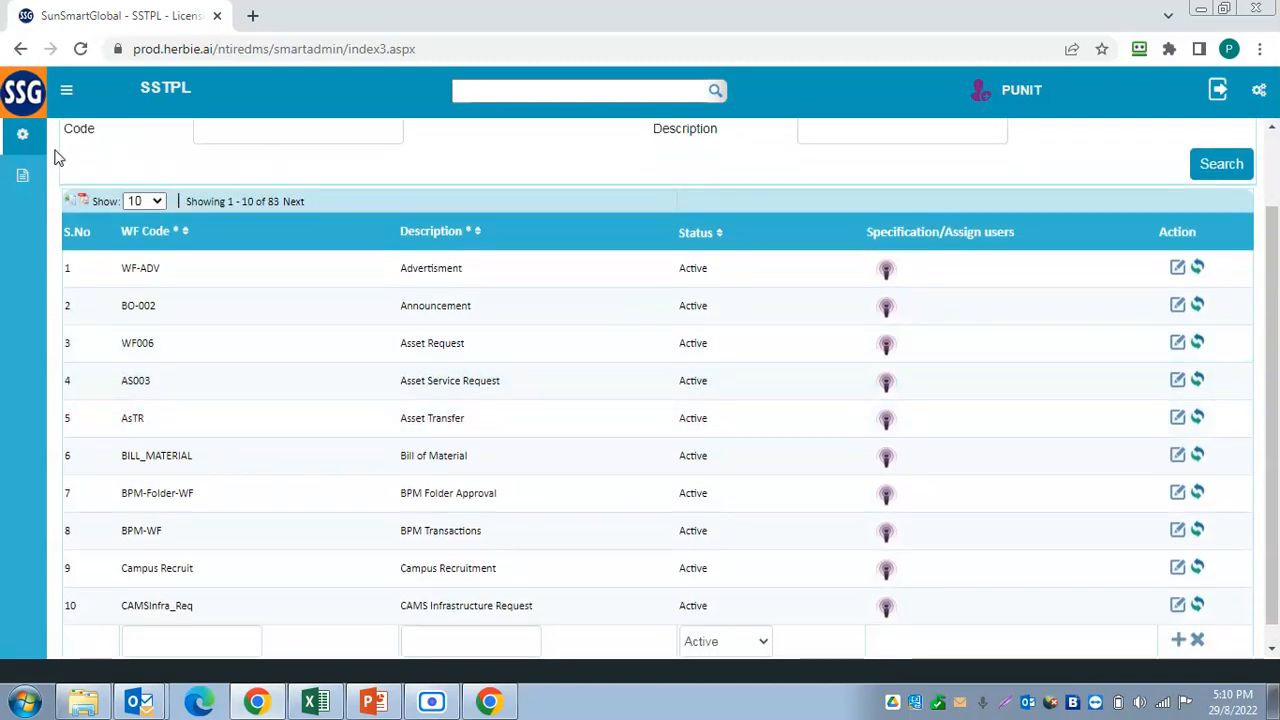
scroll(57, 158, up, 1)
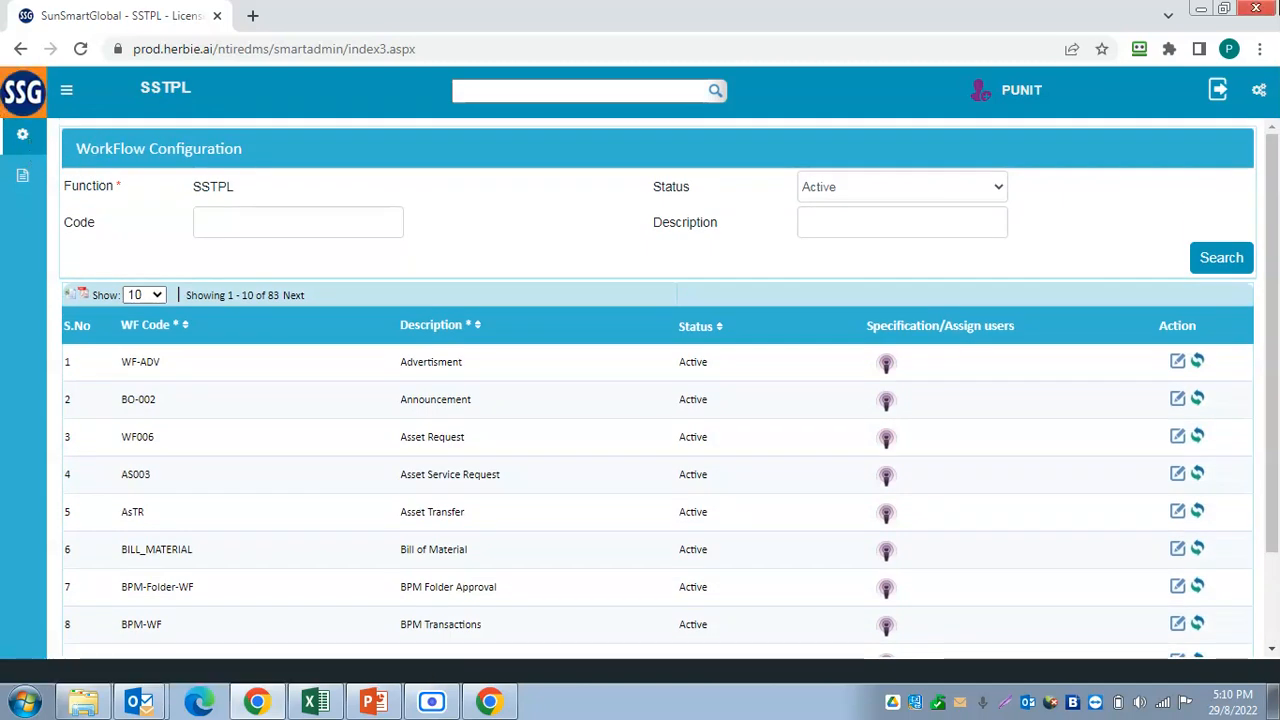
scroll(609, 494, down, 2)
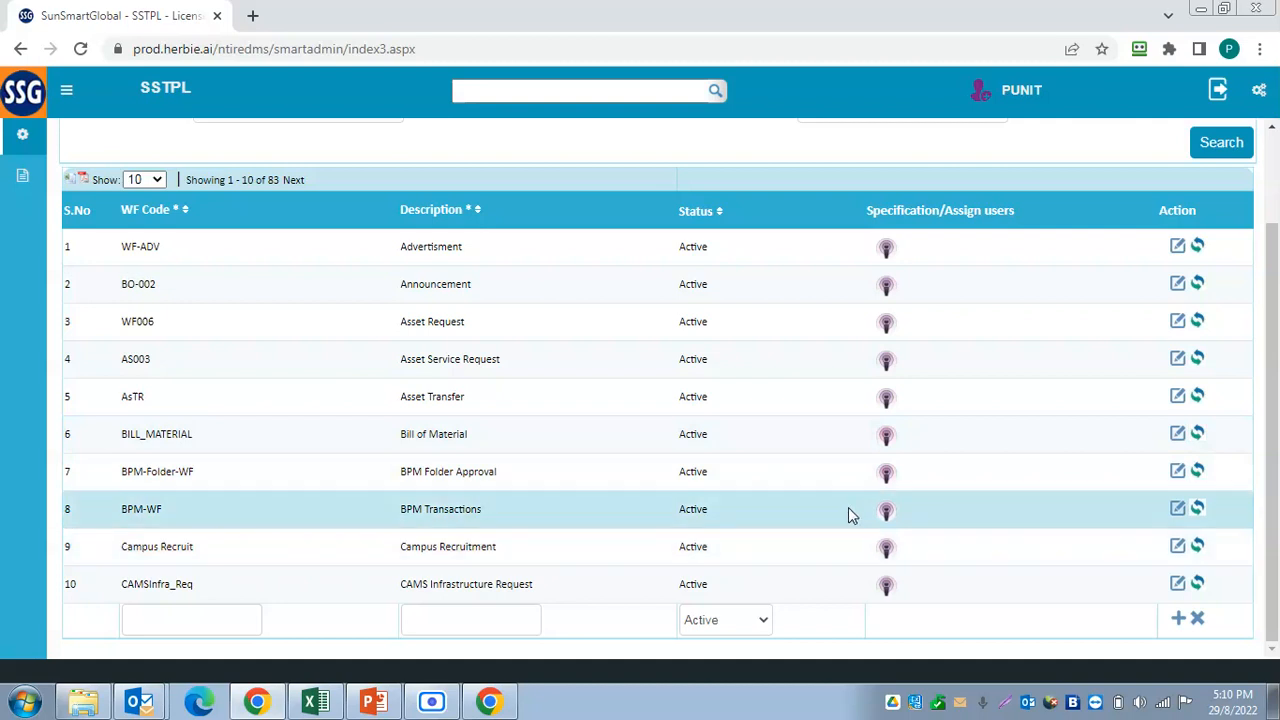
Step: Open the rules of the BPM Folder Approval workflow and view the condition defined for the Account documents rule
click(886, 474)
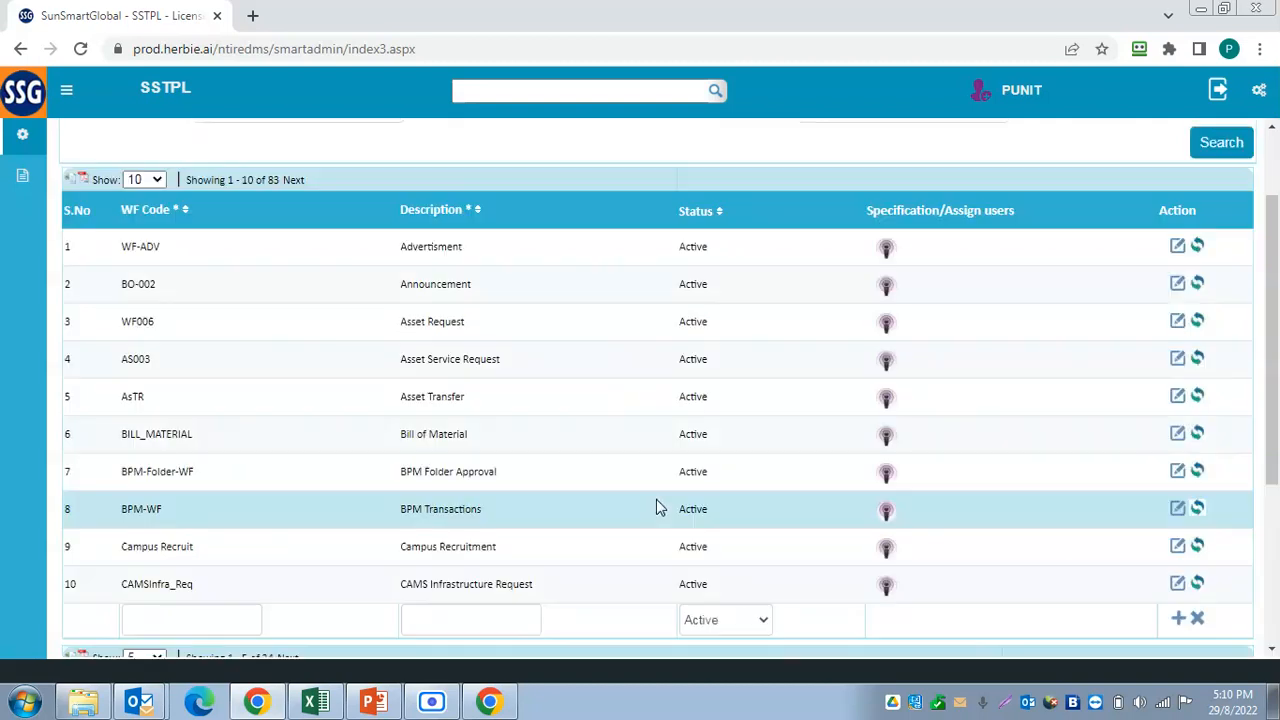
scroll(657, 507, down, 3)
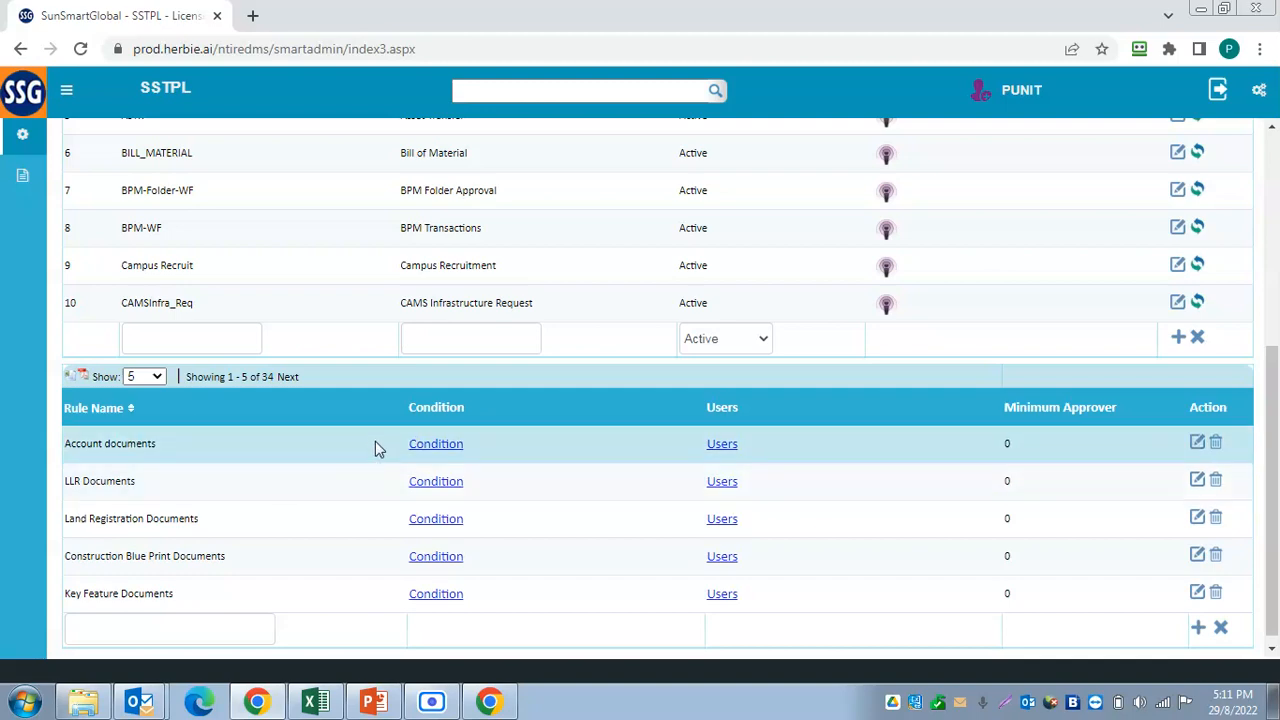
click(451, 444)
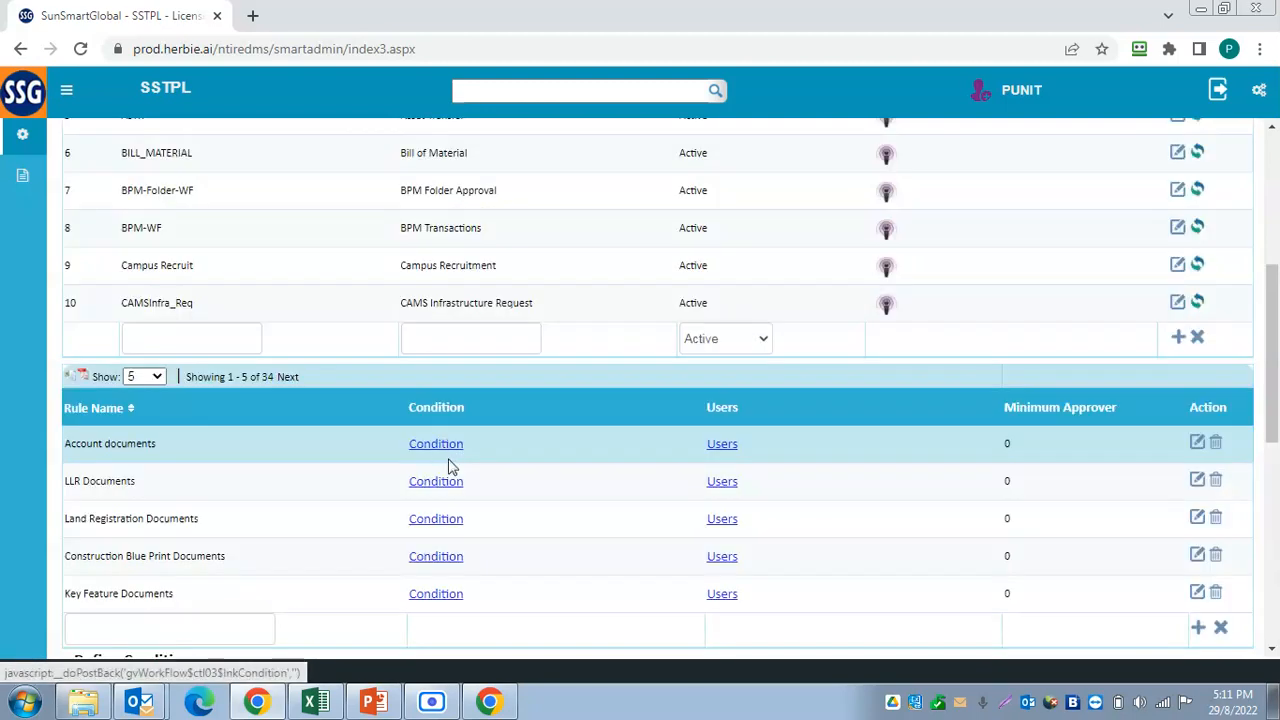
scroll(460, 476, down, 3)
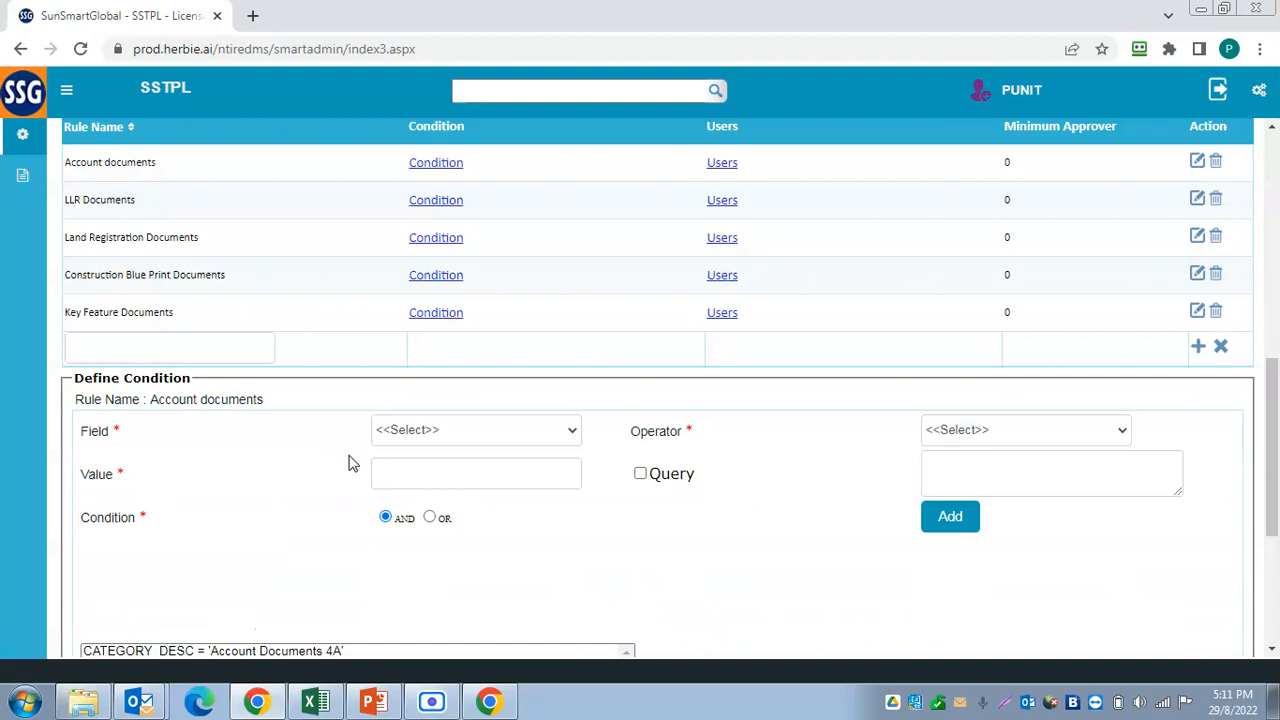
scroll(366, 463, down, 2)
click(157, 463)
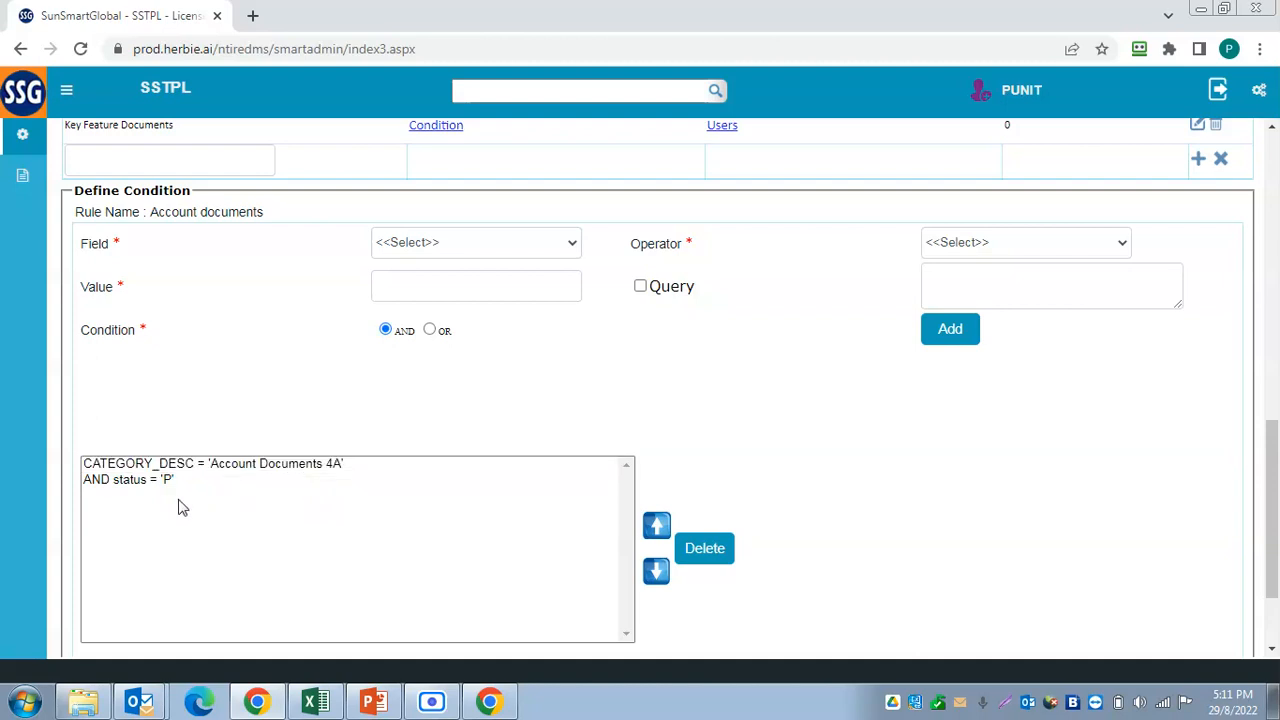
Step: Open the approval users of the Account documents rule and review the order and type choices for adding approvers
scroll(390, 493, up, 4)
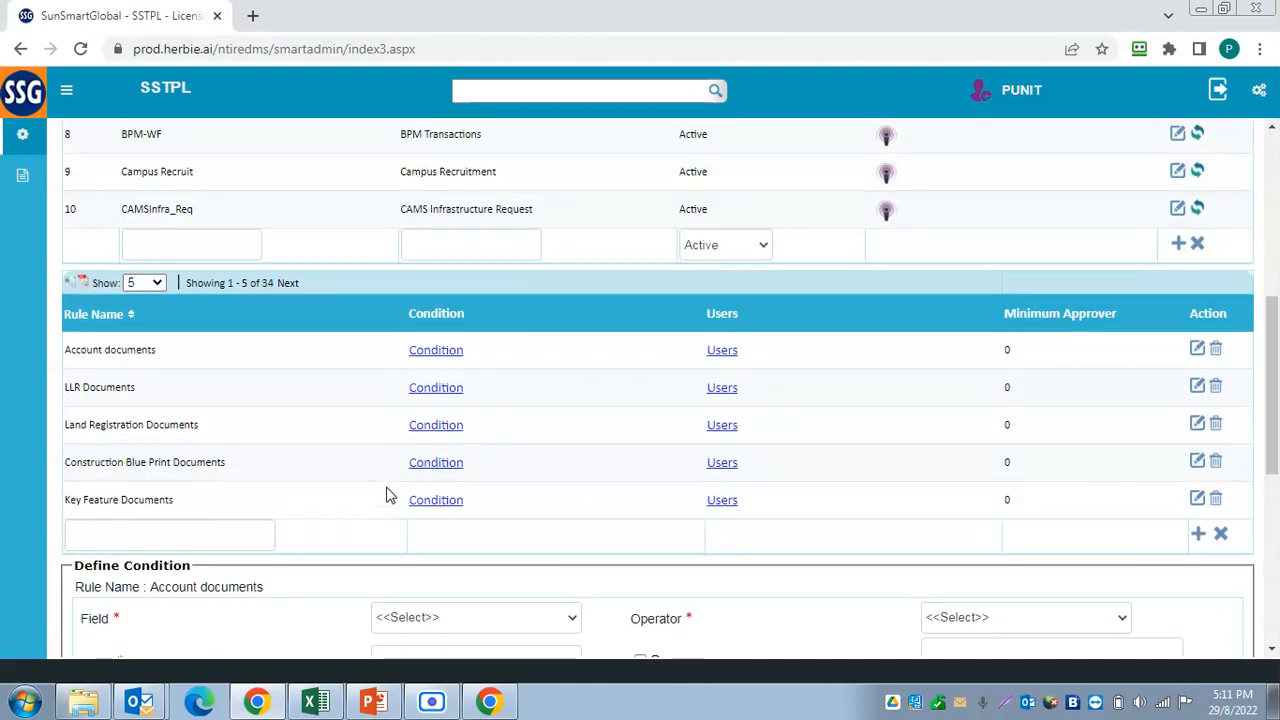
click(722, 352)
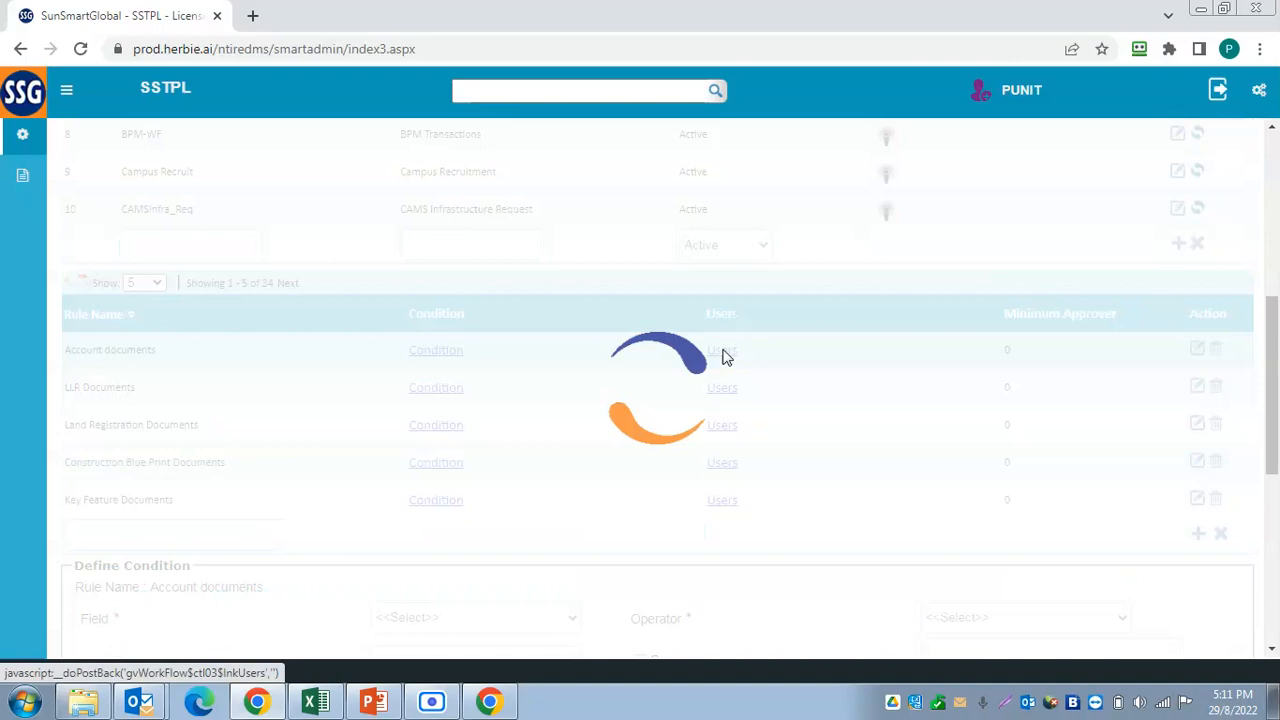
scroll(690, 476, down, 2)
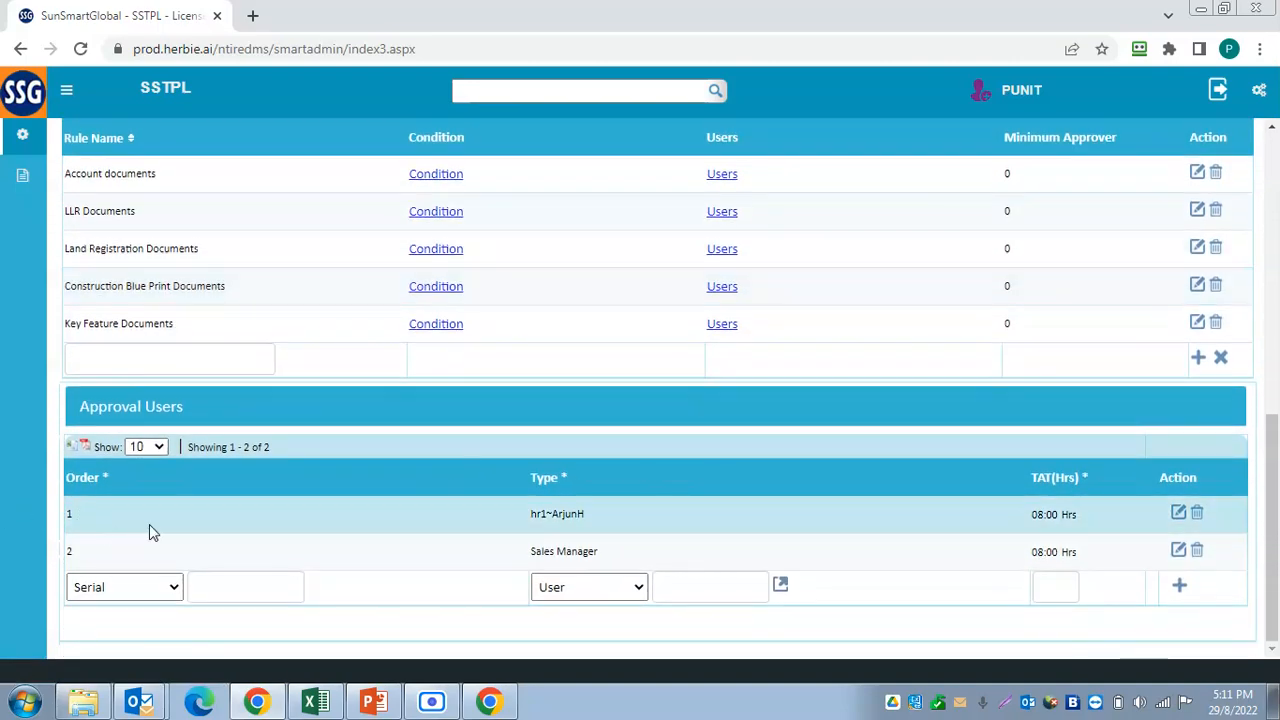
click(127, 589)
click(127, 589)
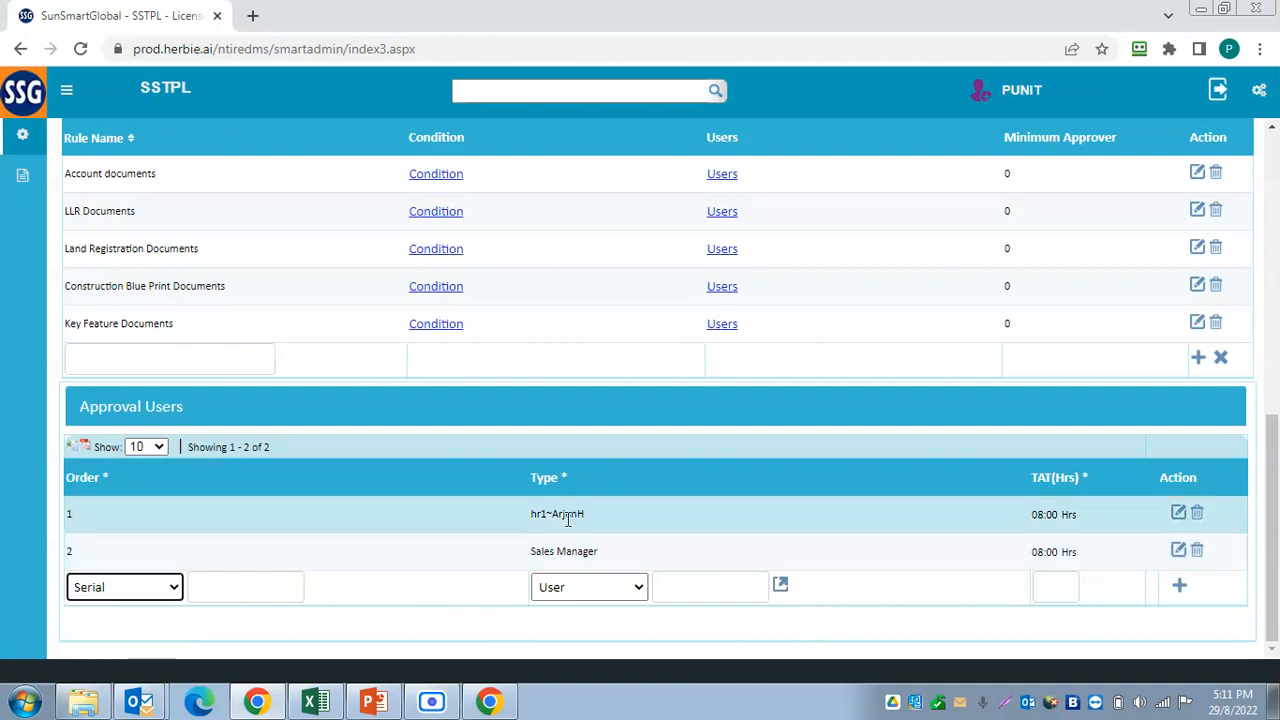
click(553, 589)
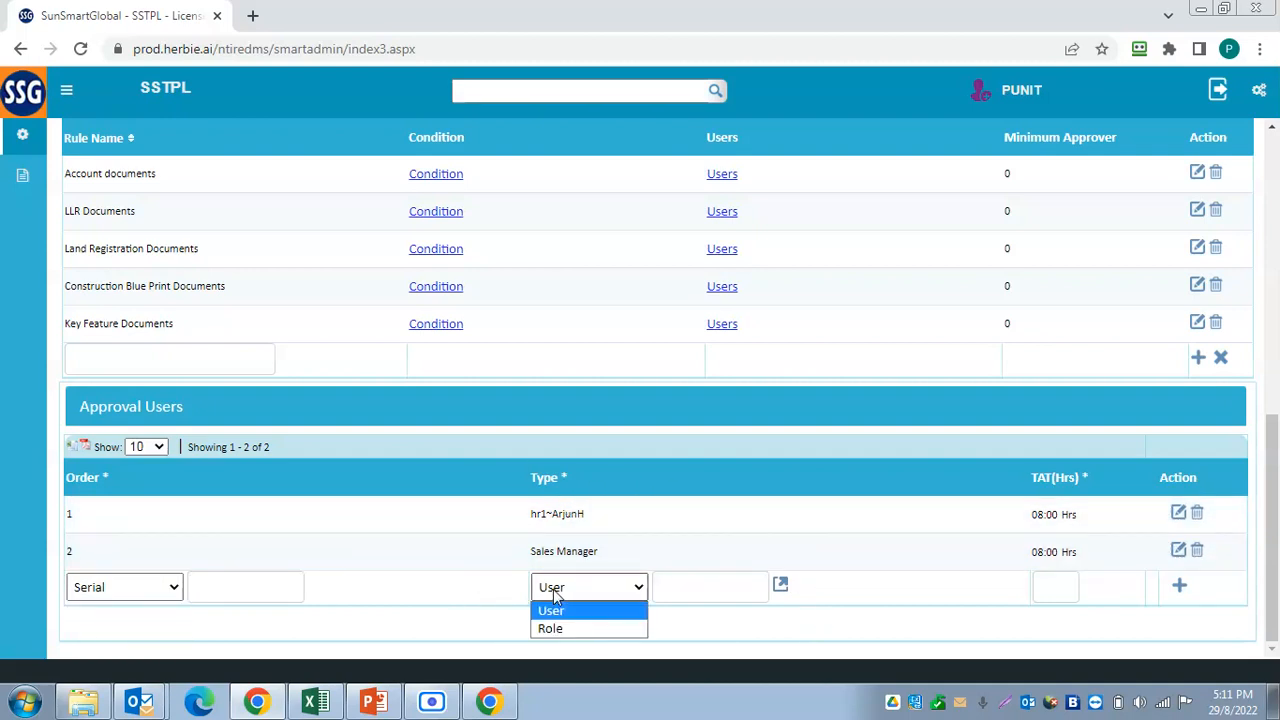
click(553, 589)
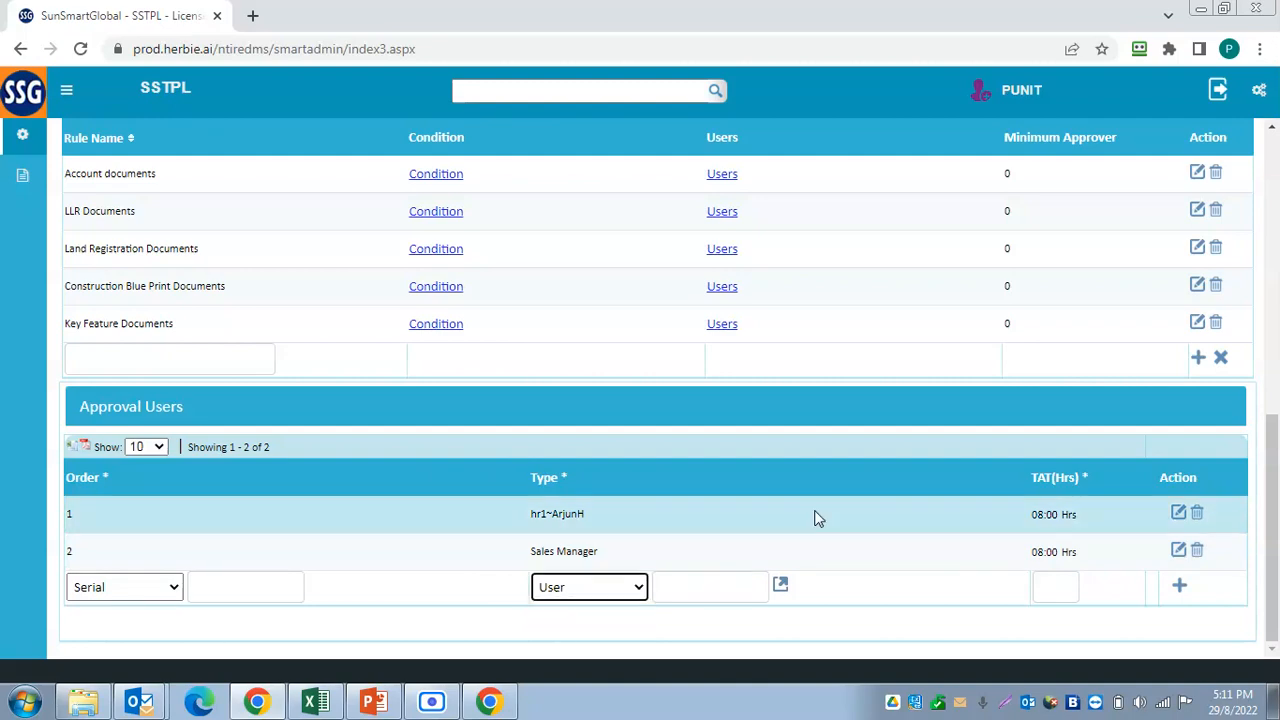
scroll(639, 519, up, 3)
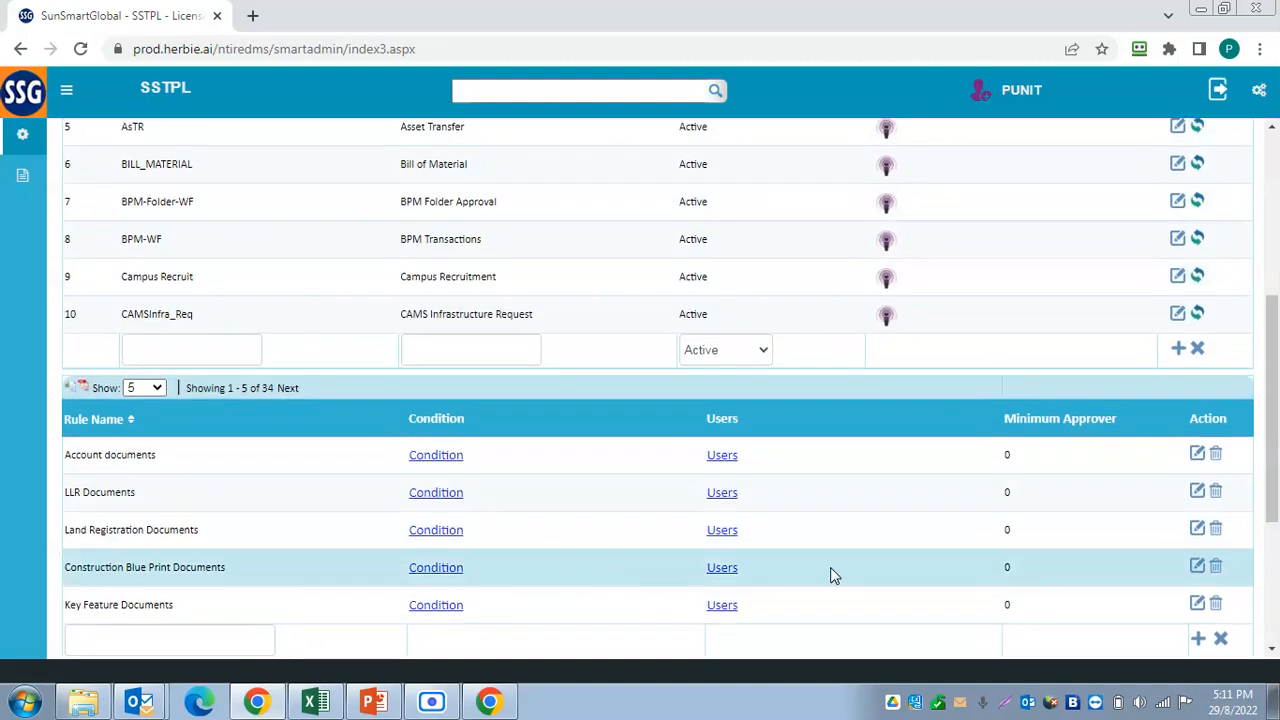
scroll(566, 518, up, 3)
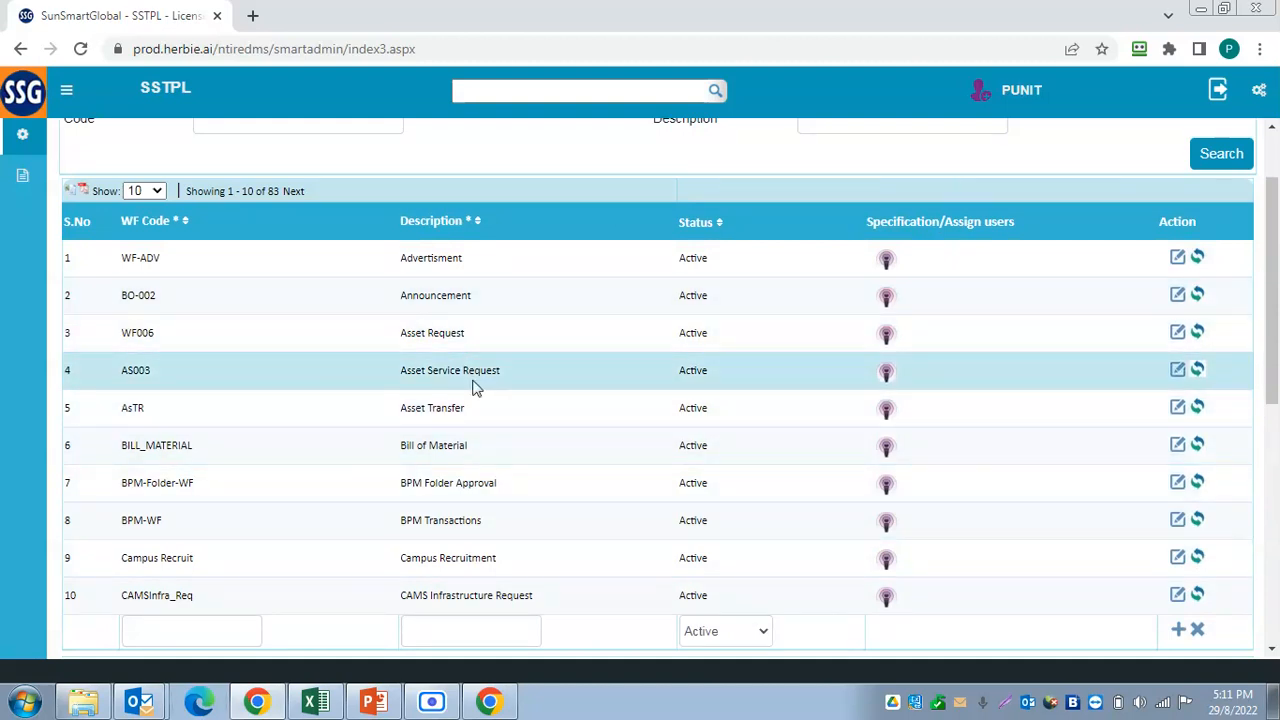
scroll(476, 392, down, 1)
scroll(471, 486, down, 2)
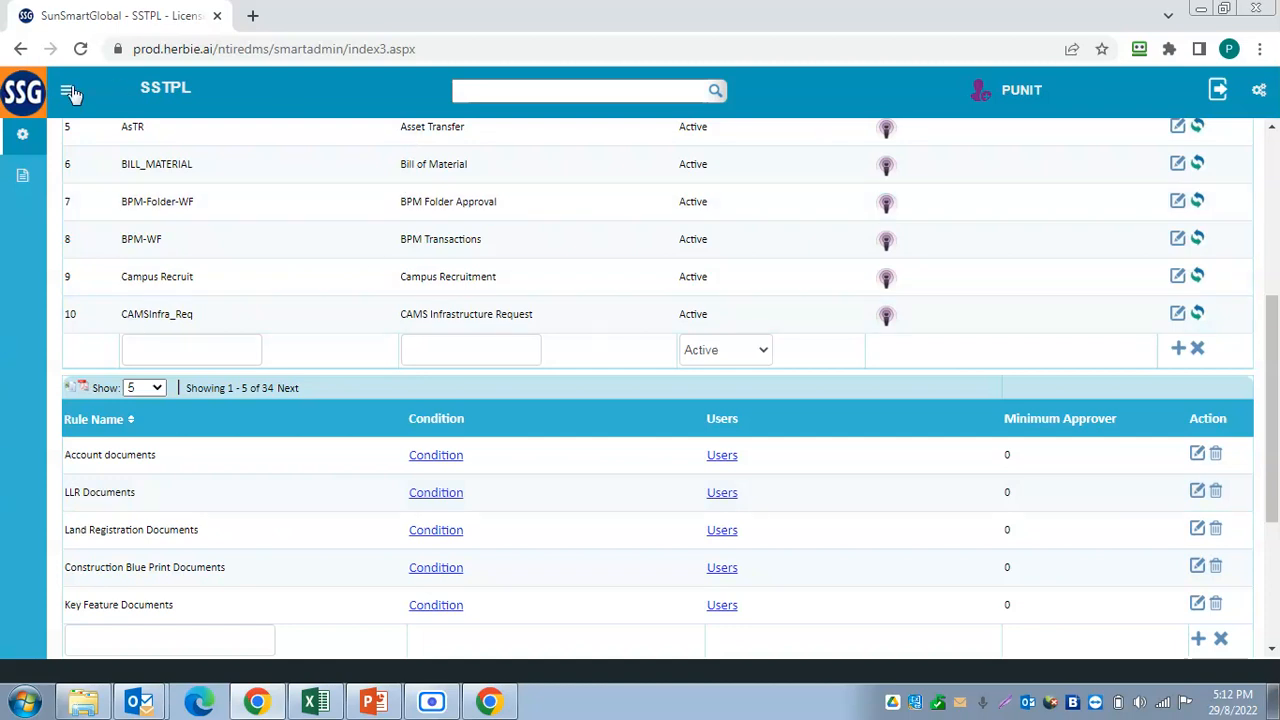
Step: Open Category Master from the DMS-Configurations section and list all document categories
click(22, 175)
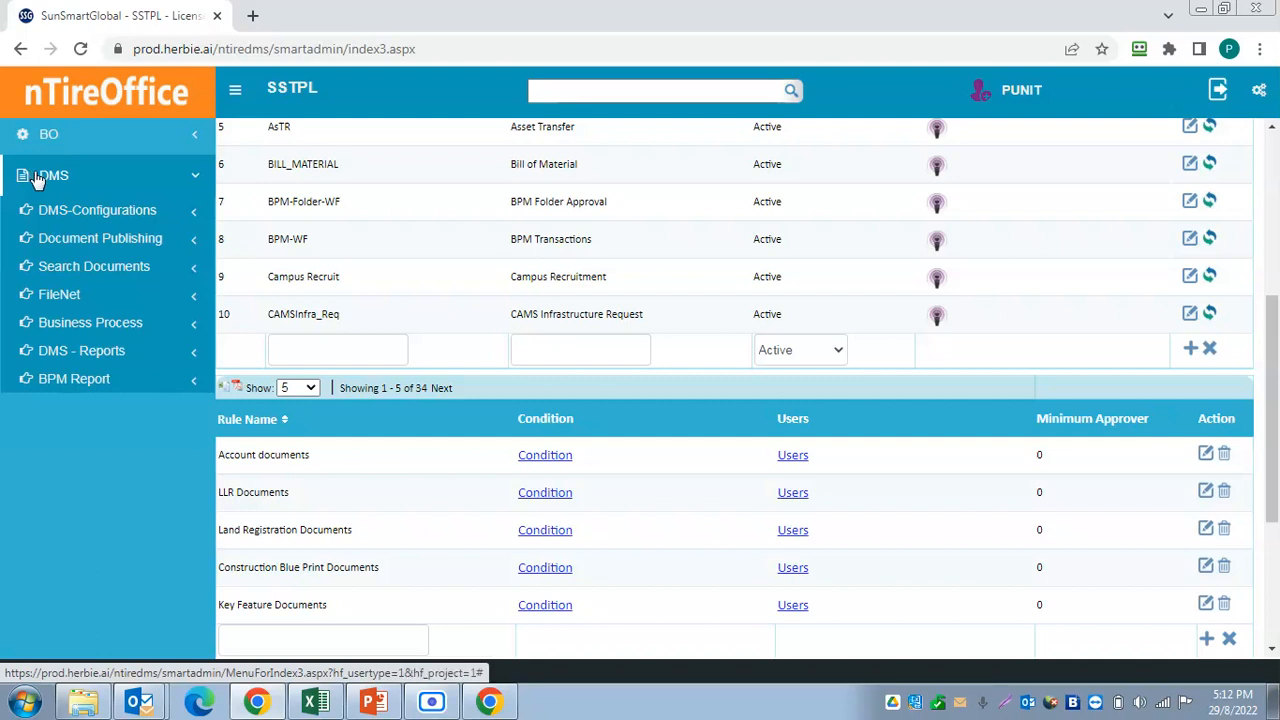
click(193, 215)
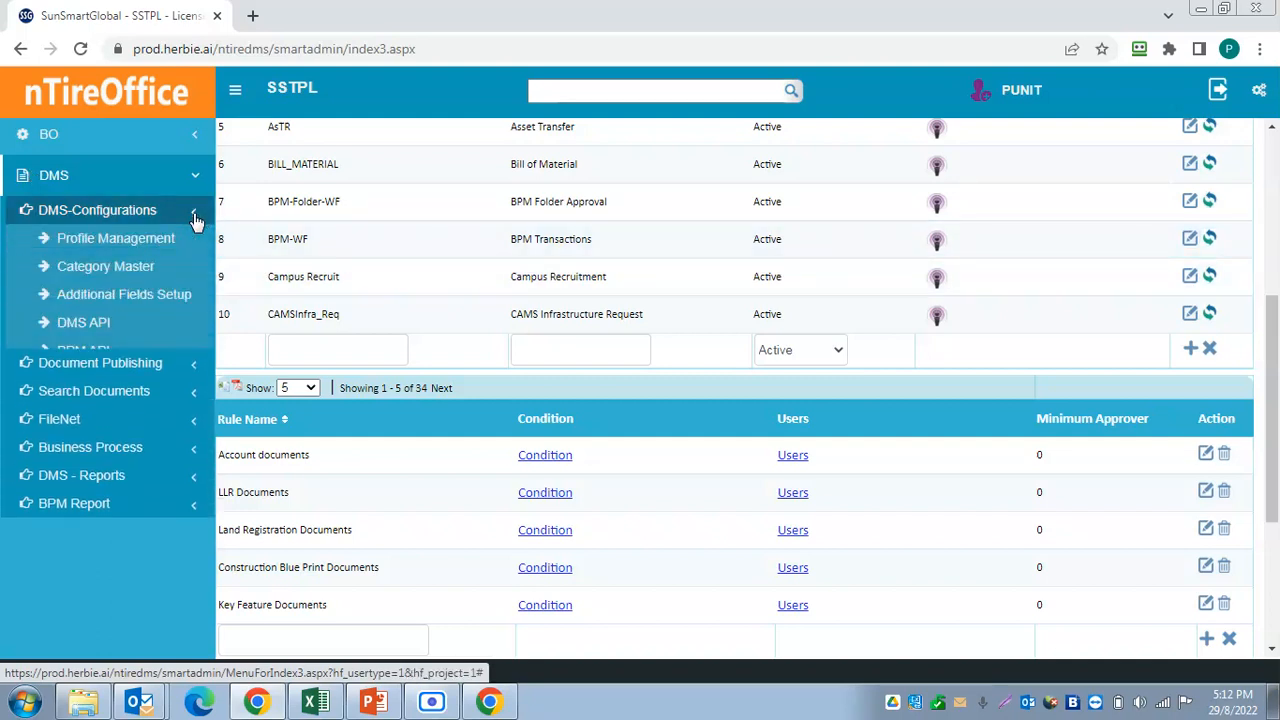
click(130, 268)
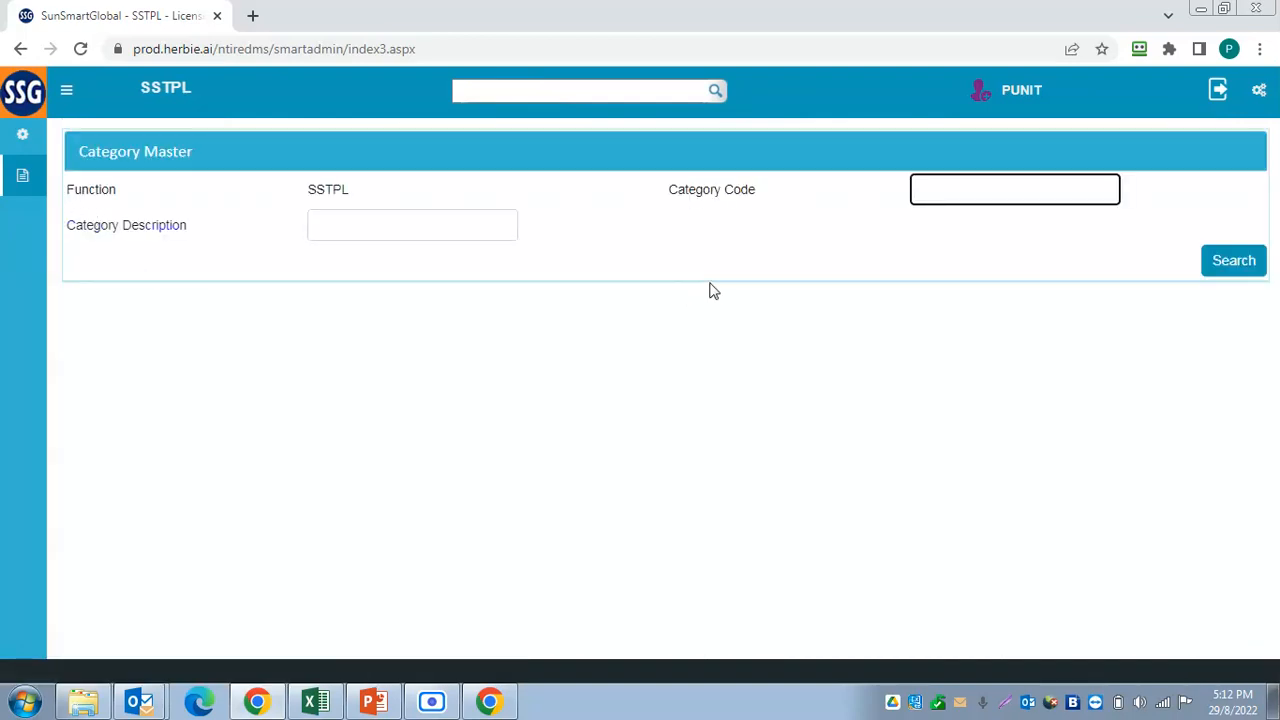
click(1214, 266)
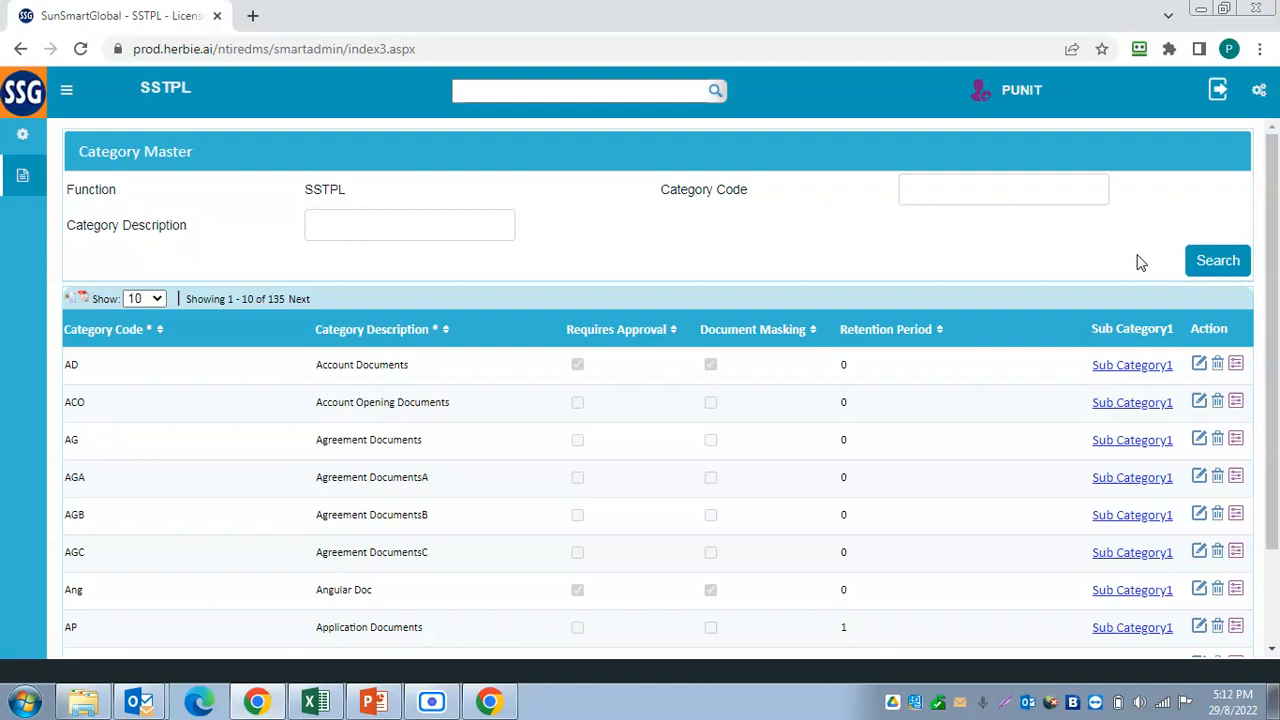
click(26, 184)
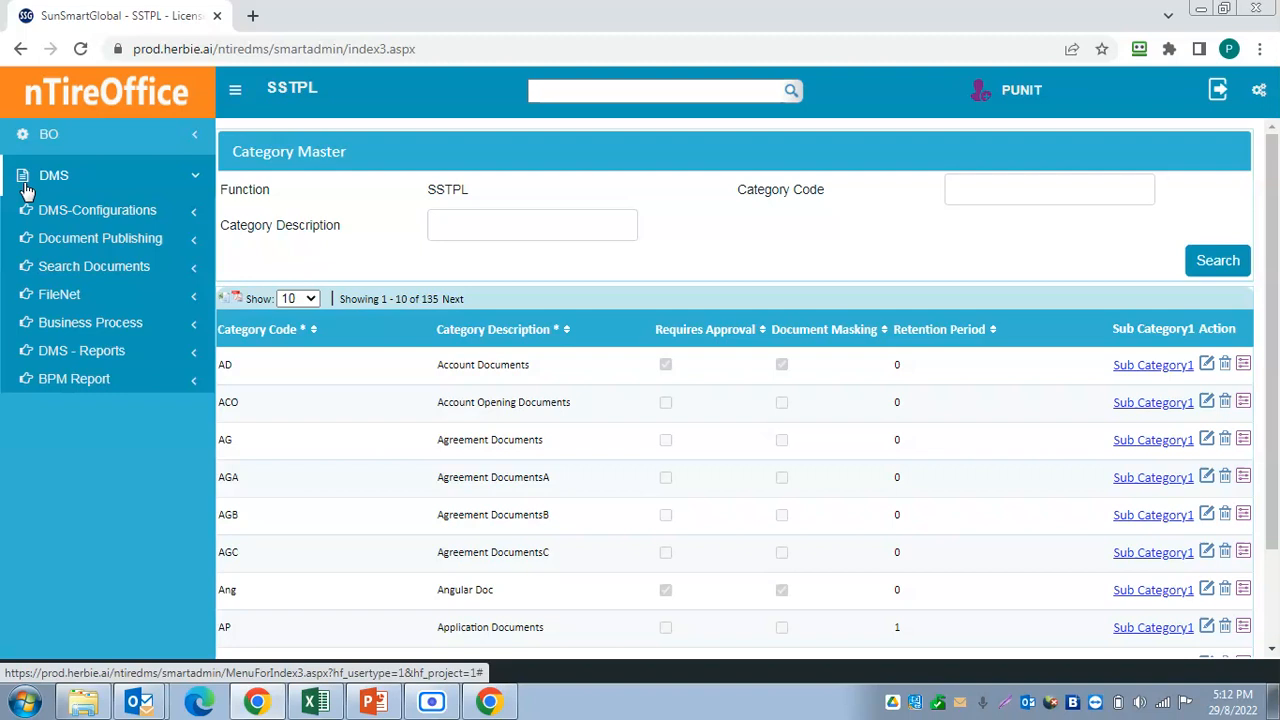
click(195, 212)
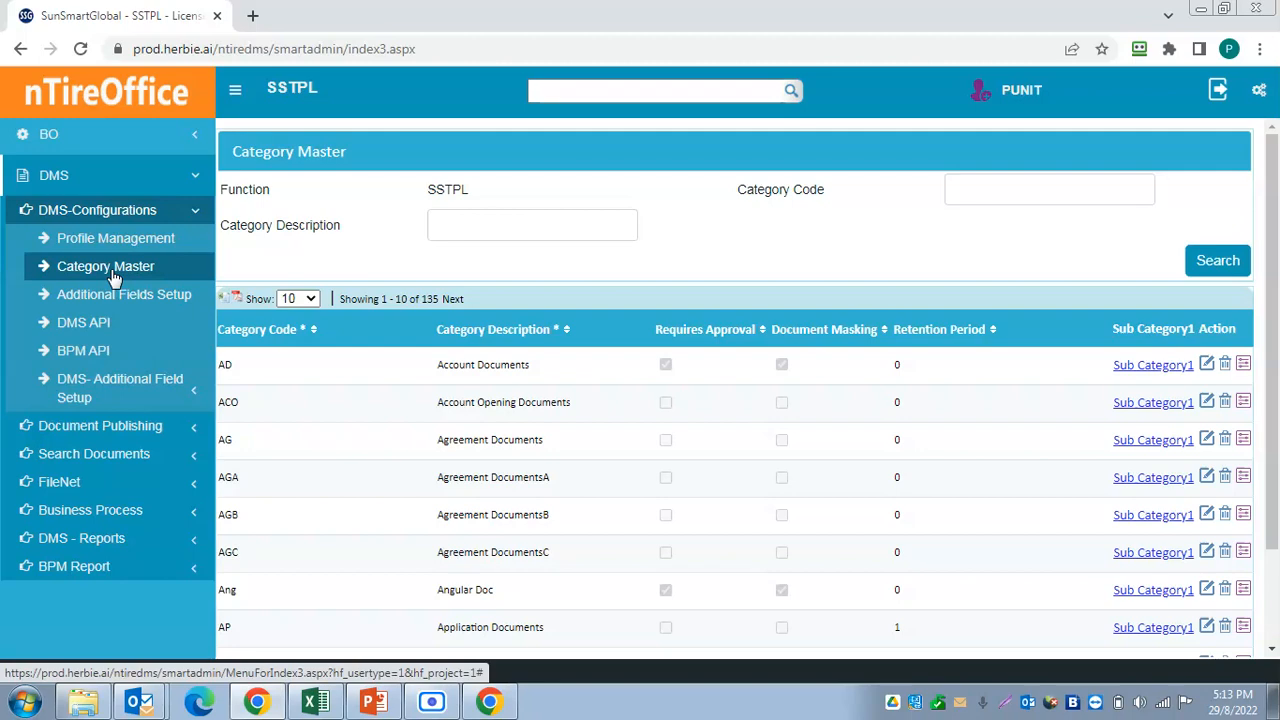
click(246, 104)
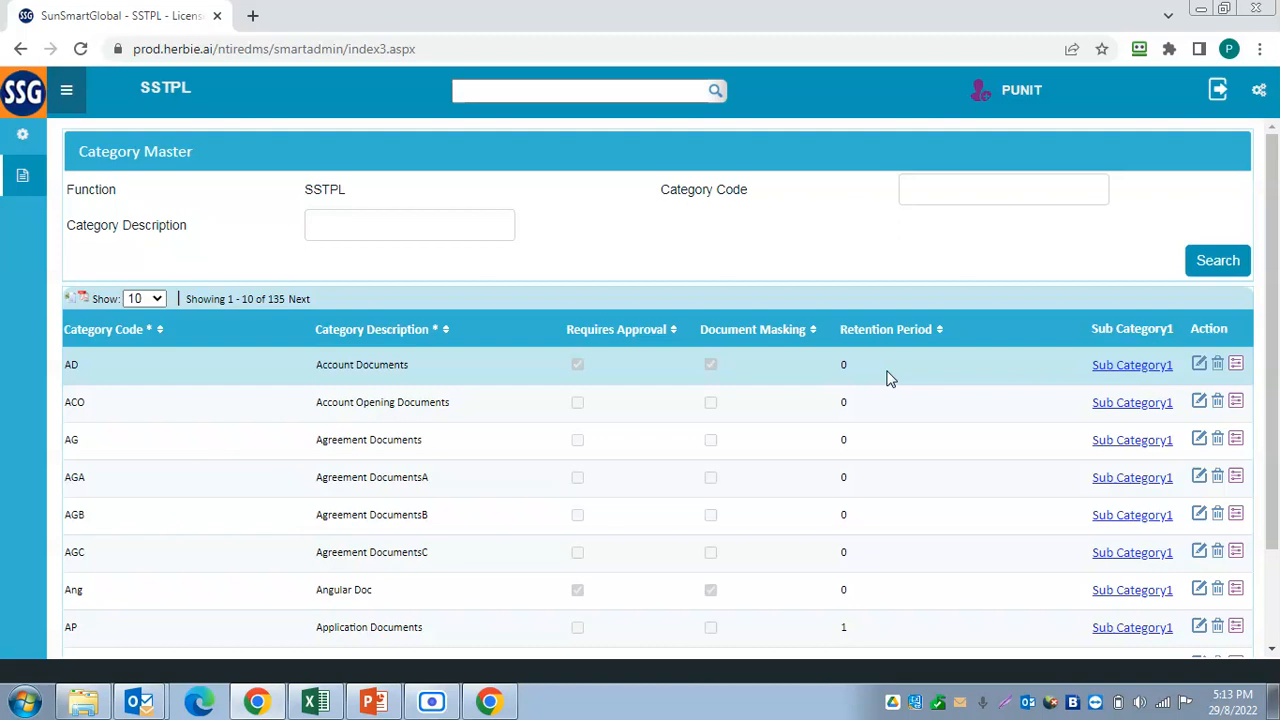
Step: View the nested subcategories of Account Documents down to the third level and close the subcategory windows
click(1120, 366)
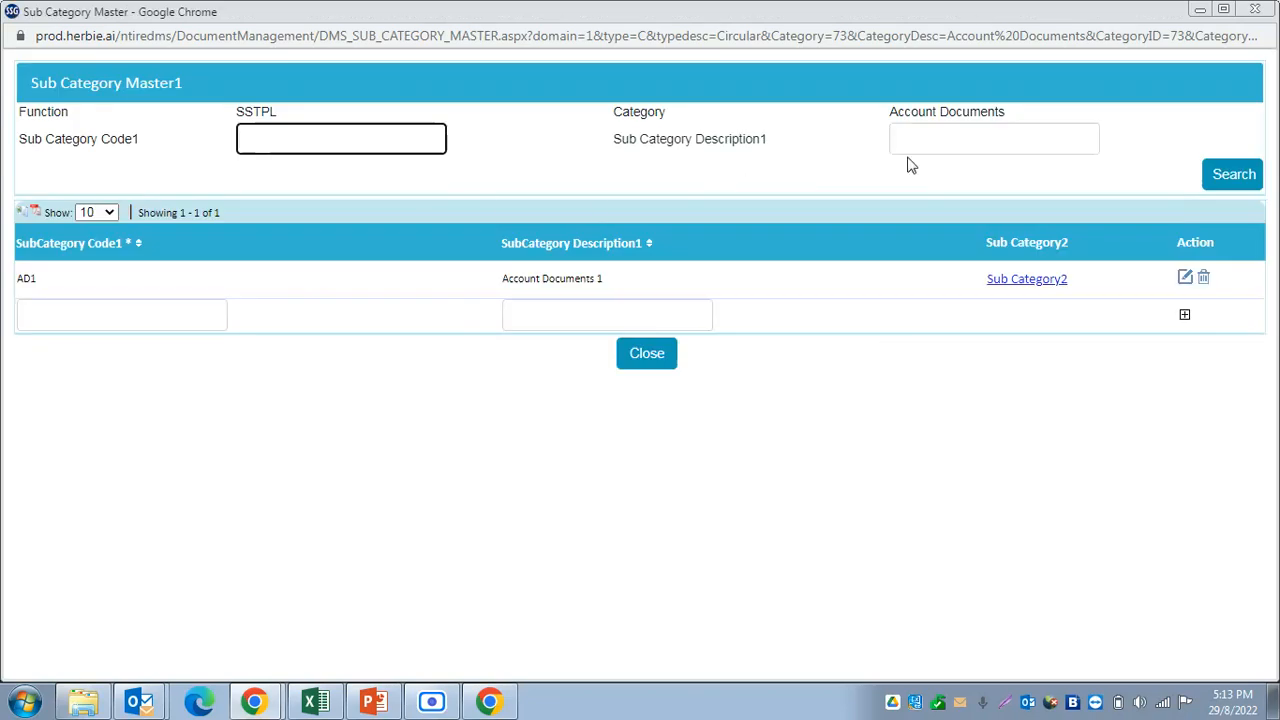
click(1031, 280)
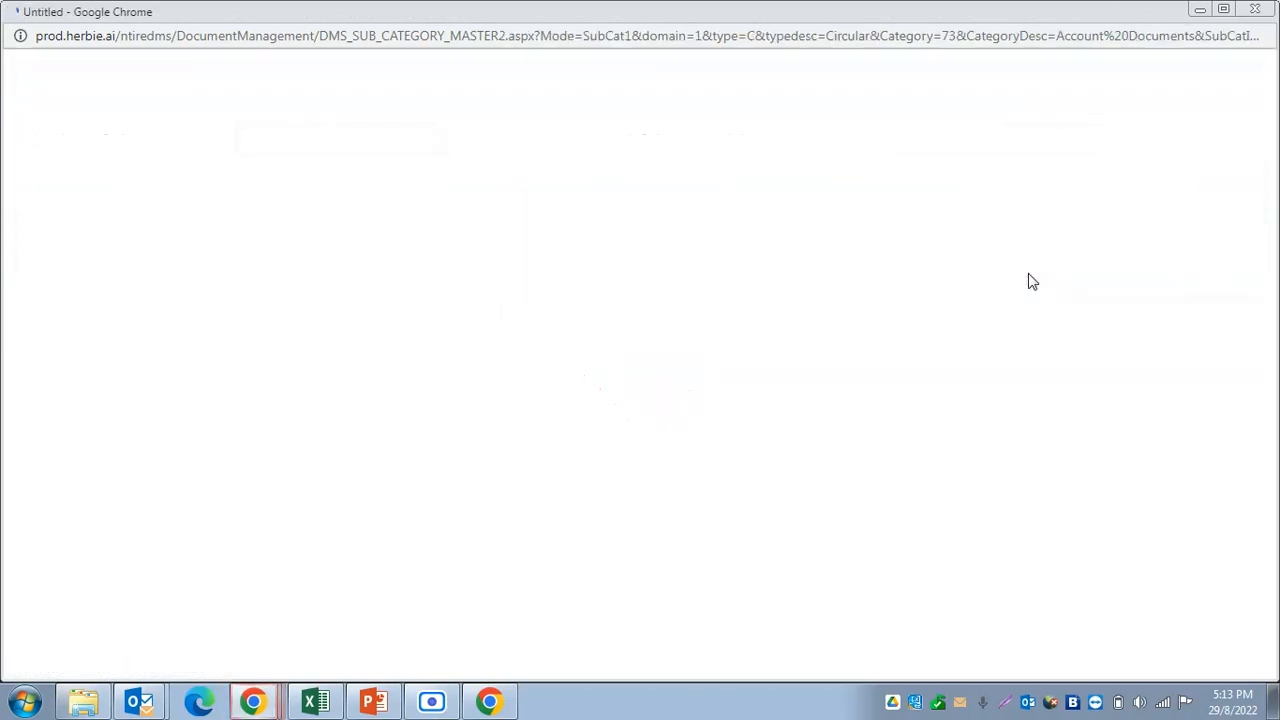
click(1022, 296)
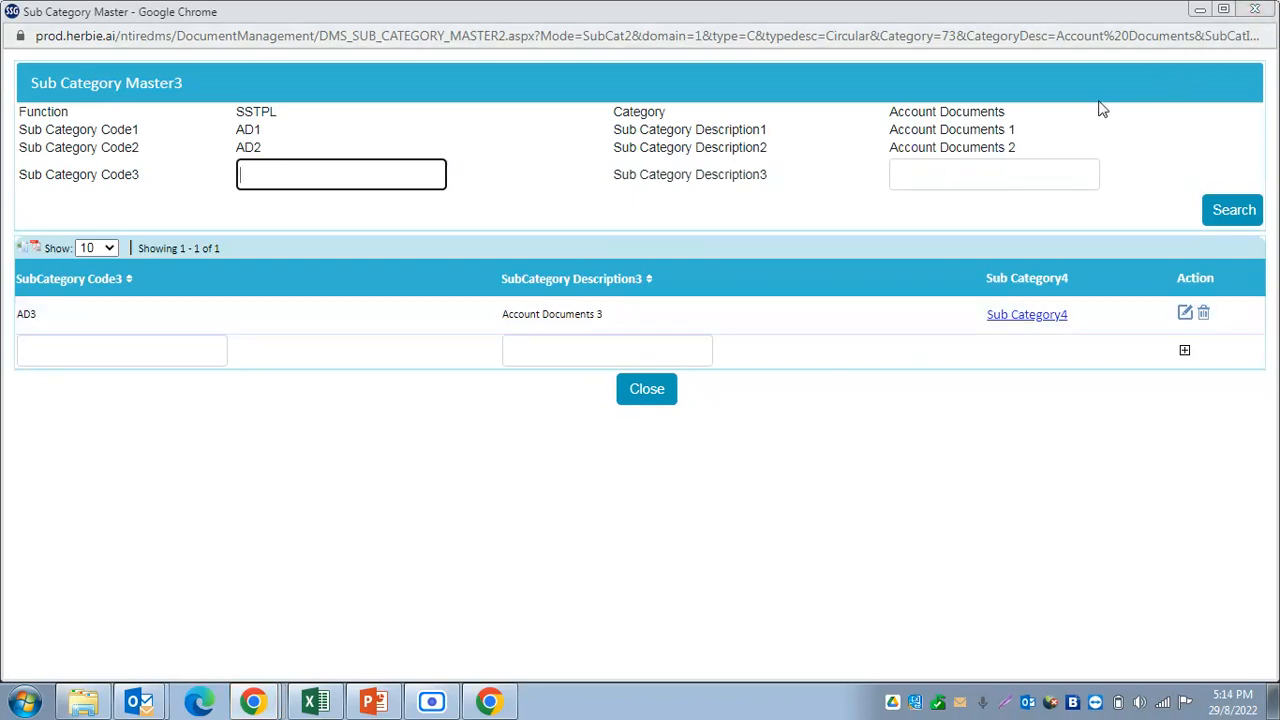
click(1256, 10)
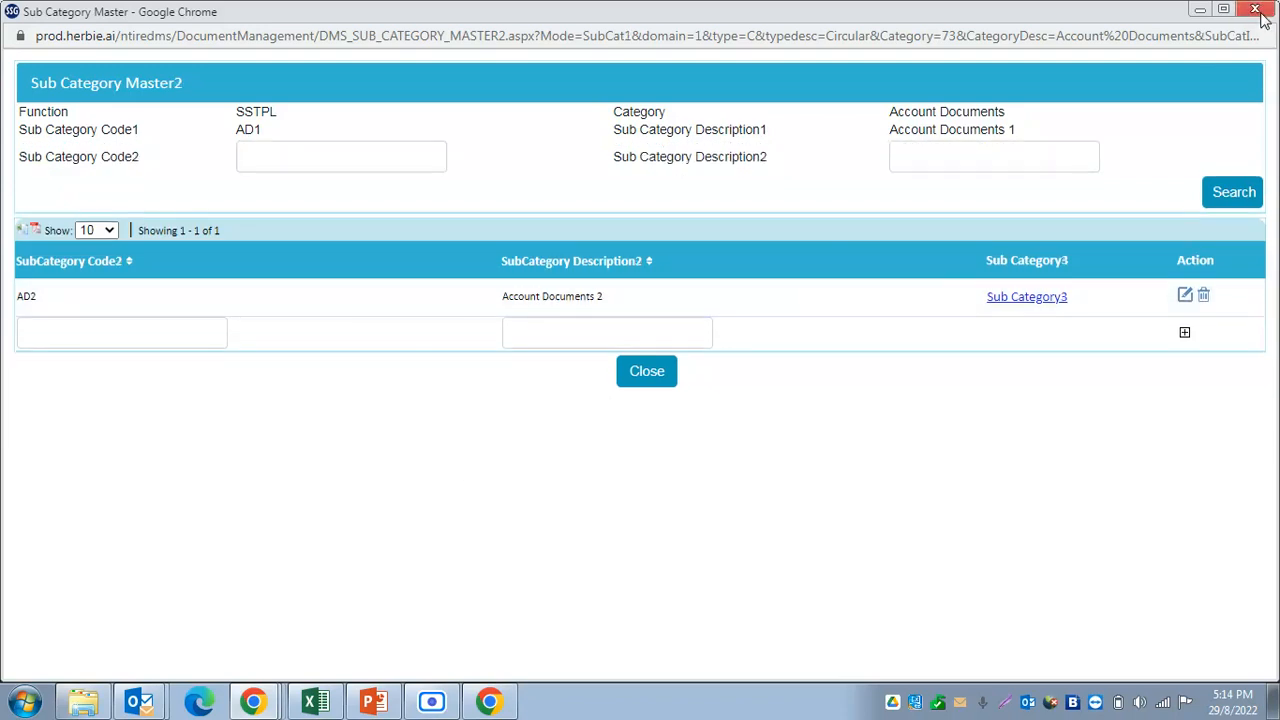
click(1256, 10)
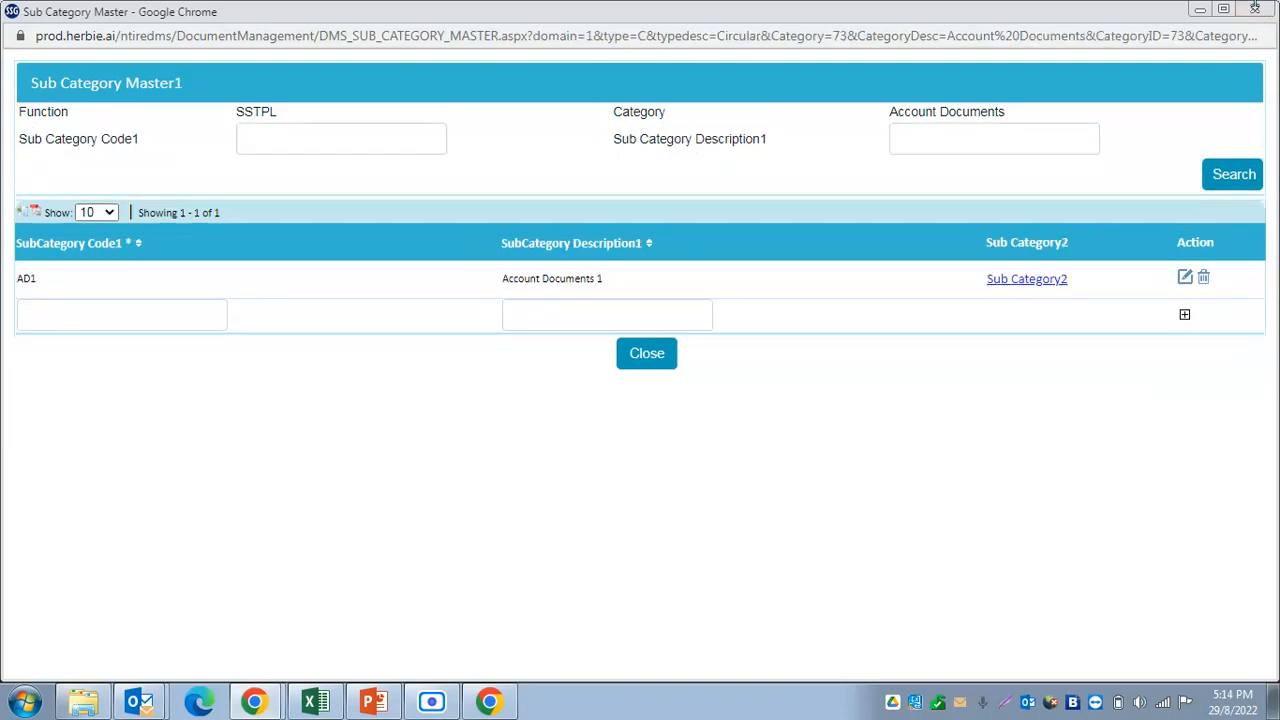
click(1256, 9)
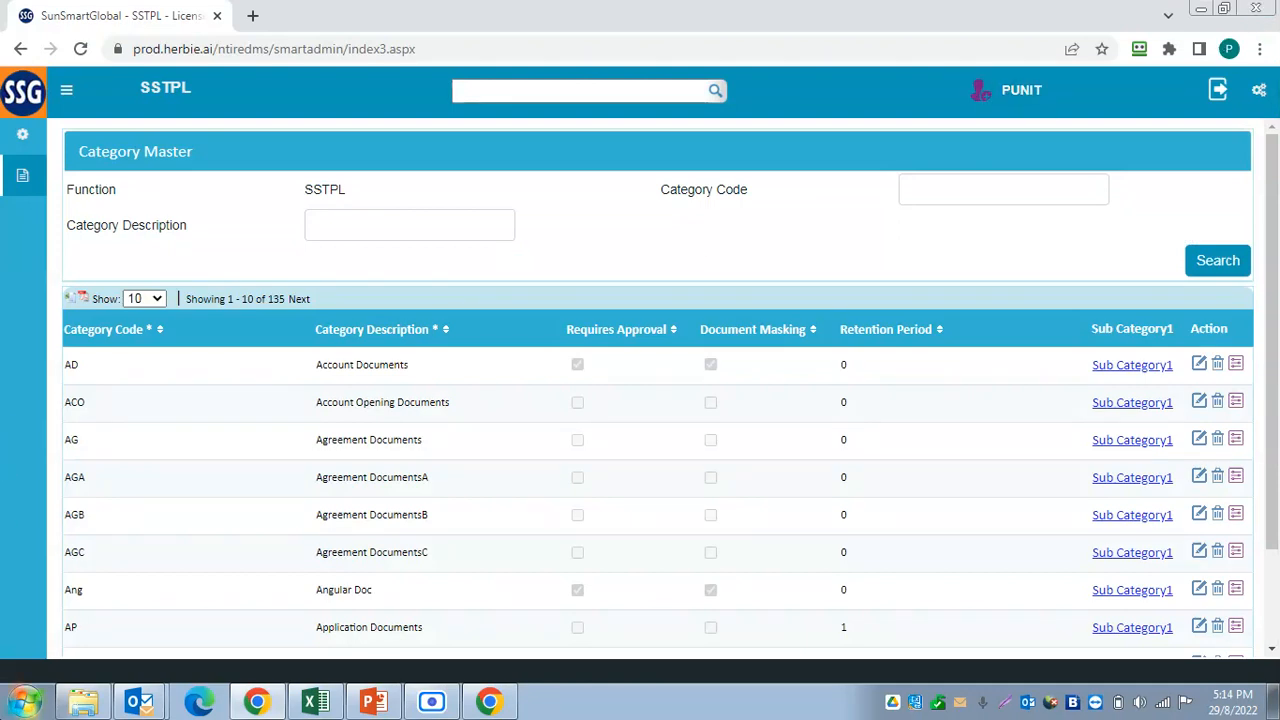
Step: Open user access for Account Opening Documents, select the administrator role with Read and Write rights, and close the window without saving
mouse_move(84, 702)
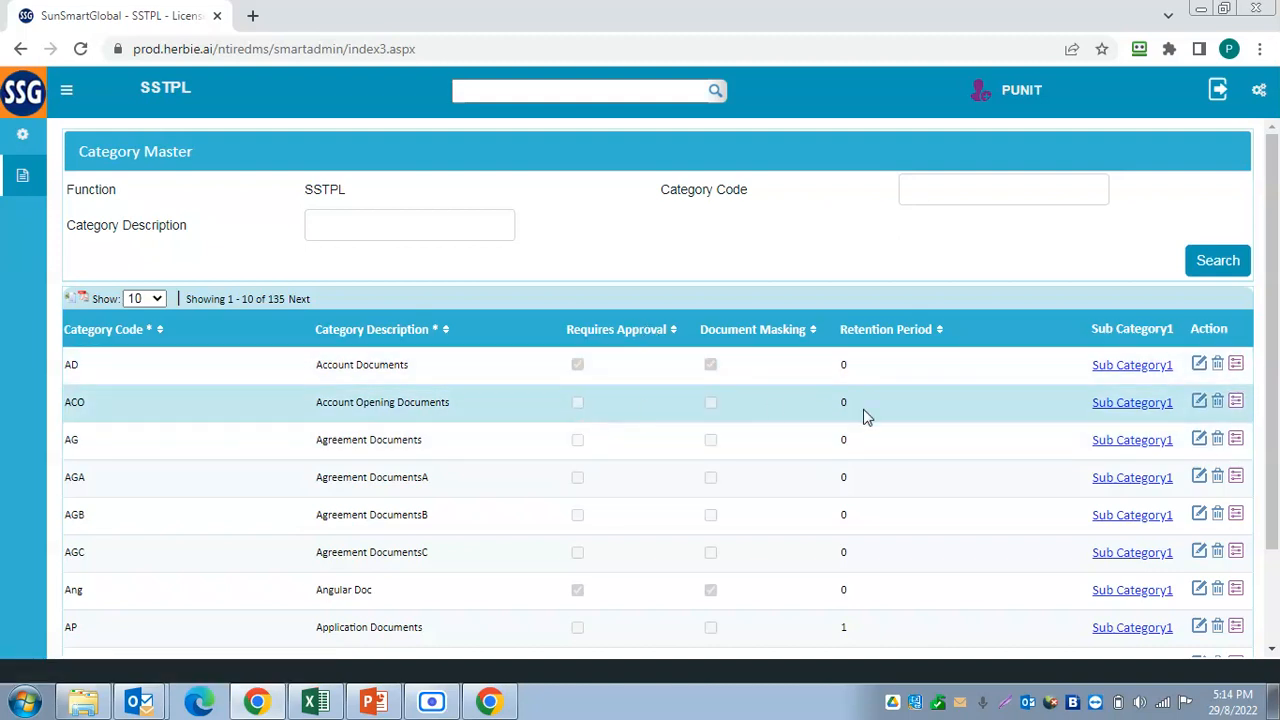
click(1236, 403)
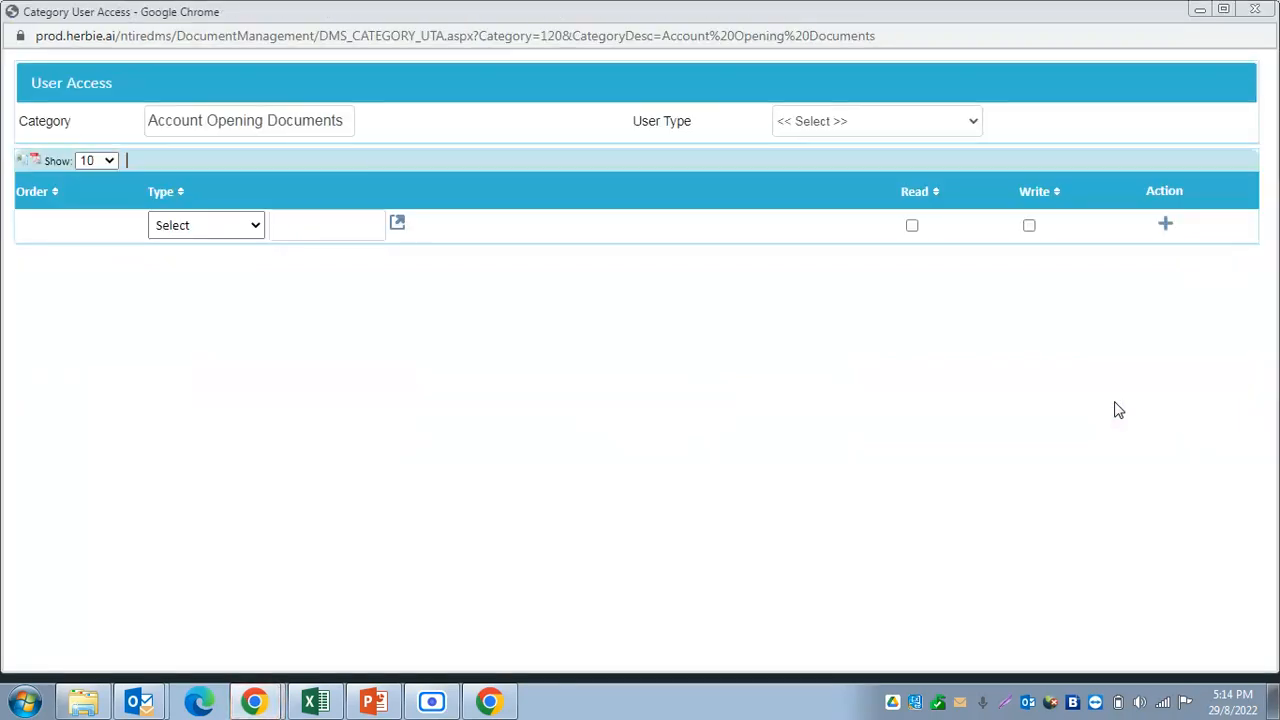
click(241, 228)
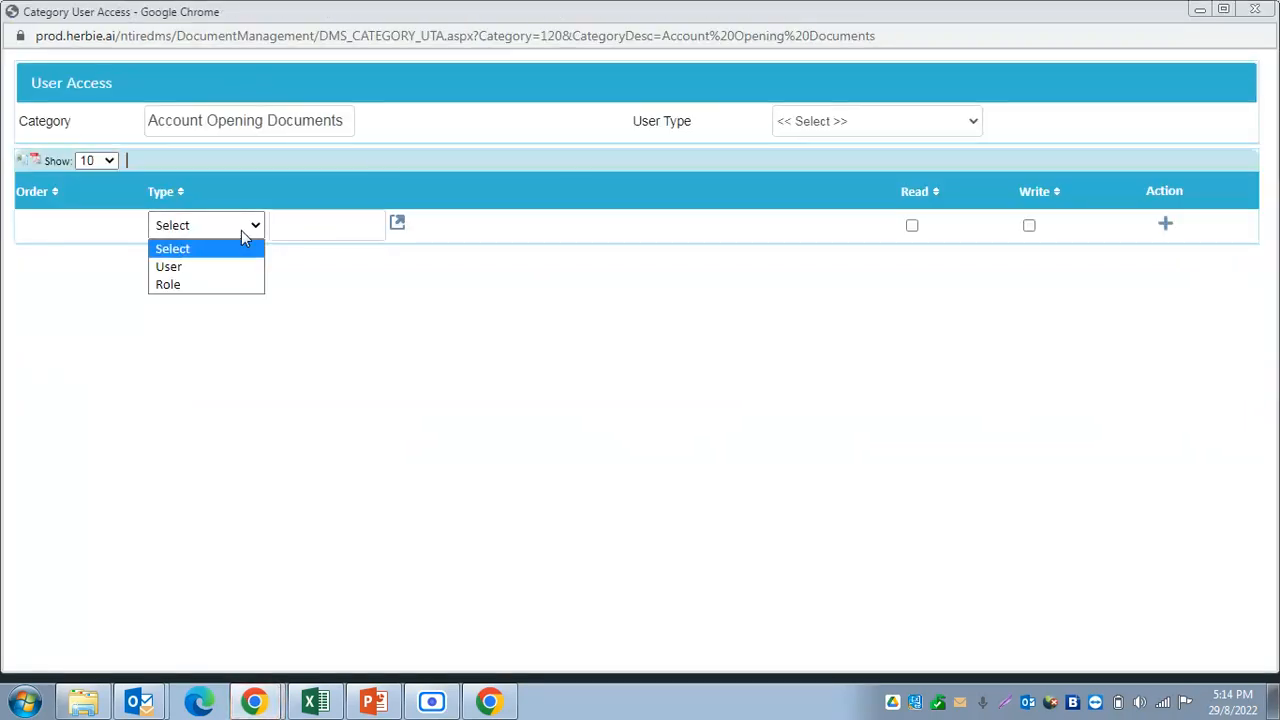
click(205, 286)
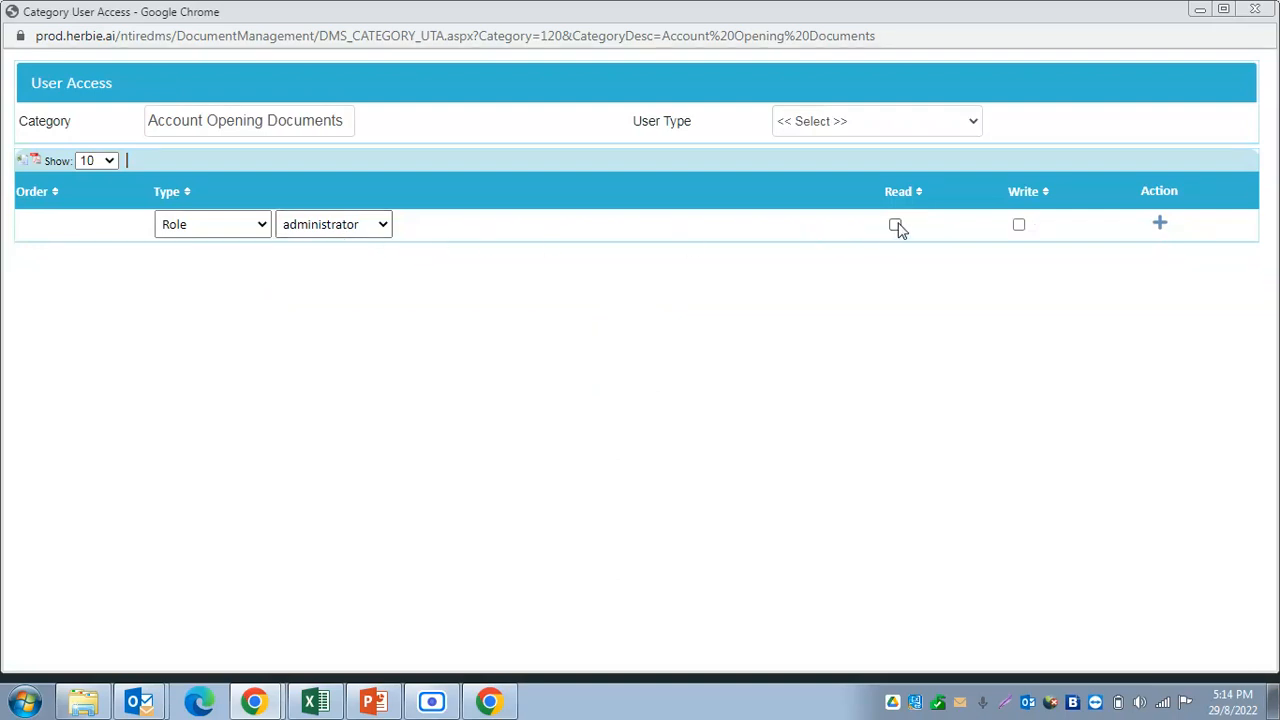
click(896, 225)
click(1019, 226)
click(1253, 10)
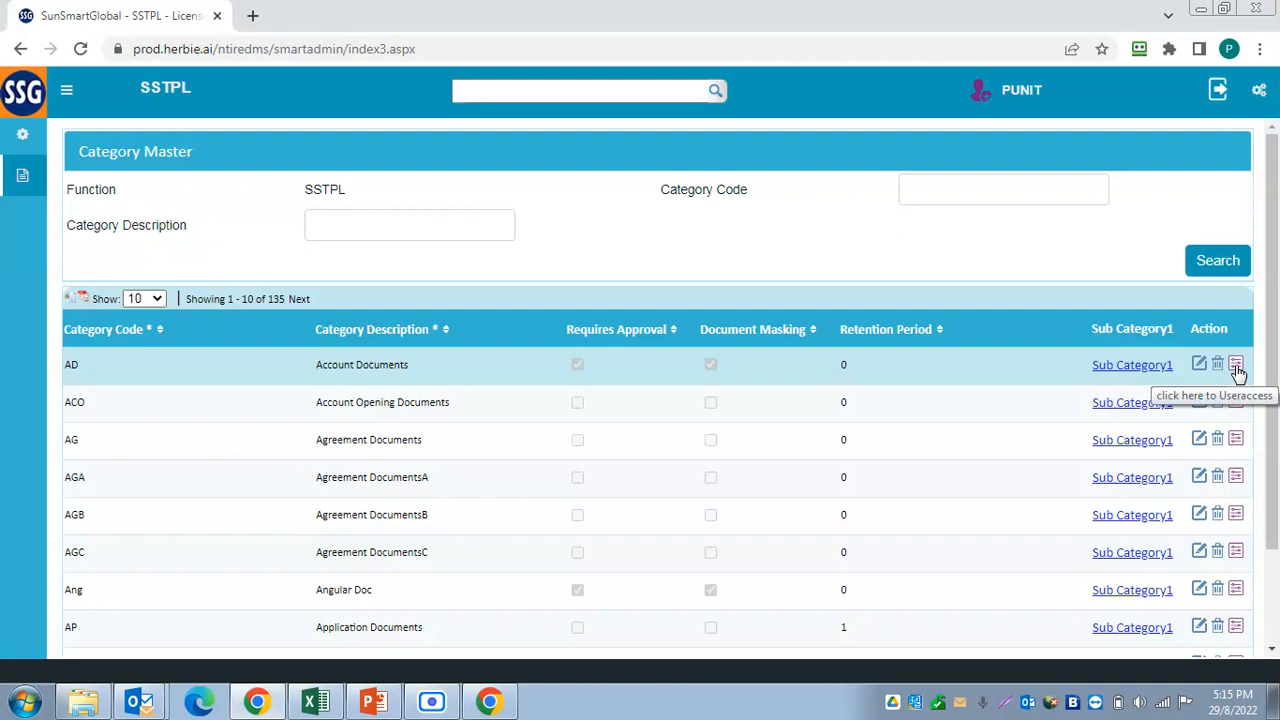
Step: Reopen the first-level subcategories of Account Documents and close the window
click(1124, 372)
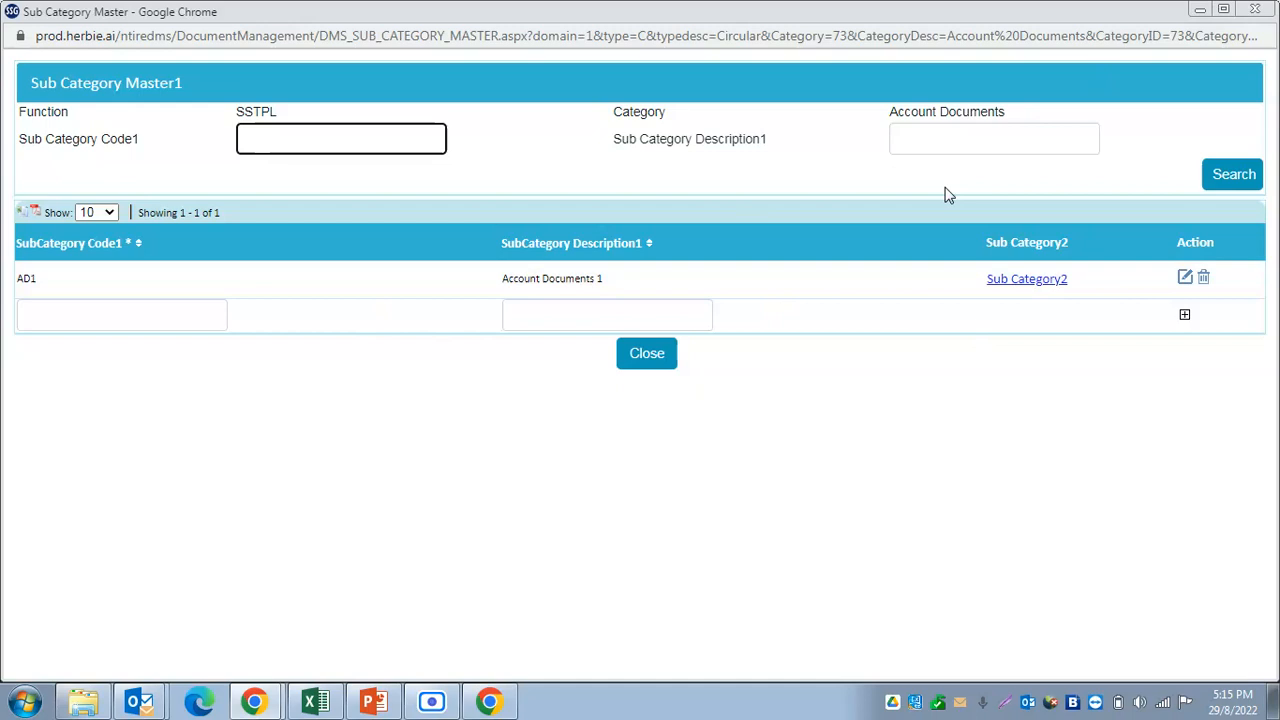
click(1258, 10)
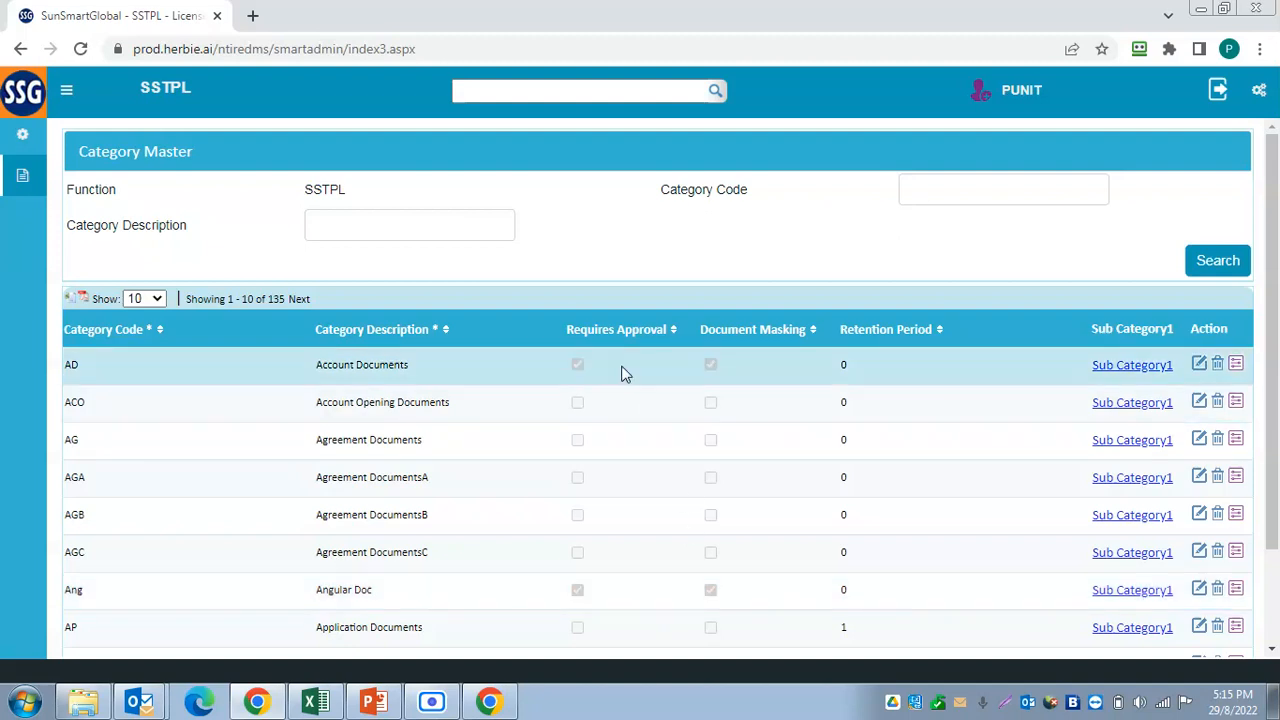
Step: Open Additional Fields Setup from DMS-Configurations and list the custom fields for product DMS and category Account Documents
click(30, 190)
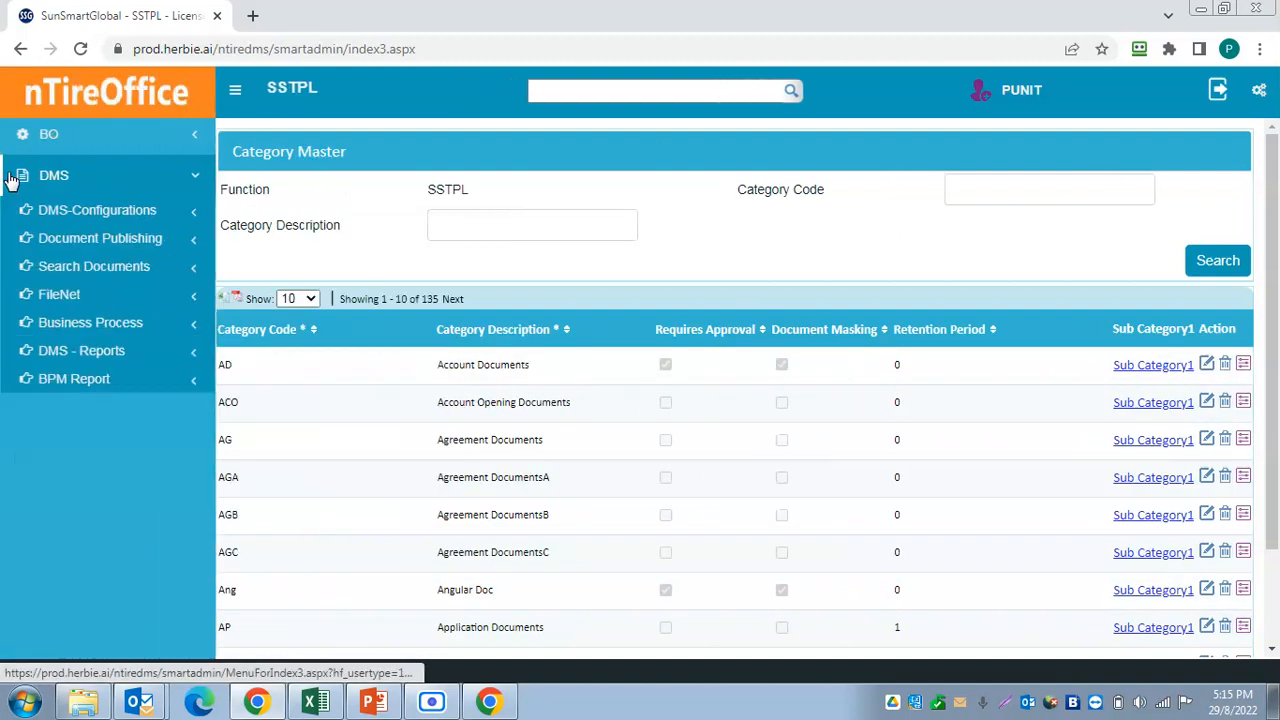
click(191, 211)
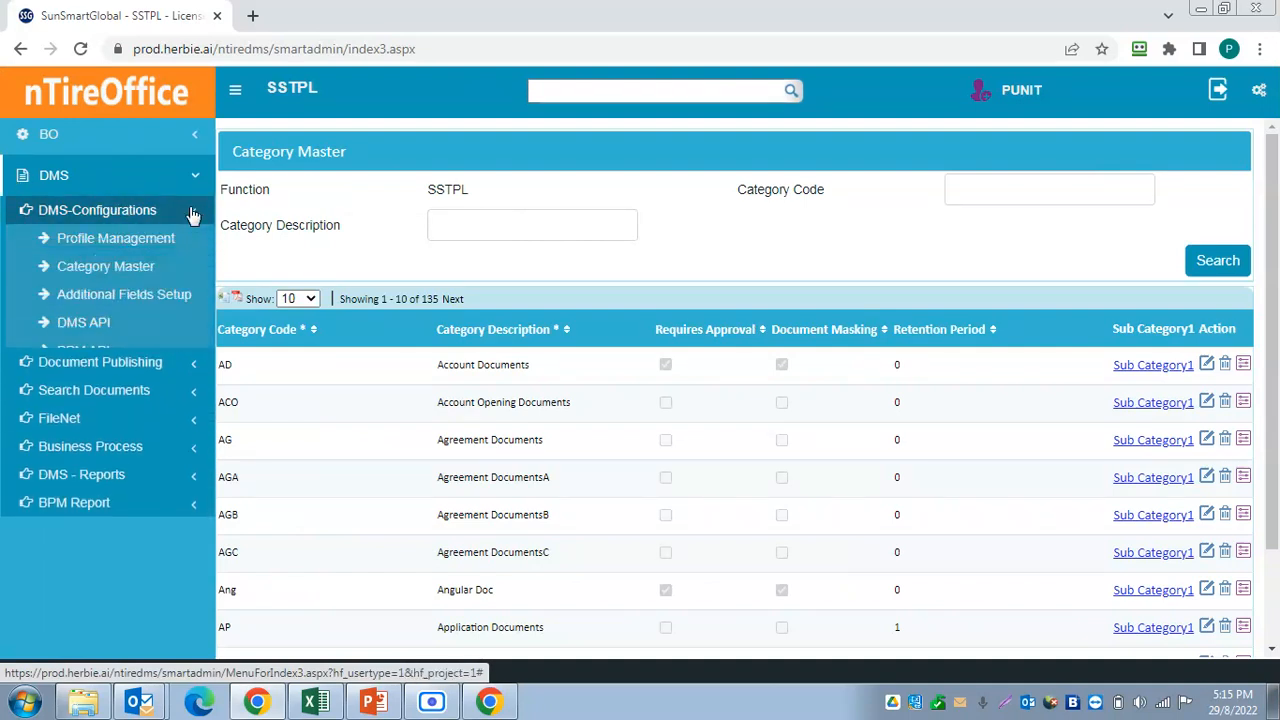
click(128, 298)
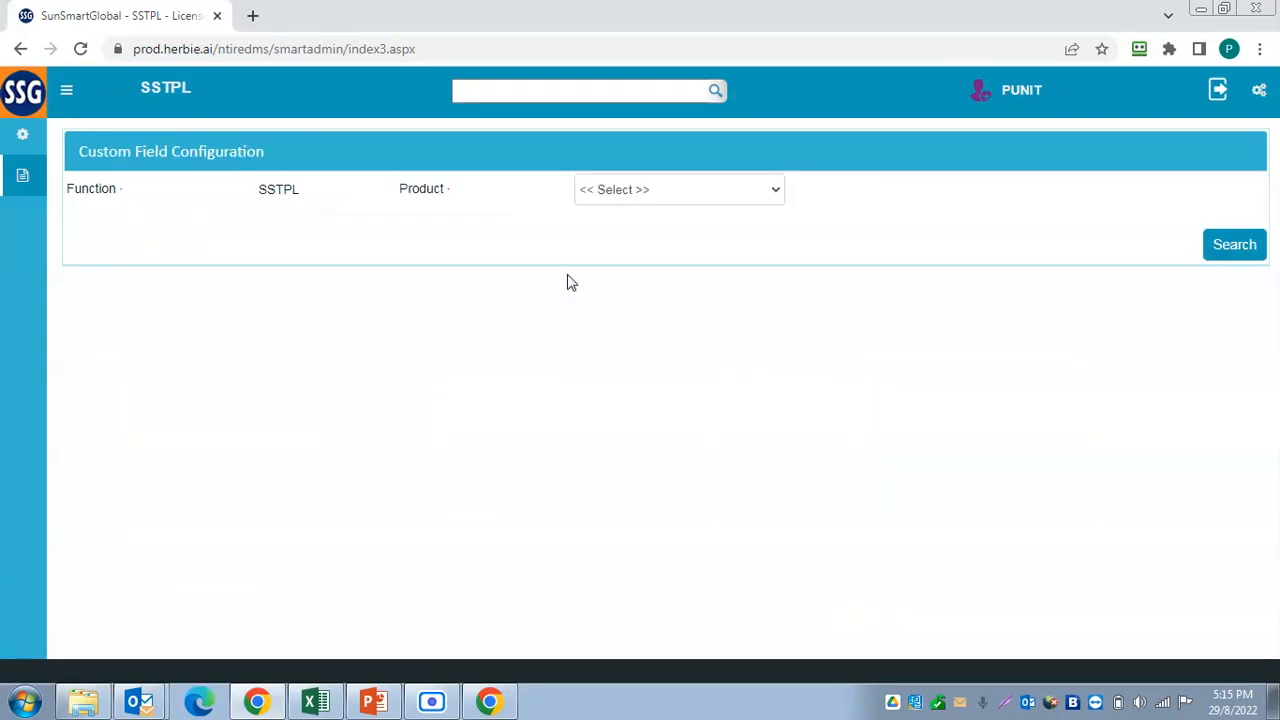
click(766, 189)
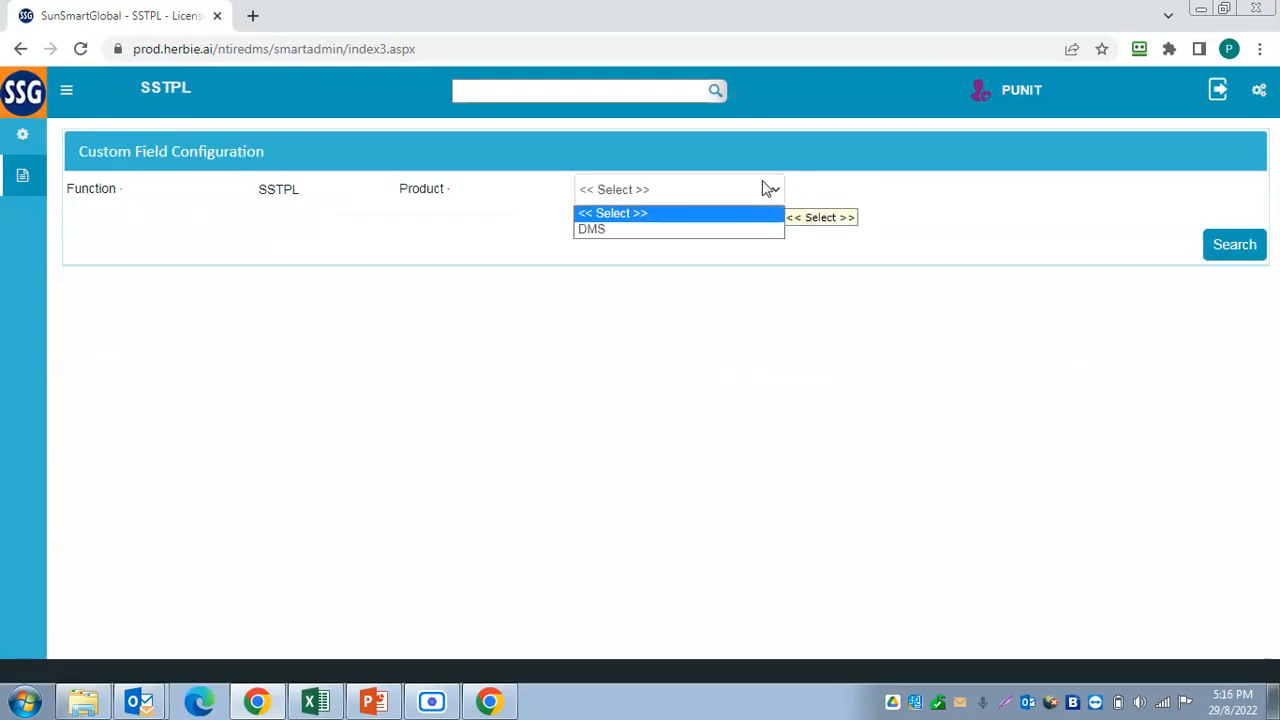
click(714, 230)
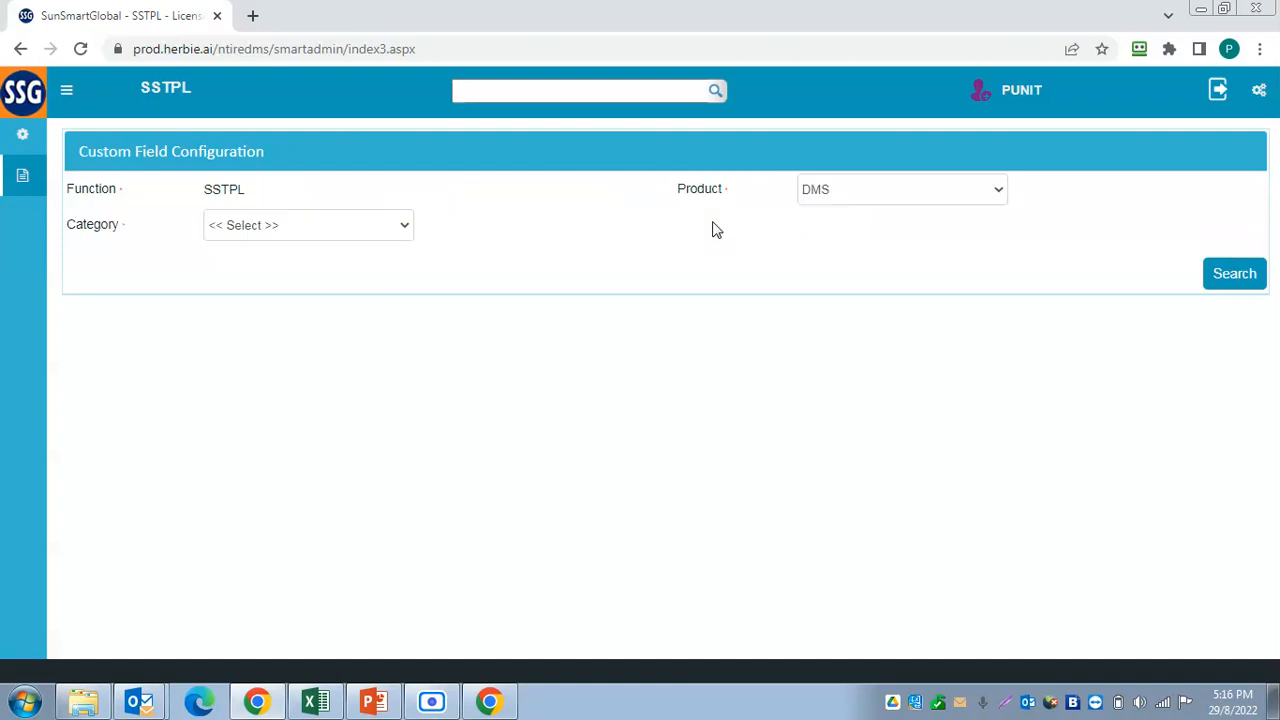
click(305, 226)
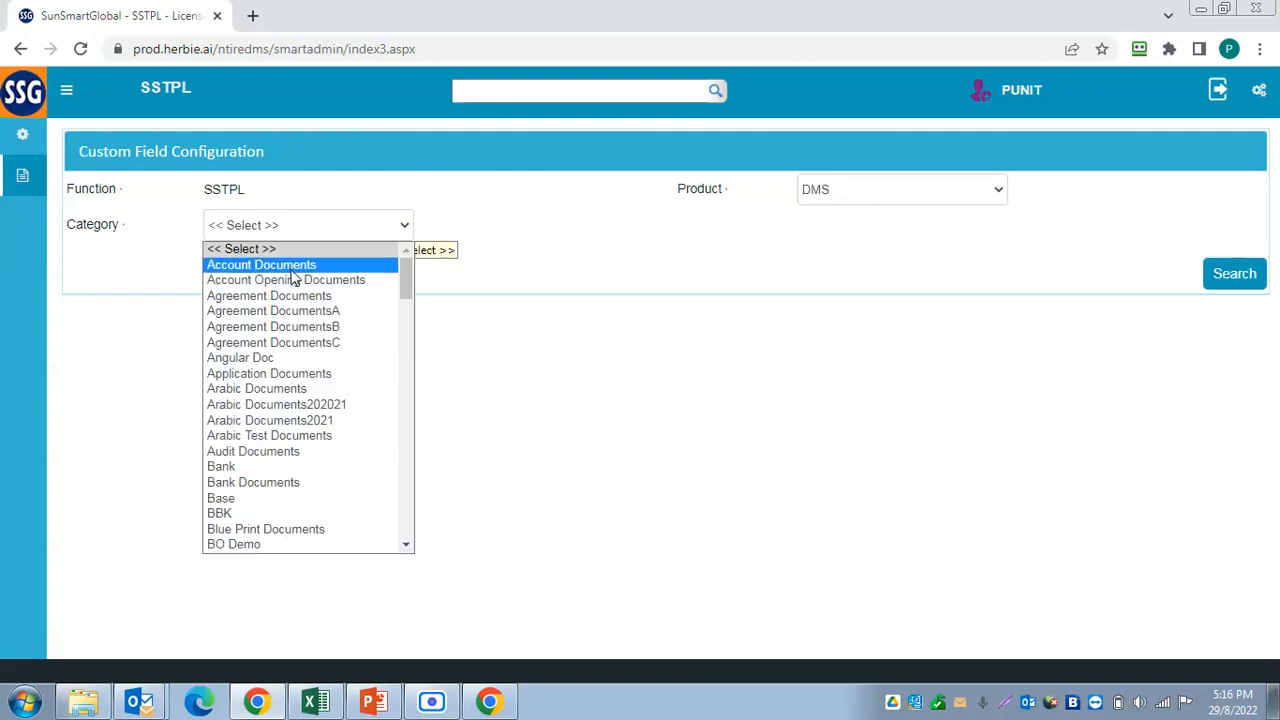
click(292, 266)
click(1232, 276)
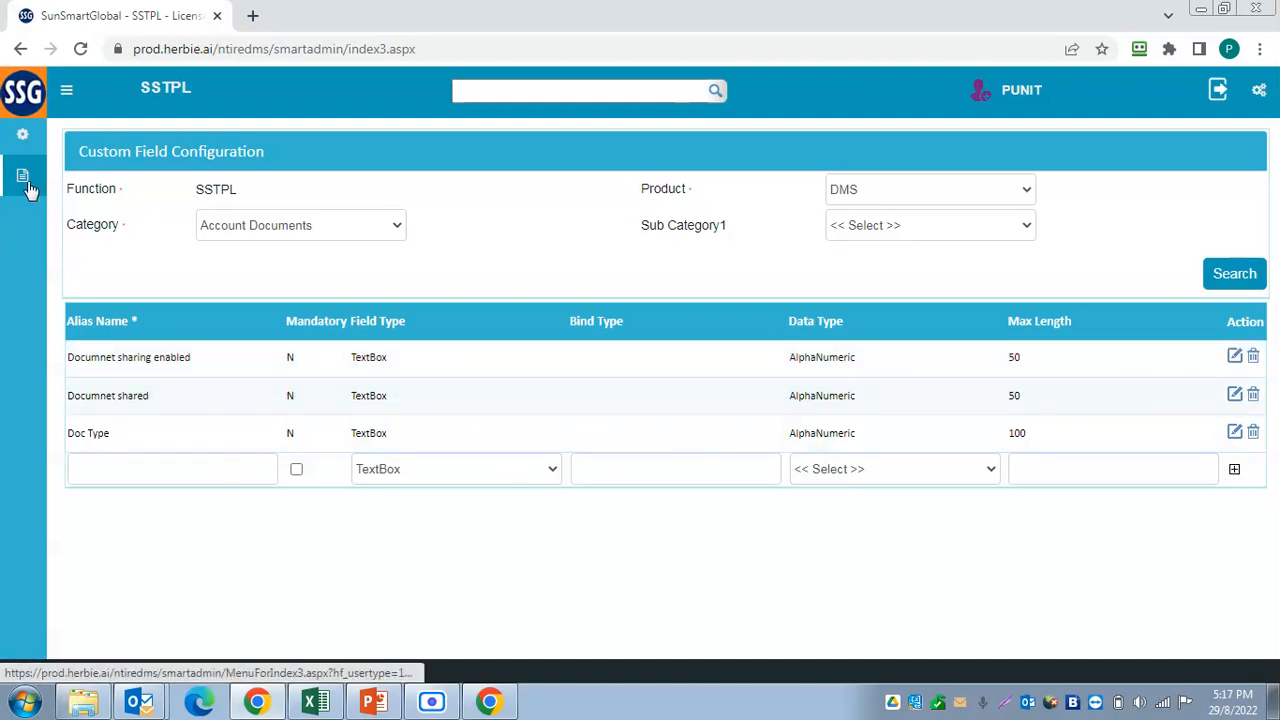
Step: Open My Documents from the FileNet section and set the category to Agreement Documents
click(27, 188)
click(203, 296)
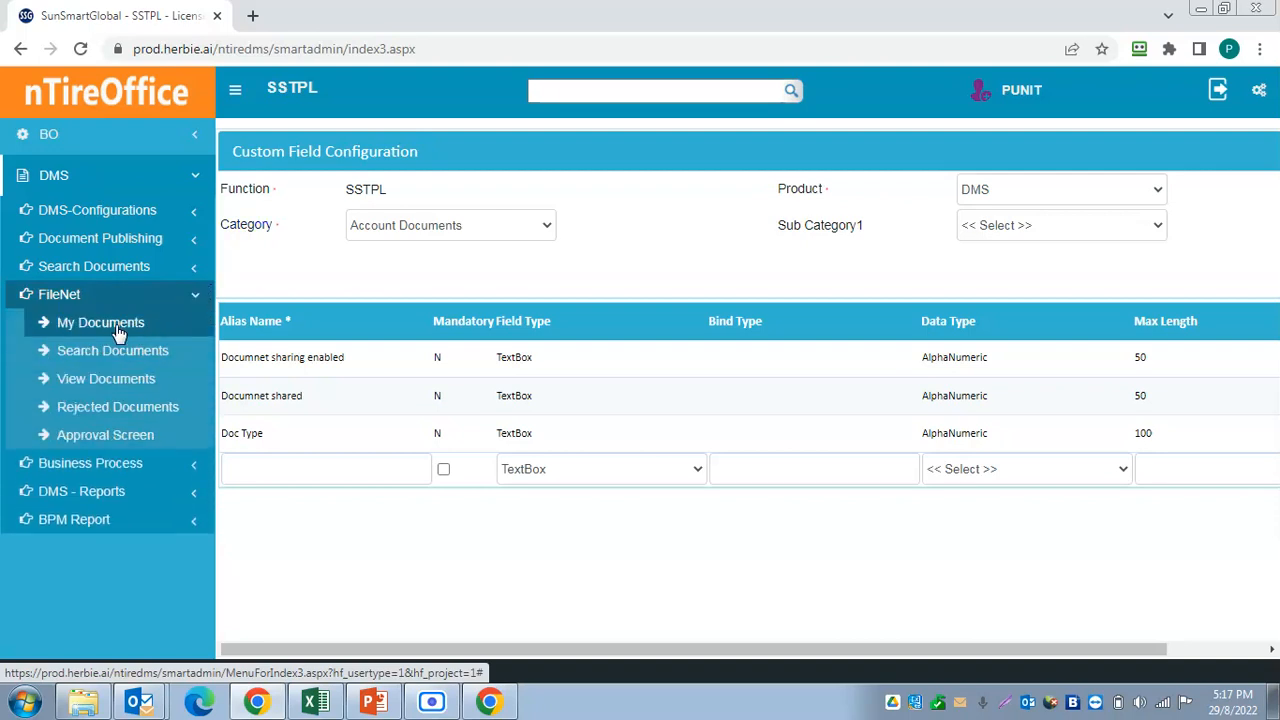
click(117, 330)
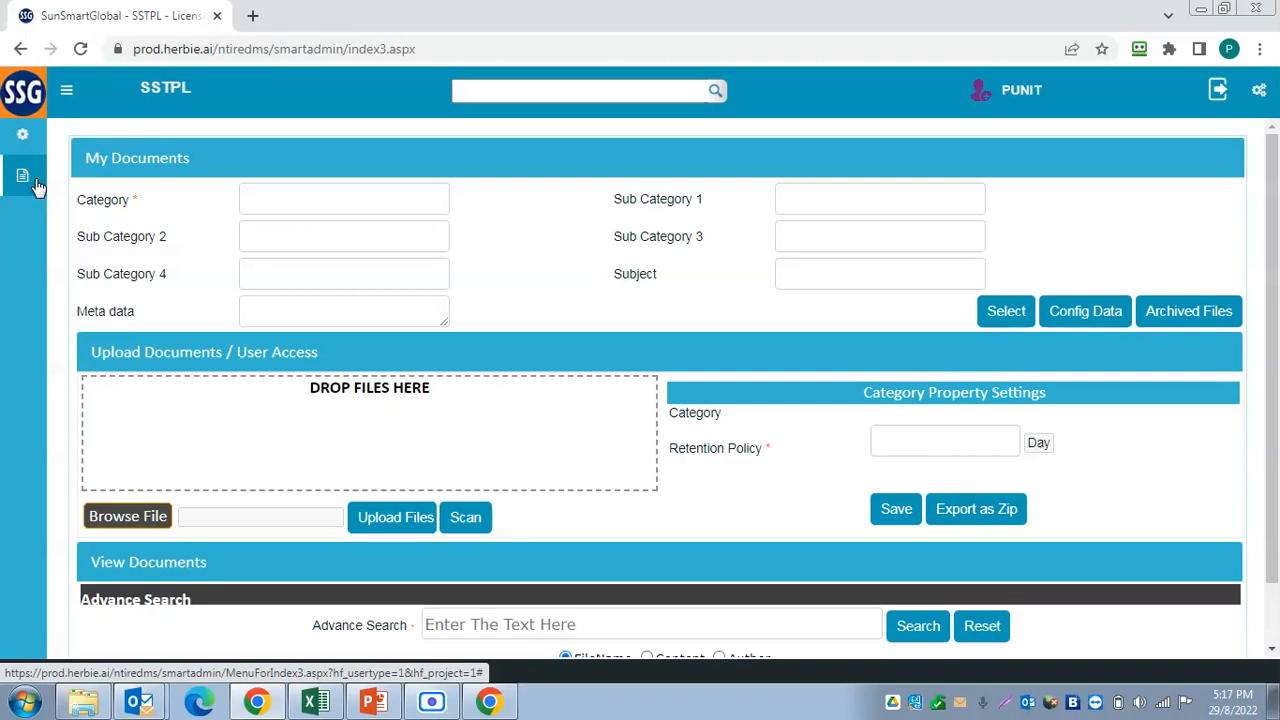
click(280, 200)
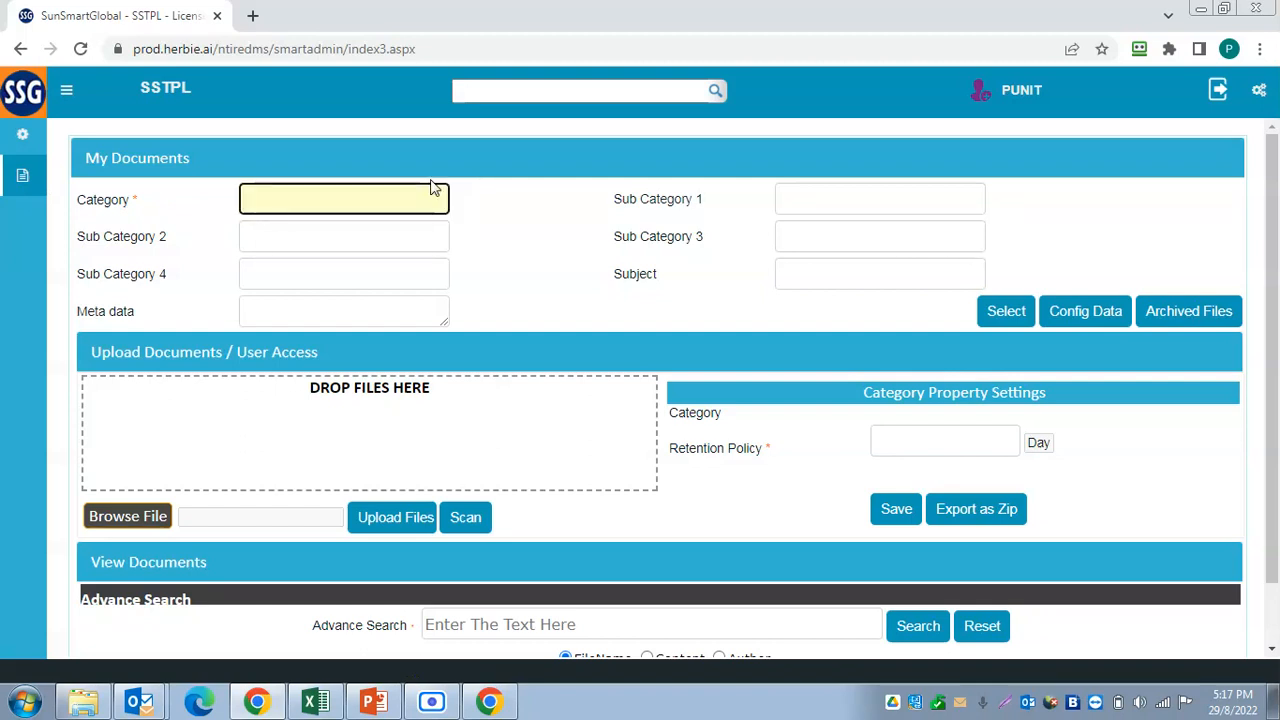
text(ag)
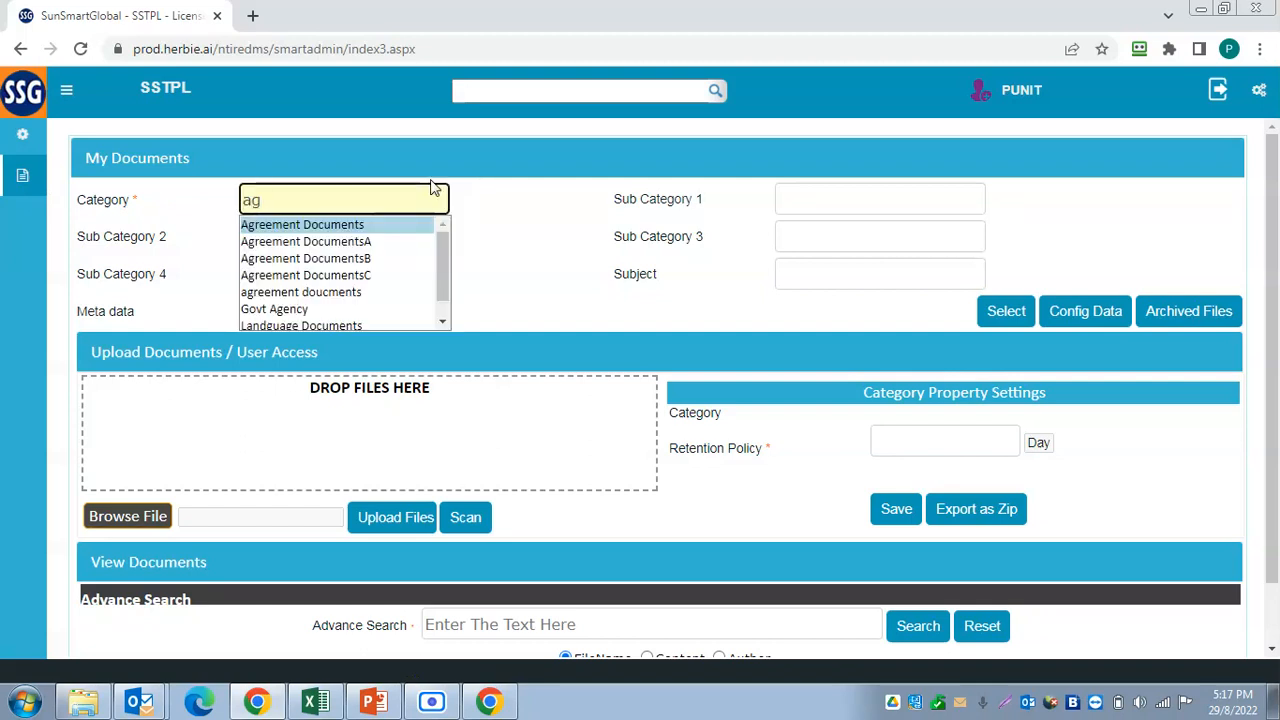
click(363, 222)
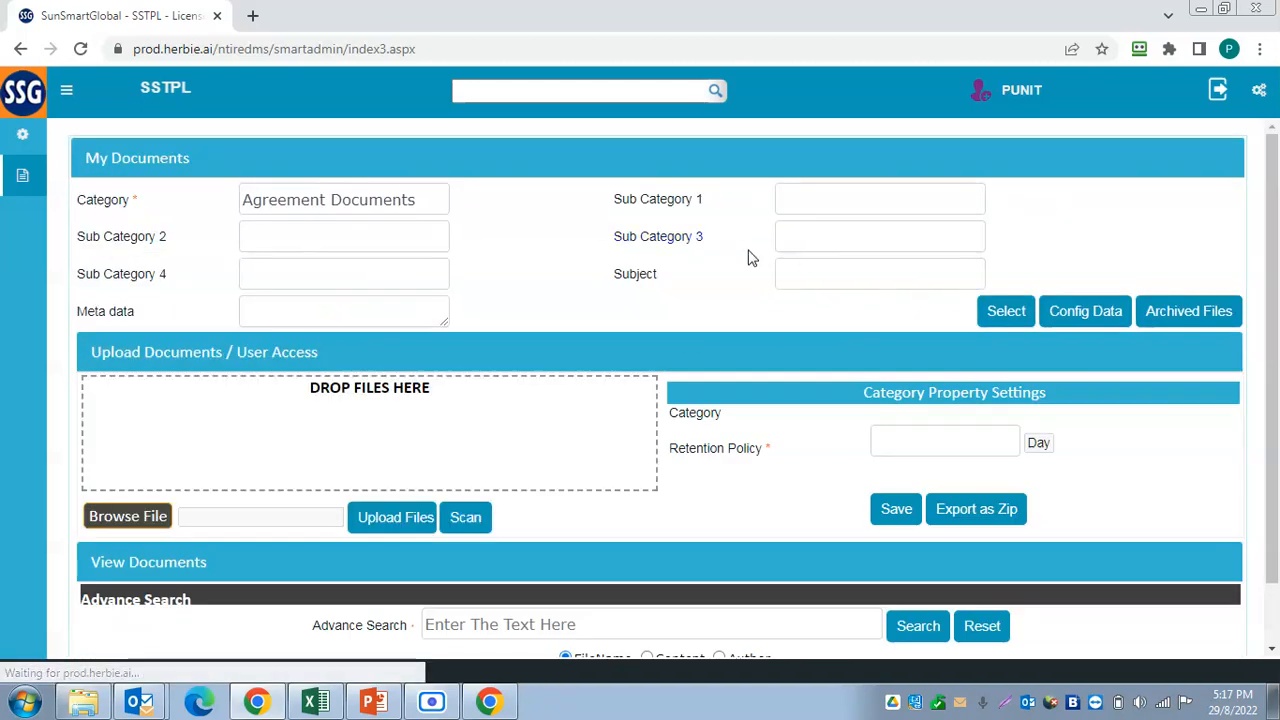
Step: Set Sub Category 1 to Agreement Documents1 and Sub Category 2 to Agreement Document2
click(821, 196)
text(ag)
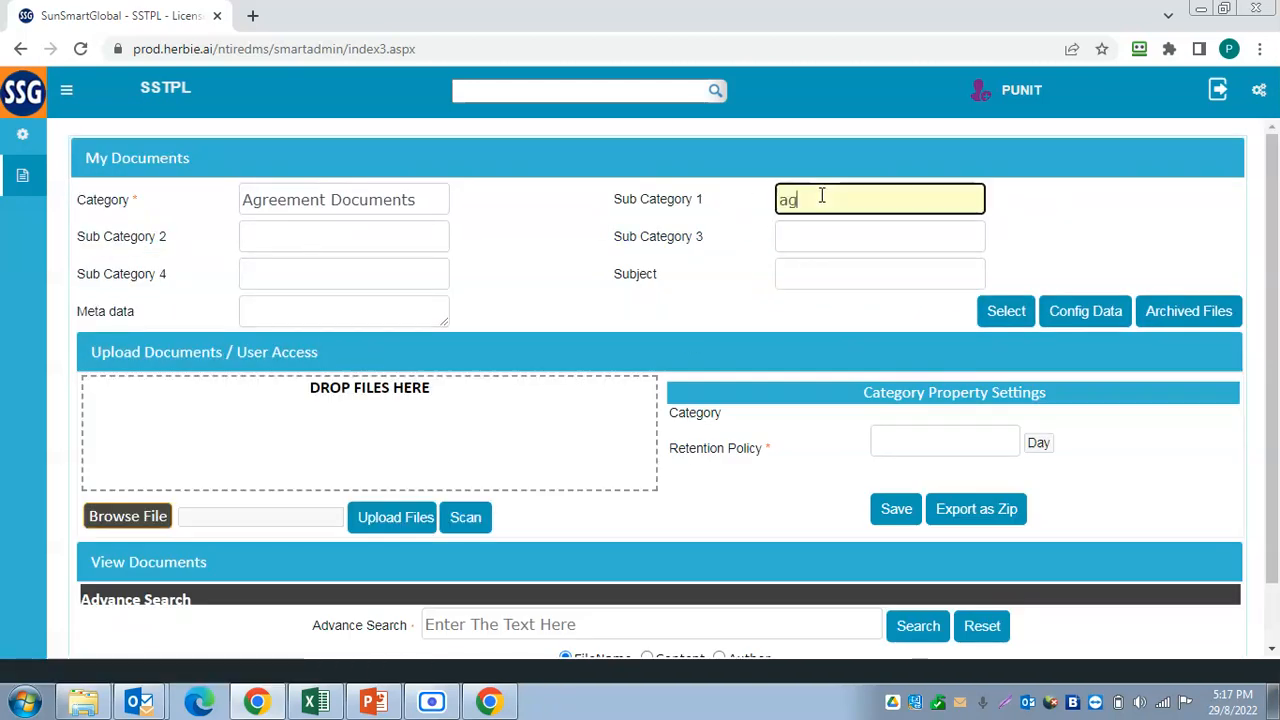
click(838, 223)
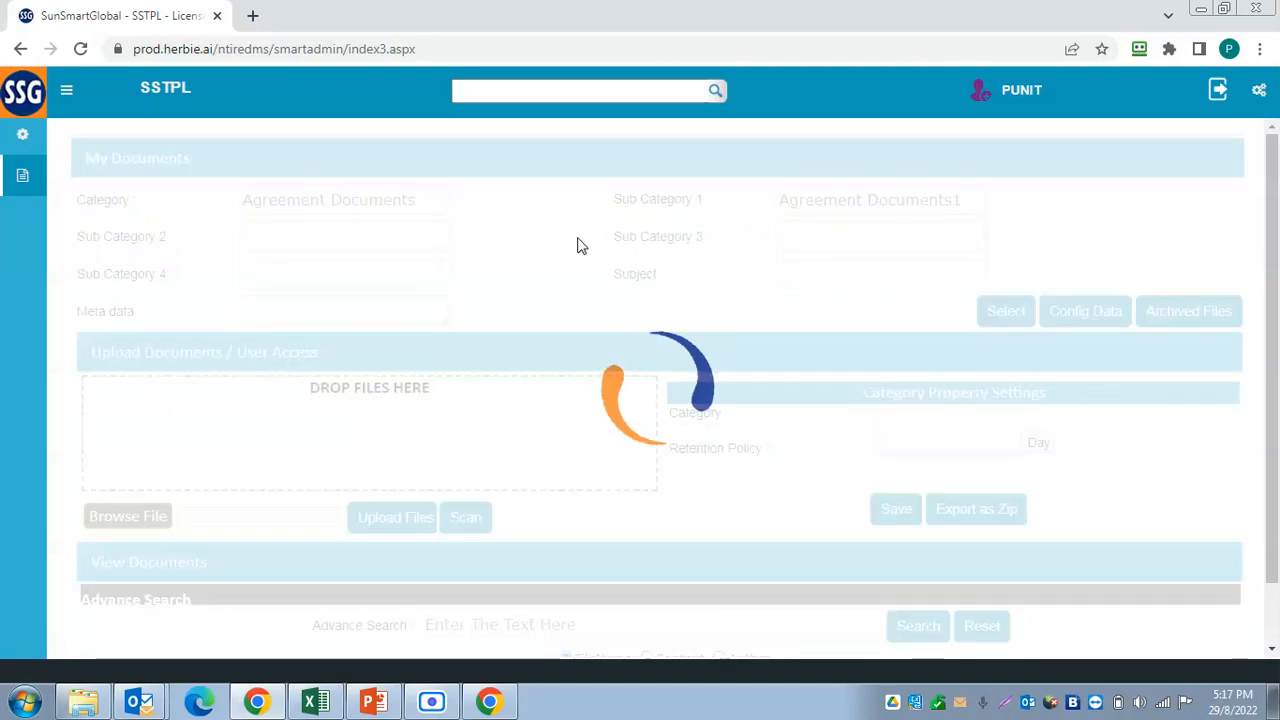
click(341, 239)
text(ag)
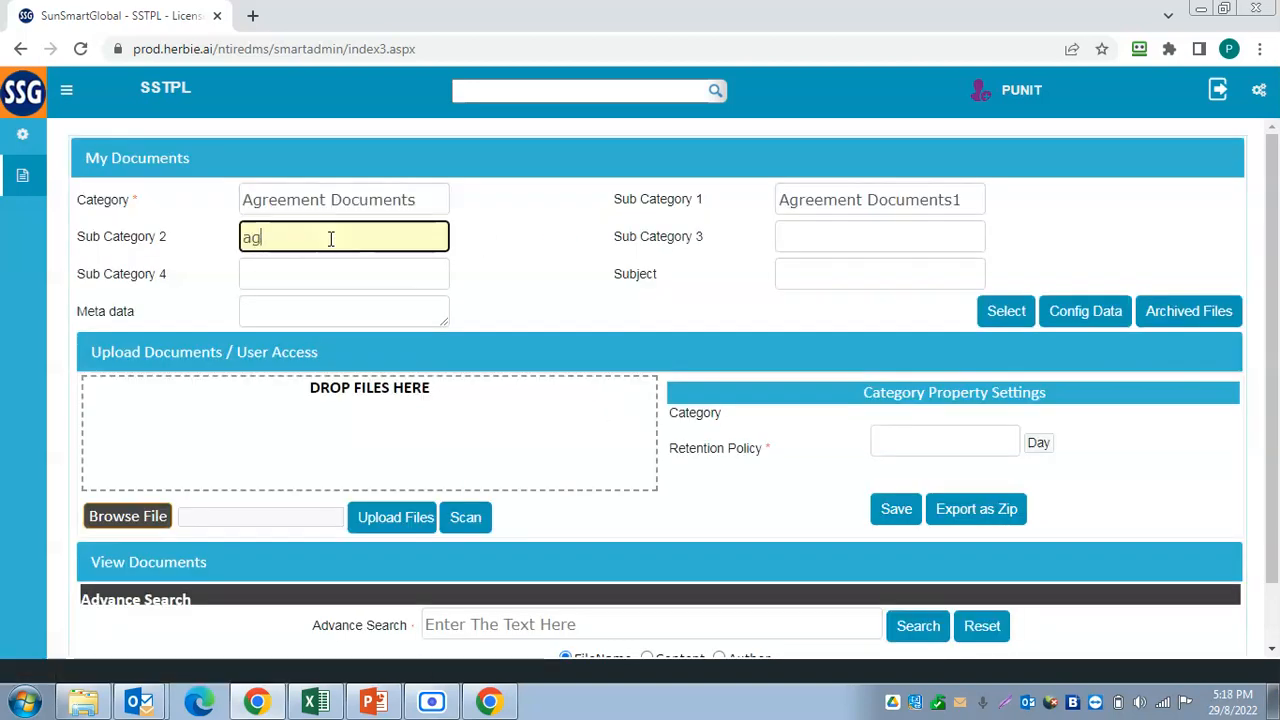
click(329, 261)
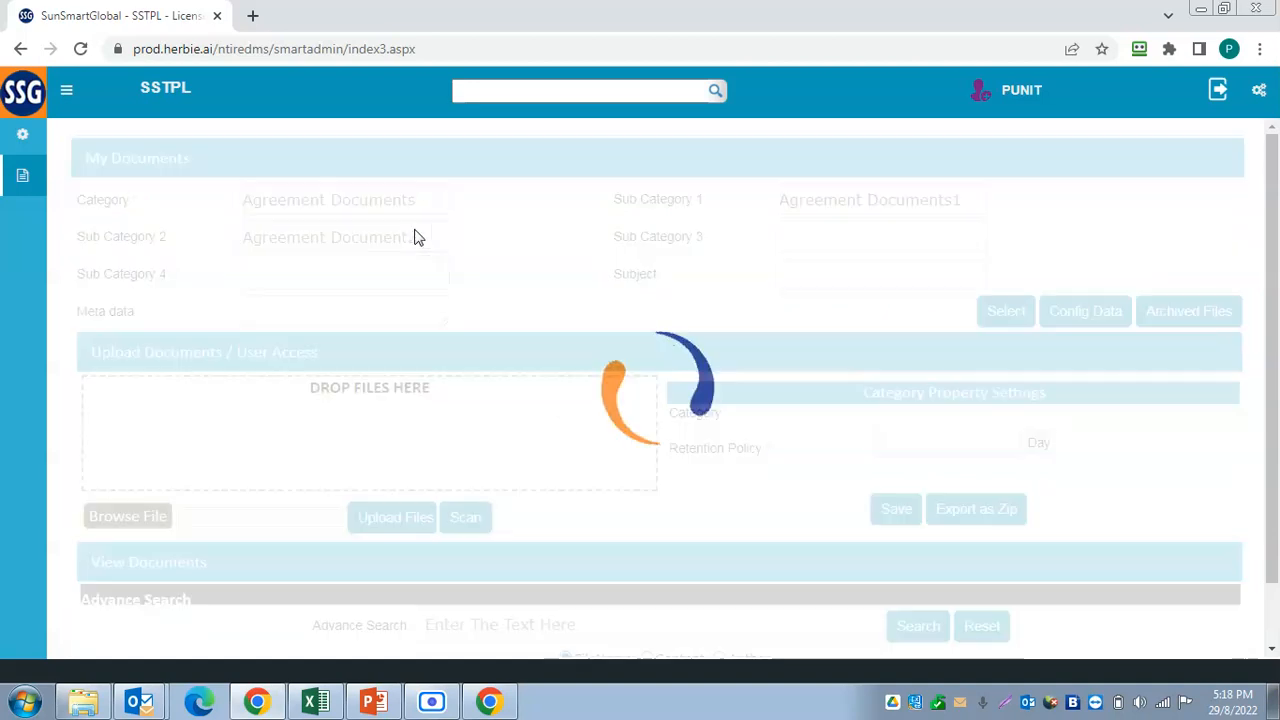
Step: Clear the Sub Category 2 and Sub Category 1 values, keeping only the main category
drag(427, 238, 73, 230)
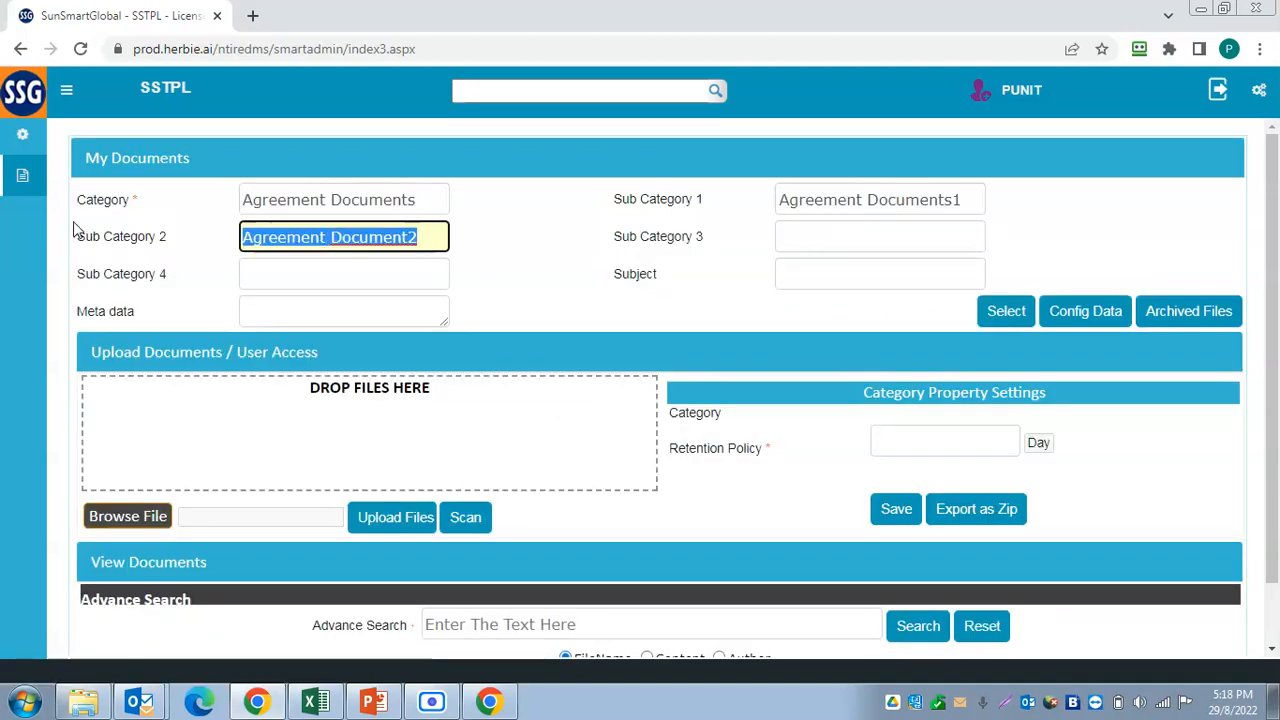
key(BackSpace)
drag(962, 200, 645, 195)
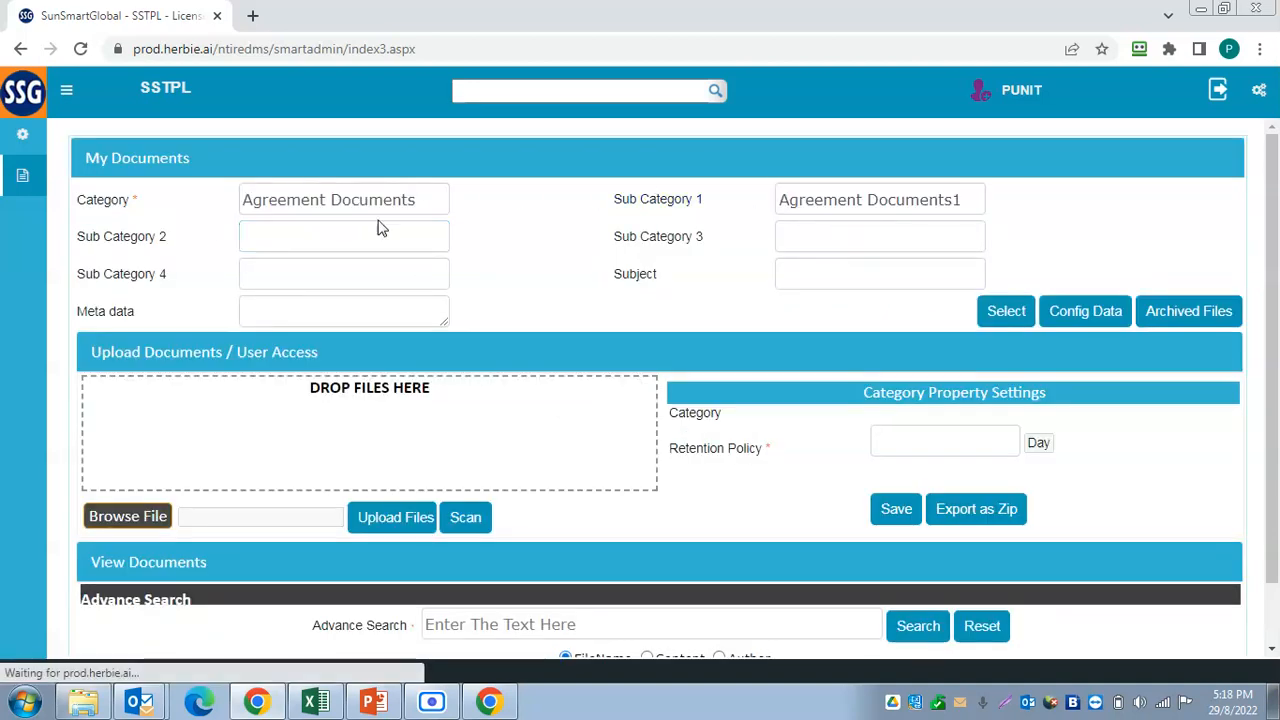
click(960, 199)
drag(960, 199, 612, 198)
key(BackSpace)
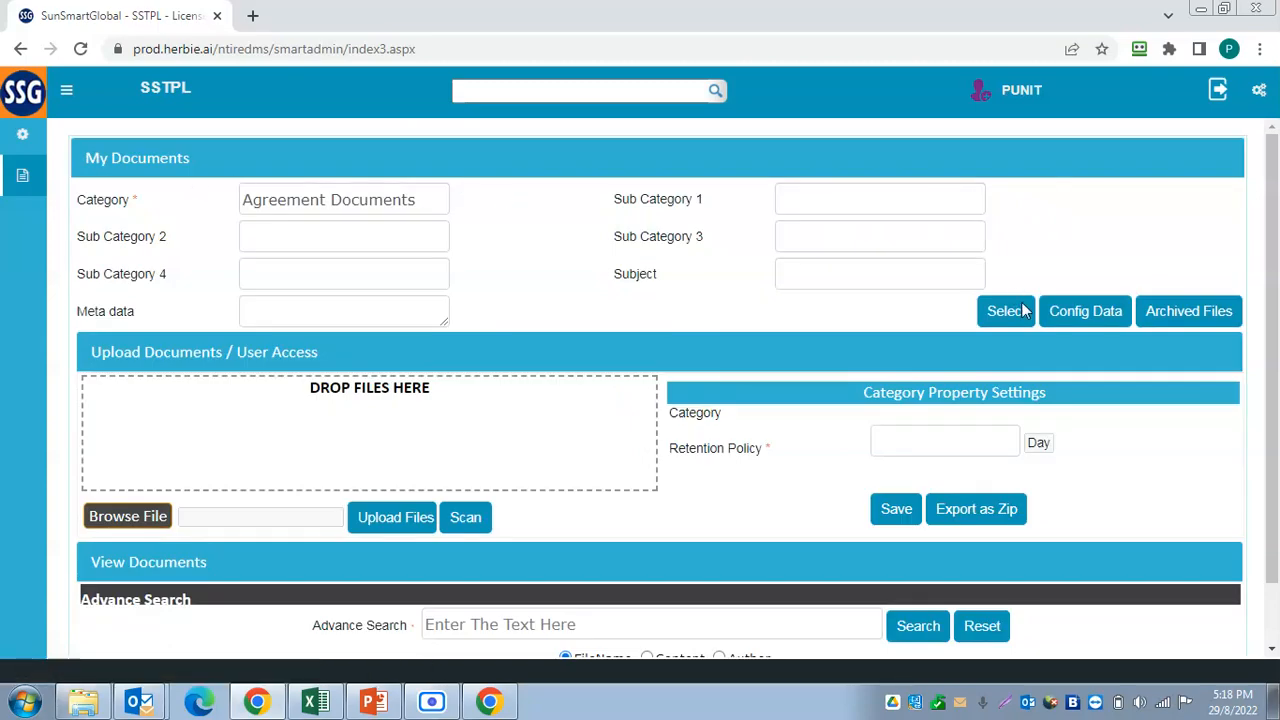
Step: Load the Agreement Documents category and browse for upload files in the Test Uploads folder on the Desktop
click(1146, 310)
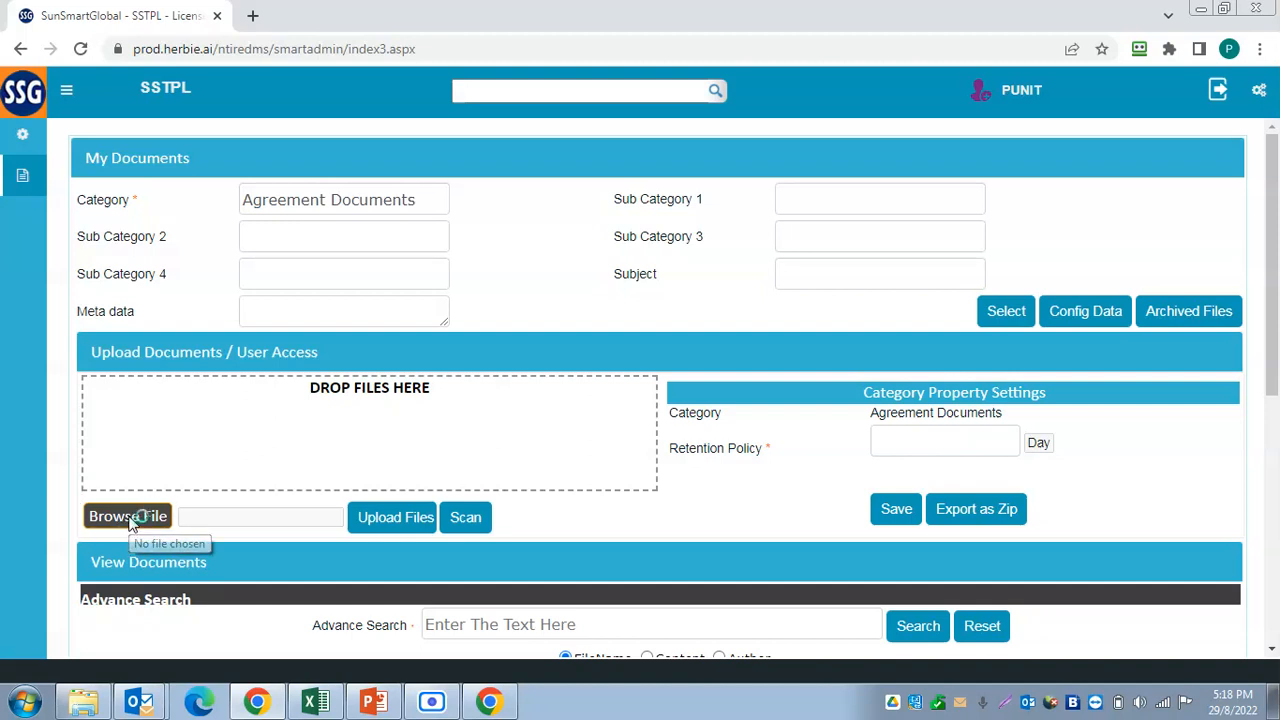
click(627, 437)
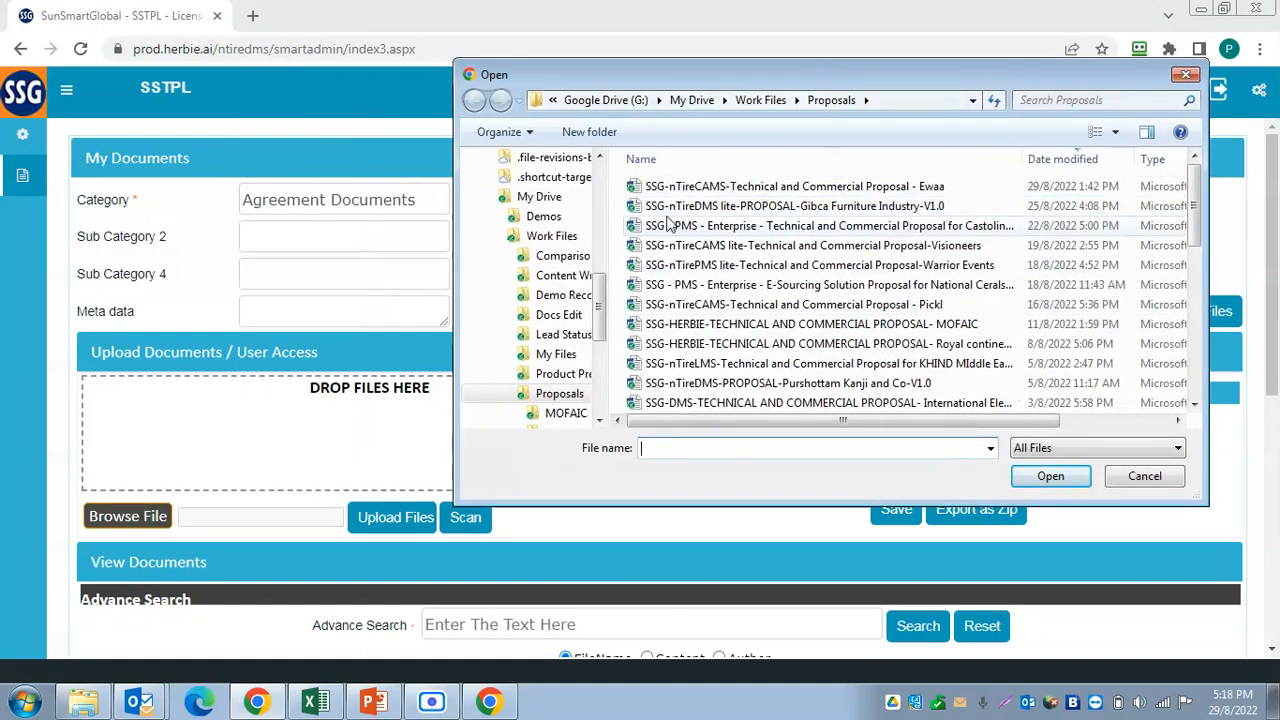
drag(602, 322, 602, 201)
click(537, 190)
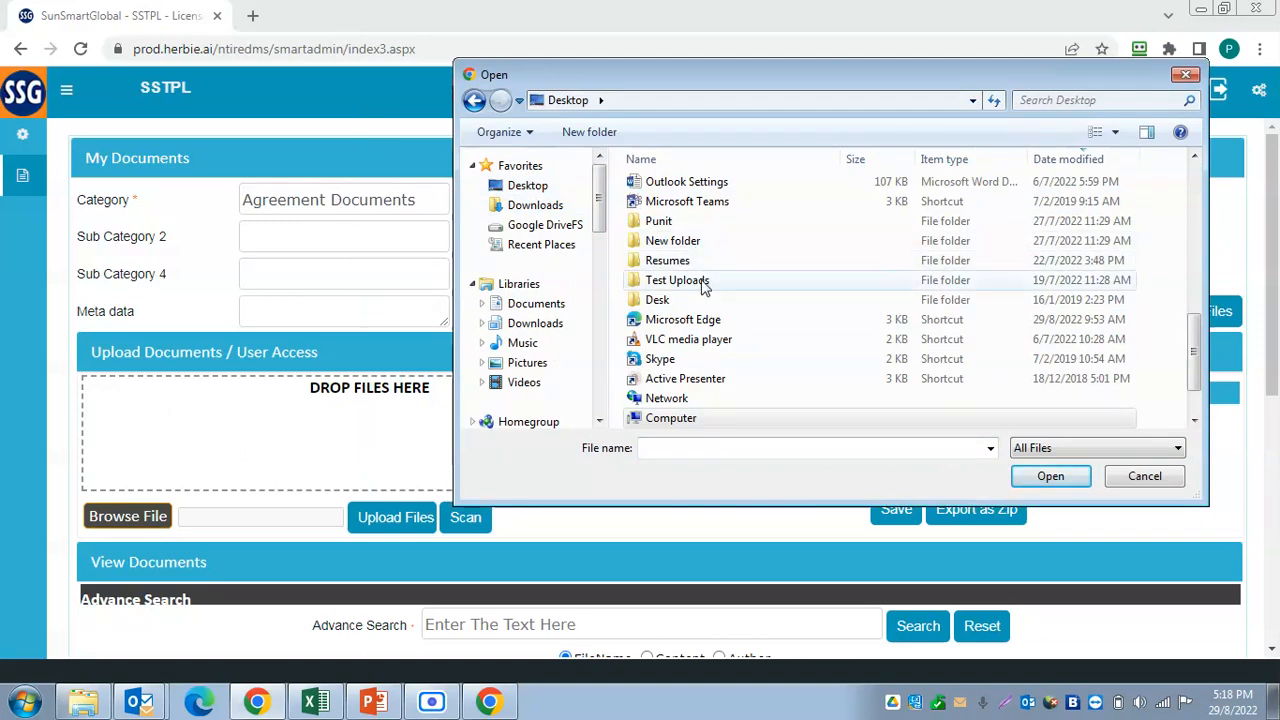
double_click(690, 280)
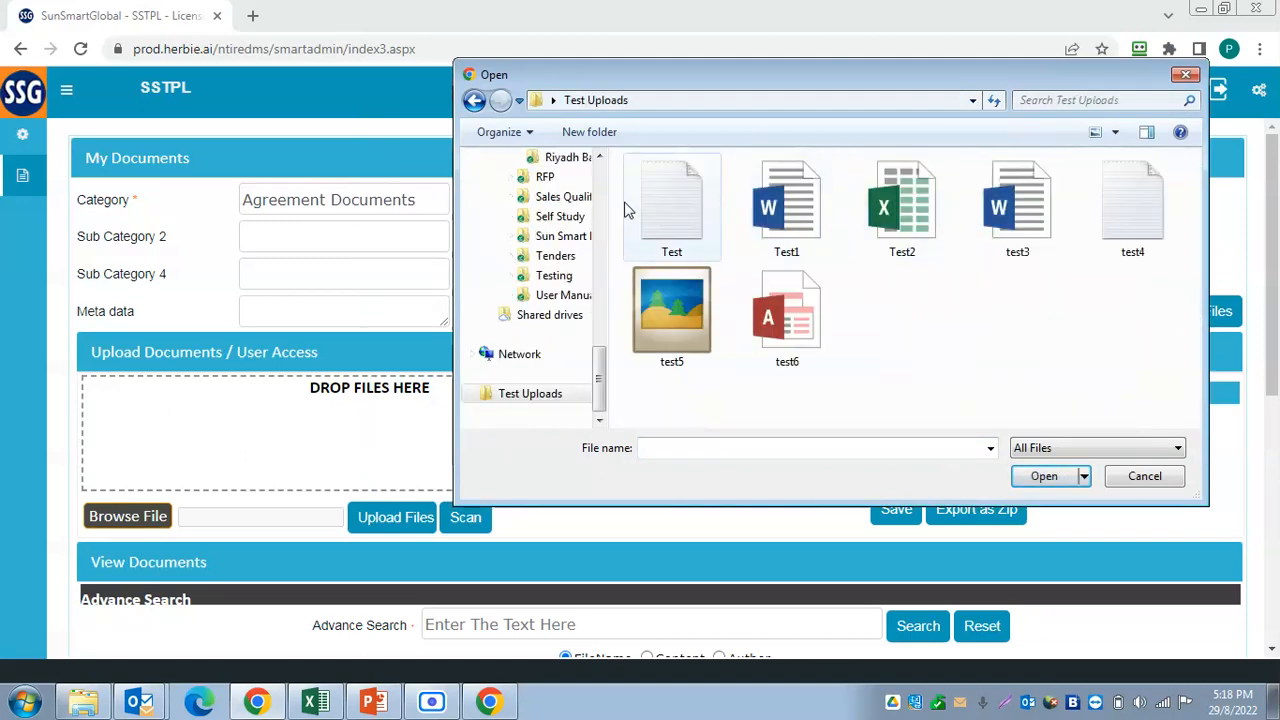
Step: Upload the Test, test4 and test5 files together through the file drop area and acknowledge the upload message
click(658, 229)
drag(658, 229, 248, 437)
drag(804, 255, 700, 257)
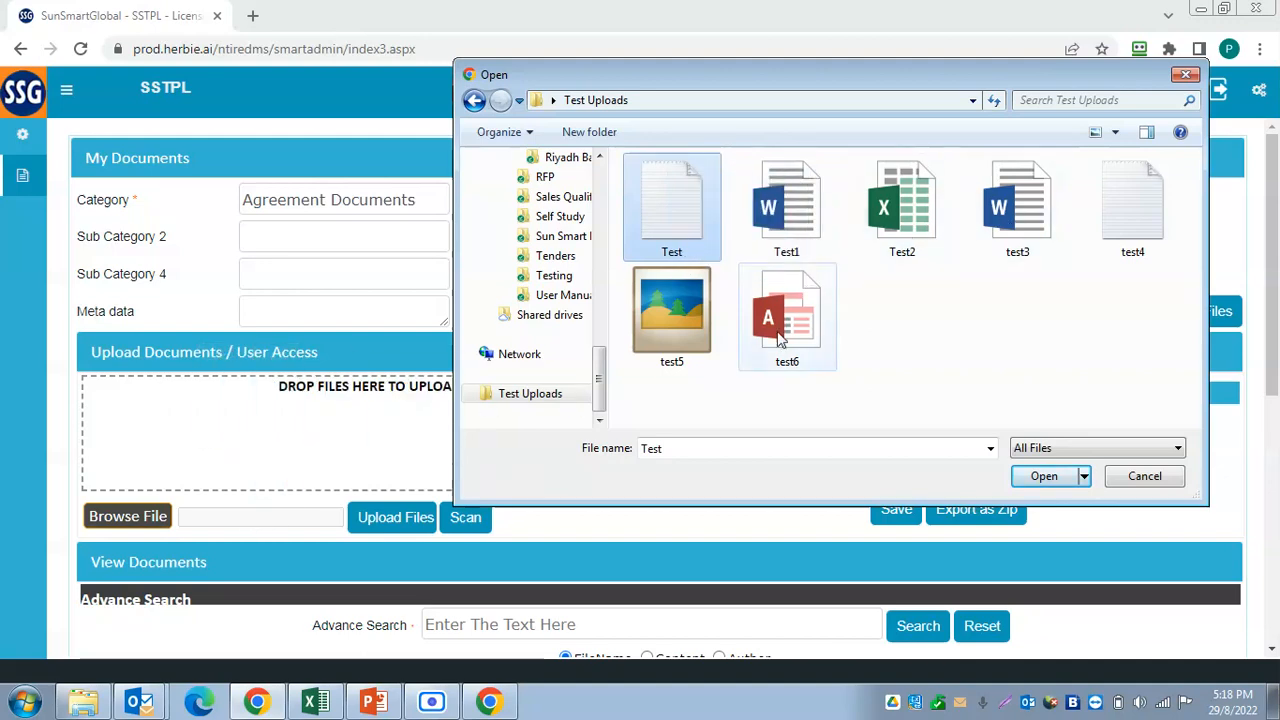
ctrl+click(673, 318)
ctrl+click(1135, 205)
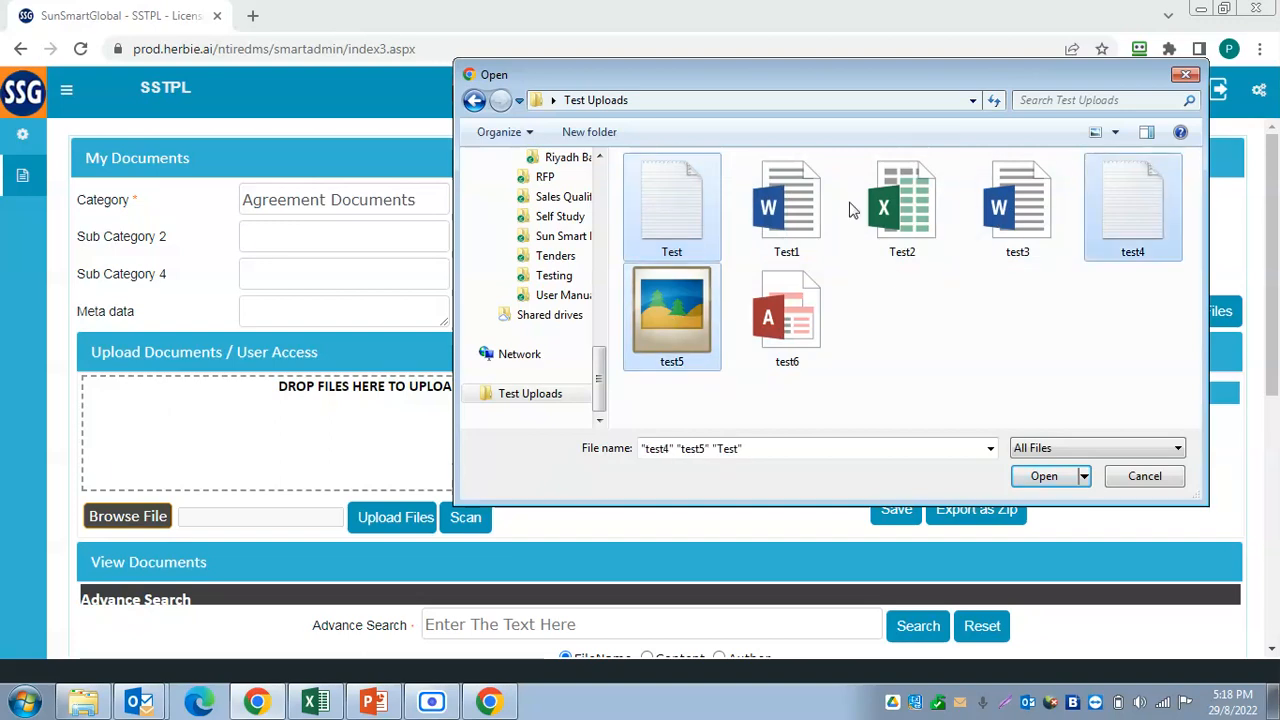
drag(691, 223, 321, 455)
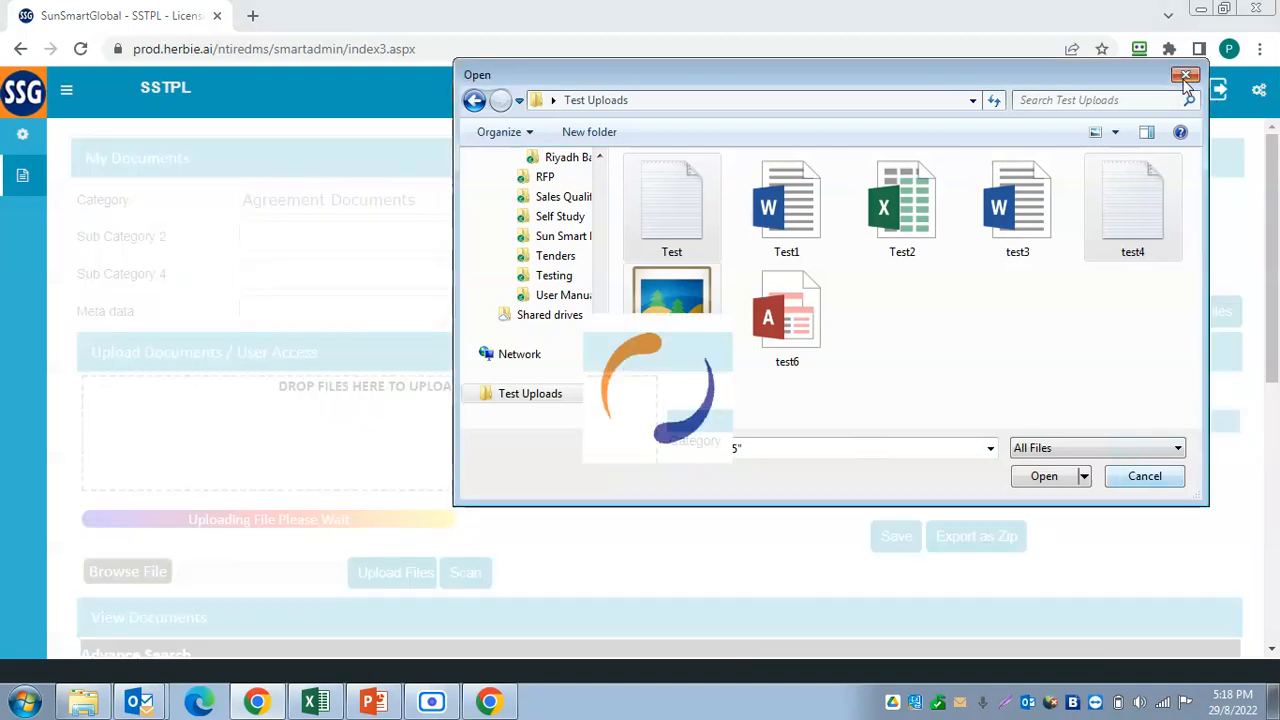
click(1186, 77)
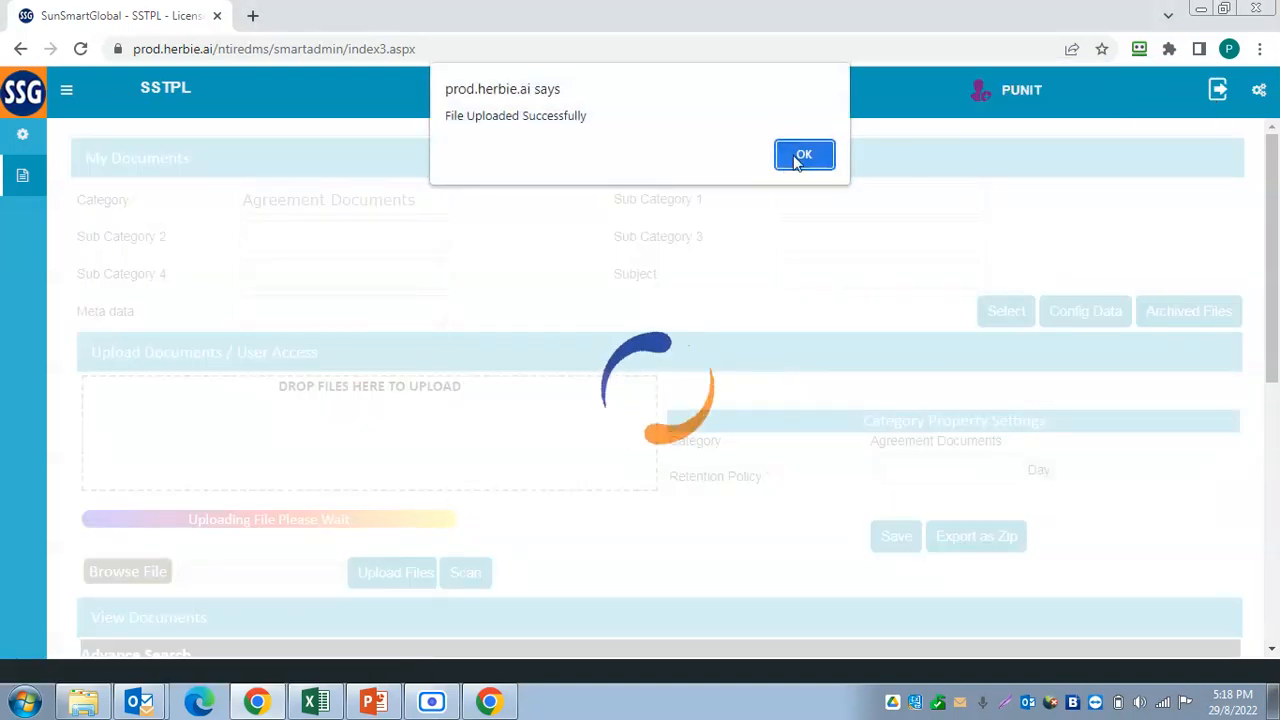
click(826, 166)
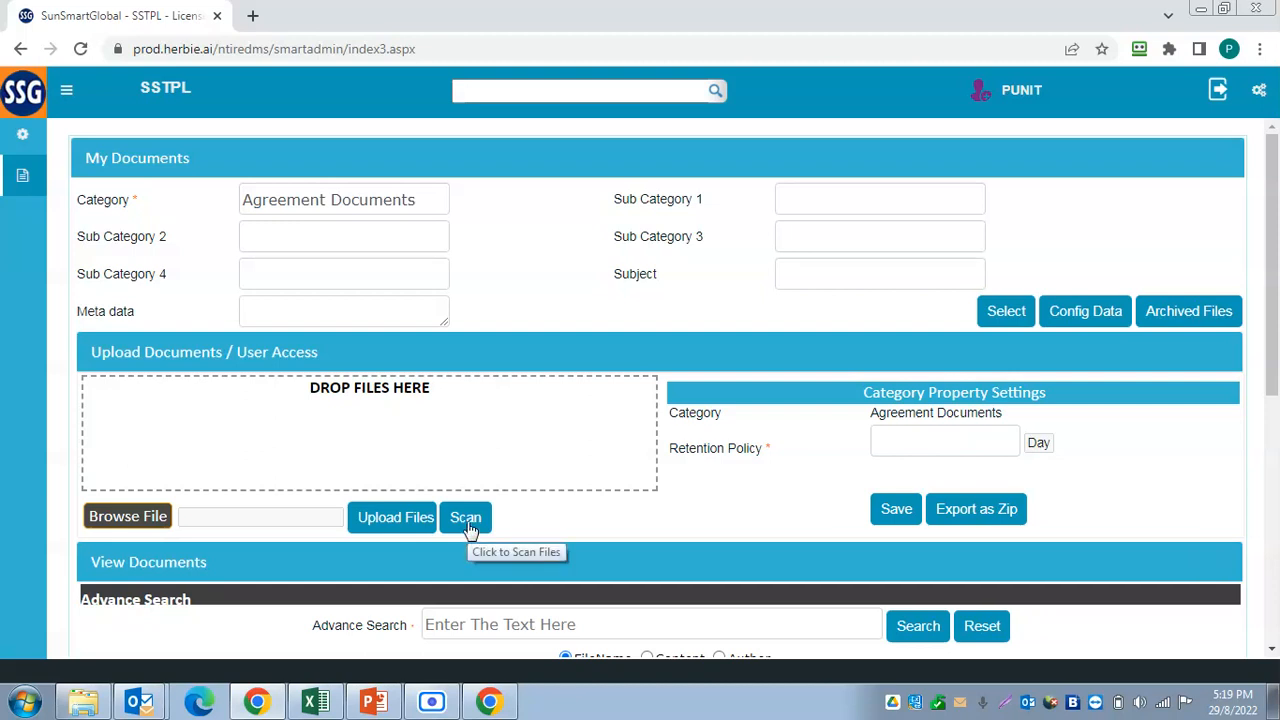
Step: Enter a retention policy of 60 days for the Agreement Documents category
click(942, 437)
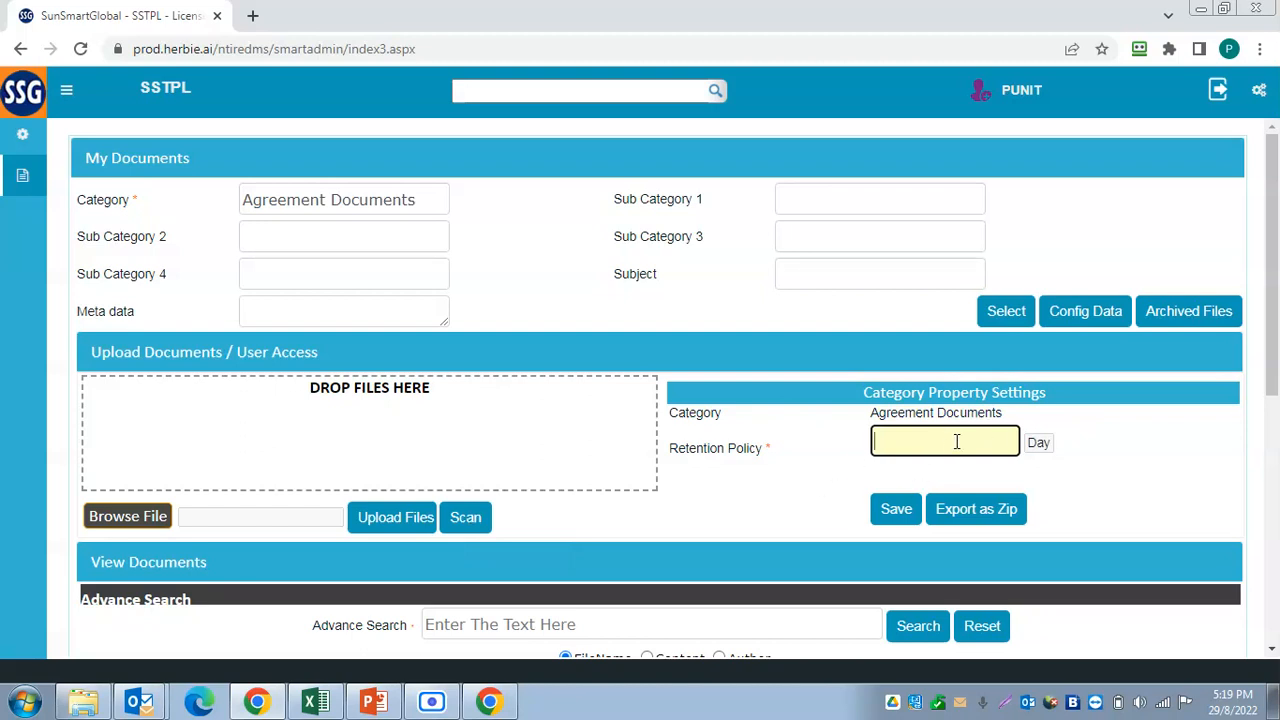
text(60)
key(Tab)
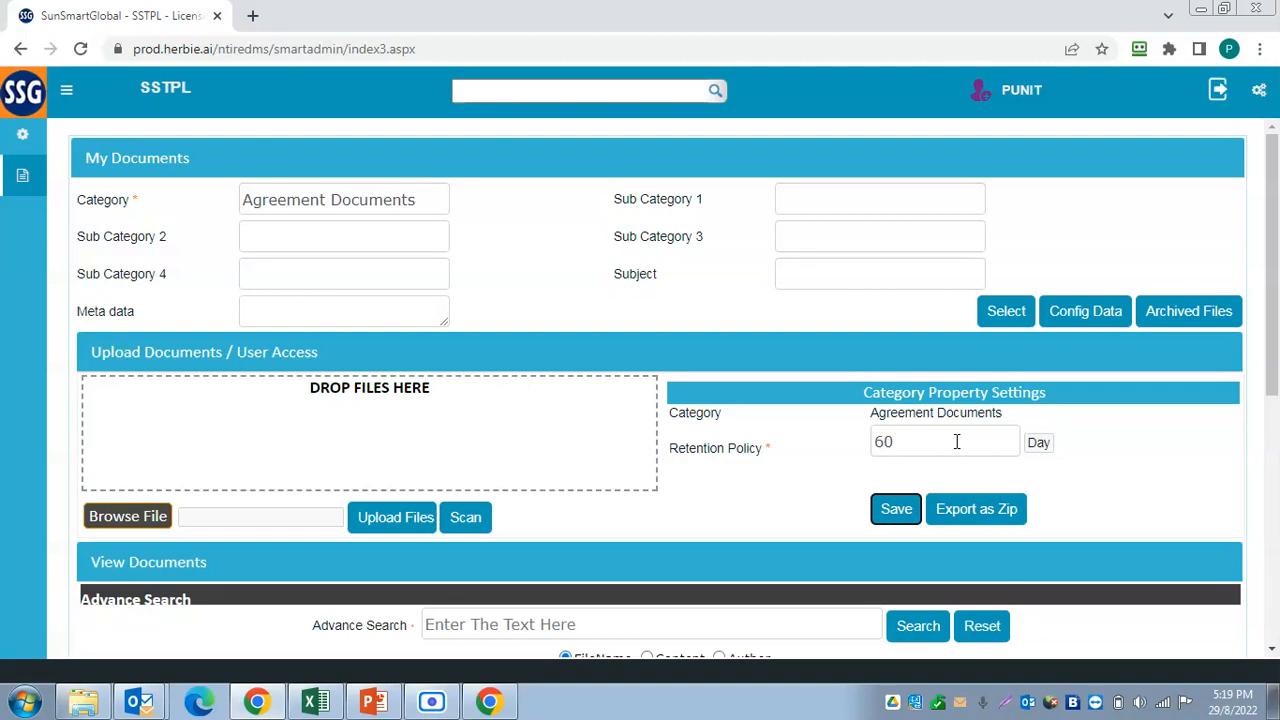
Step: Select OCR_Ssample.png, Welcome_to_SunSmart.docx and invoice_1.pdf in the document list and clear the selection again
scroll(703, 458, down, 4)
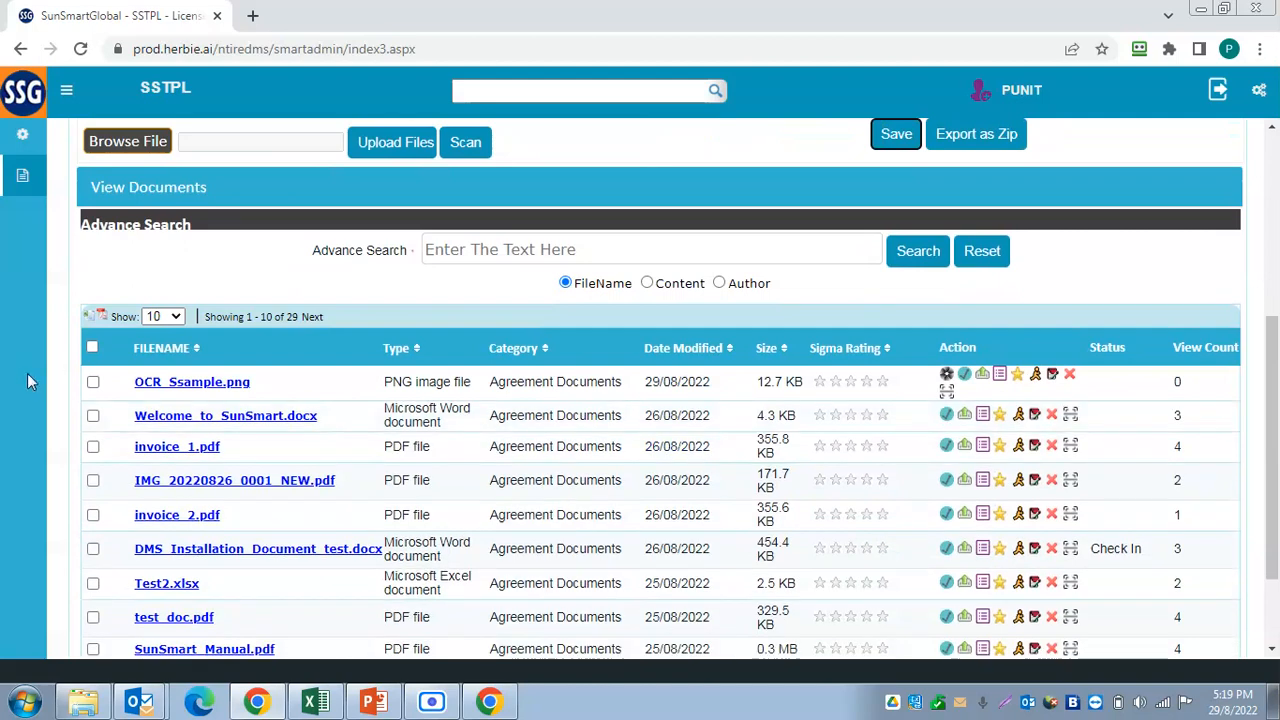
click(93, 382)
click(93, 415)
click(93, 447)
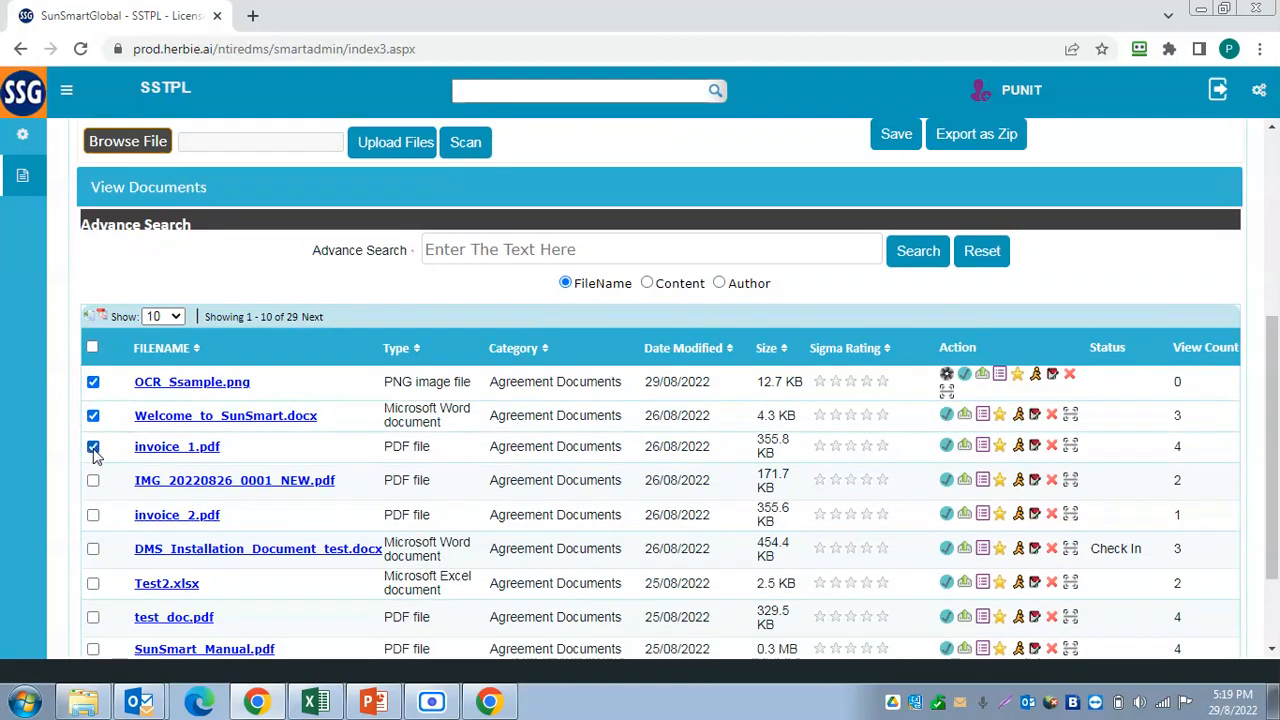
click(93, 382)
click(93, 415)
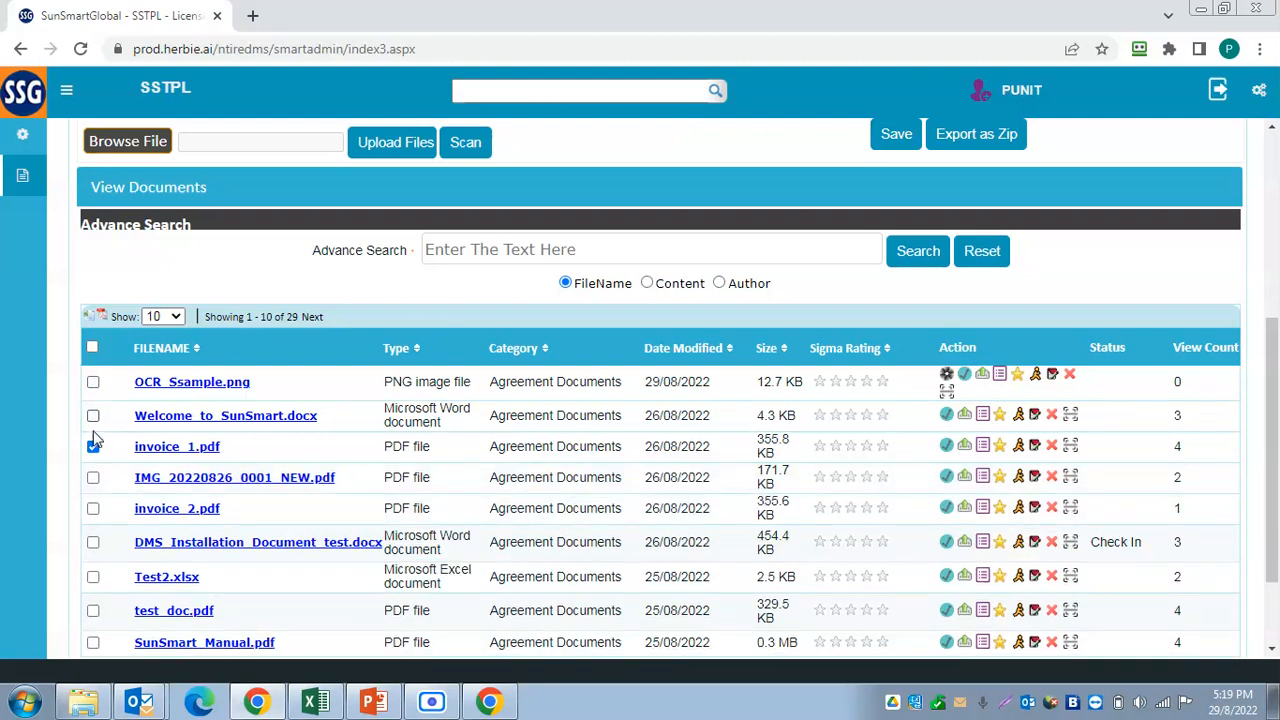
click(93, 447)
Step: Show the archived files of the Agreement Documents category and select SE.docx, base_dms.xlsx and sample_640x360.avi
scroll(518, 430, up, 4)
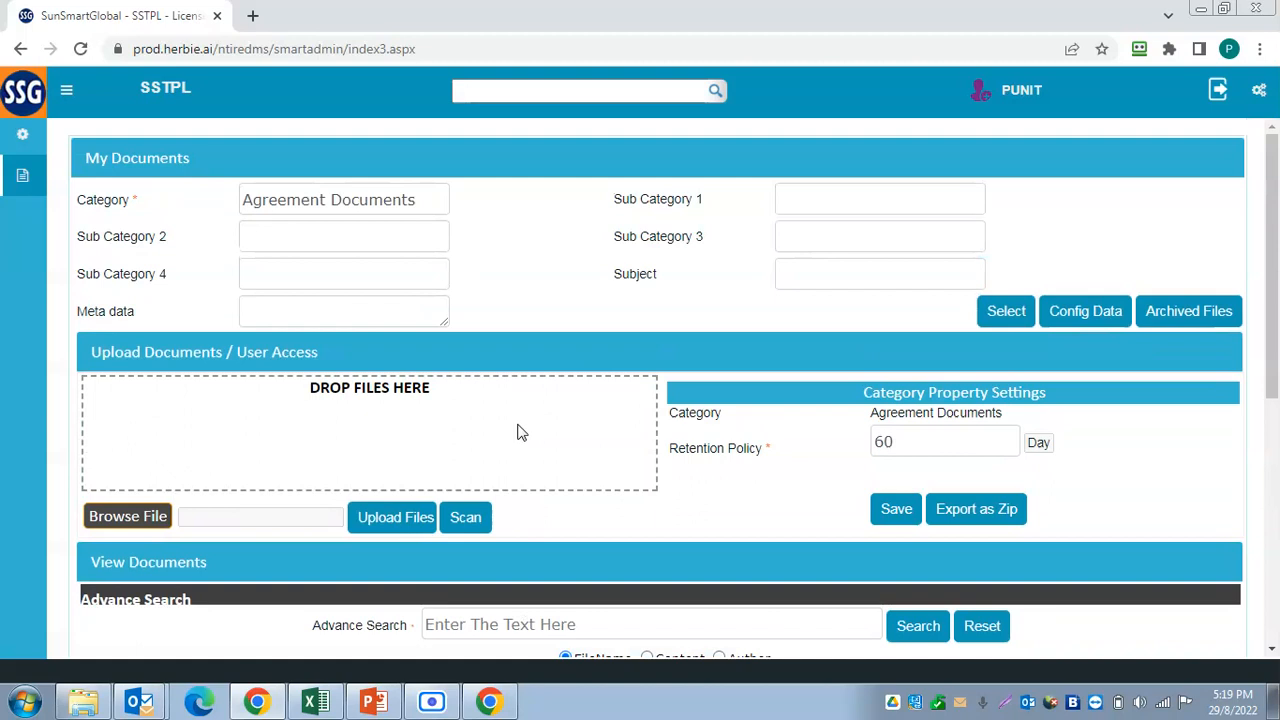
click(1187, 313)
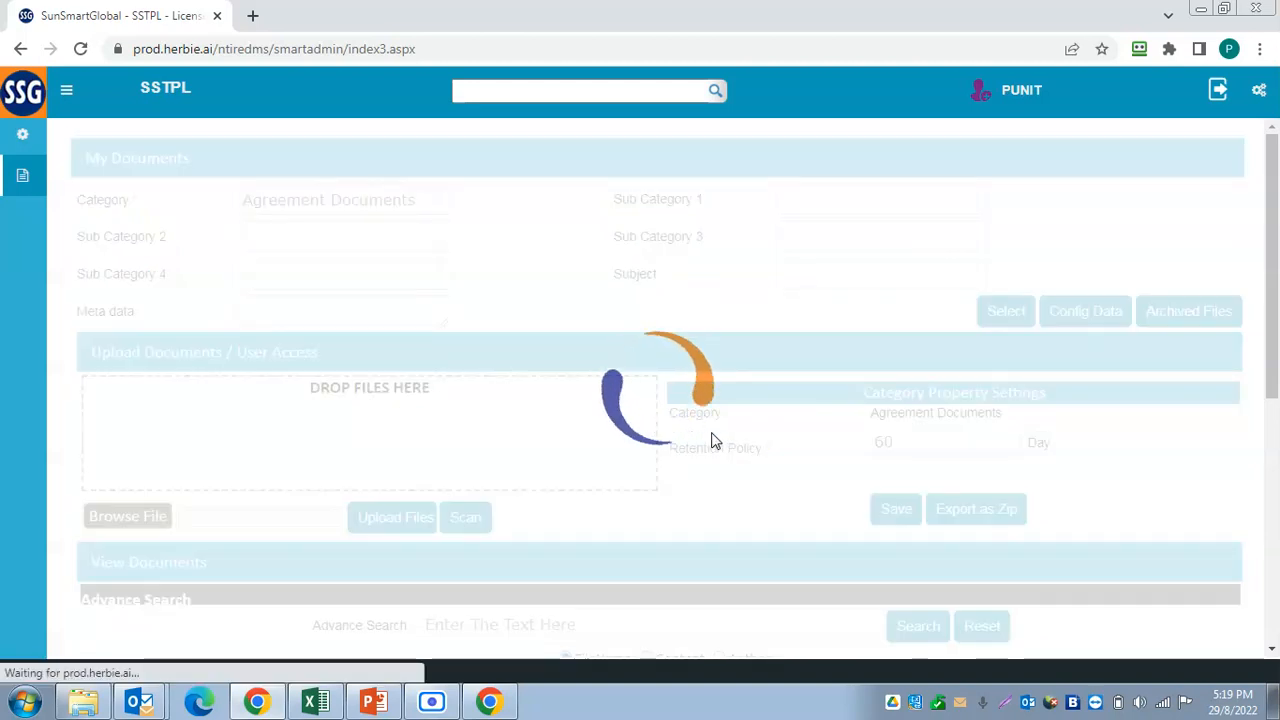
scroll(714, 440, down, 3)
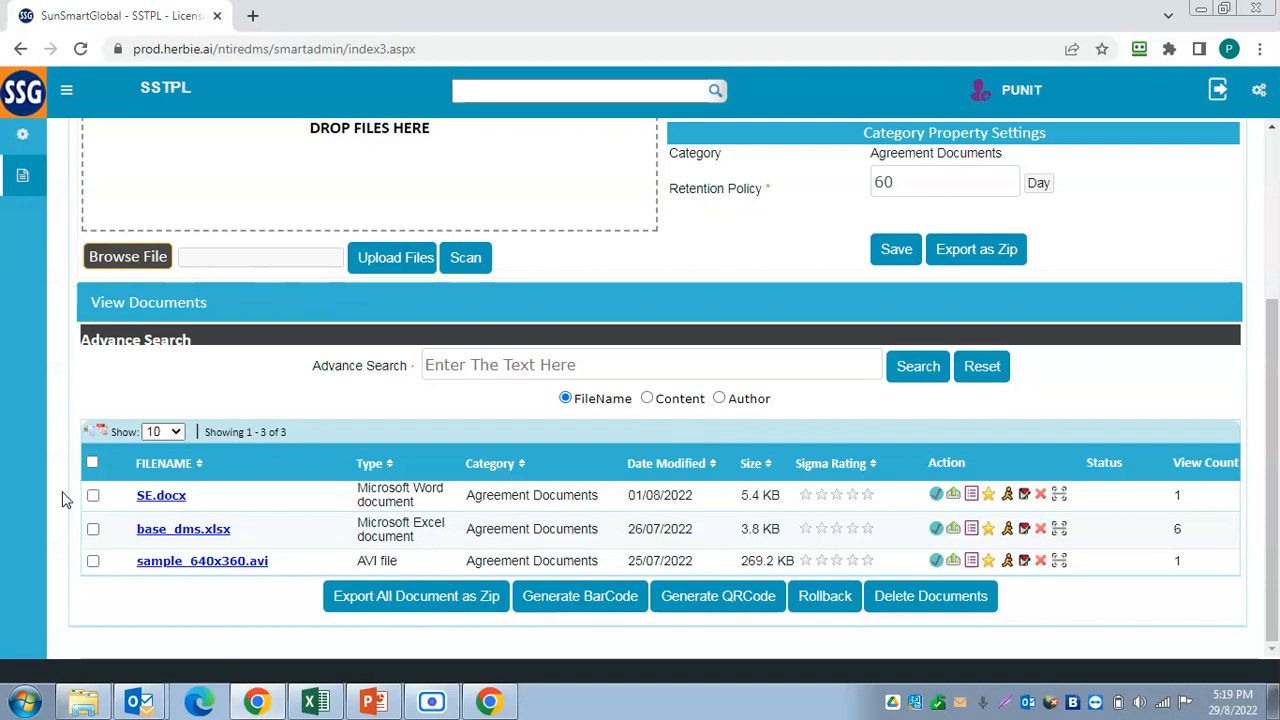
click(92, 503)
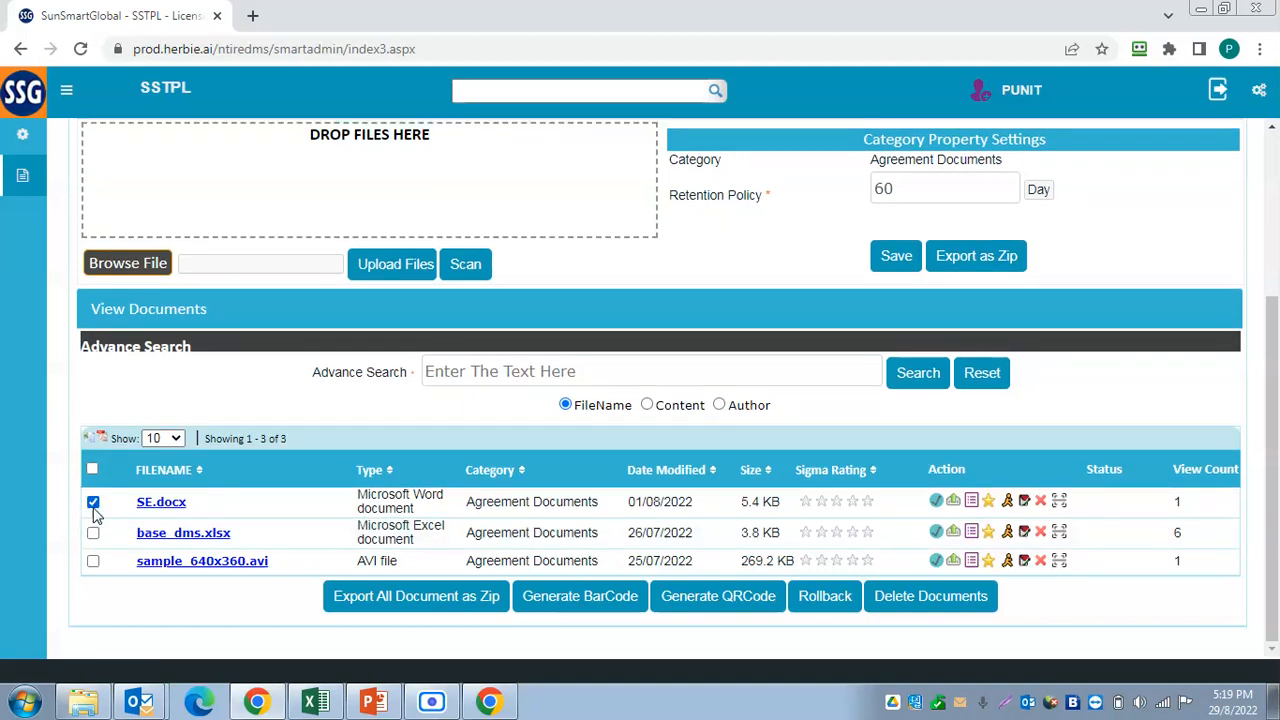
click(93, 533)
click(93, 563)
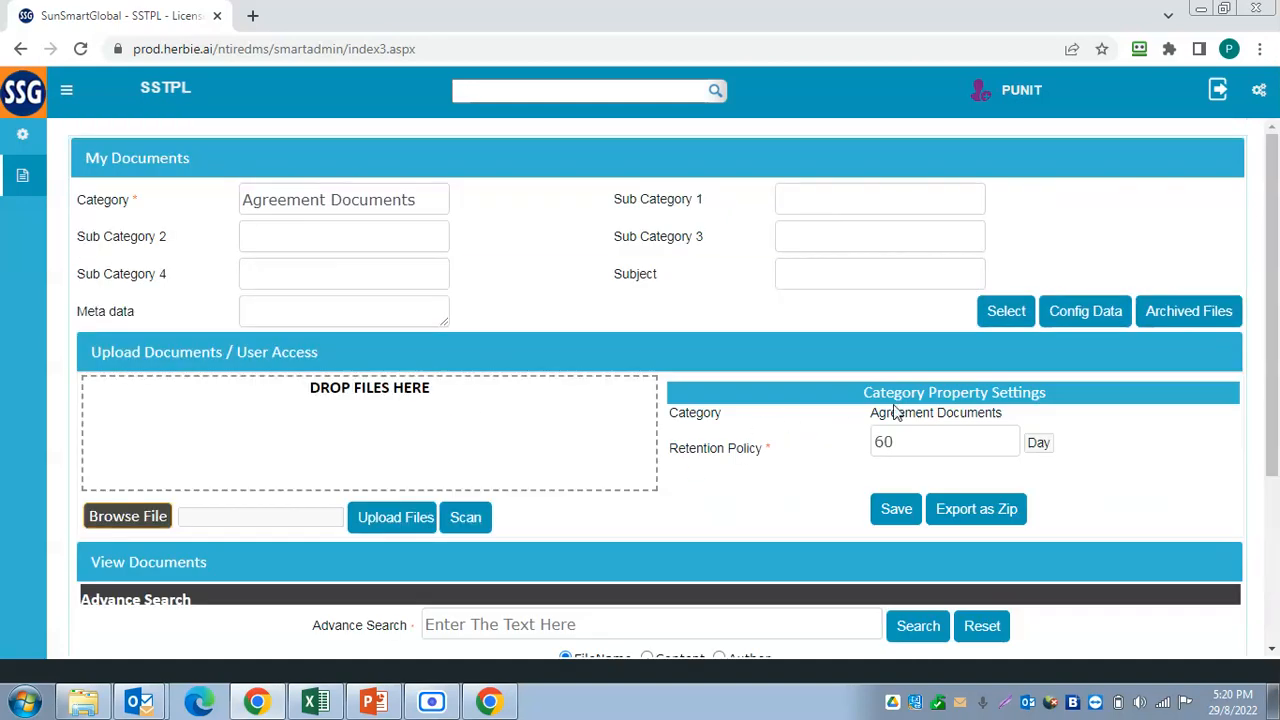
scroll(891, 406, down, 2)
scroll(880, 365, down, 1)
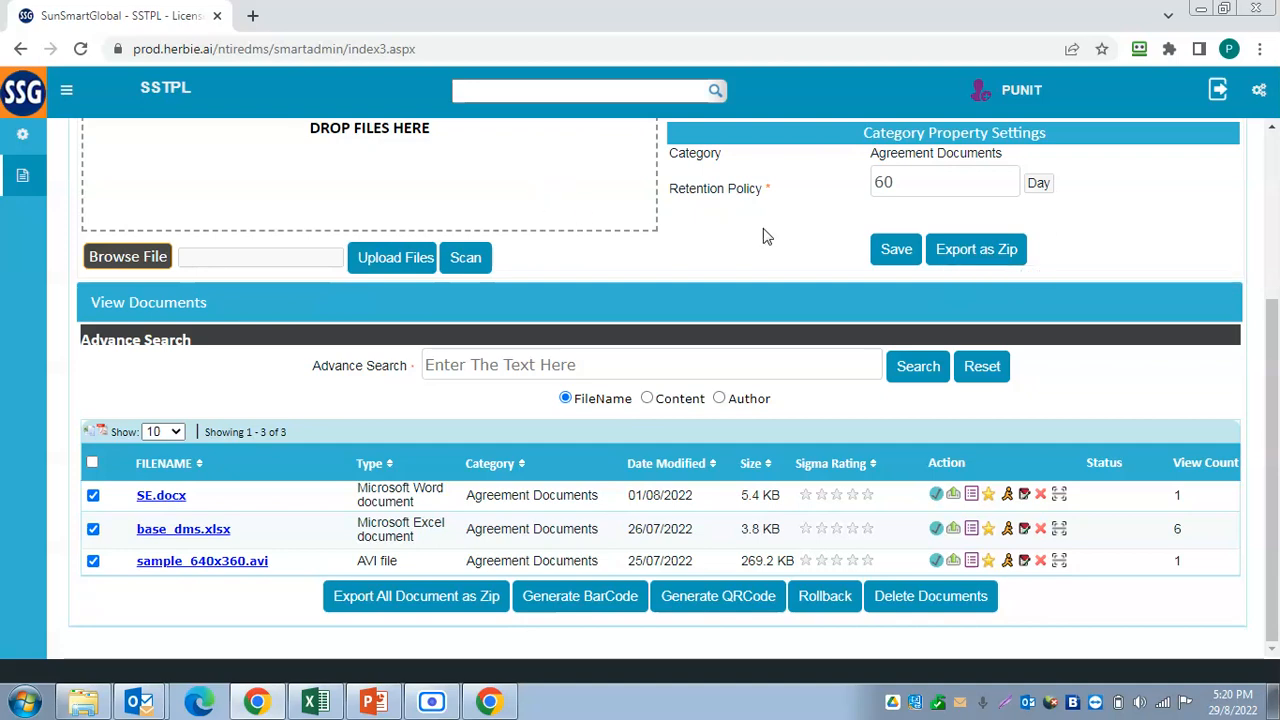
scroll(766, 236, up, 1)
scroll(766, 236, up, 3)
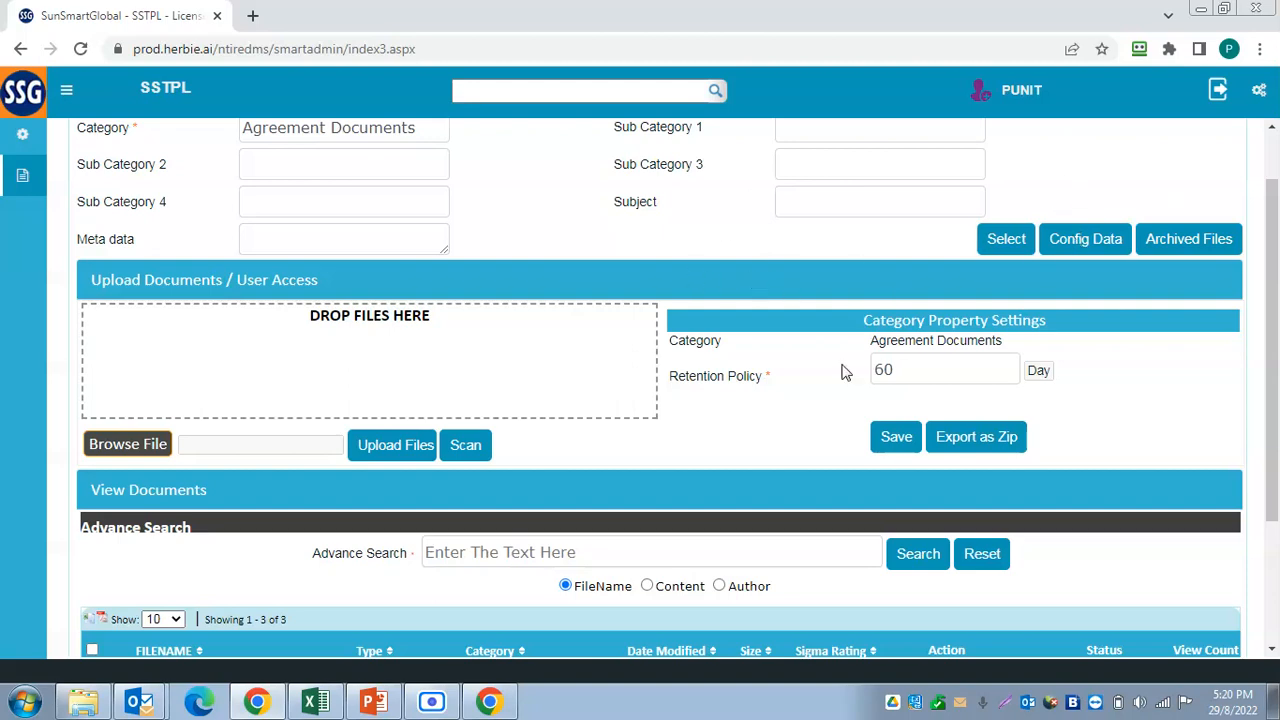
scroll(843, 372, down, 3)
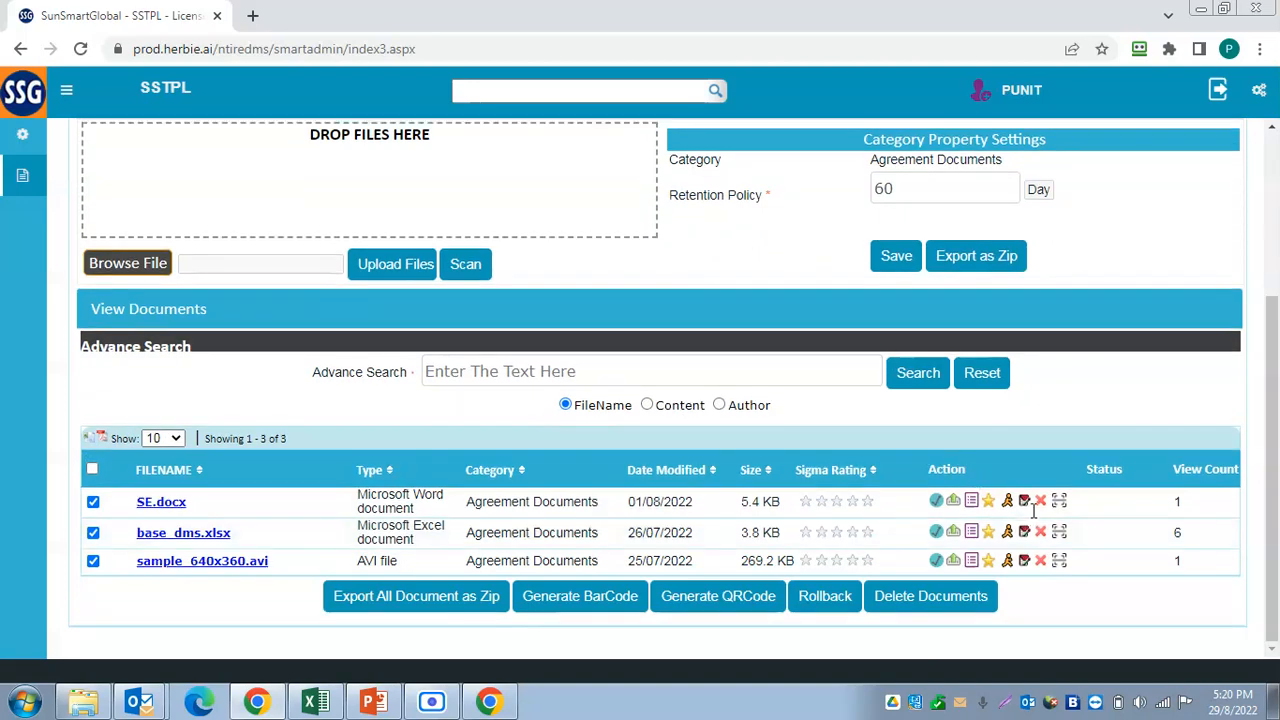
Step: Reload the active Agreement Documents list and select Welcome_to_SunSmart.docx
scroll(1033, 509, up, 4)
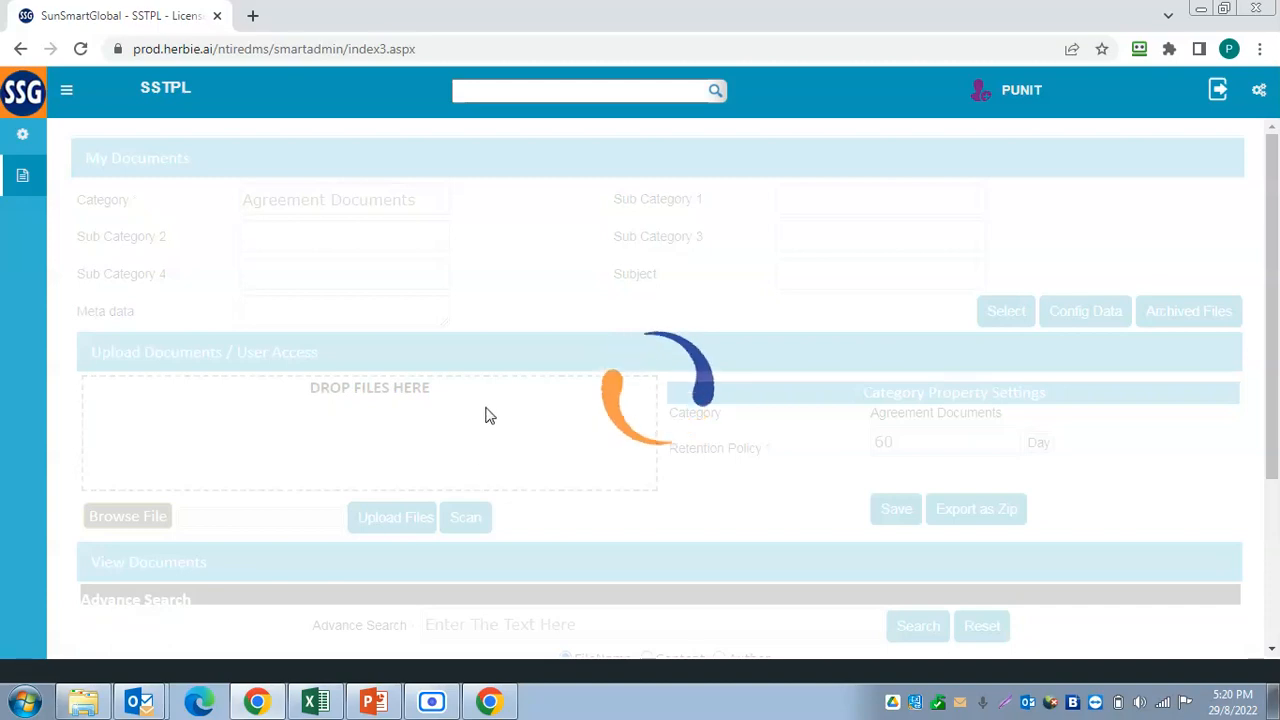
scroll(504, 359, down, 7)
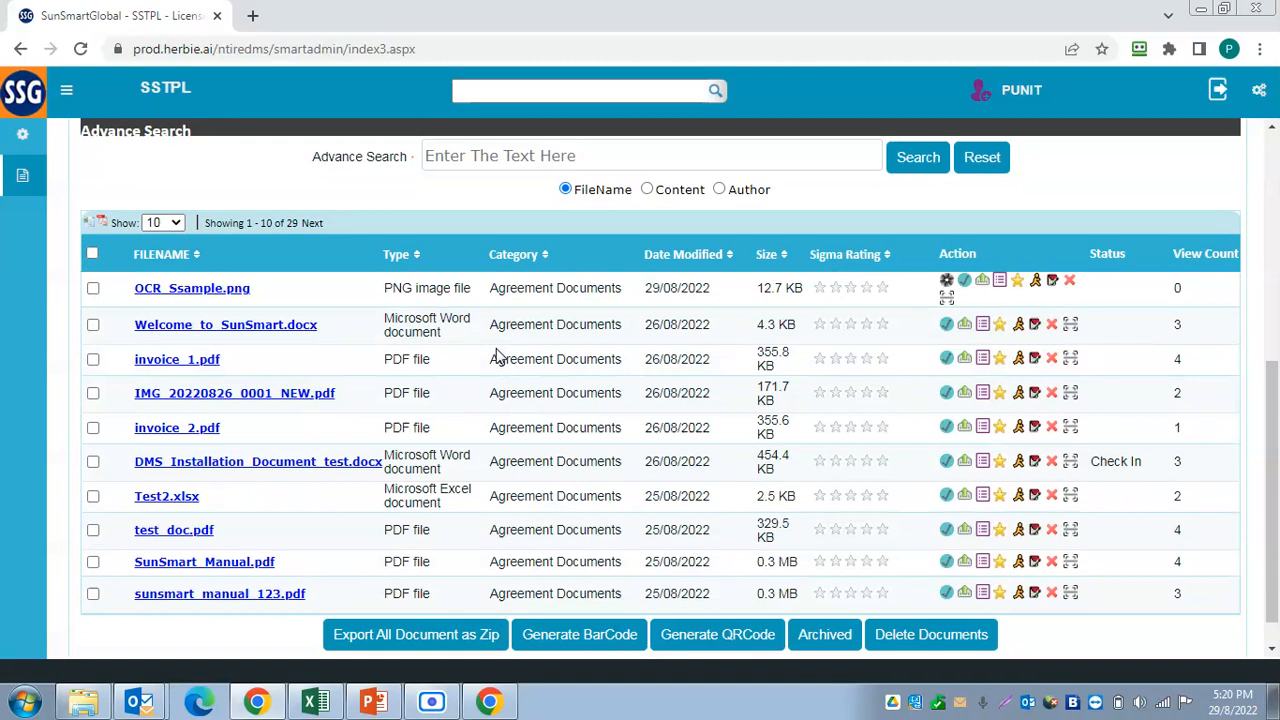
click(93, 323)
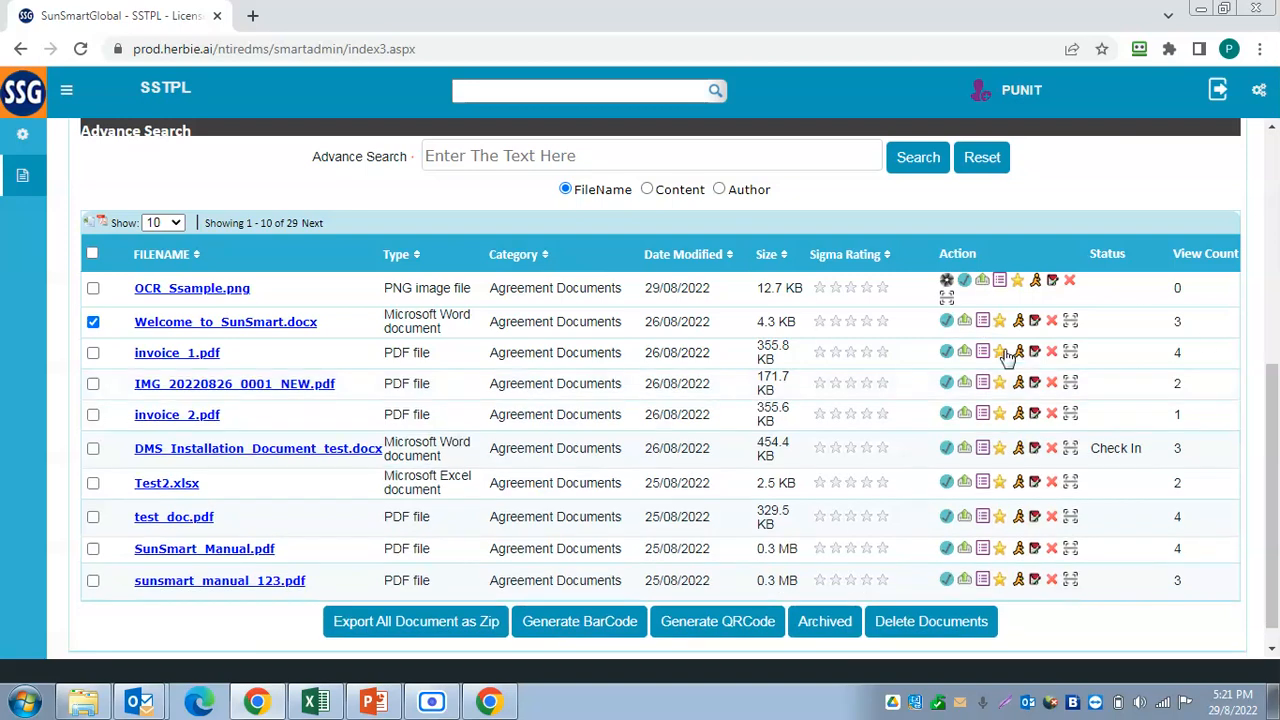
Step: View the version history of Welcome_to_SunSmart.docx, close it and return to the document list
click(295, 317)
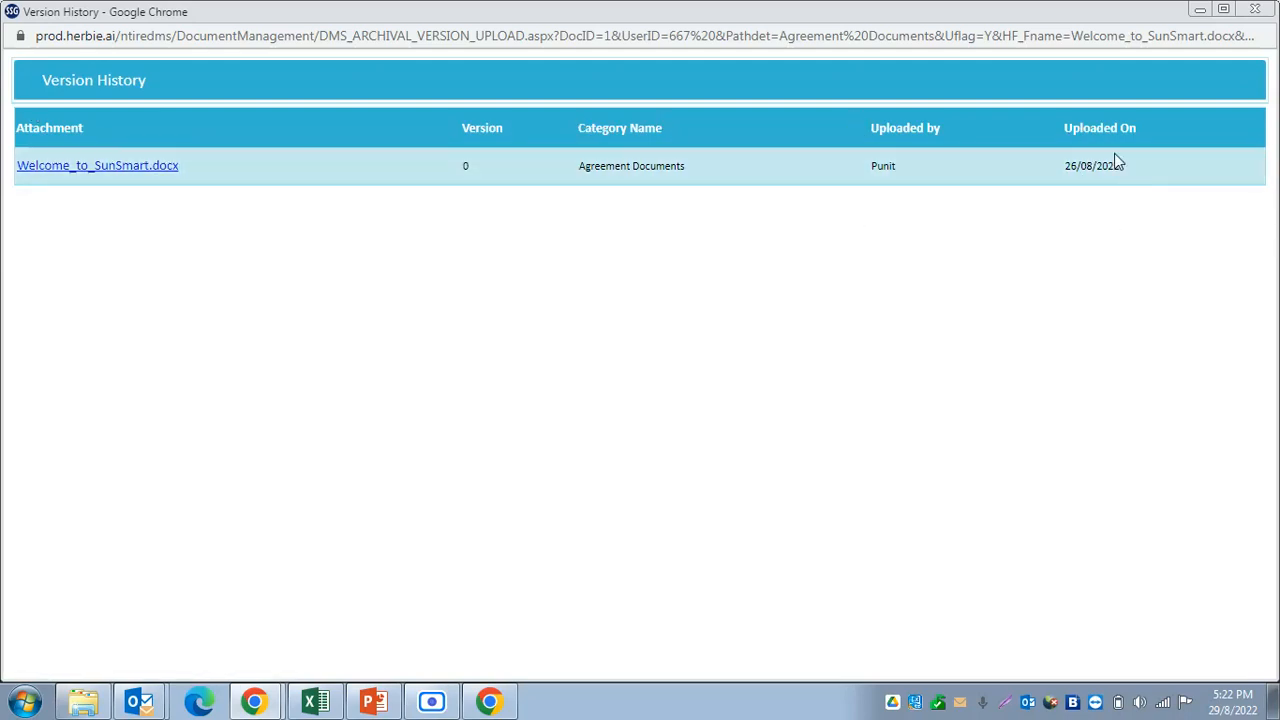
click(1255, 9)
scroll(700, 420, down, 5)
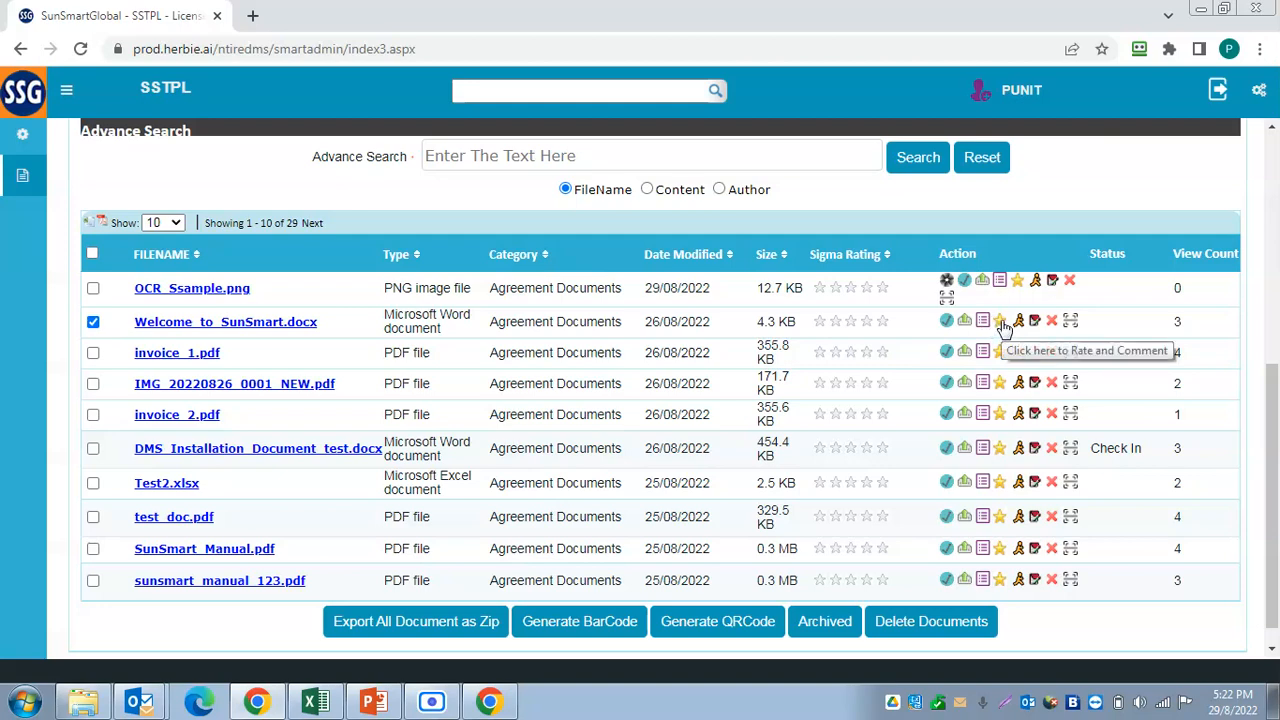
Step: Open the rating and comments form for Welcome_to_SunSmart.docx and close it without entering anything
click(1003, 328)
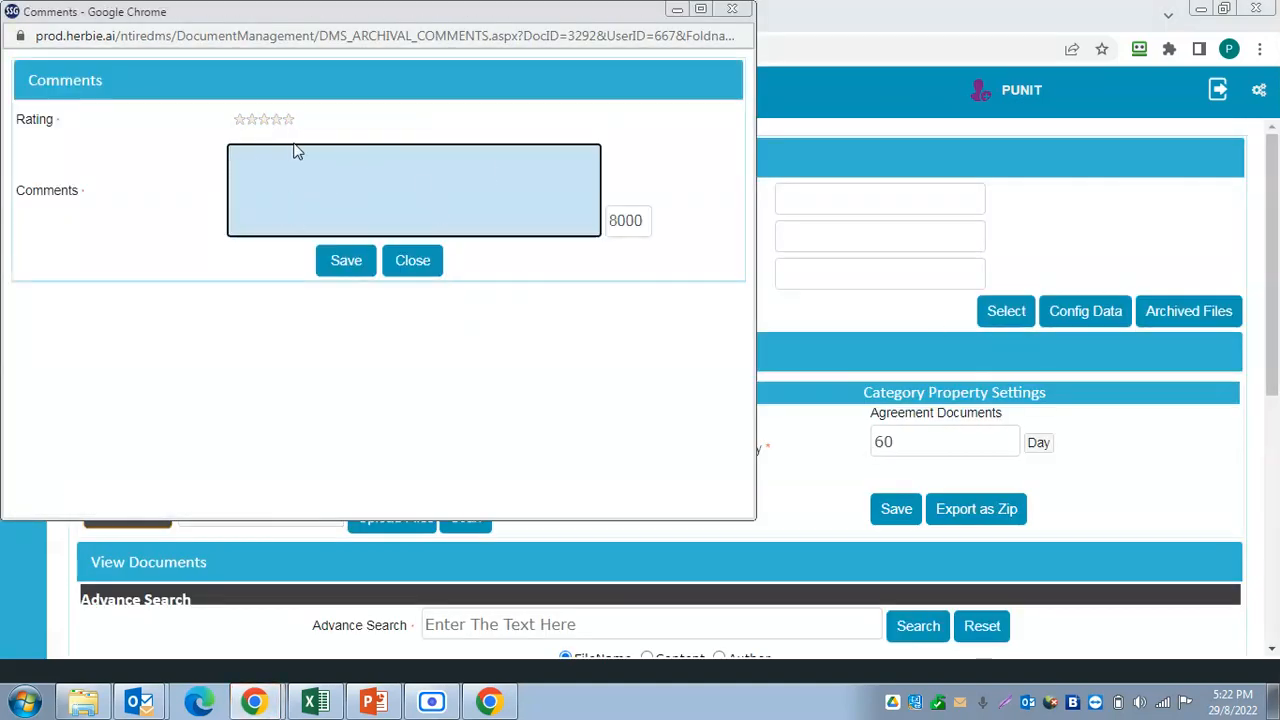
click(733, 10)
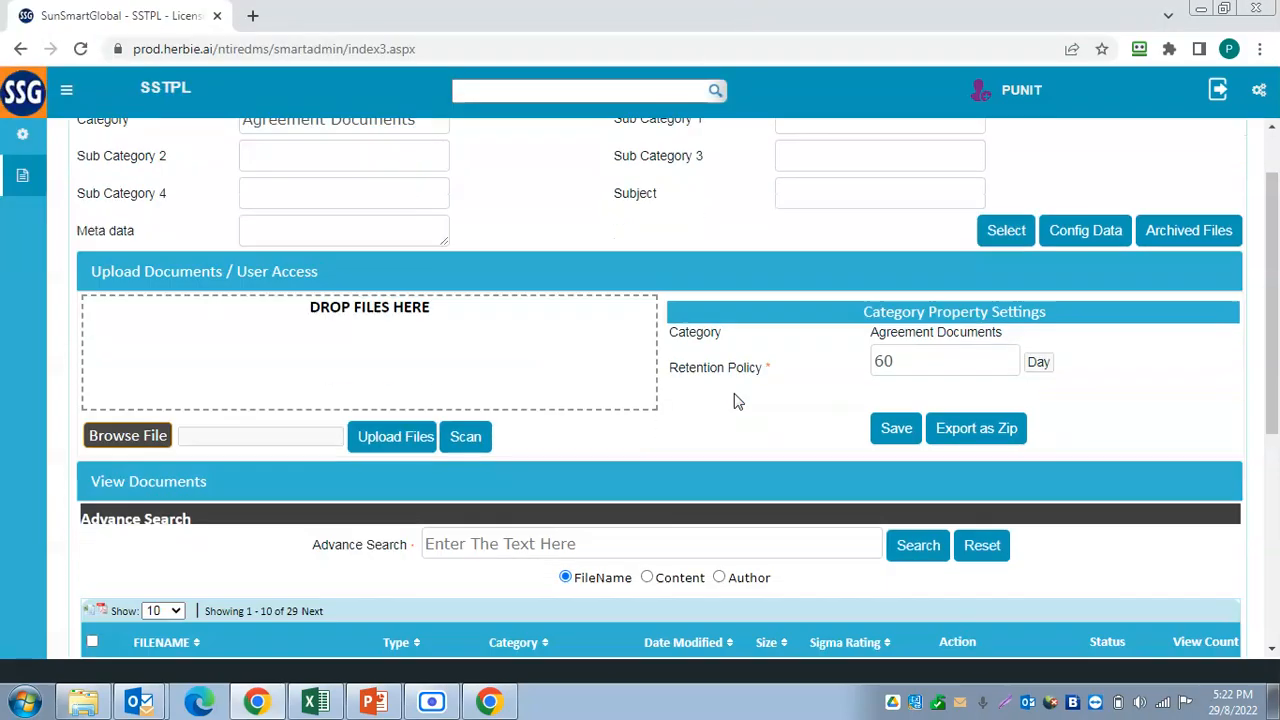
scroll(734, 400, down, 5)
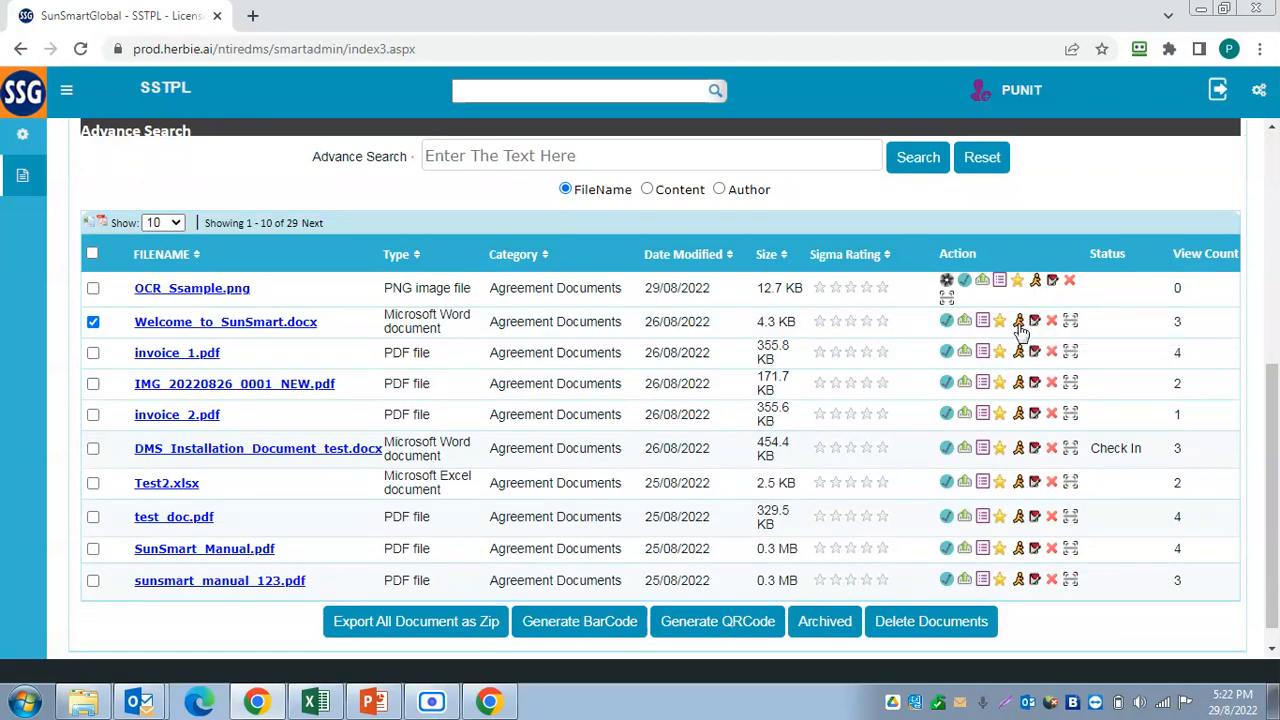
Step: Open the users list with the access settings of Welcome_to_SunSmart.docx, review it and close it
click(1019, 324)
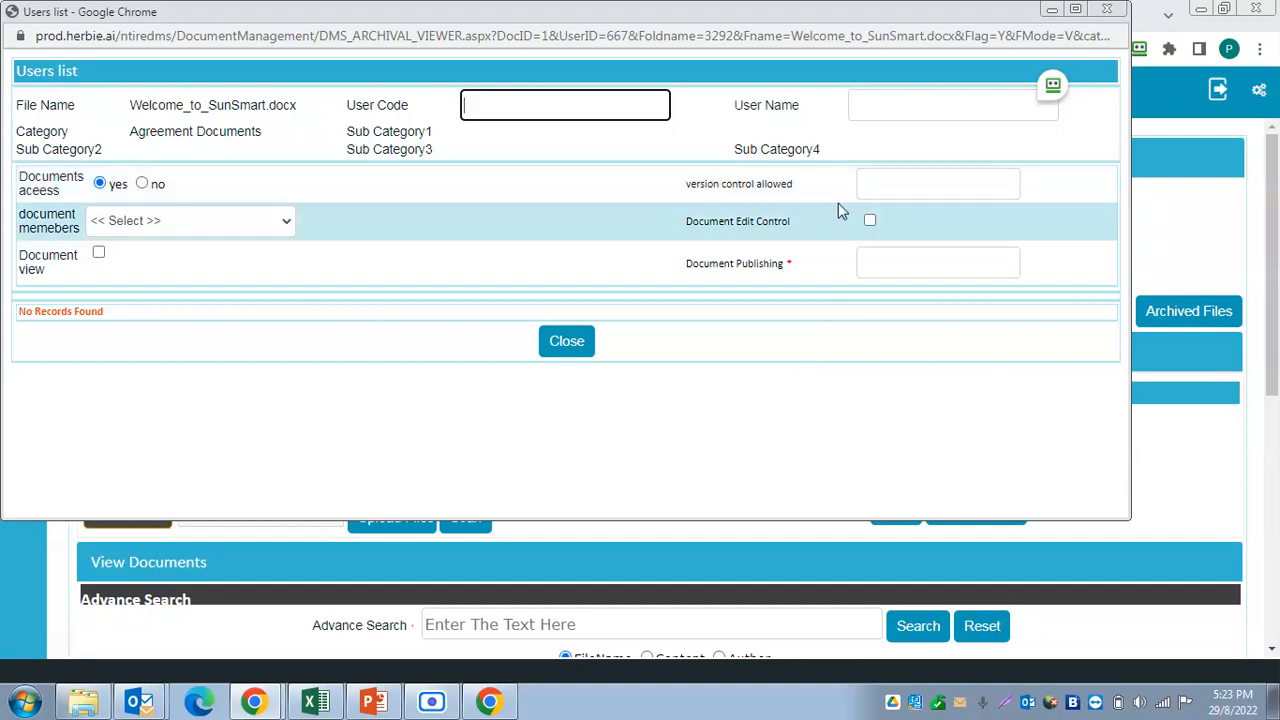
click(1120, 10)
scroll(777, 451, down, 1)
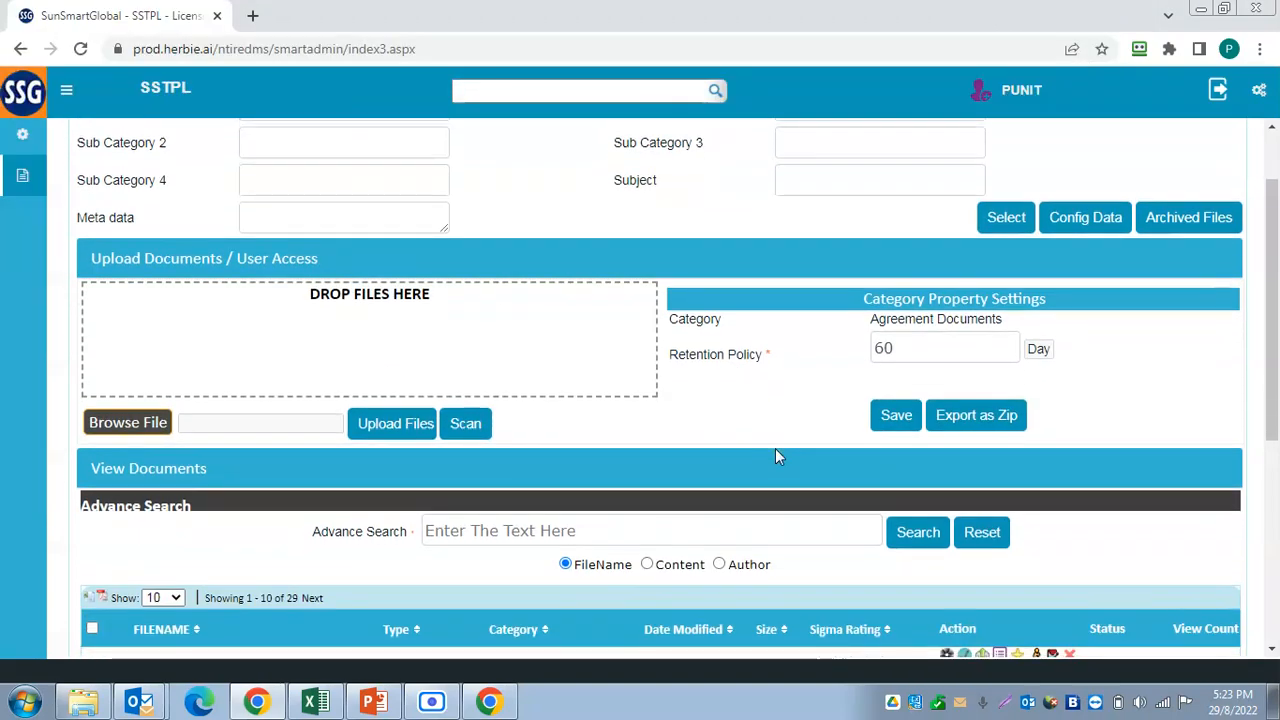
scroll(777, 456, down, 2)
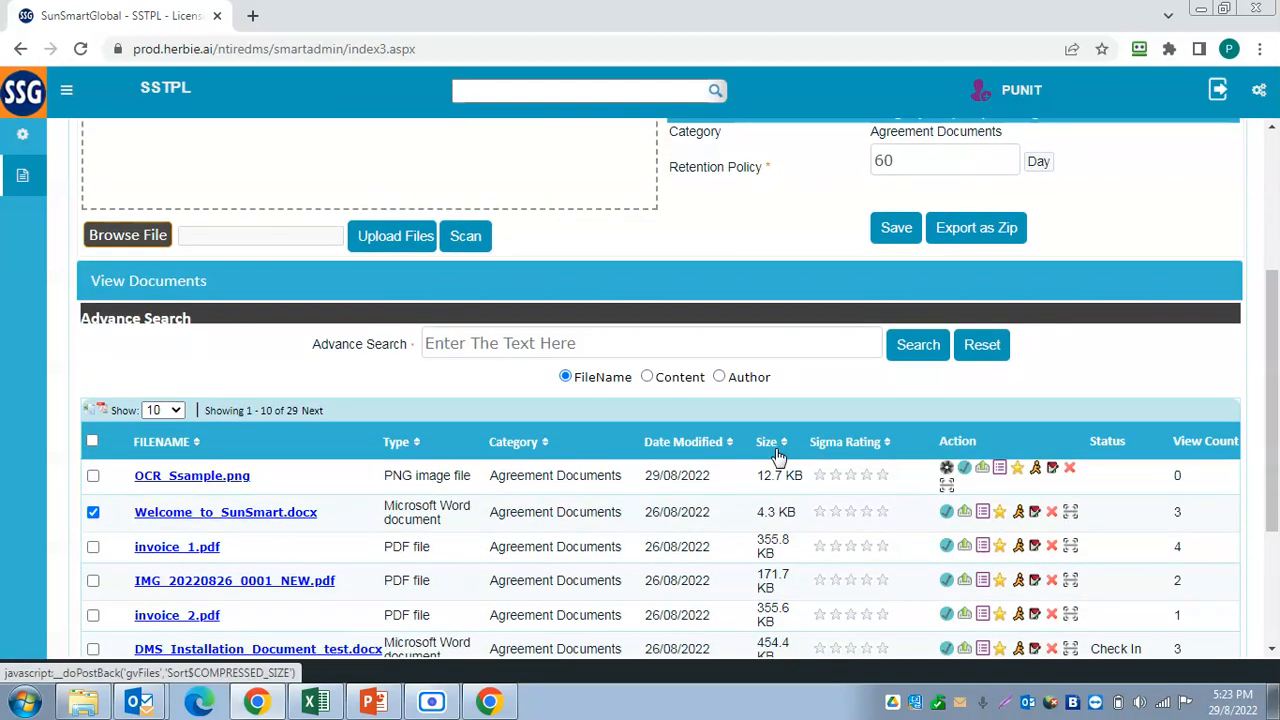
scroll(777, 456, down, 2)
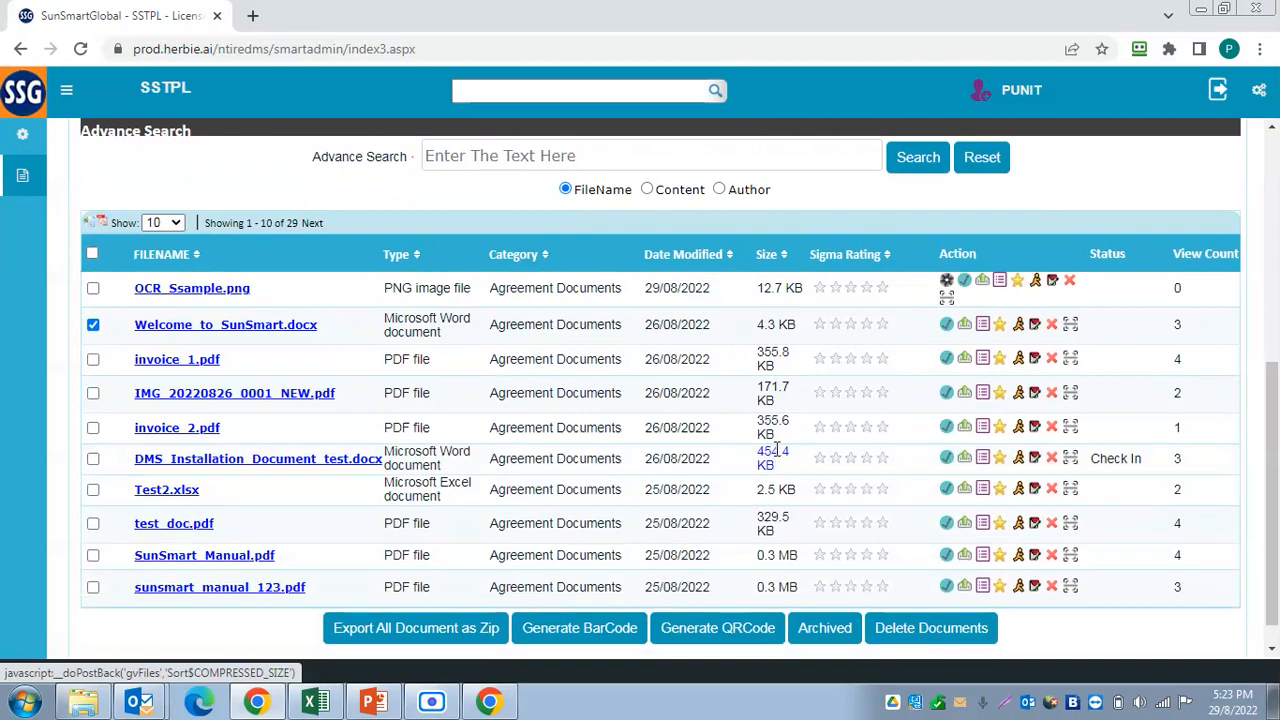
Step: Add invoice_1.pdf and IMG_20220826_0001_NEW.pdf to the selection and generate barcodes for the selected documents
scroll(777, 451, up, 3)
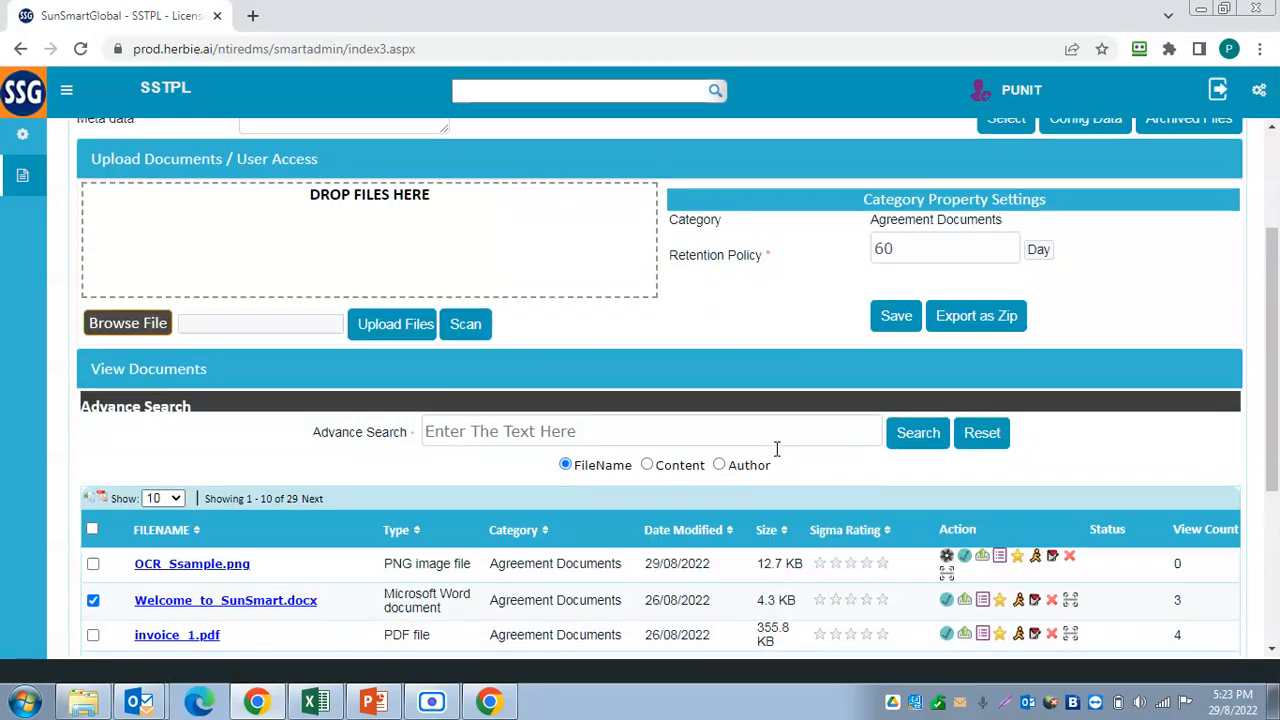
scroll(776, 452, down, 3)
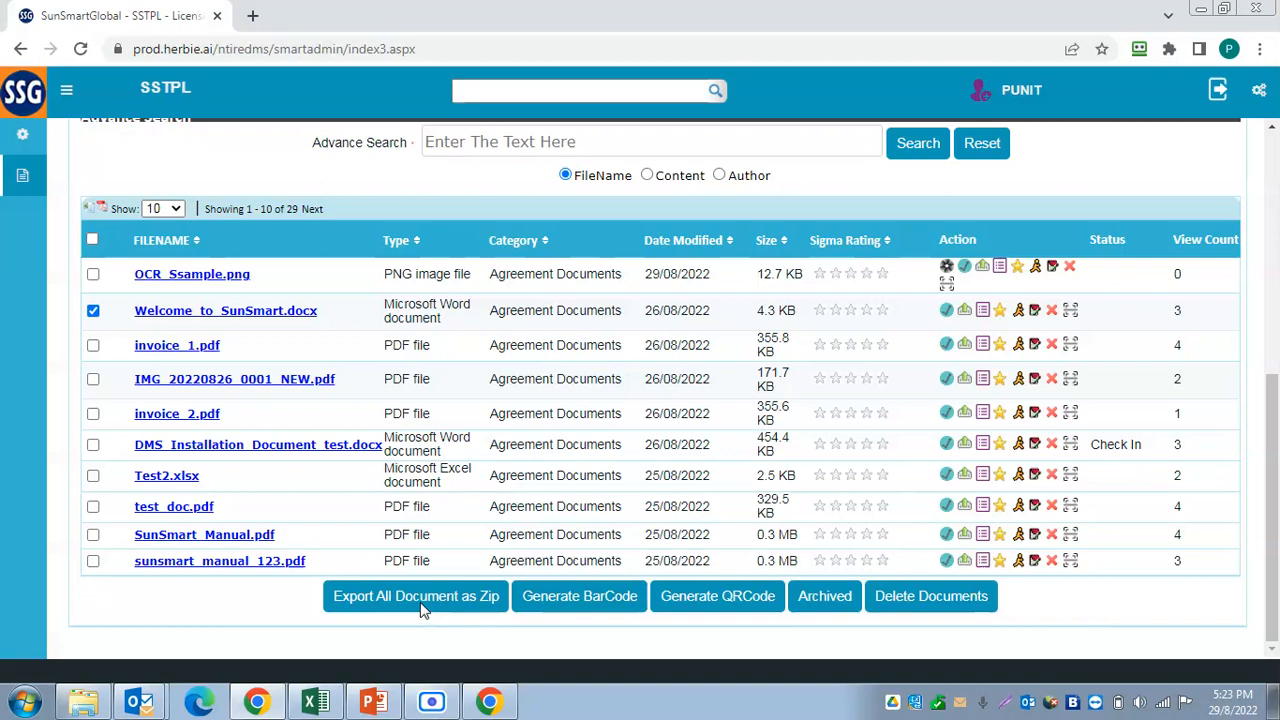
scroll(421, 601, up, 1)
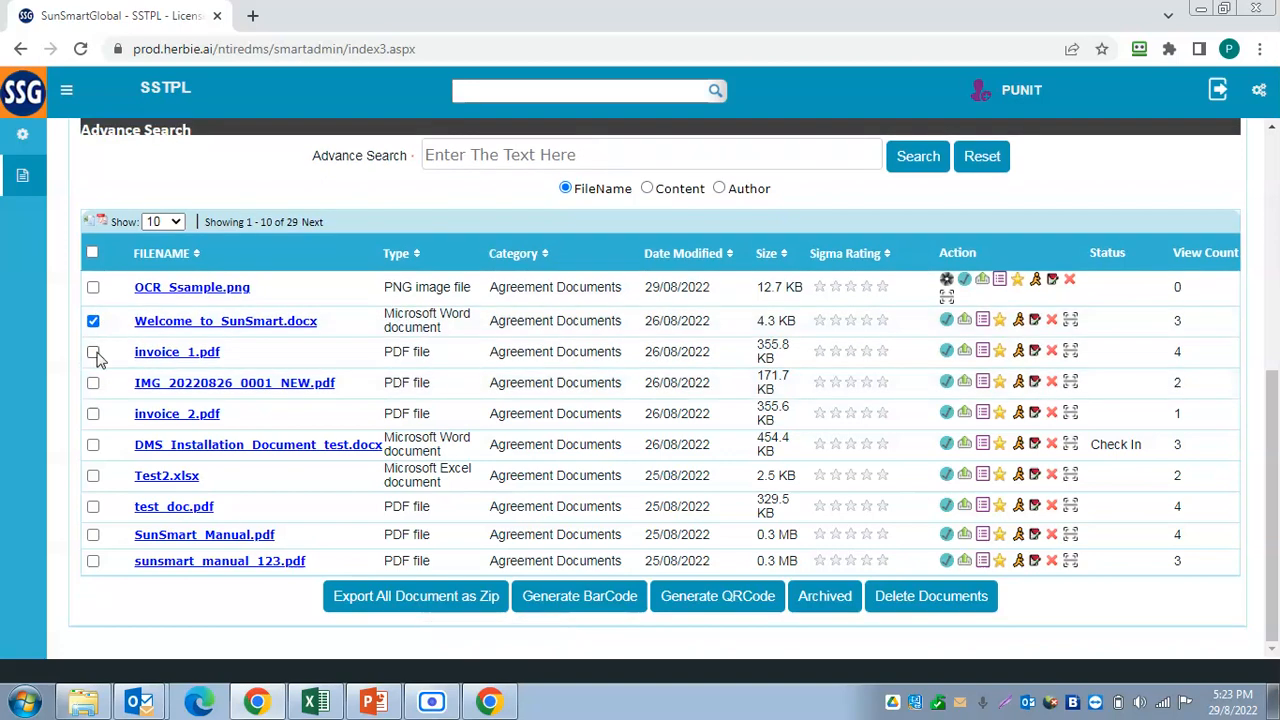
click(93, 351)
click(92, 385)
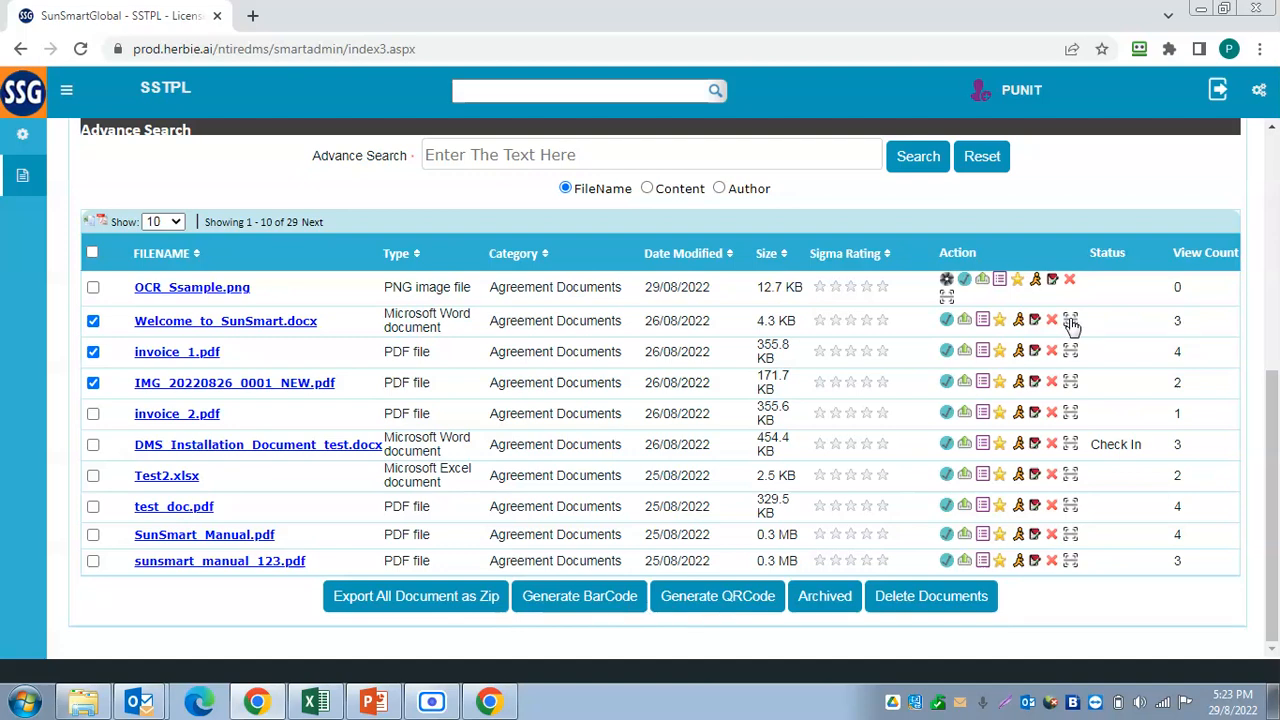
click(716, 594)
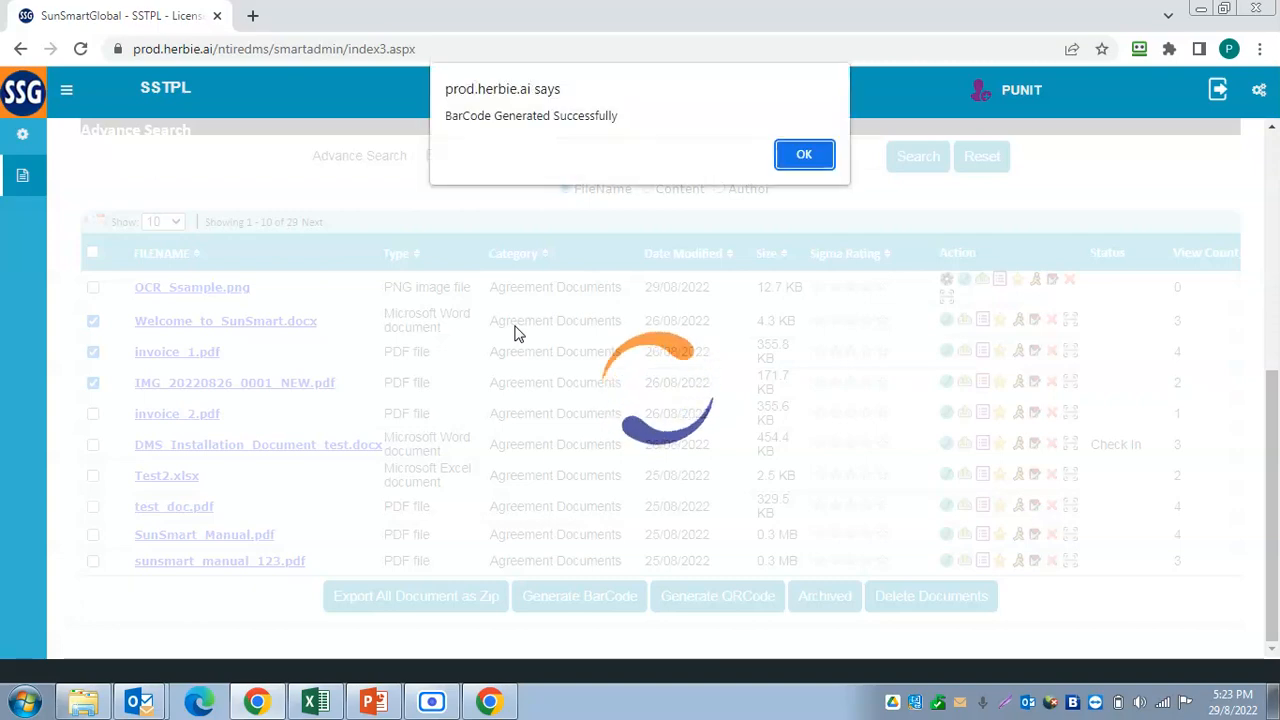
click(810, 164)
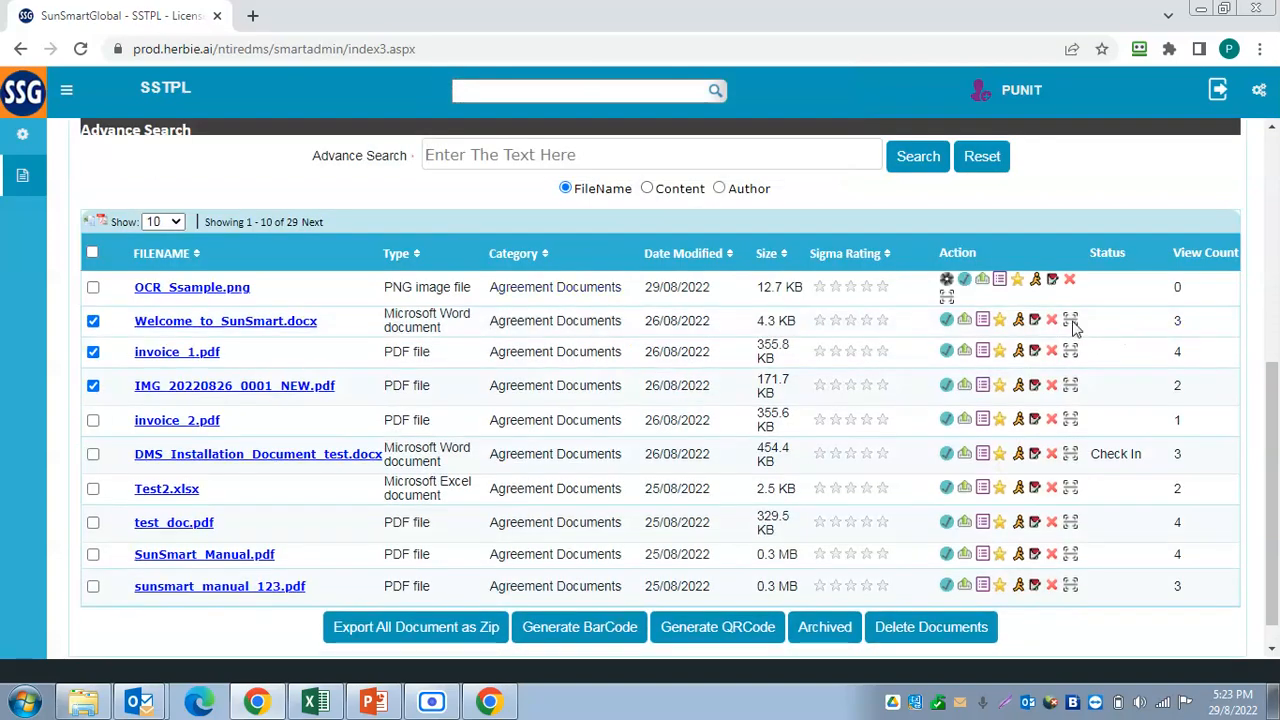
Step: View the barcode of Welcome_to_SunSmart.docx and close the barcode view
click(1070, 324)
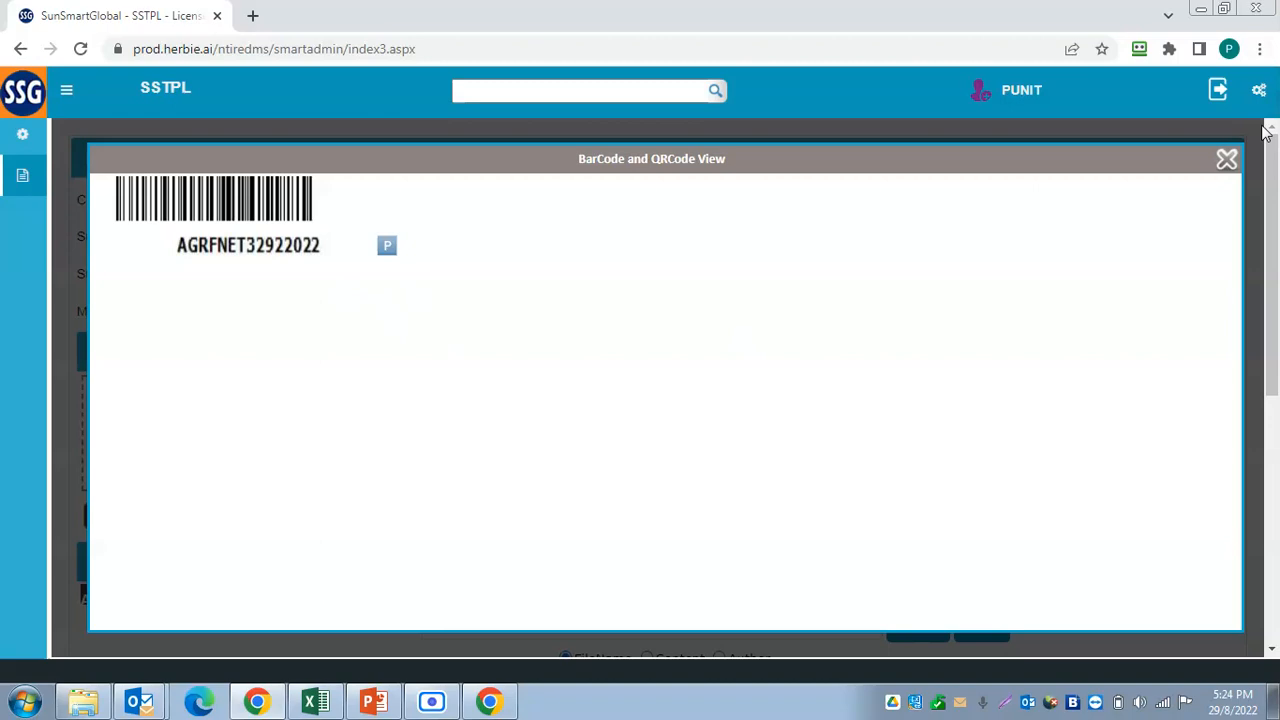
click(1228, 160)
scroll(698, 487, down, 5)
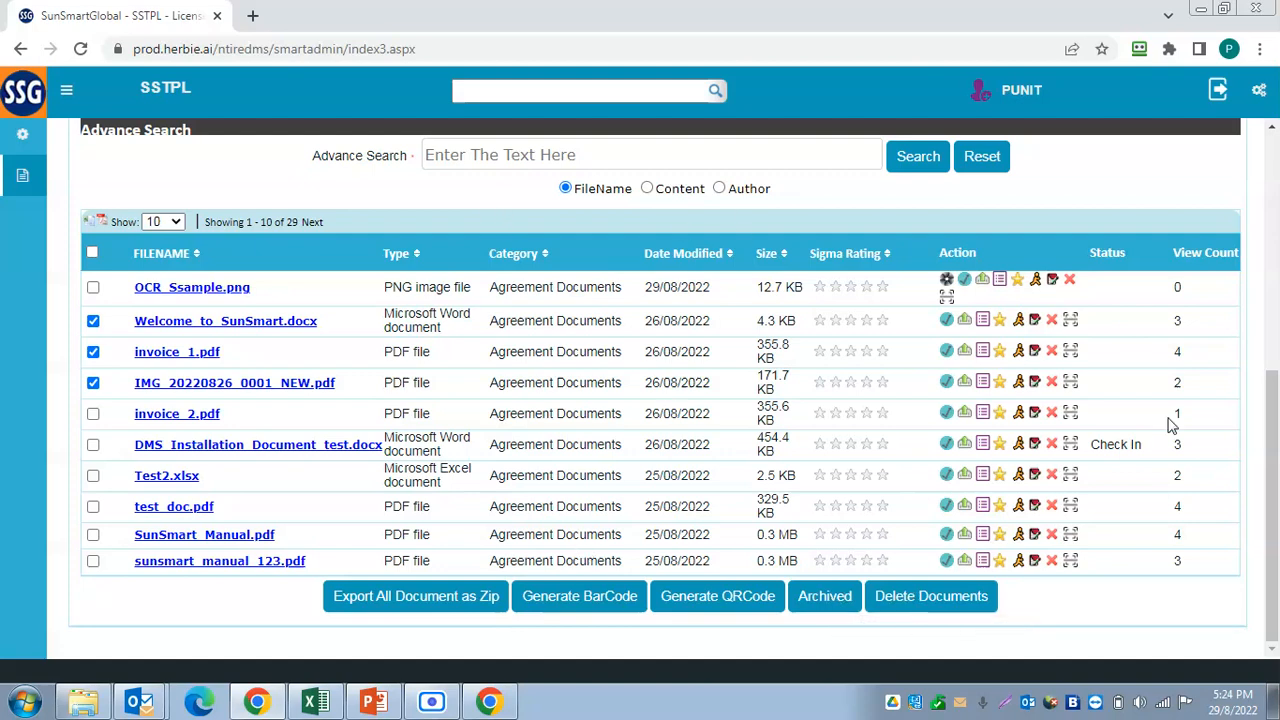
Step: Open the View Documents page of the FileNet module
scroll(503, 437, up, 5)
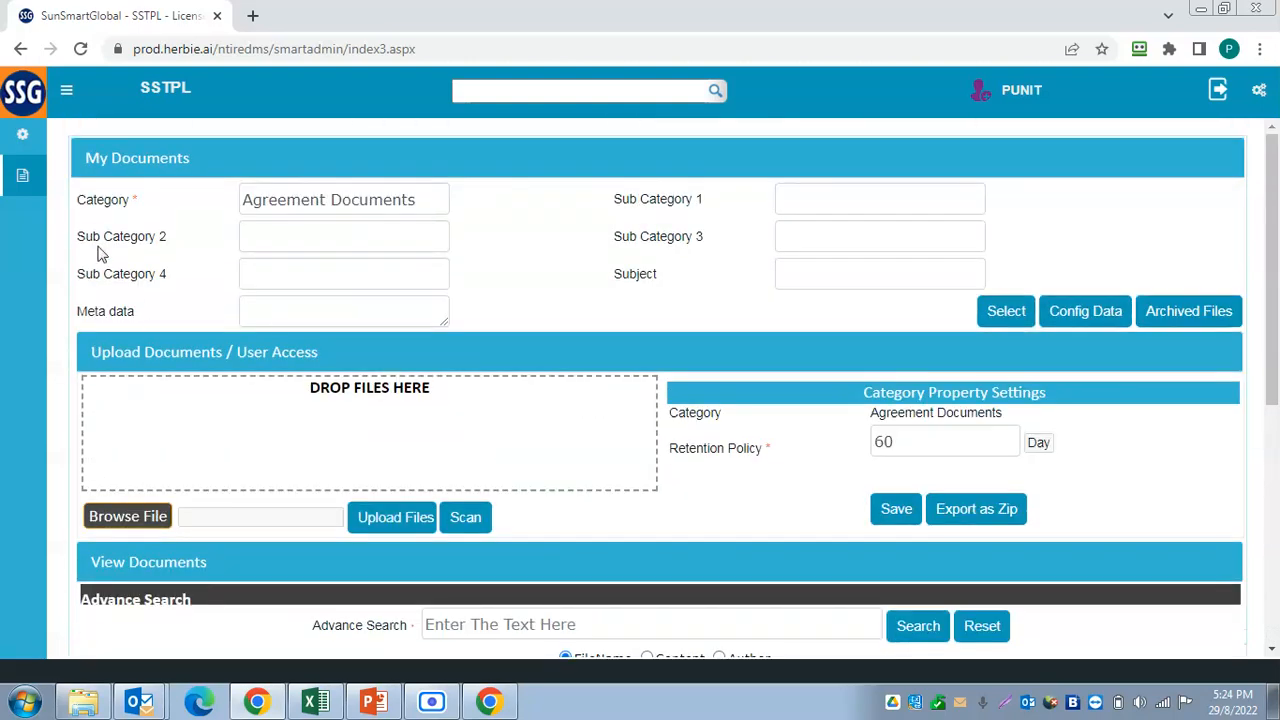
click(25, 178)
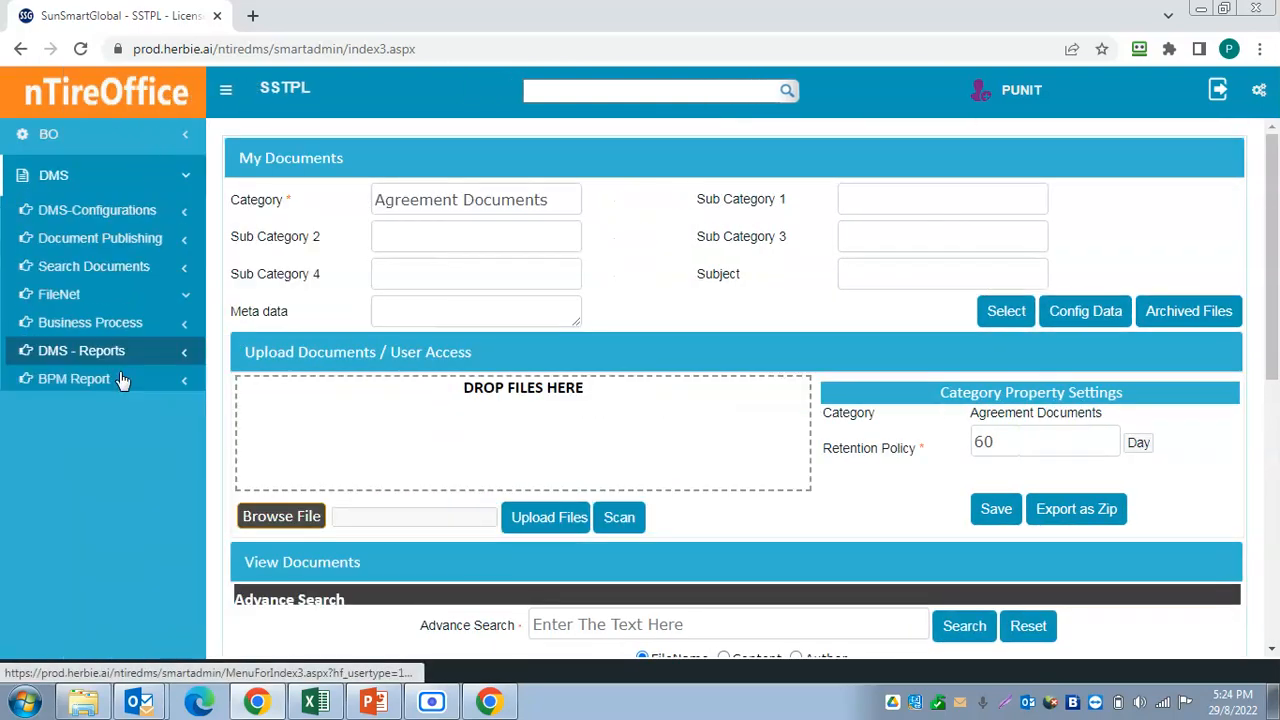
click(192, 302)
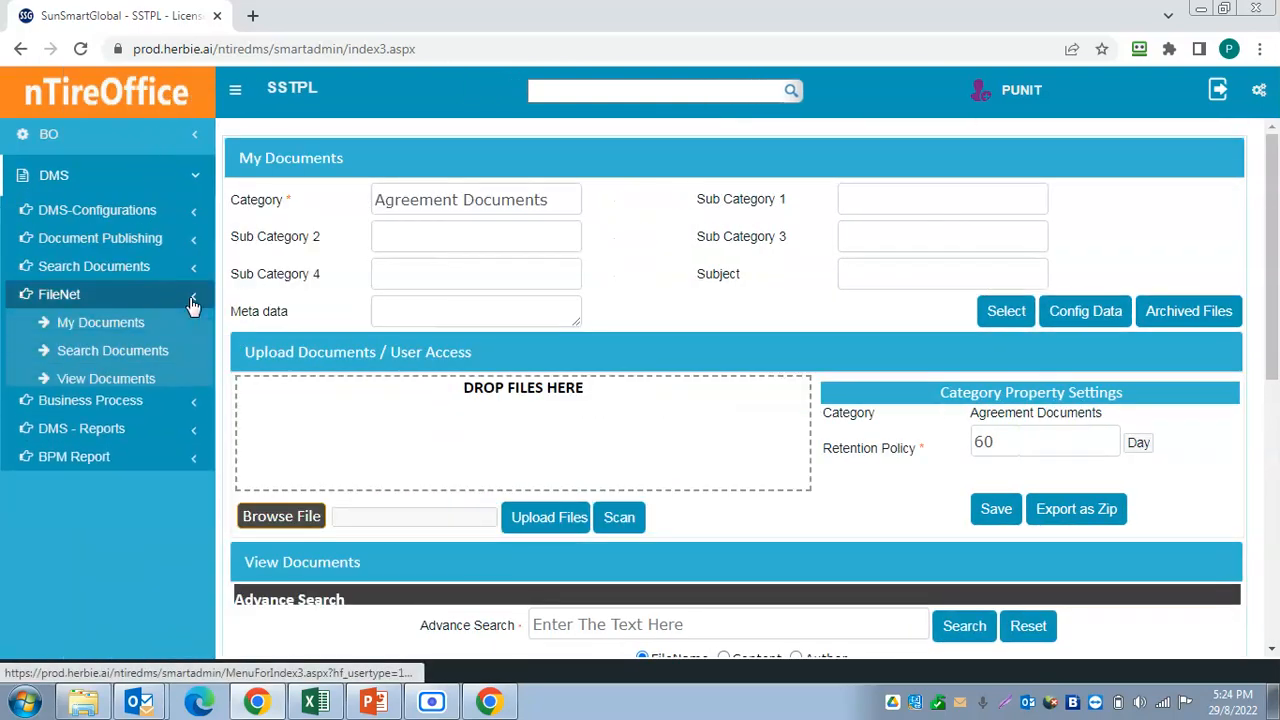
click(128, 388)
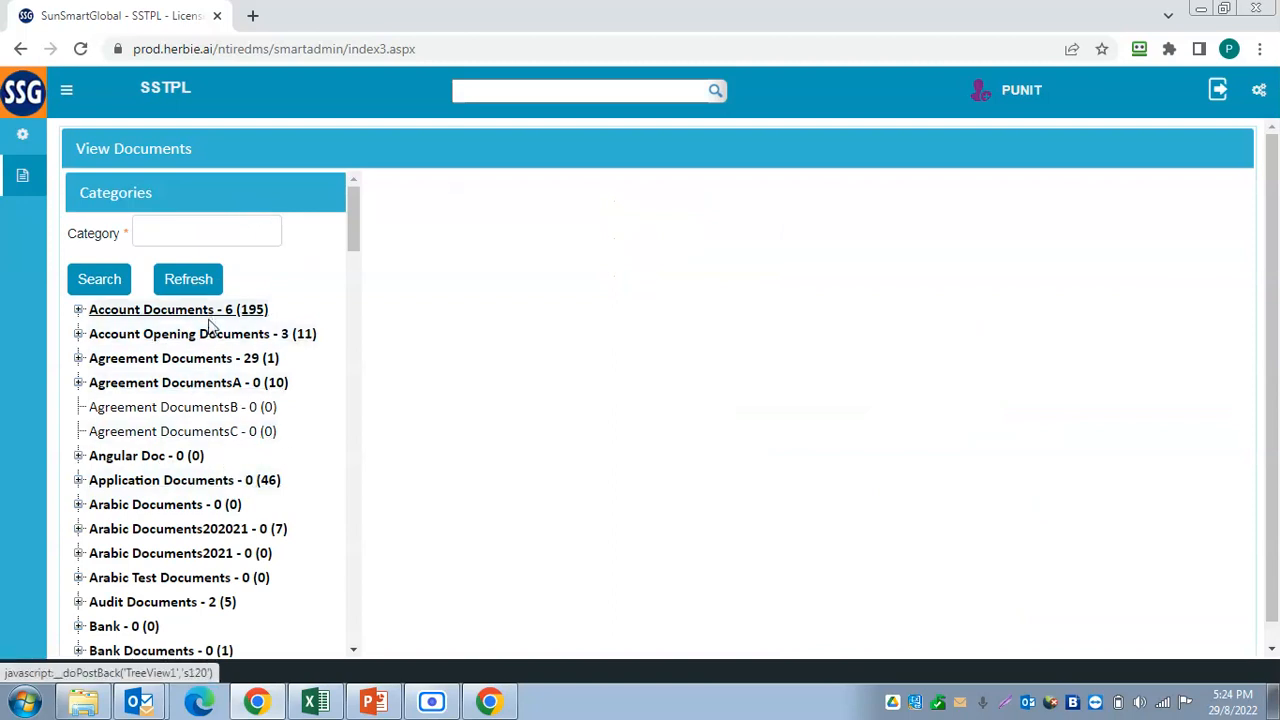
Step: Expand the Account Documents category through its first two sublevels and list the documents in Account Documents 3
click(79, 314)
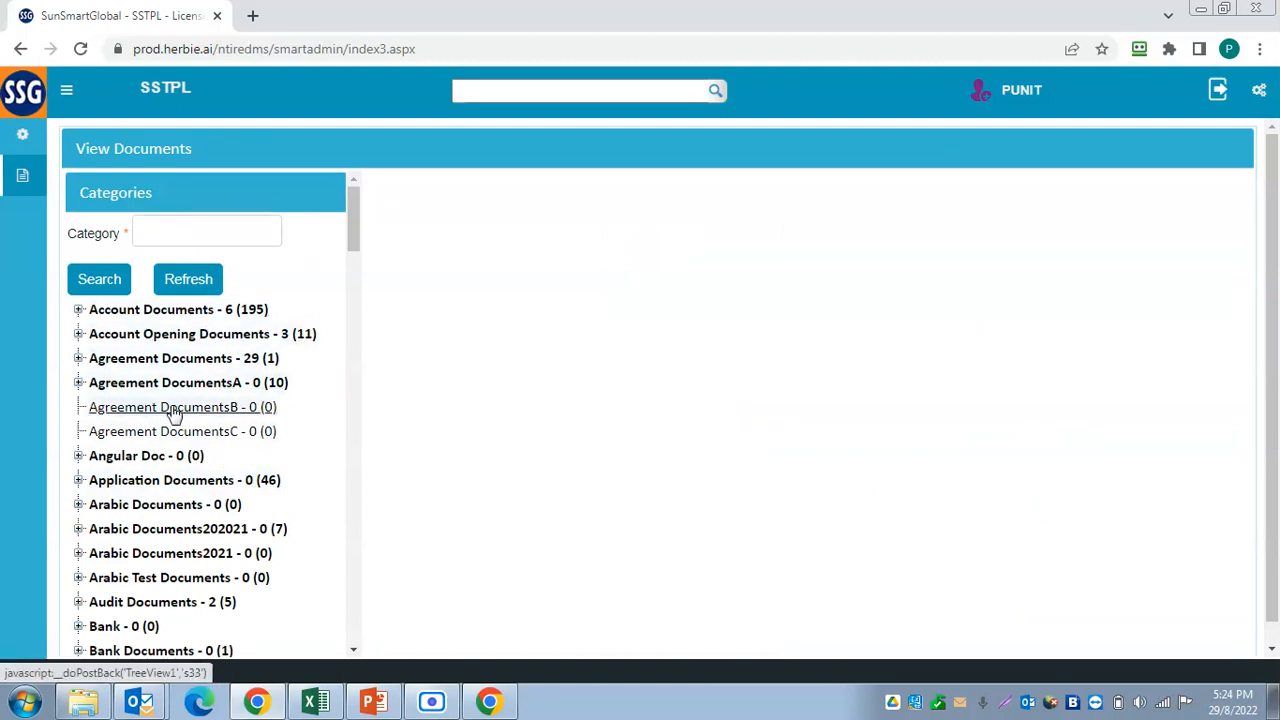
click(100, 334)
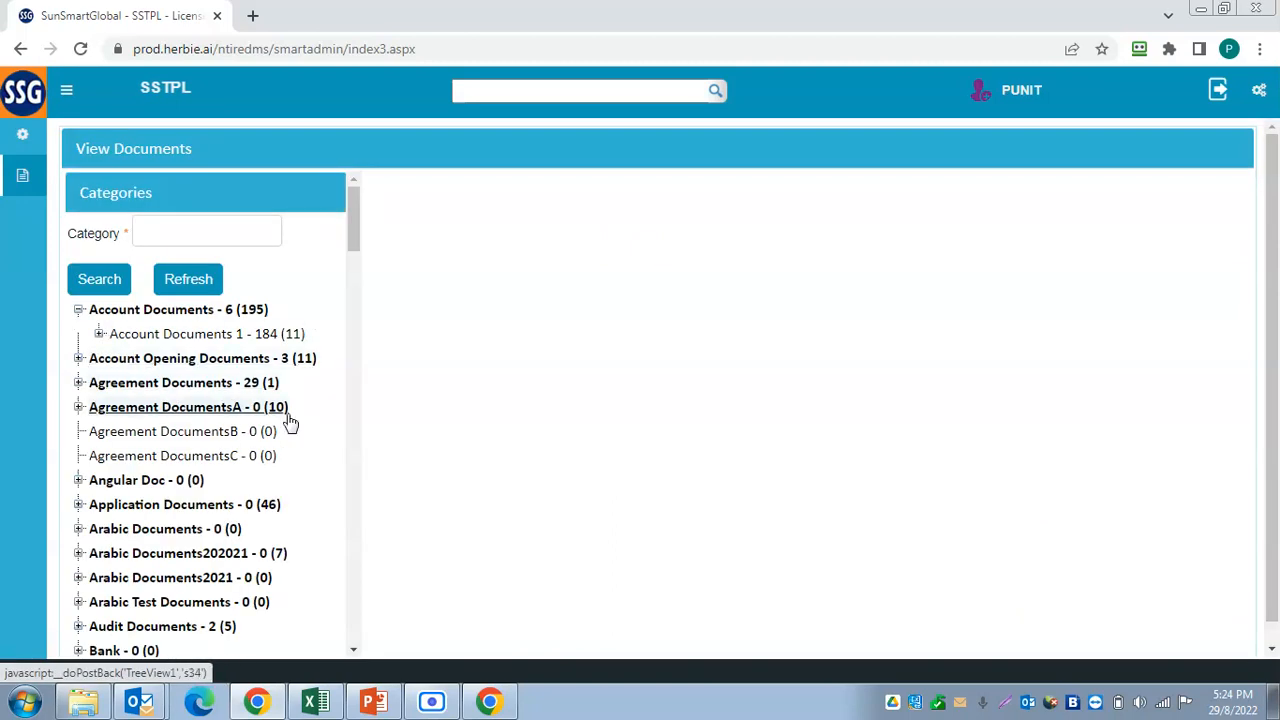
click(119, 359)
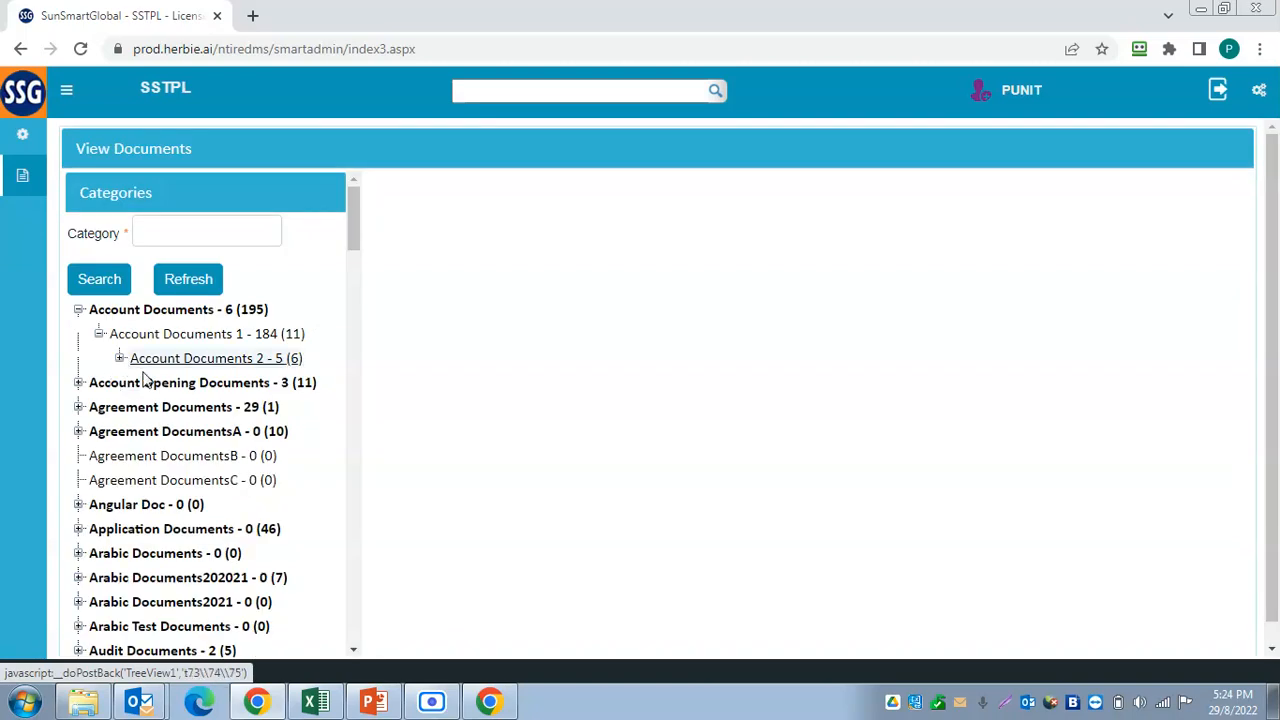
click(229, 387)
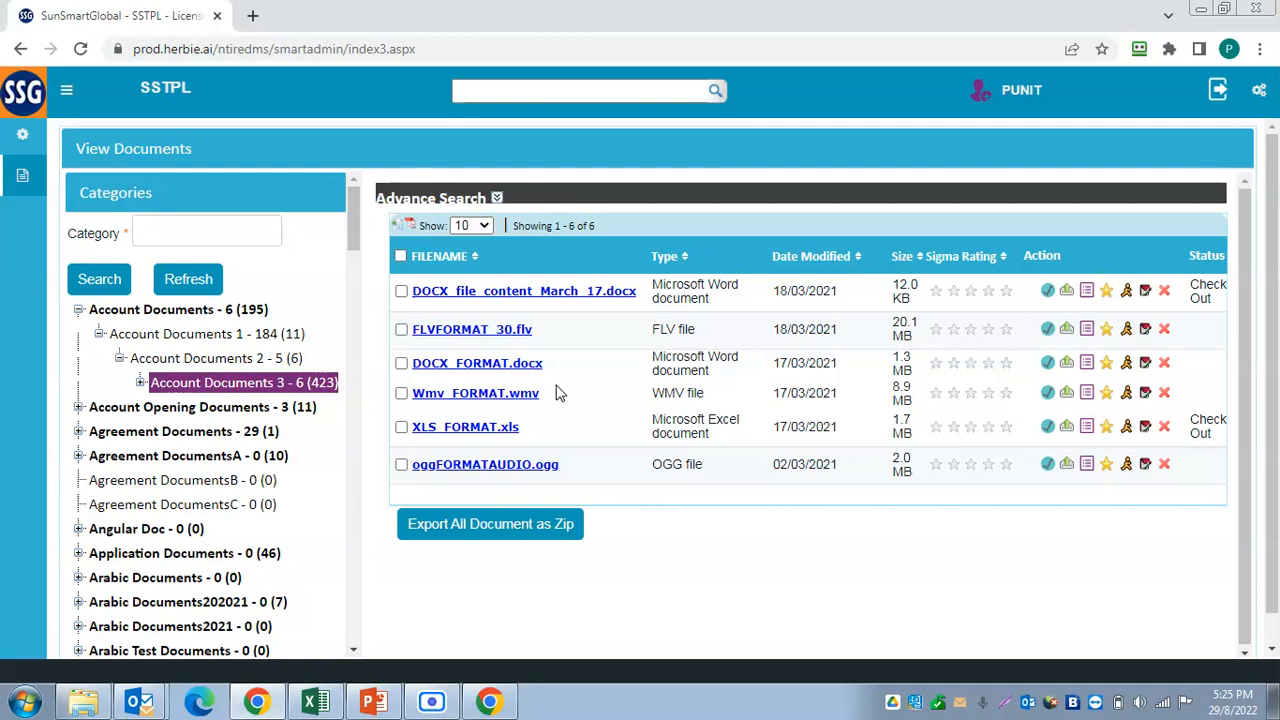
Step: Expand the subcategories of Account Documents 3, view DOCX_file_content_March_17.docx from its document list and close the viewer
click(141, 384)
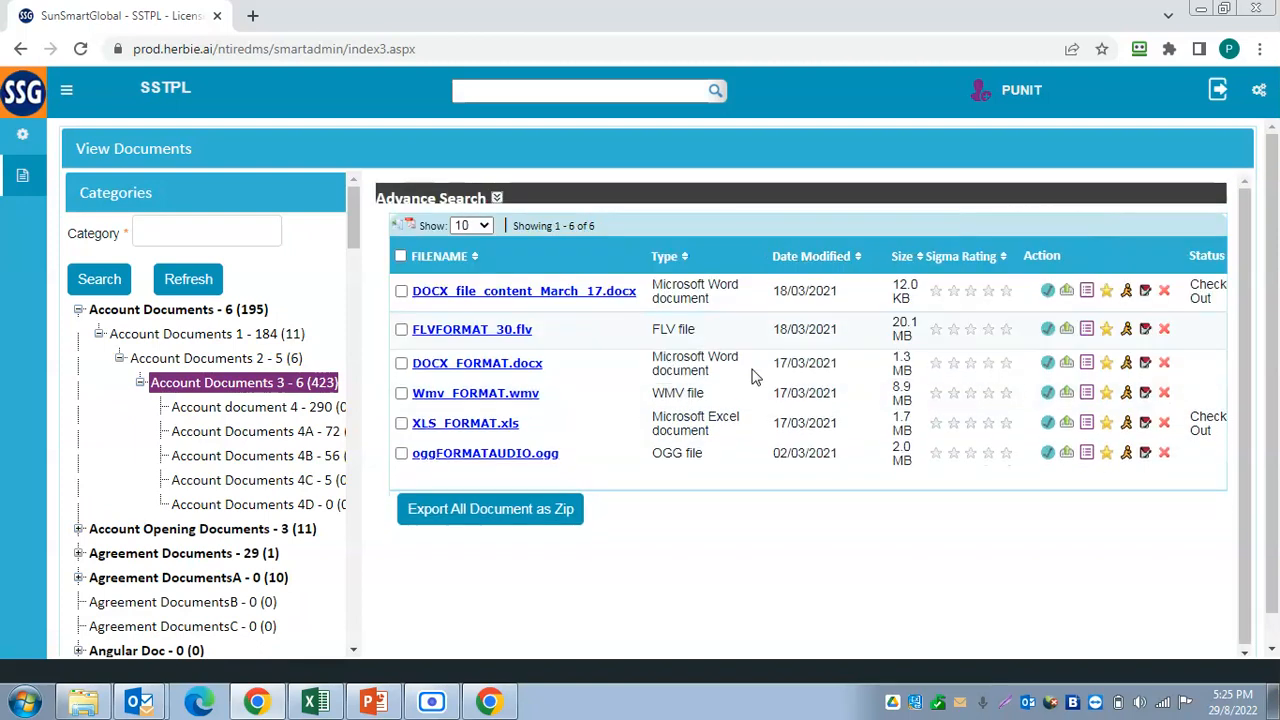
click(500, 290)
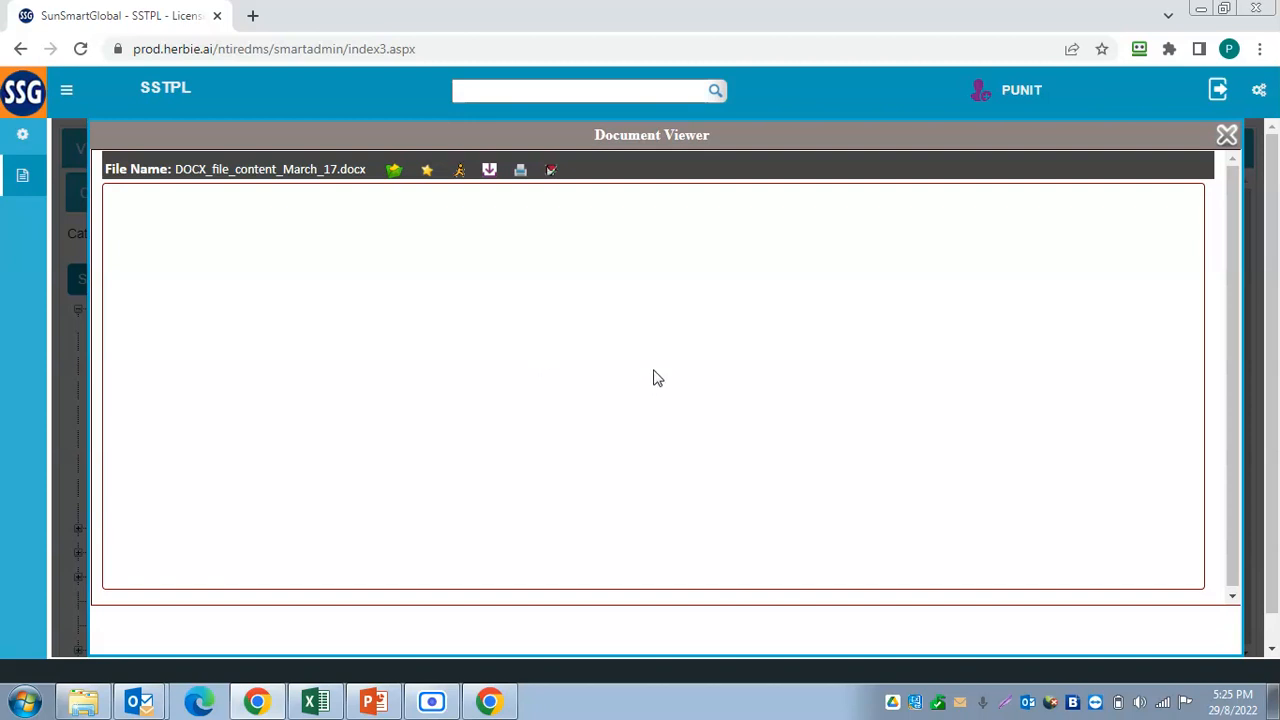
click(1227, 135)
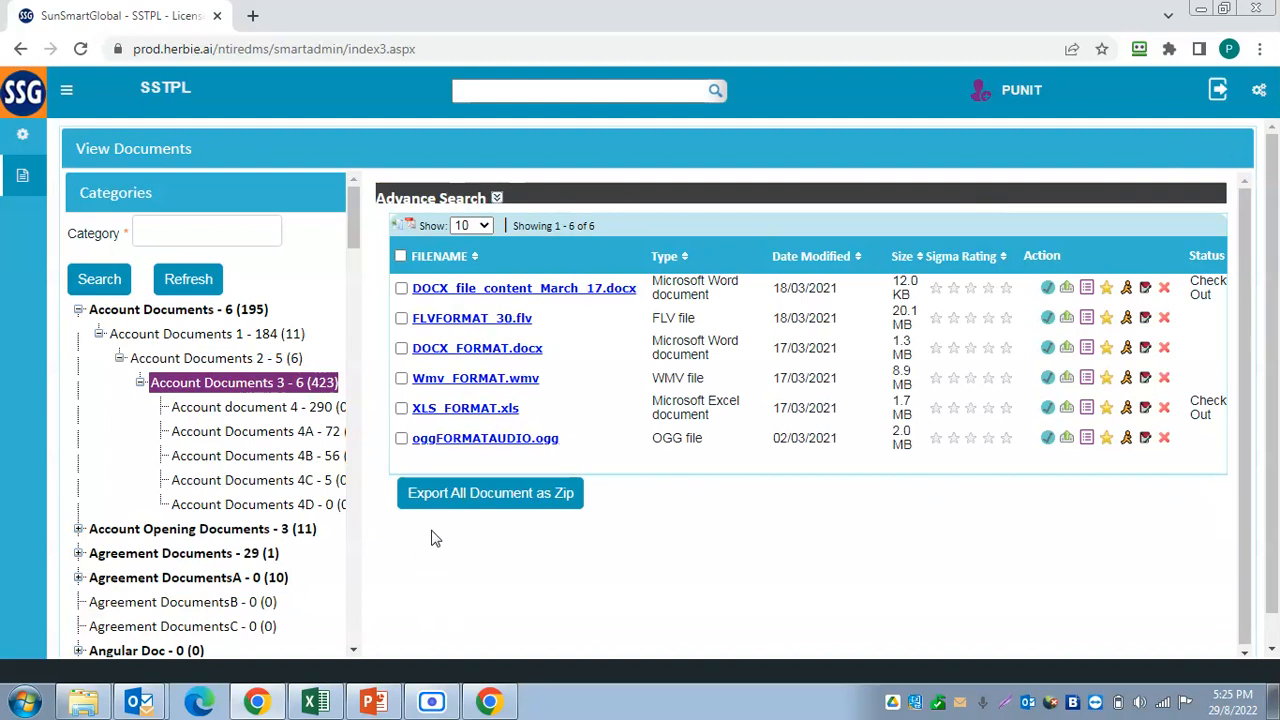
Step: List the Agreement Documents category, open IMG_20220826_0001_NEW.pdf and examine the invoice from start to end
click(202, 535)
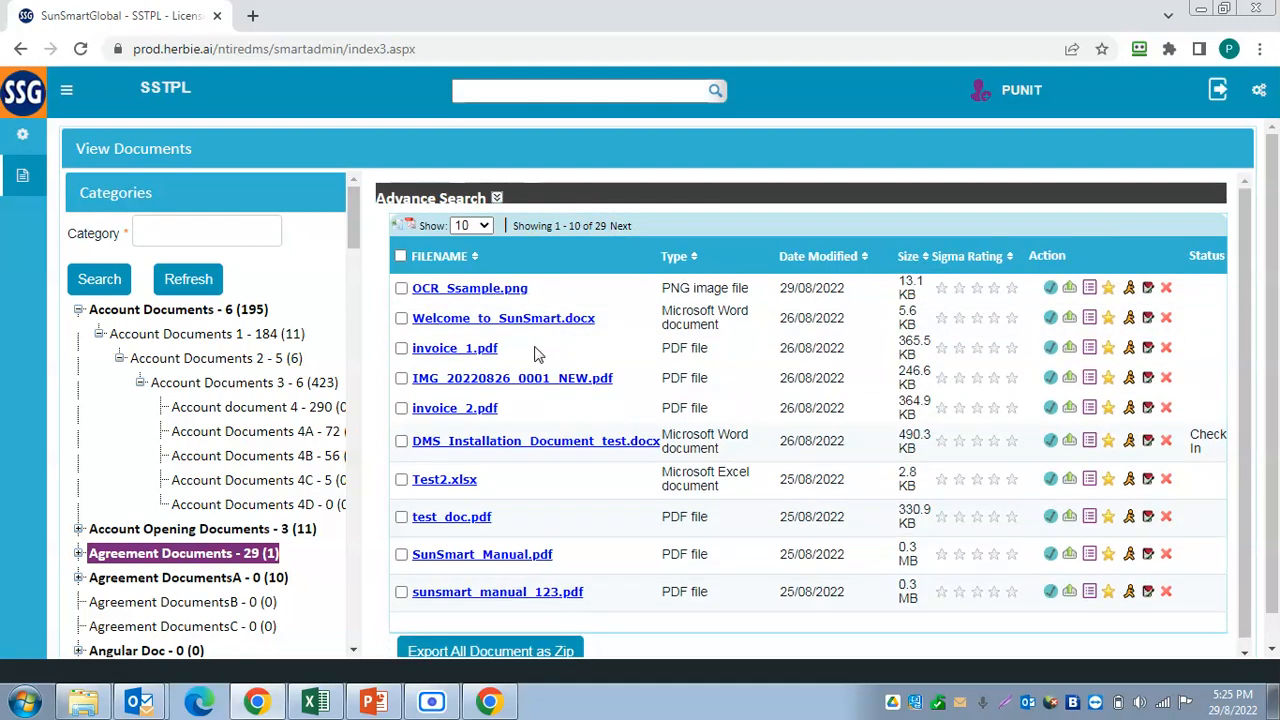
click(506, 378)
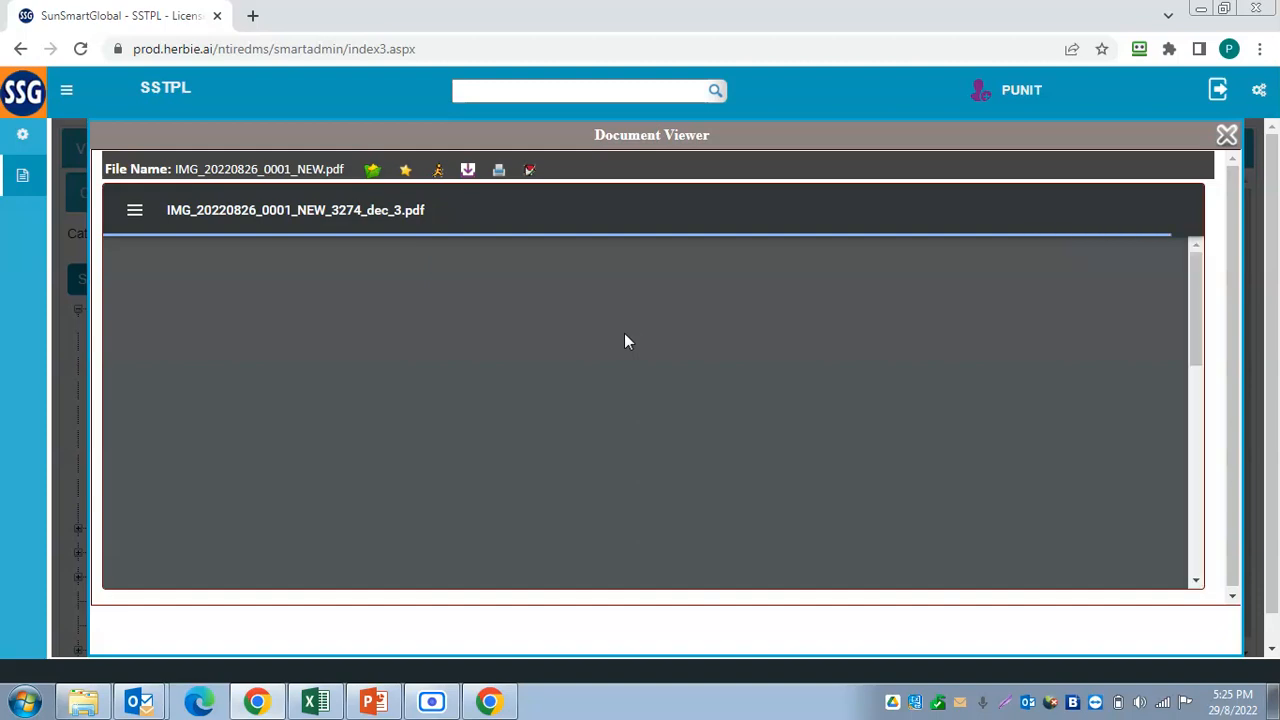
scroll(626, 342, down, 10)
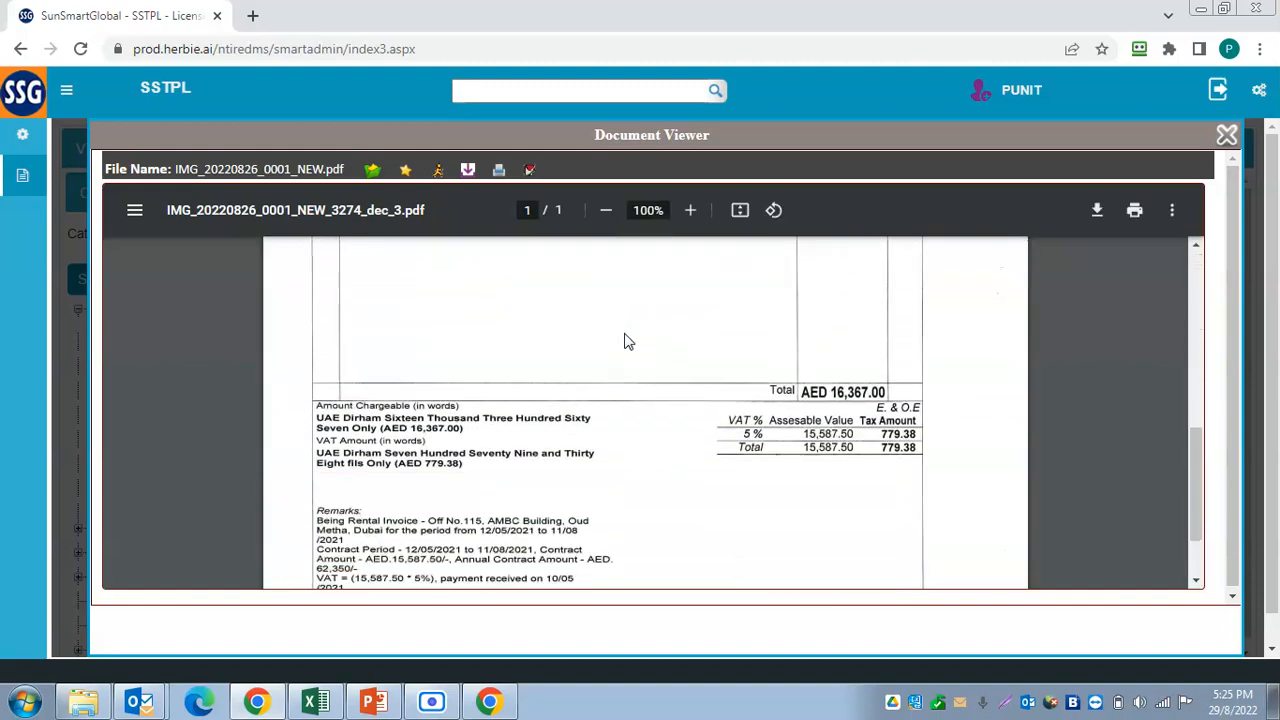
scroll(626, 342, up, 10)
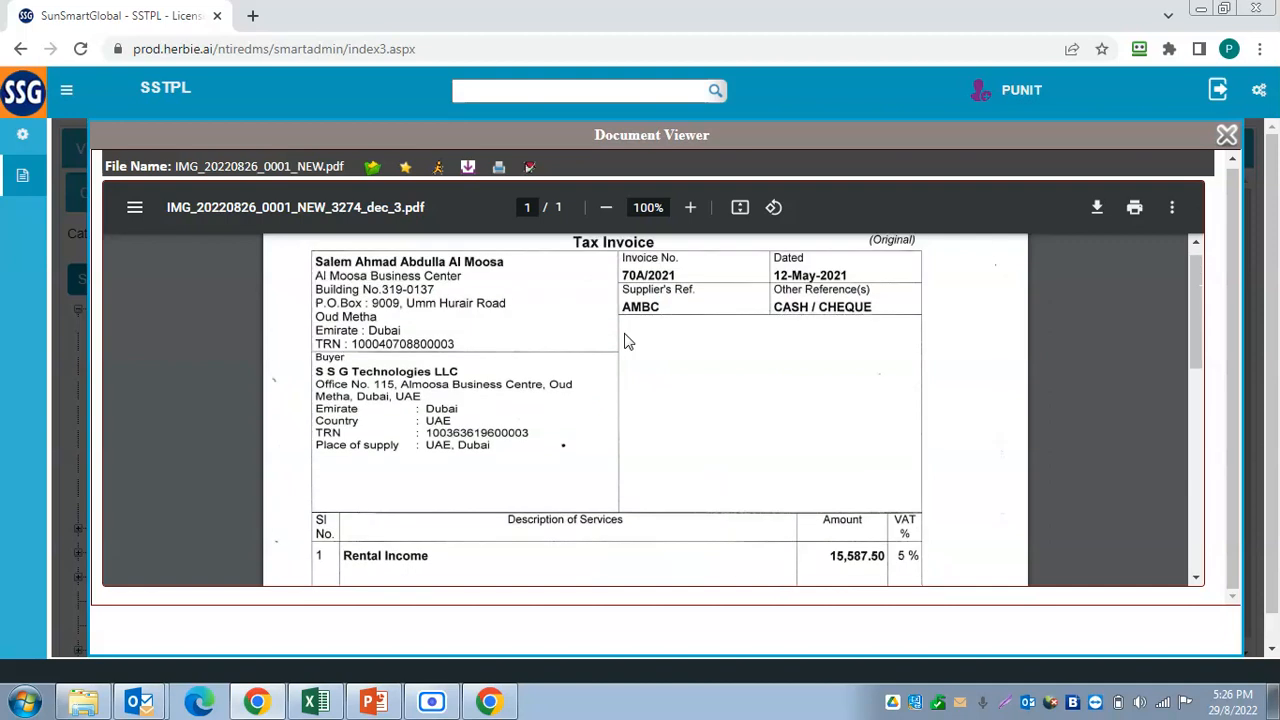
scroll(626, 342, up, 1)
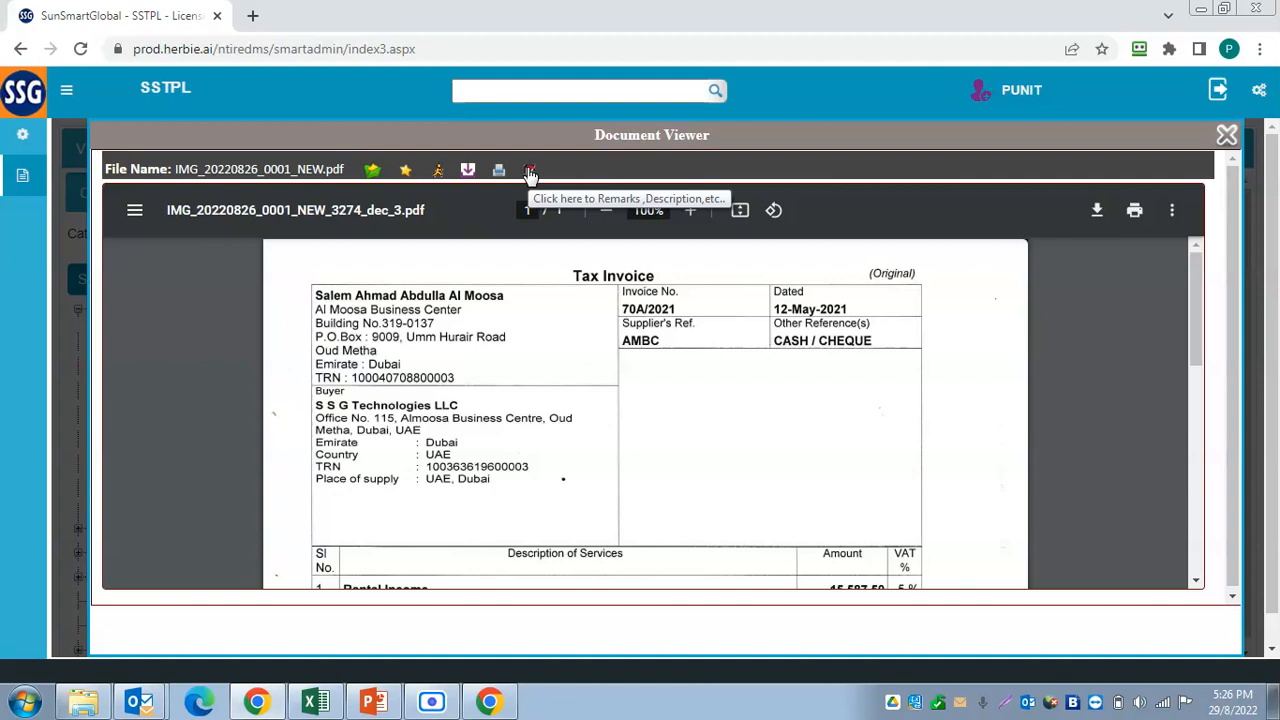
Step: Review the PDF's download dialog without saving, check the additional viewing options and close the document viewer
click(1101, 218)
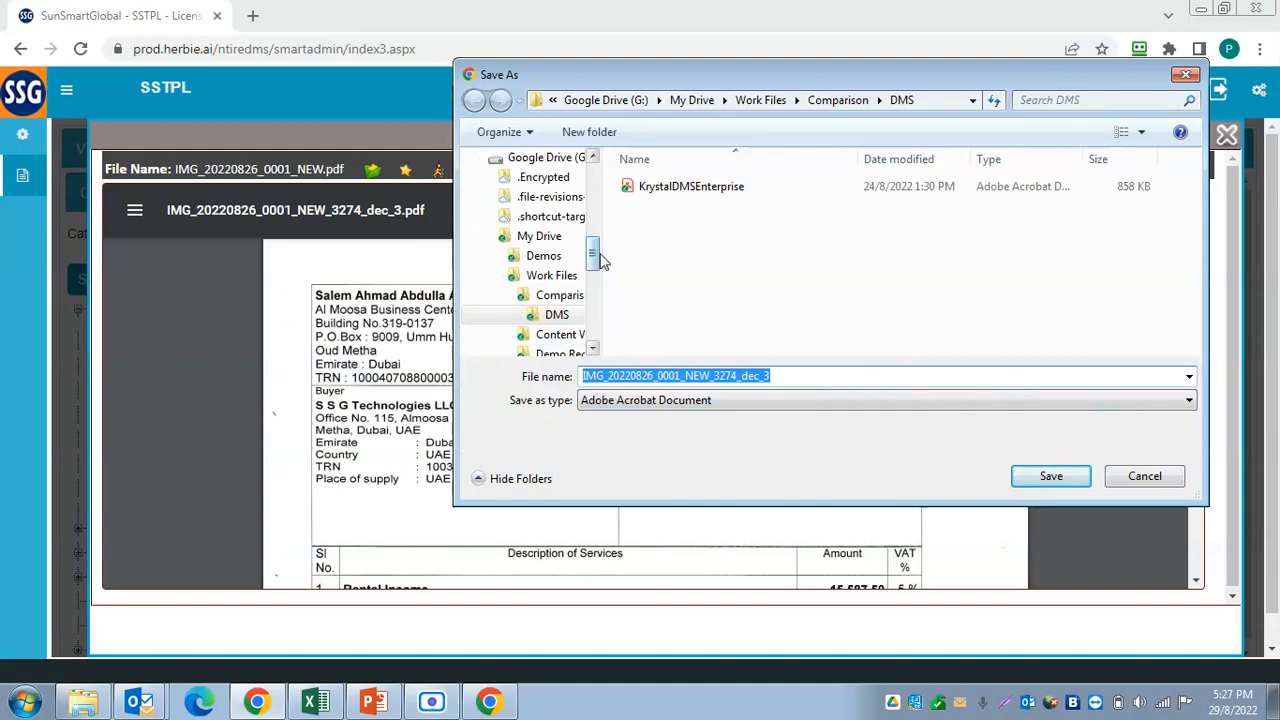
drag(595, 255, 592, 190)
click(1143, 477)
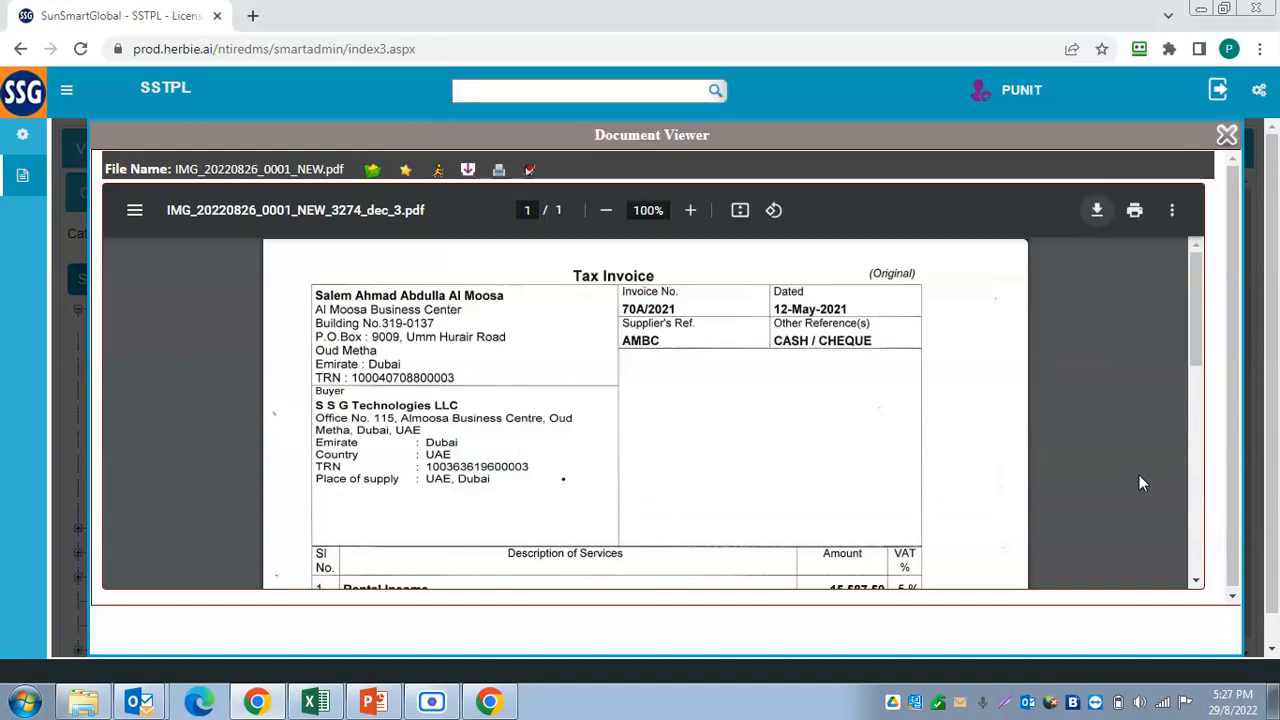
click(1172, 211)
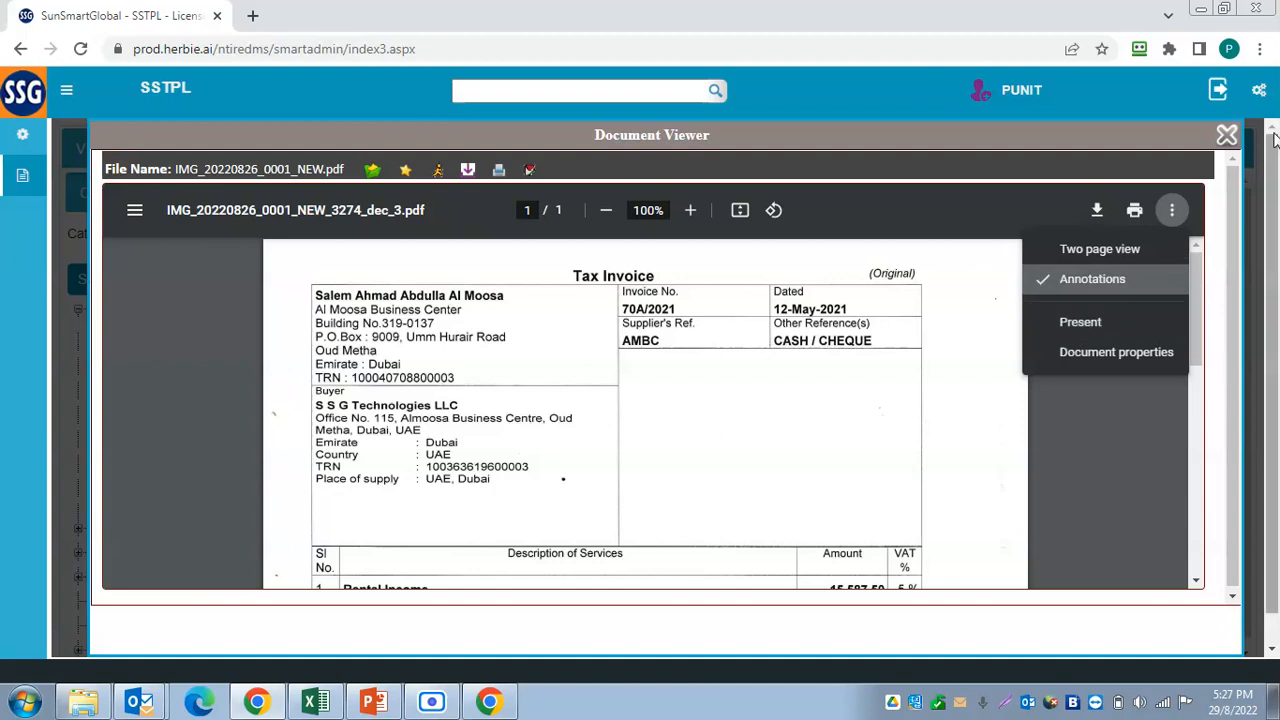
click(1226, 133)
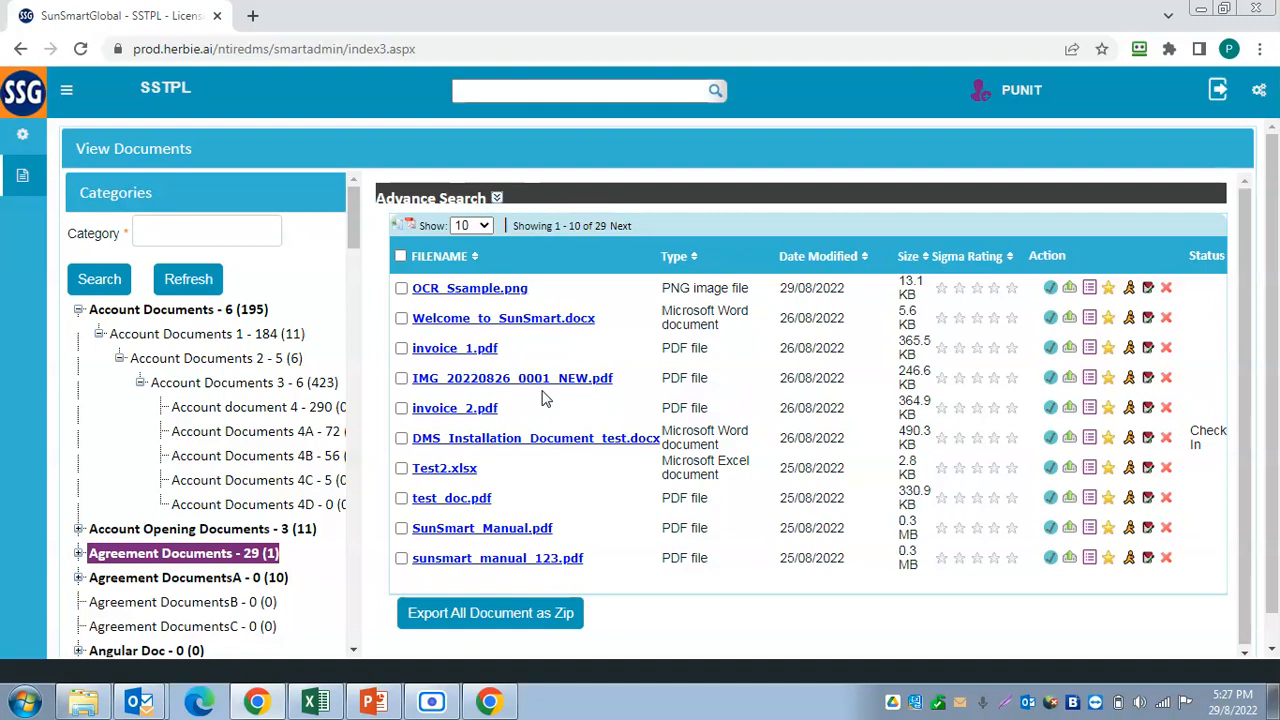
Step: Open the Search Documents page of the FileNet module and search by file name for JD
click(20, 180)
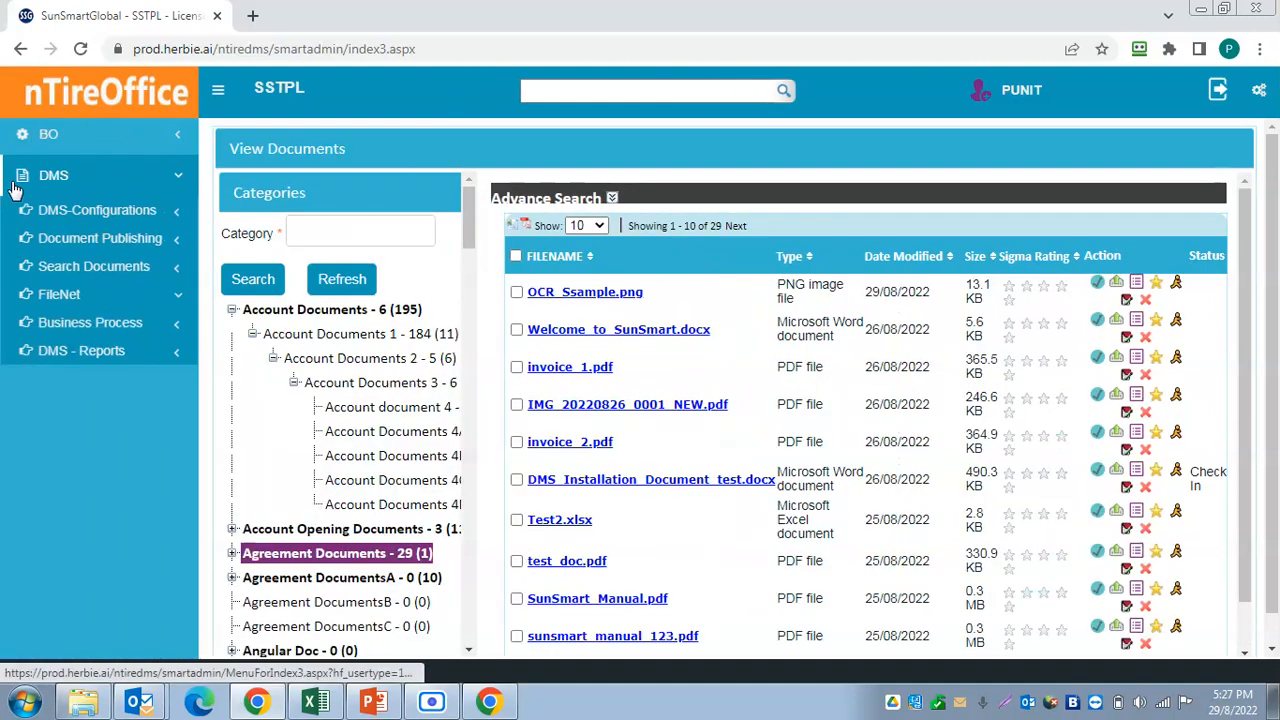
click(189, 300)
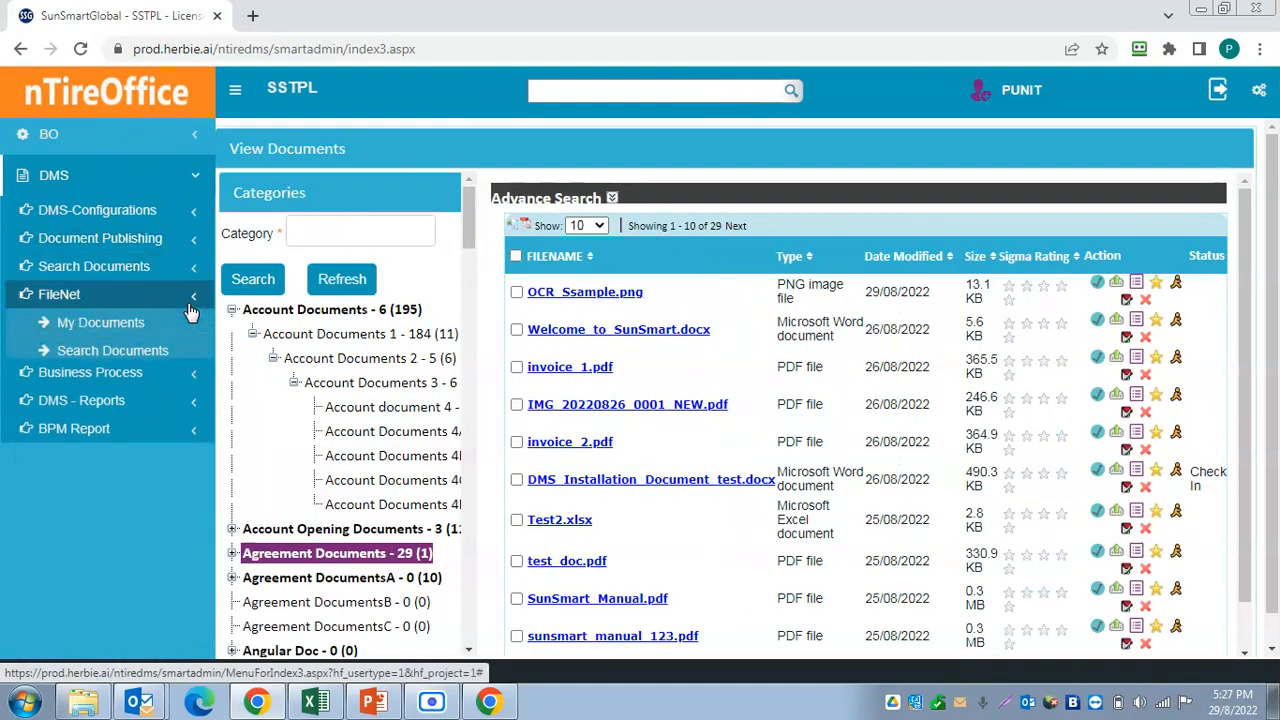
click(160, 356)
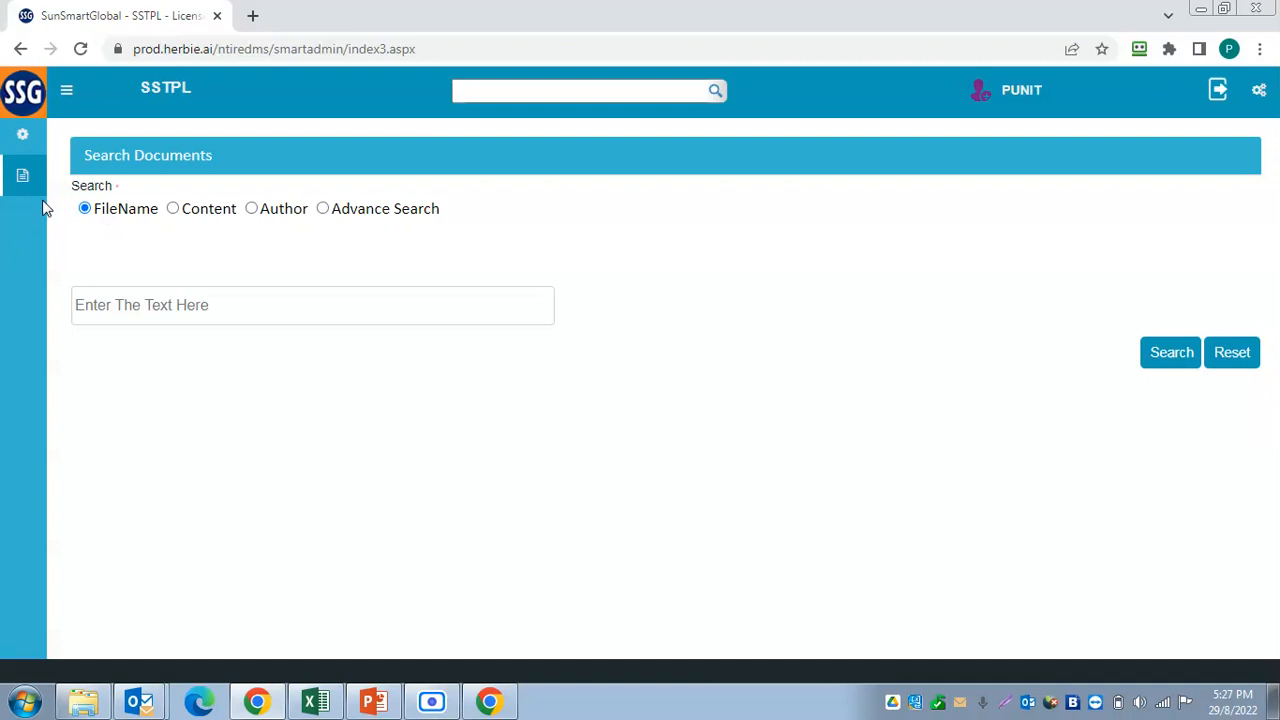
click(201, 304)
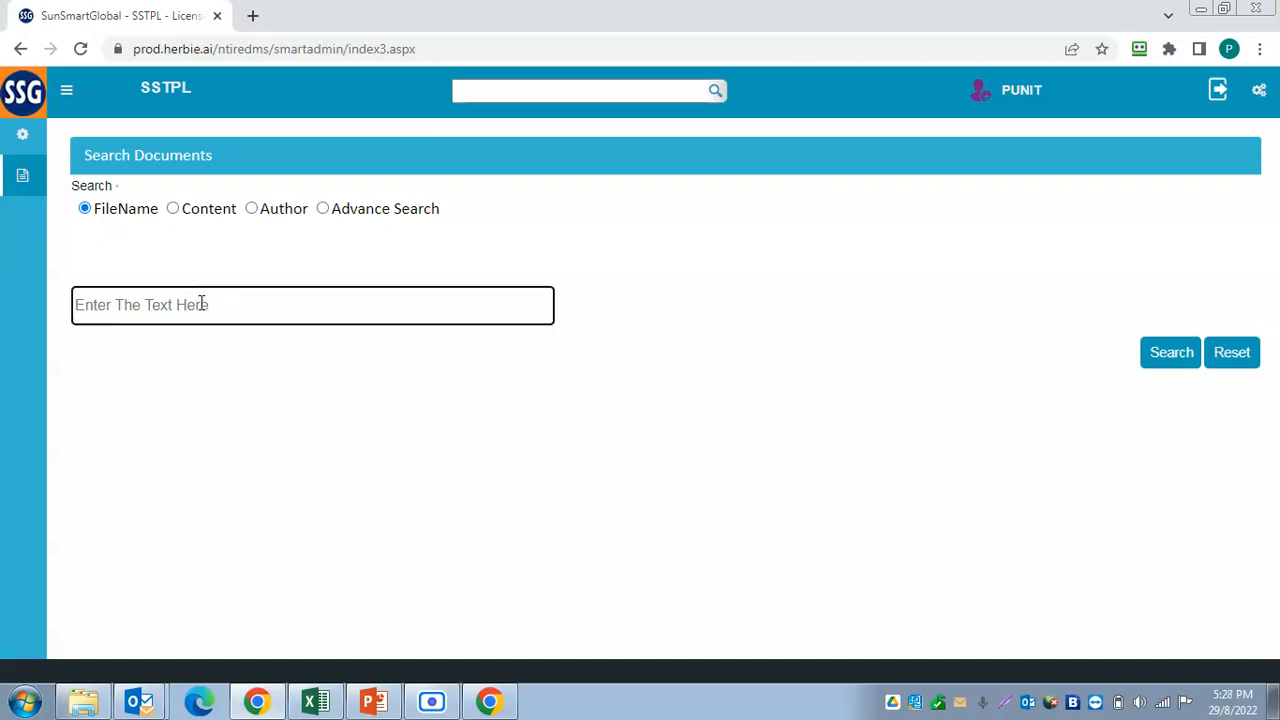
text(JD)
click(1146, 360)
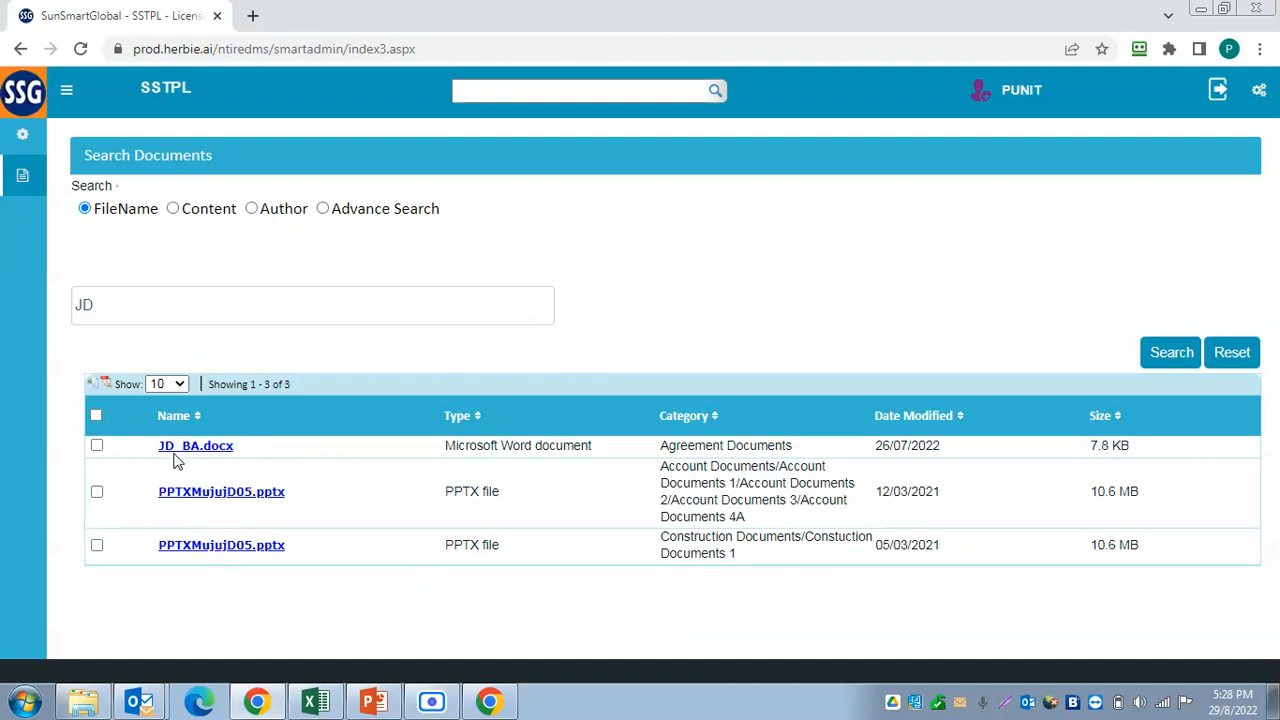
Step: Change the search criterion to Content and search for documents containing "Job Description"
click(166, 304)
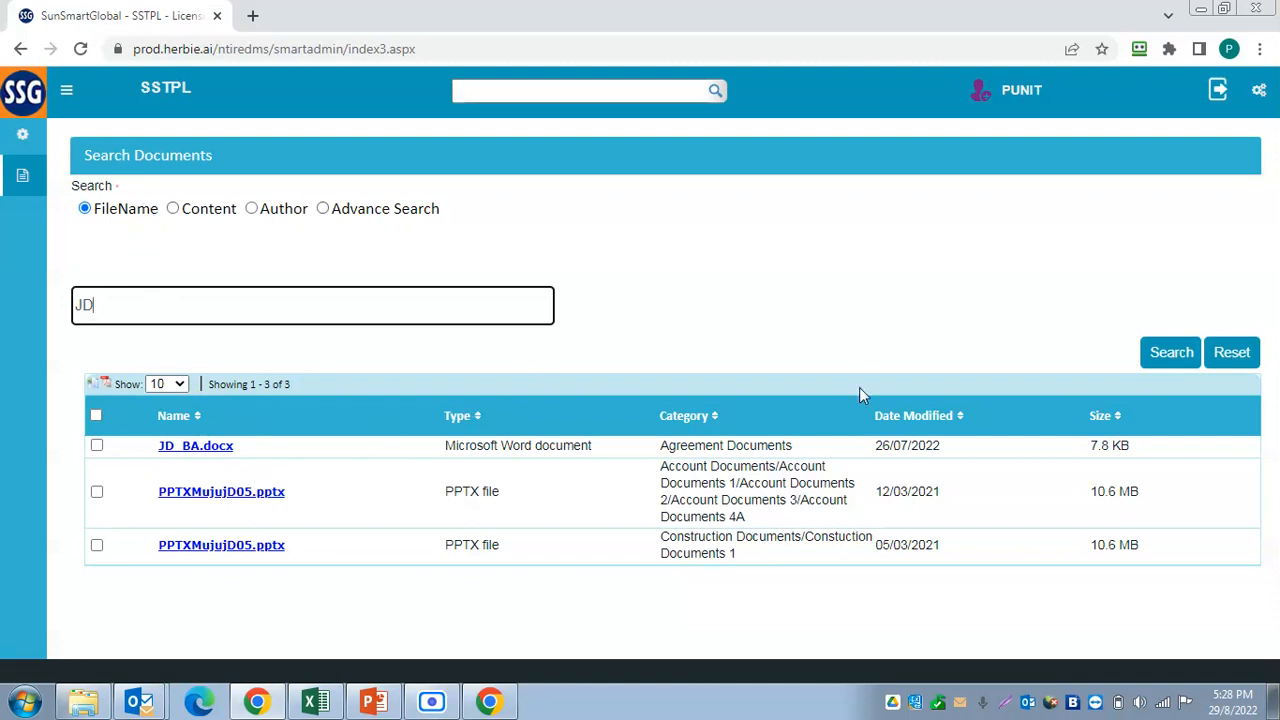
click(174, 211)
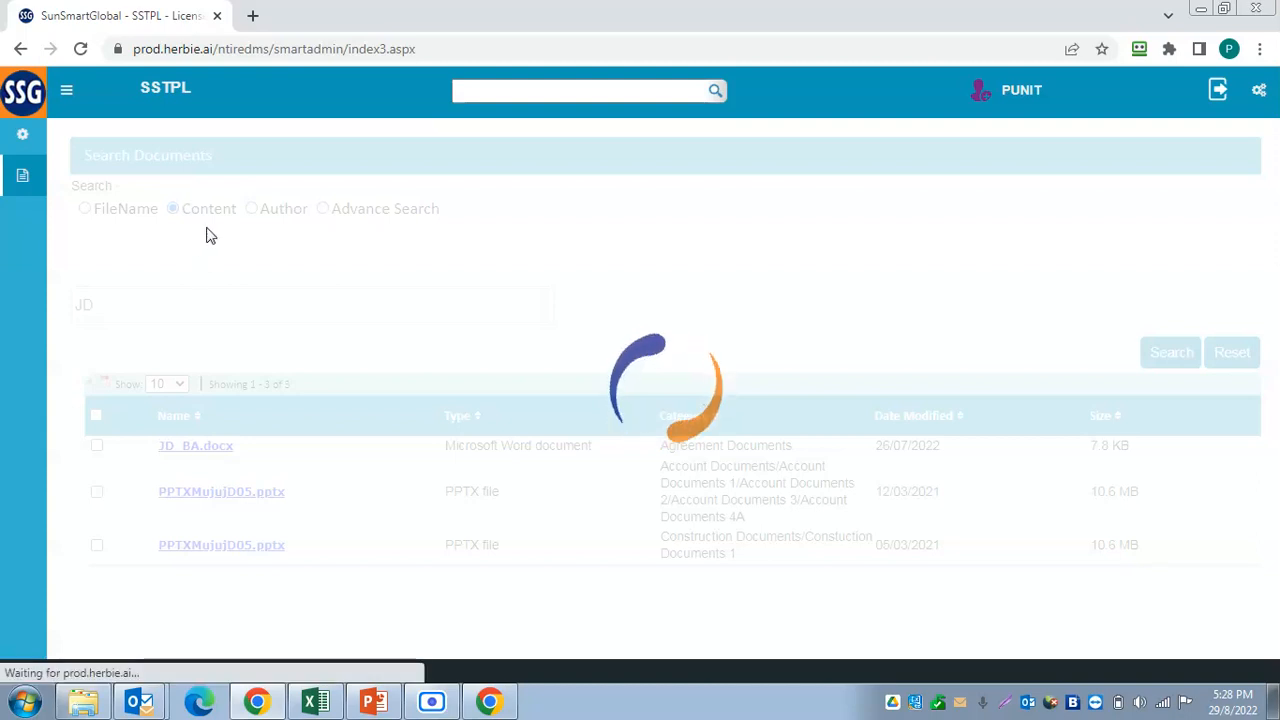
click(190, 305)
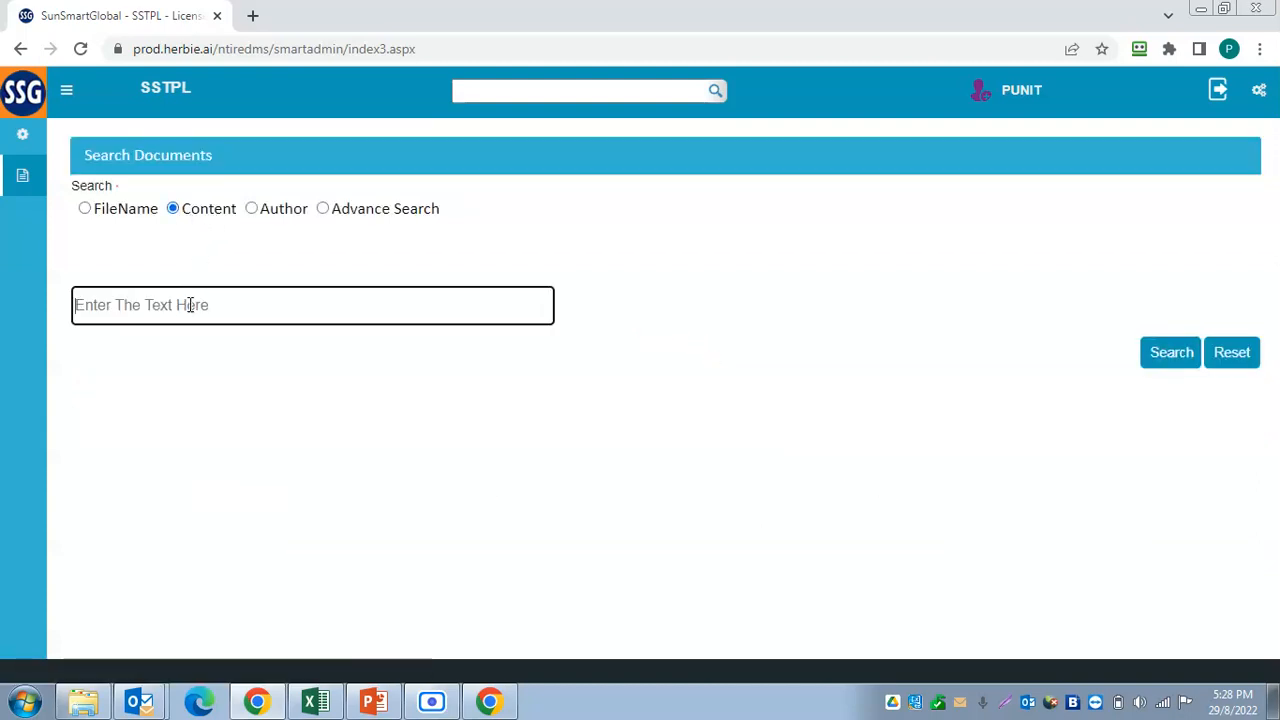
text(Job Description)
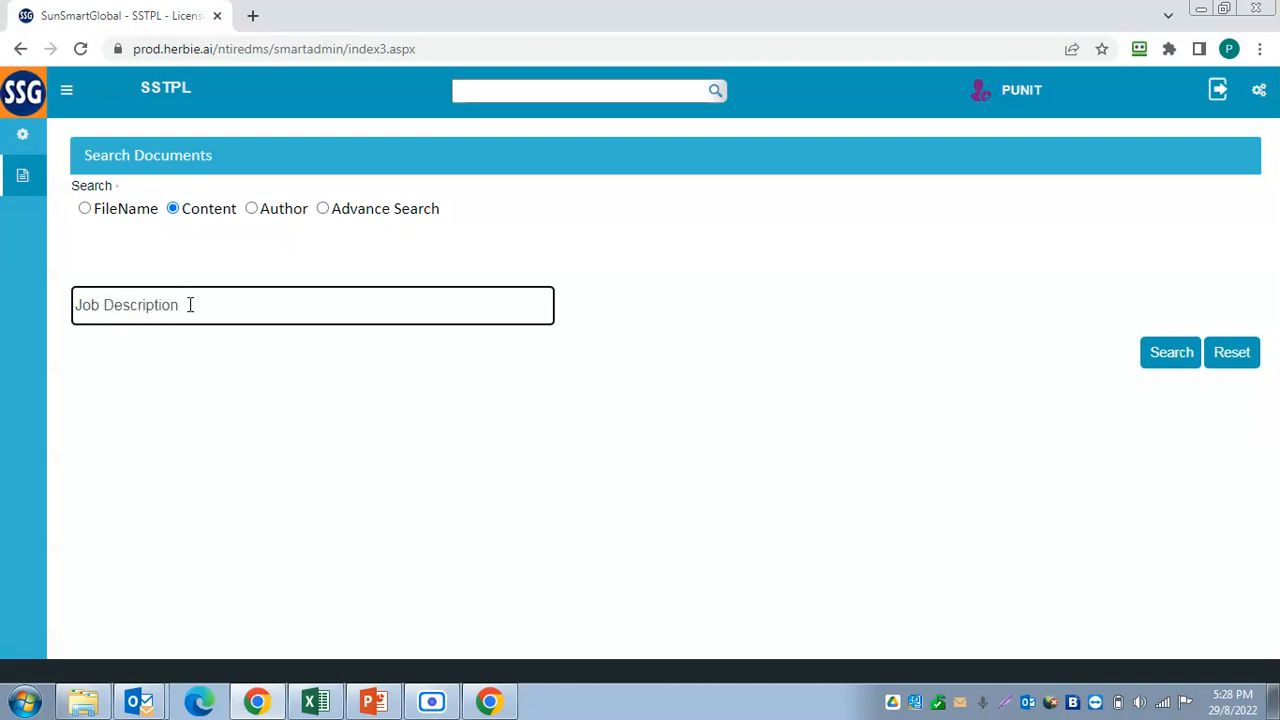
click(1156, 355)
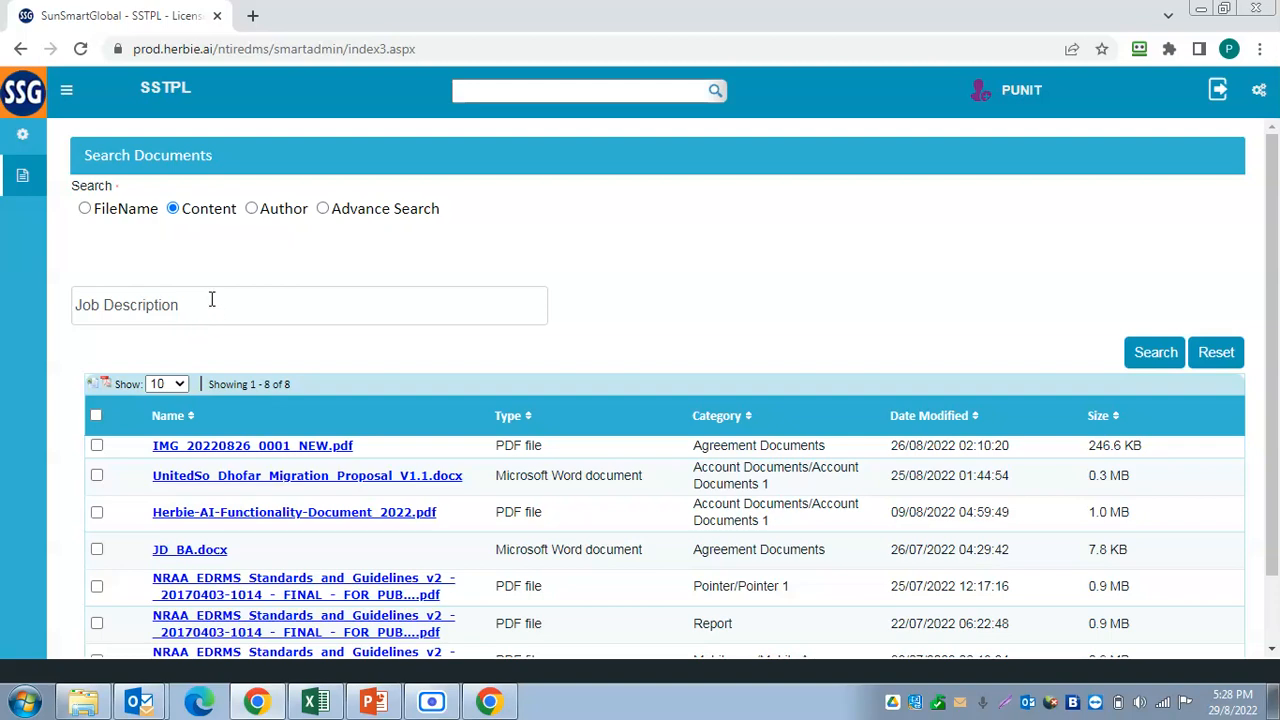
Step: Open JD_BA.docx from the content search results, highlight the phrase "Job Description" in it and close the document
drag(211, 297, 6, 293)
scroll(517, 465, up, 1)
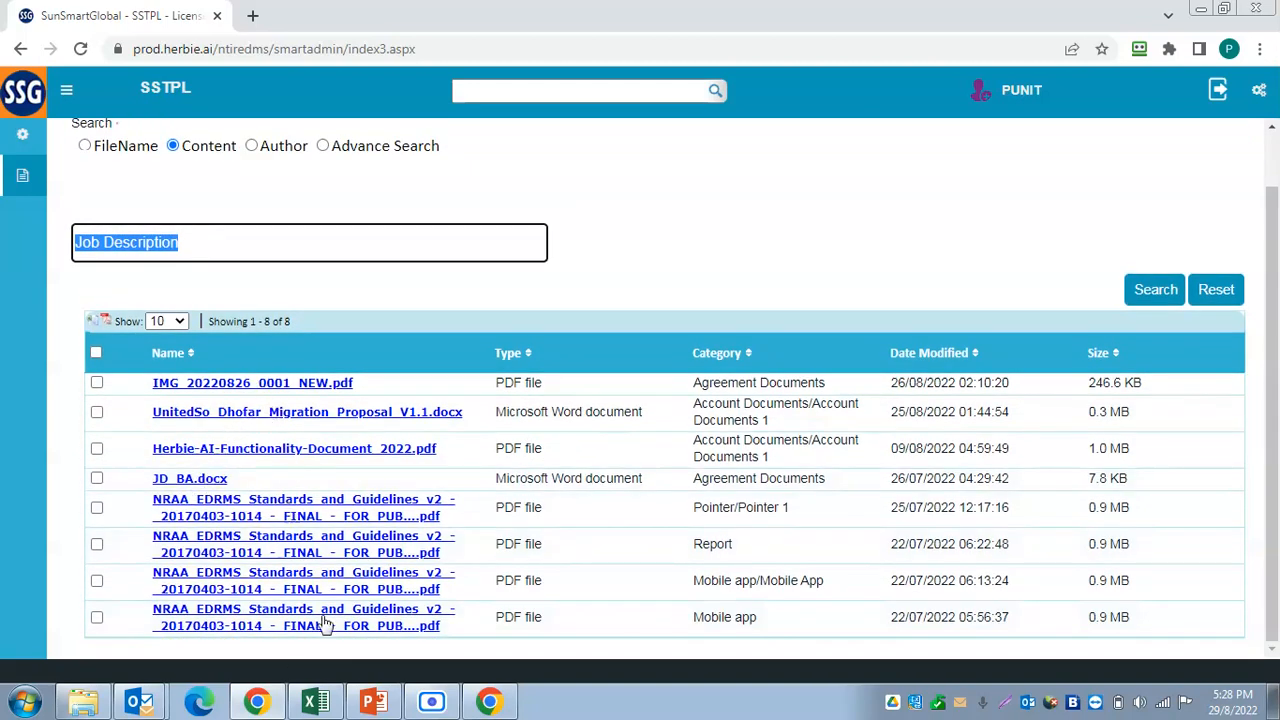
click(195, 484)
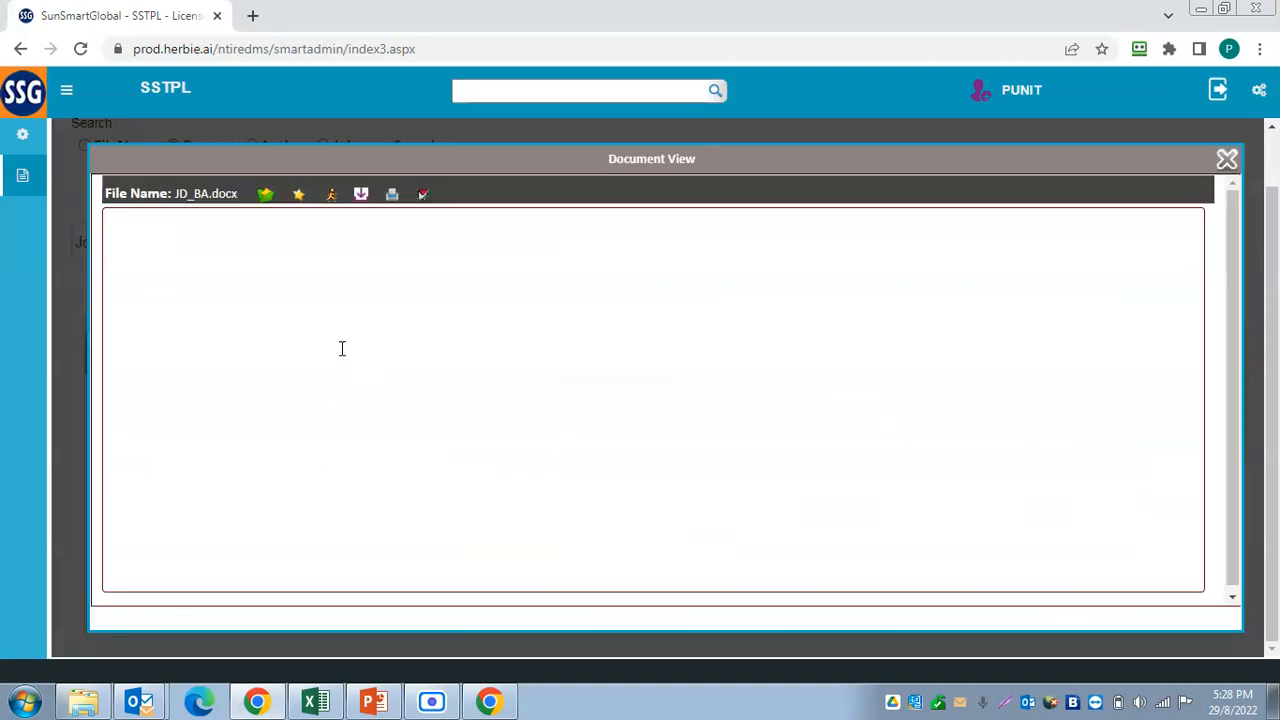
drag(111, 229, 197, 229)
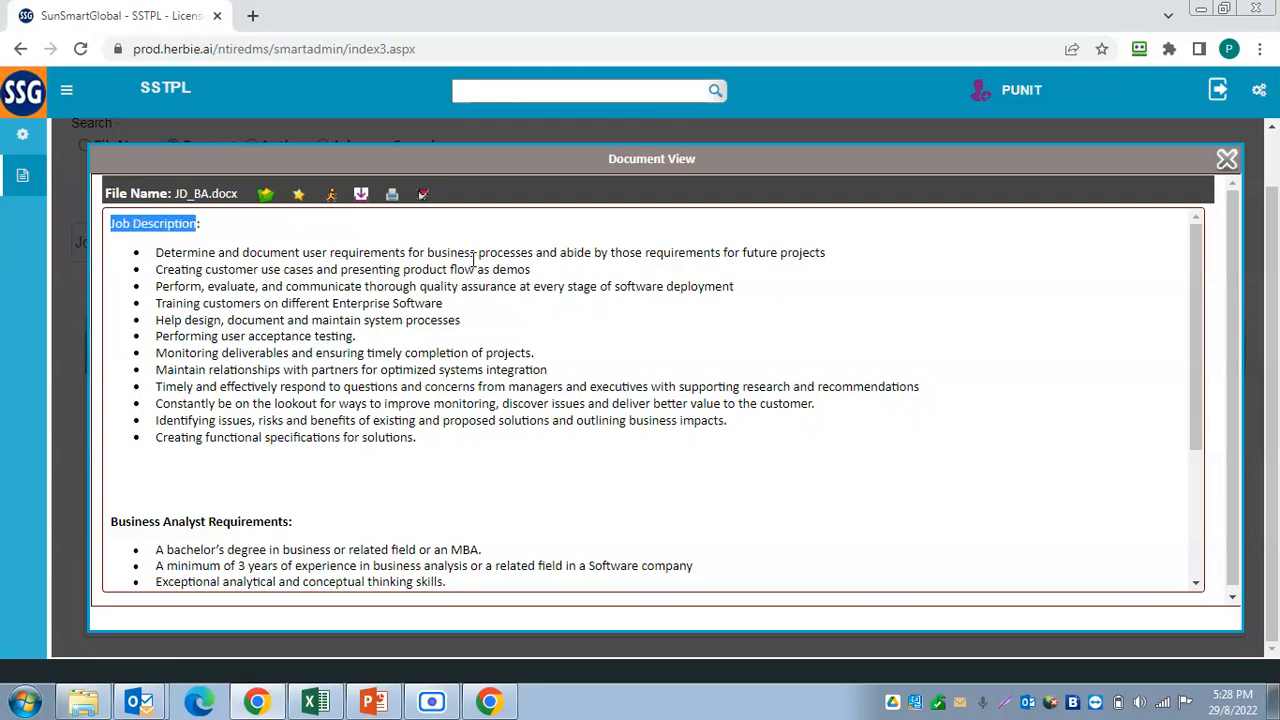
click(1227, 159)
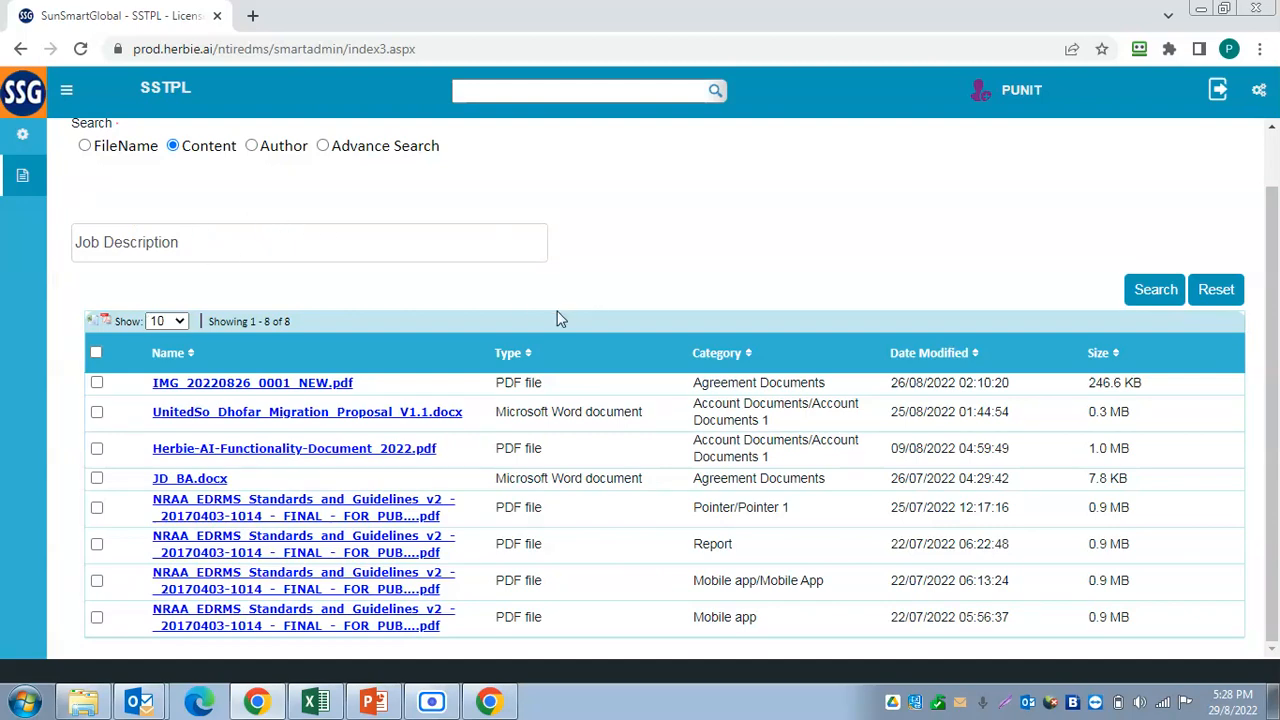
Step: Change the search criterion to Author, pick the author's name from the suggestions and search for that author's documents
scroll(560, 318, up, 1)
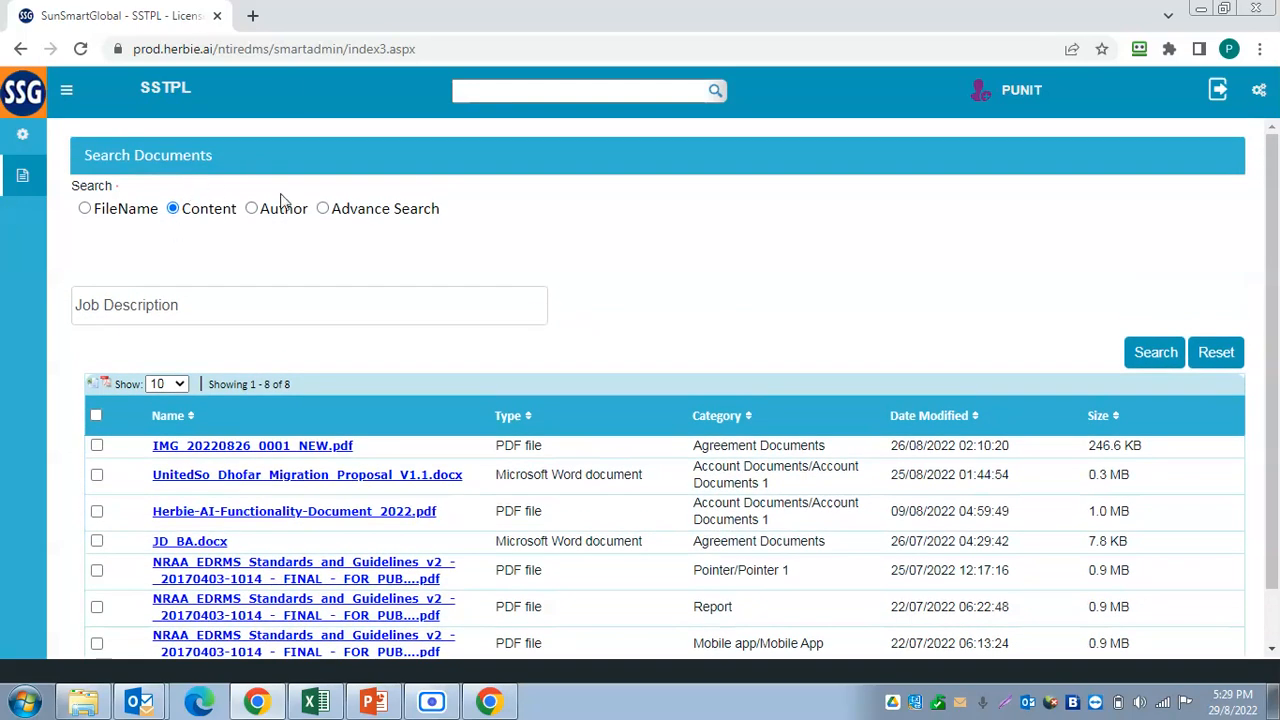
click(251, 208)
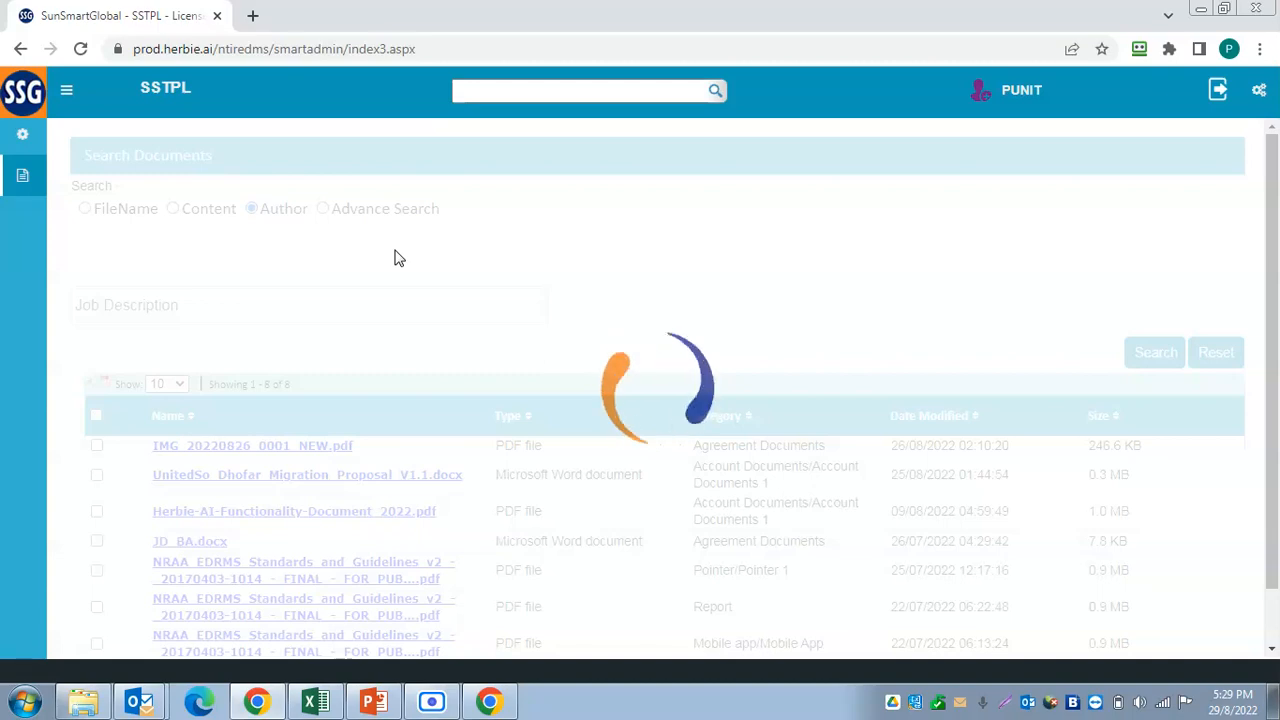
click(290, 301)
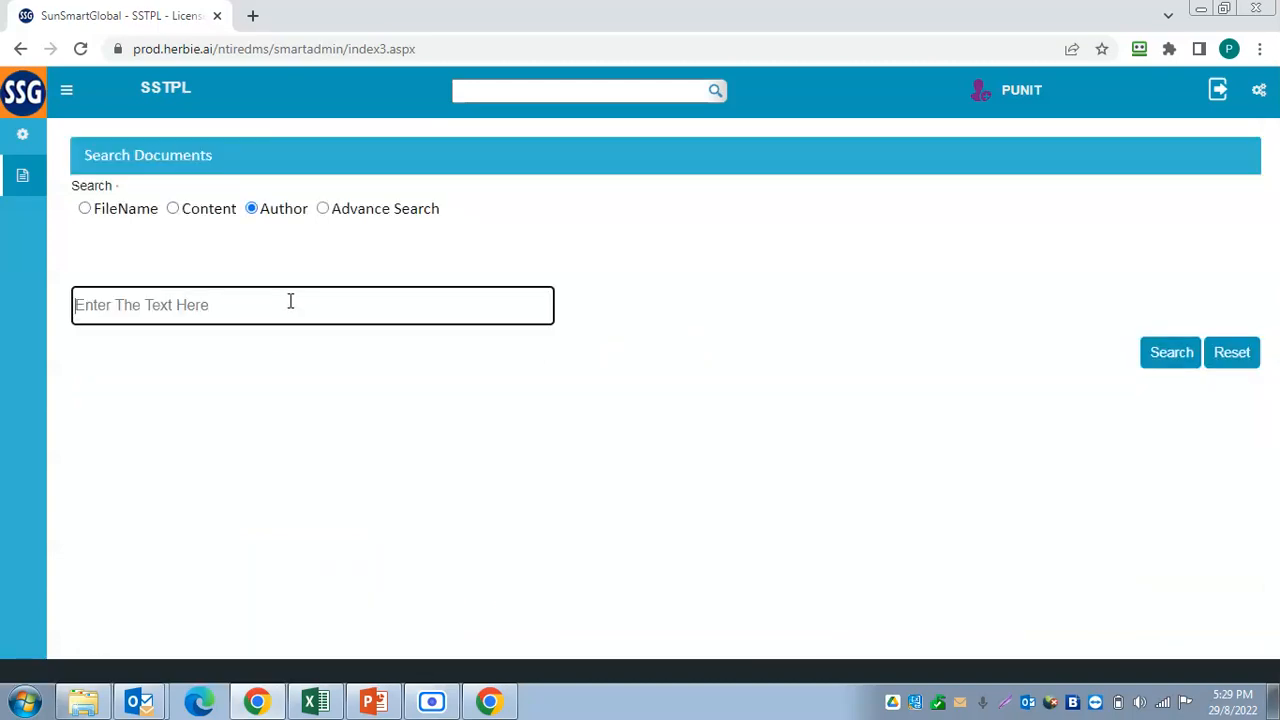
text(punit)
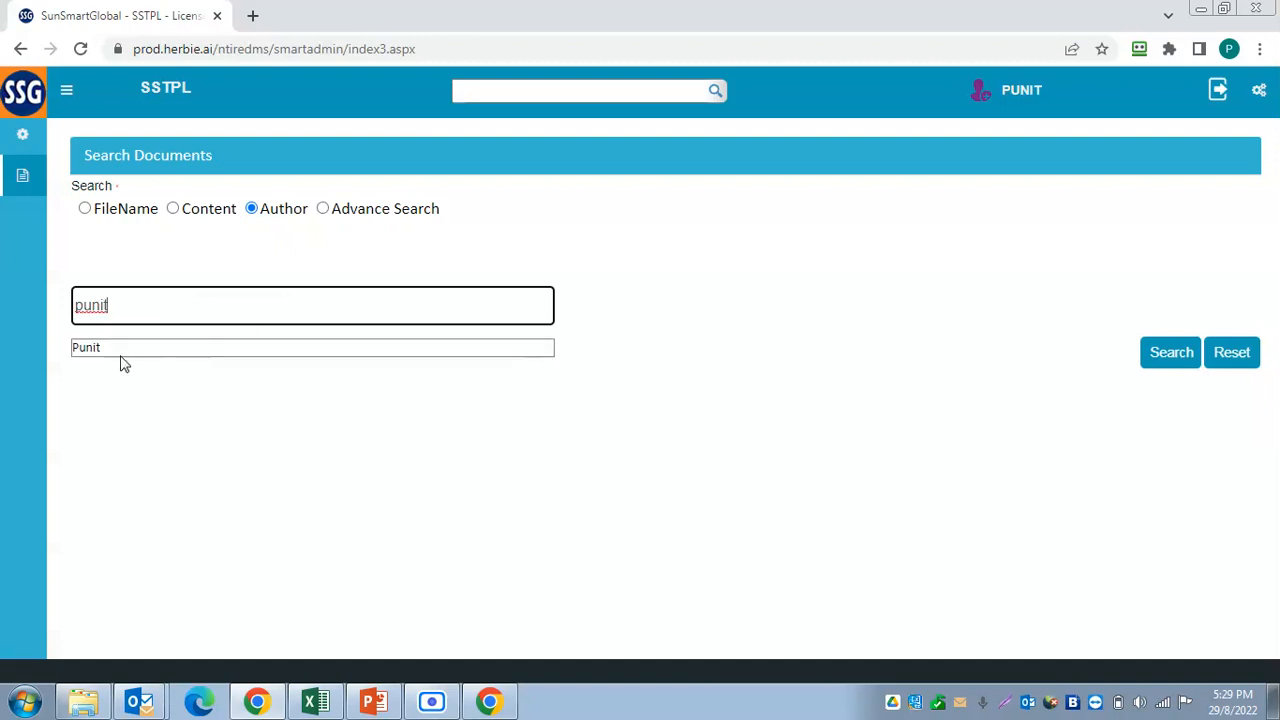
click(122, 350)
click(1167, 355)
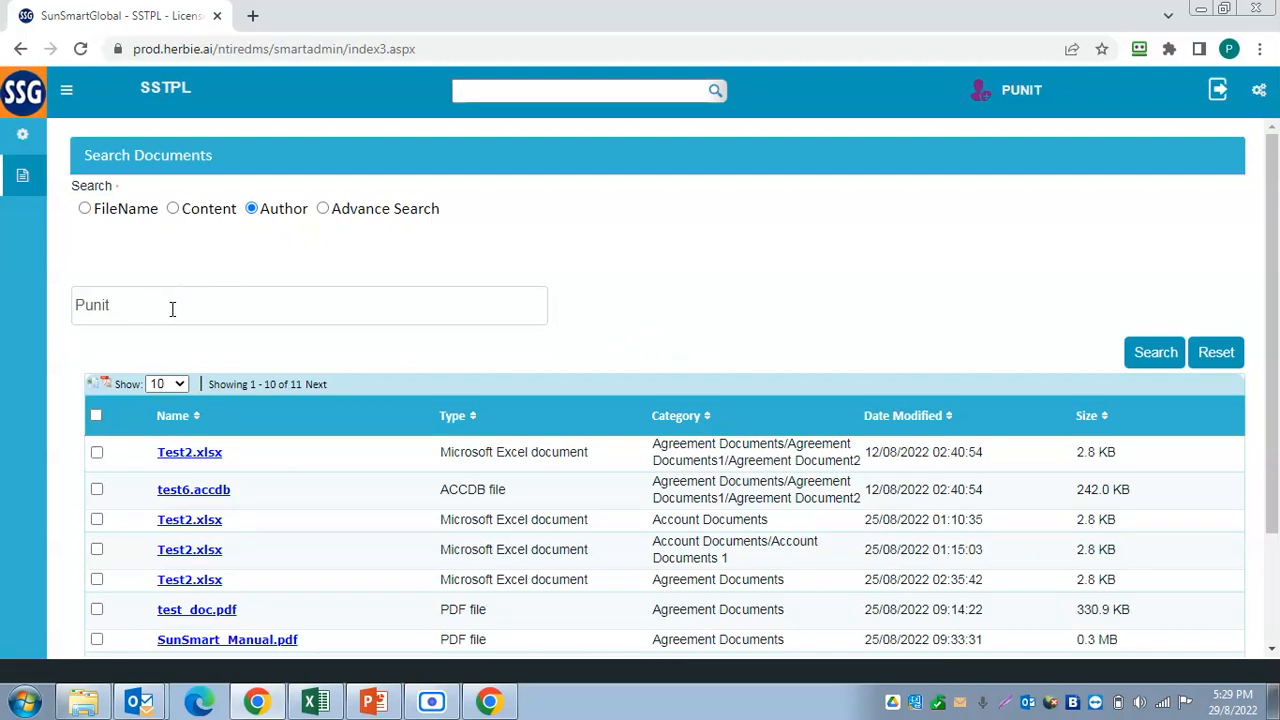
Step: Switch the search criterion to Advance Search, choose the category Agreement Documents and enter inv01 as the invoice number
click(172, 309)
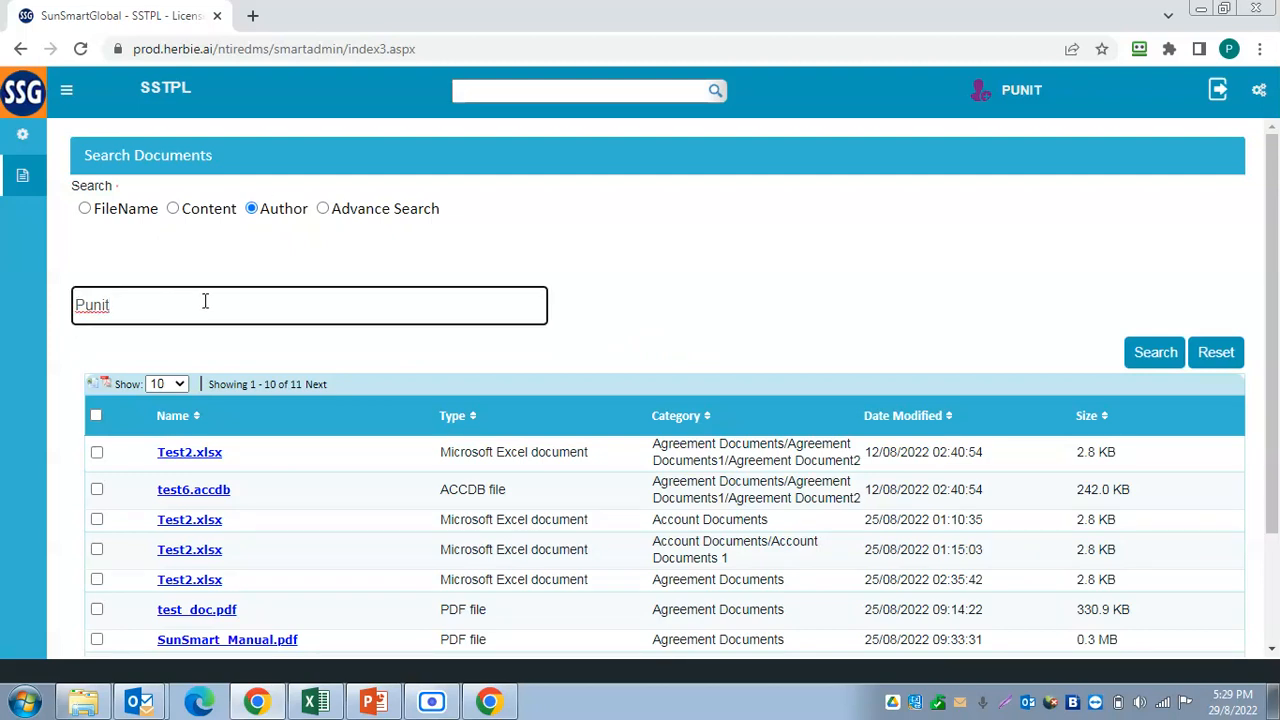
scroll(631, 457, down, 2)
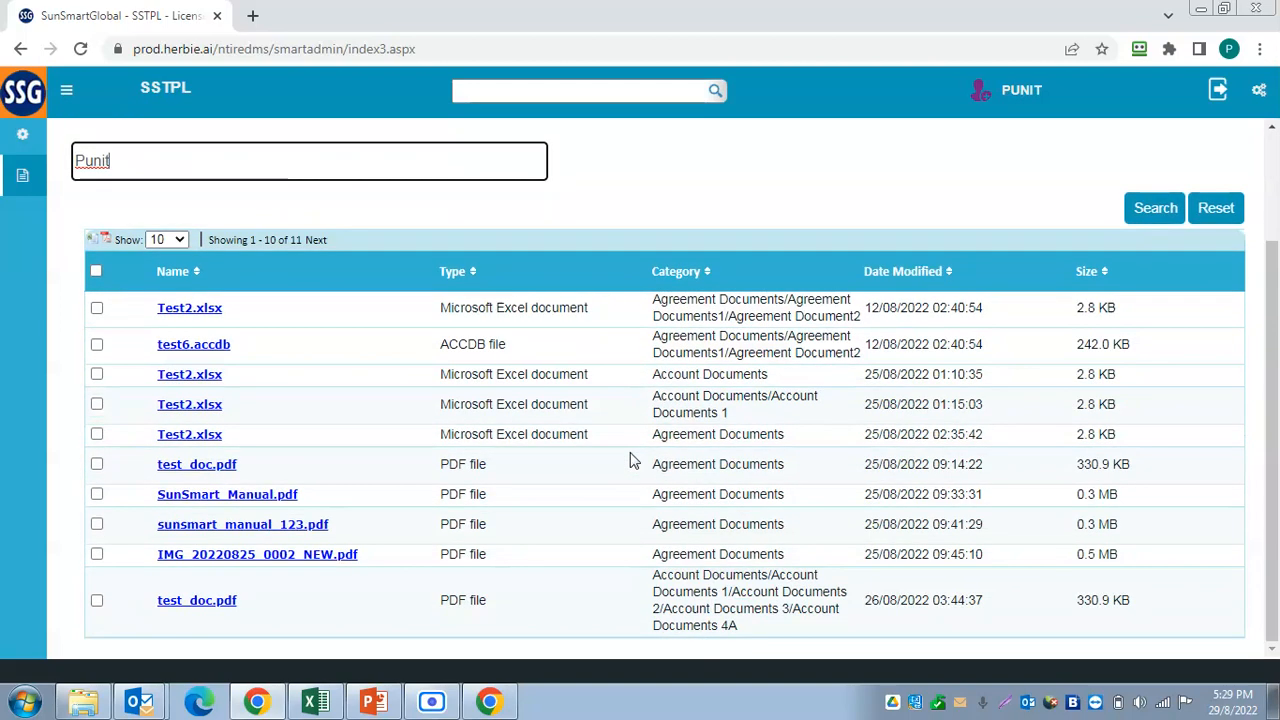
scroll(631, 457, up, 2)
click(326, 211)
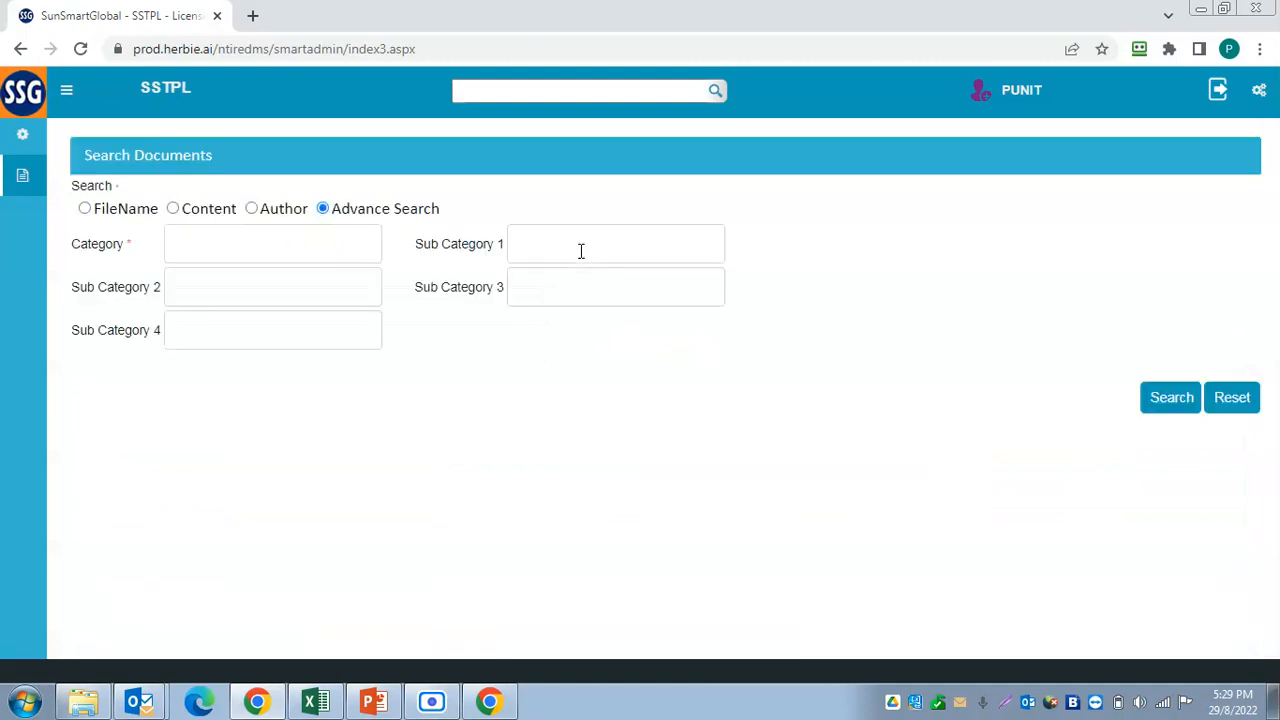
click(276, 253)
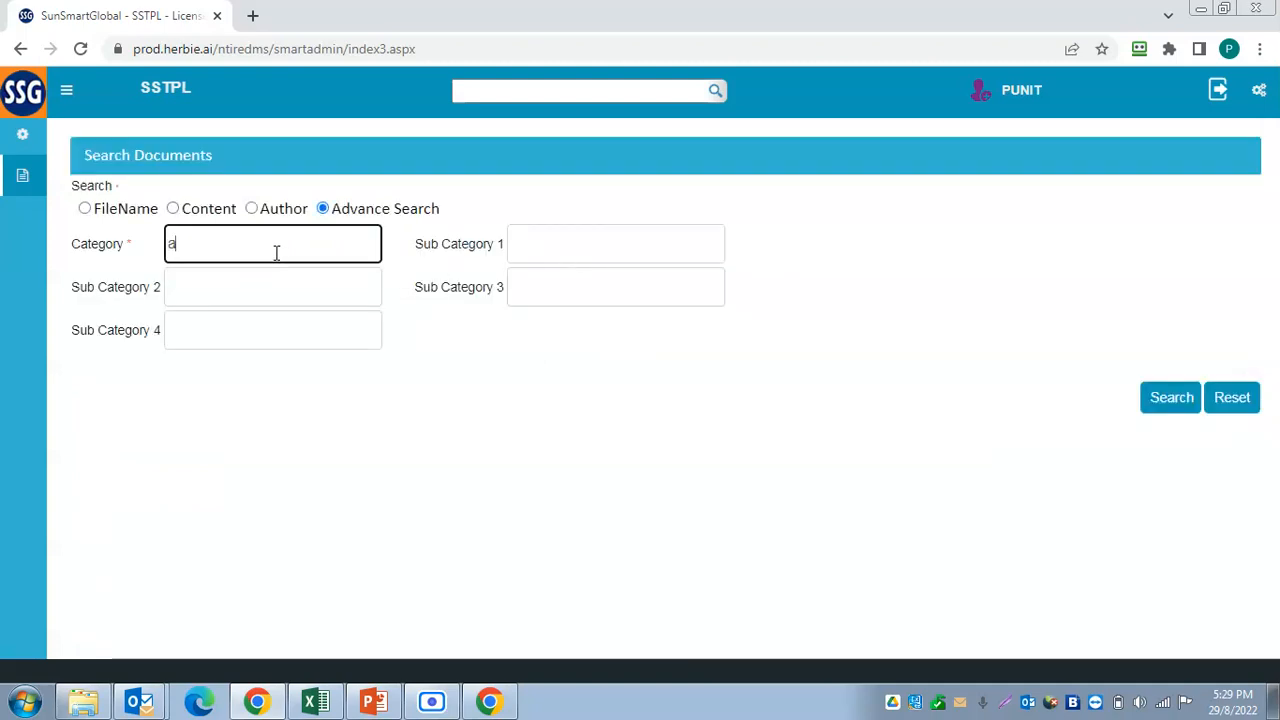
click(267, 277)
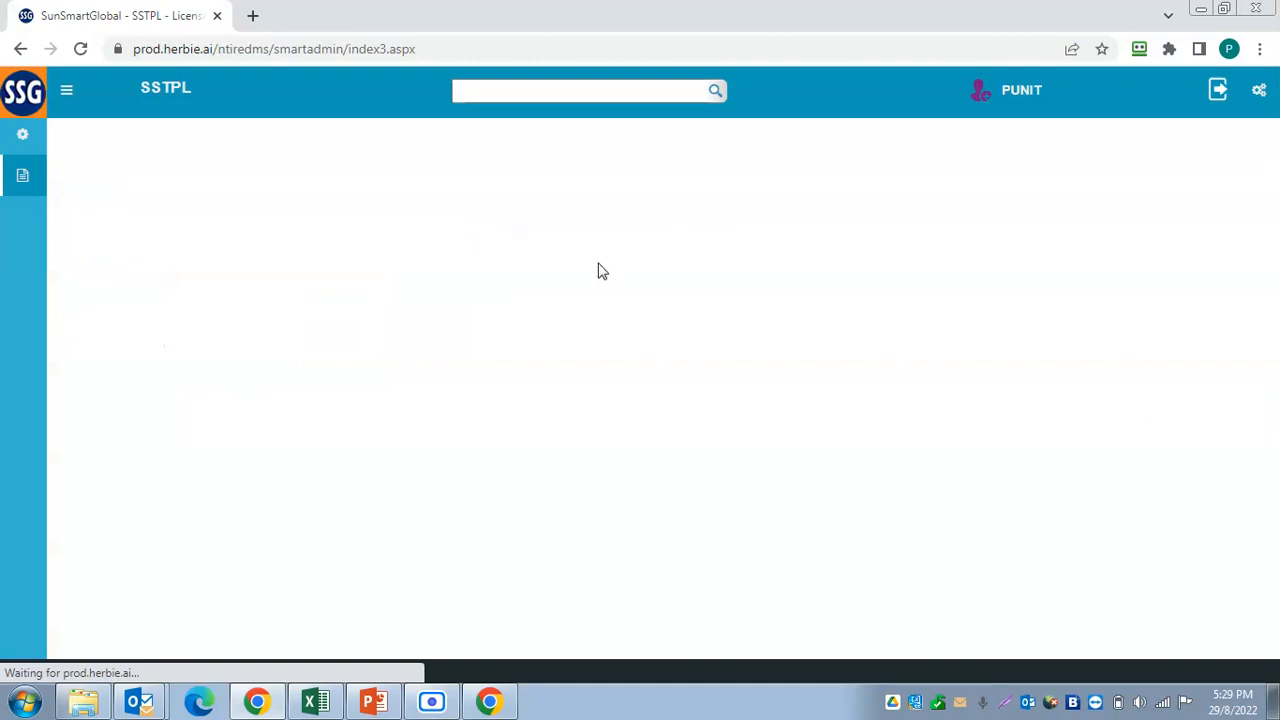
click(247, 397)
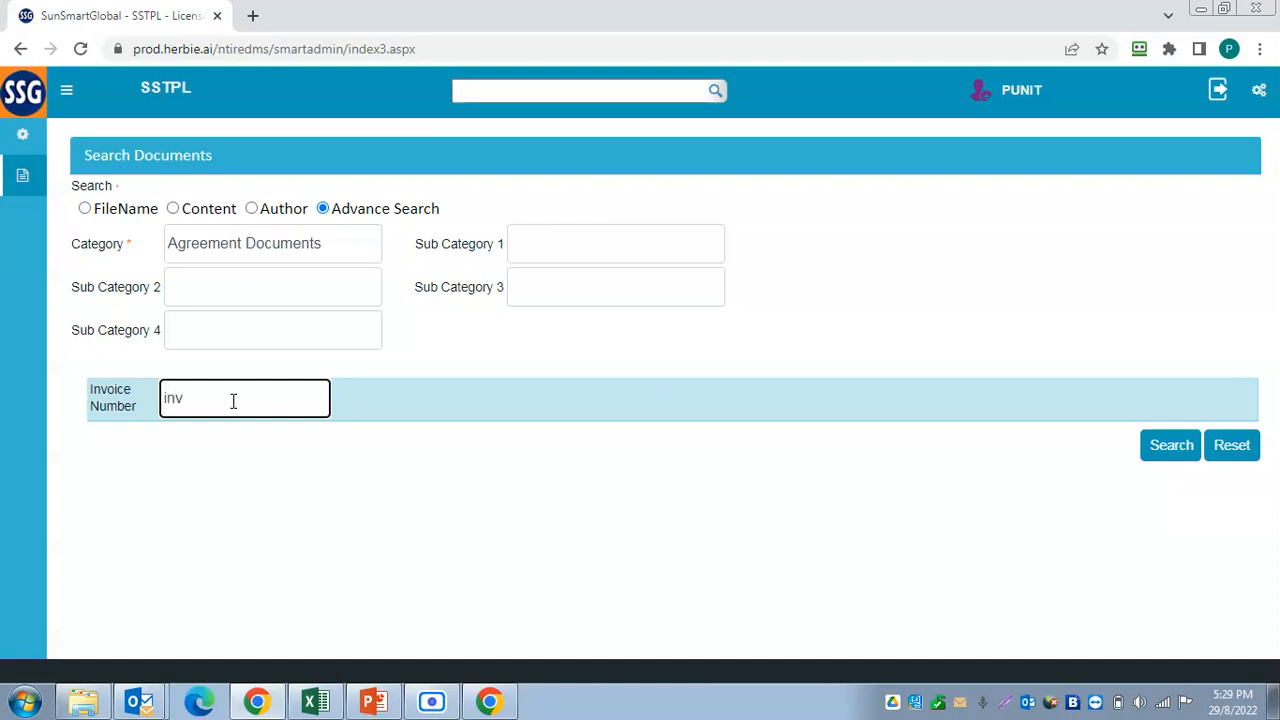
text(01)
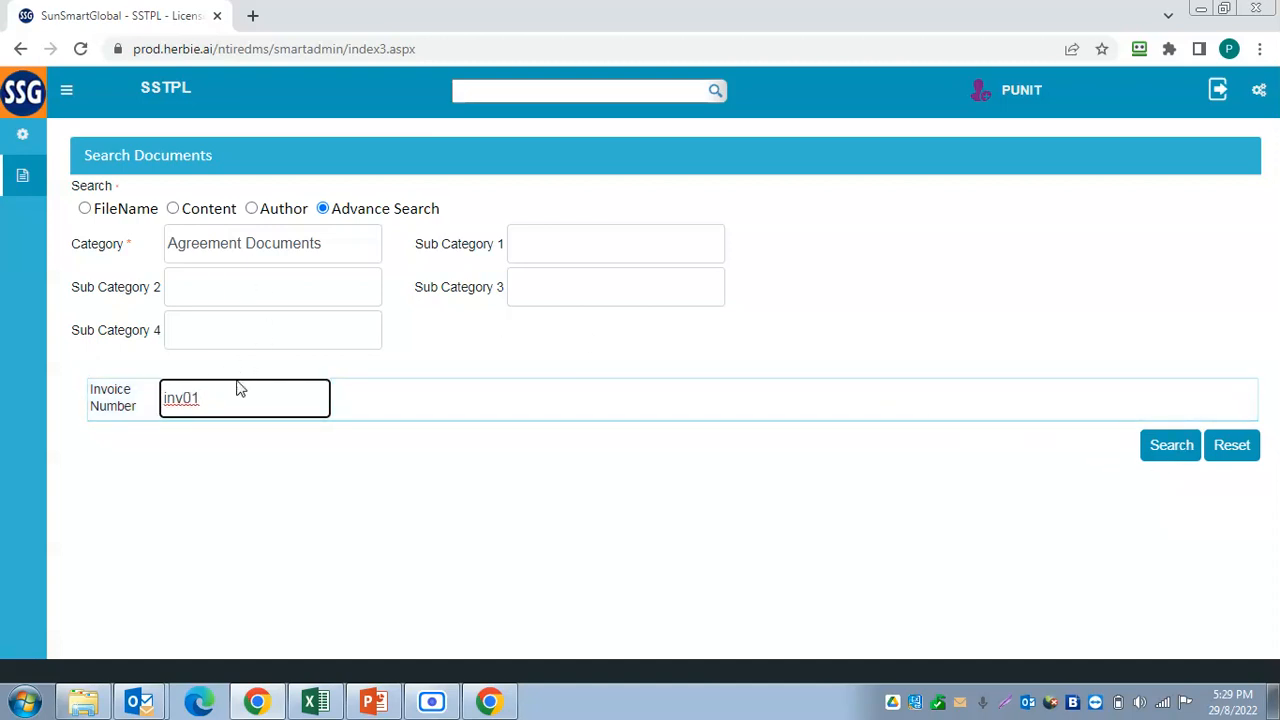
Step: Set Sub Category 1 to Agreement Documents1 and choose the last person listed as the document member
click(560, 249)
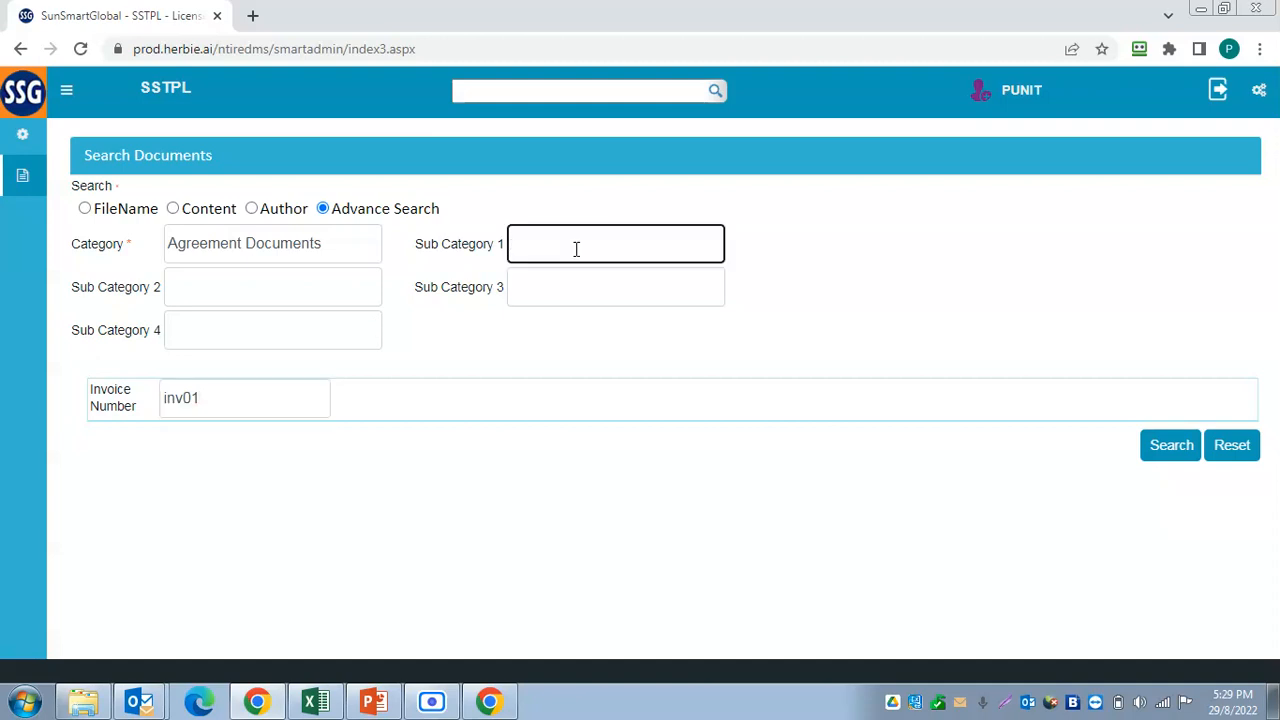
text(ag)
click(585, 270)
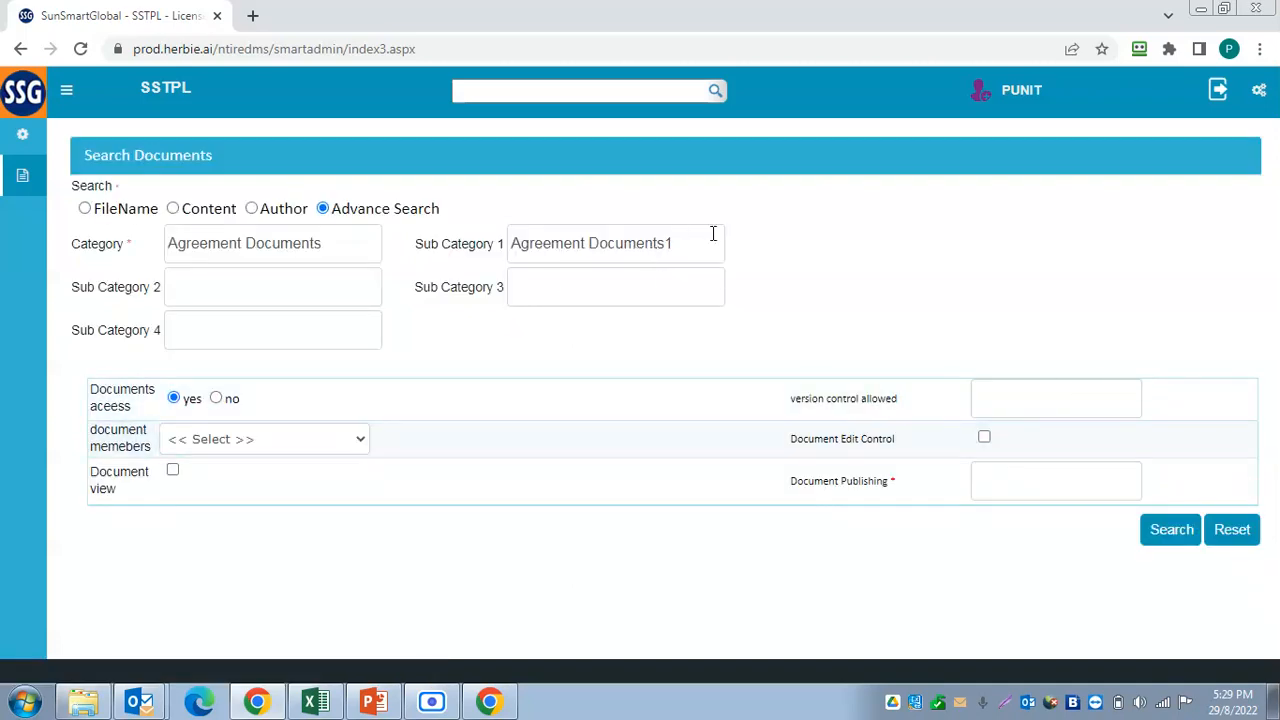
drag(716, 238, 466, 230)
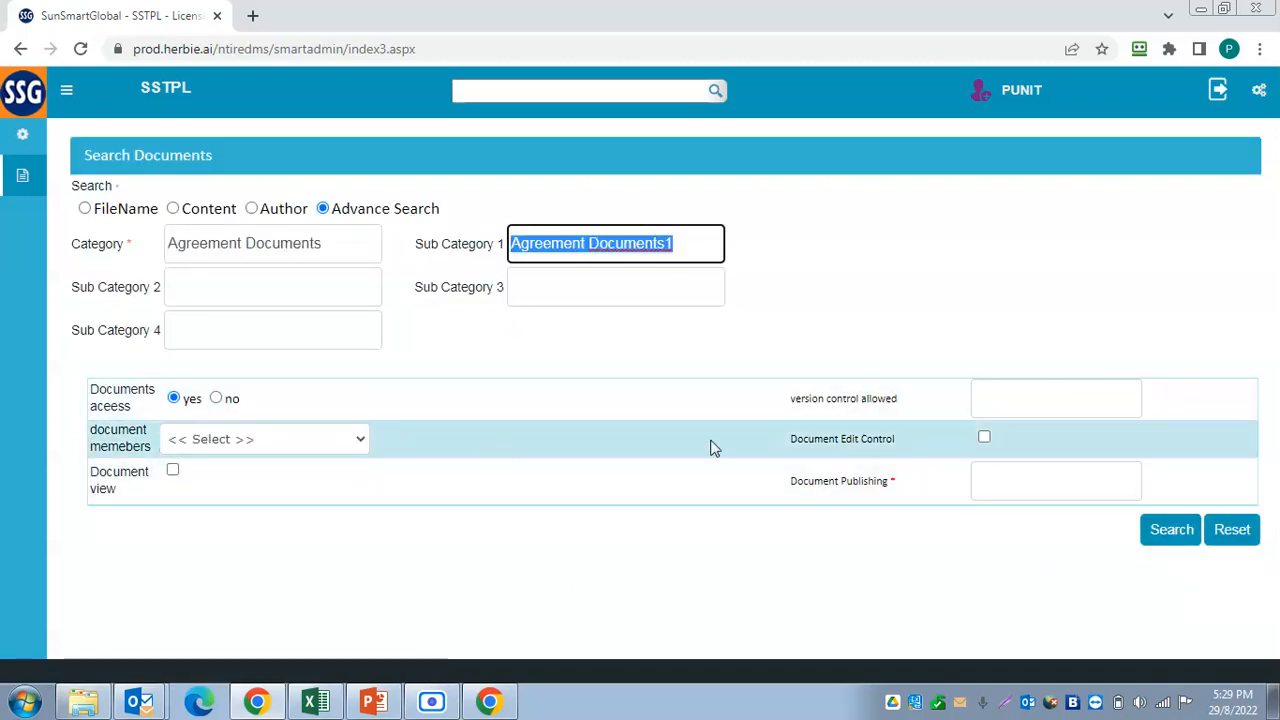
click(361, 441)
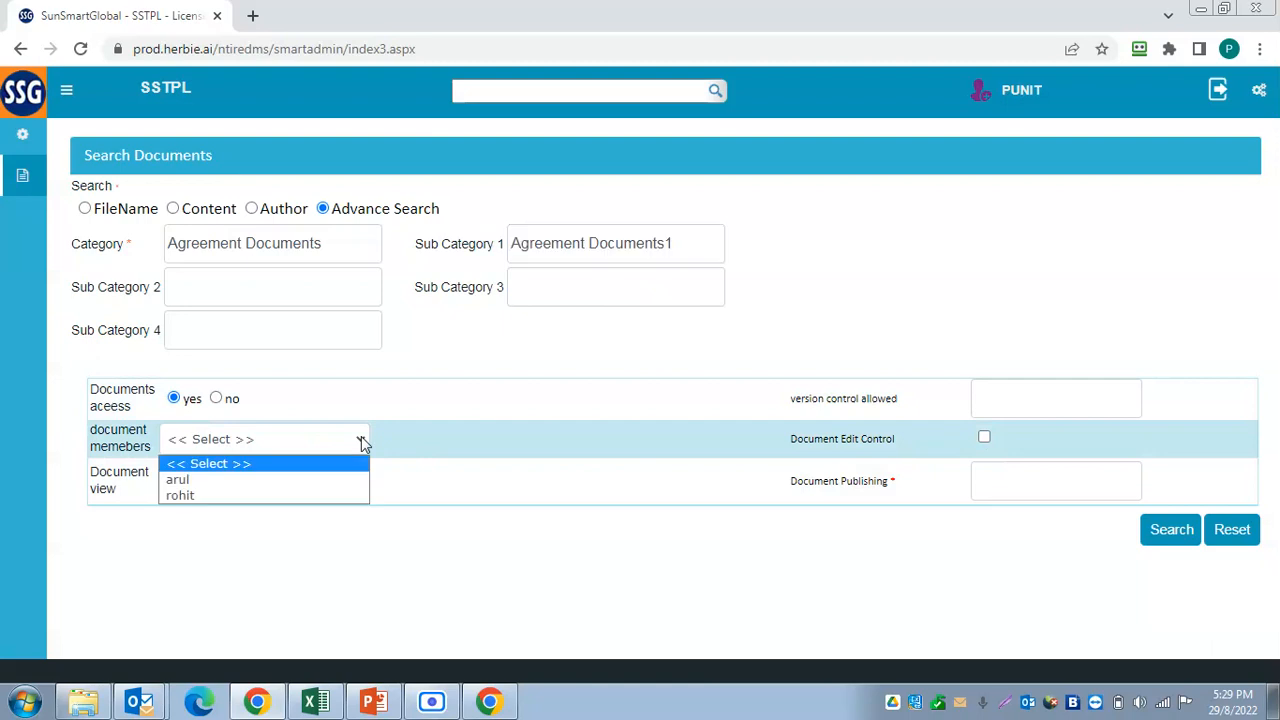
click(247, 496)
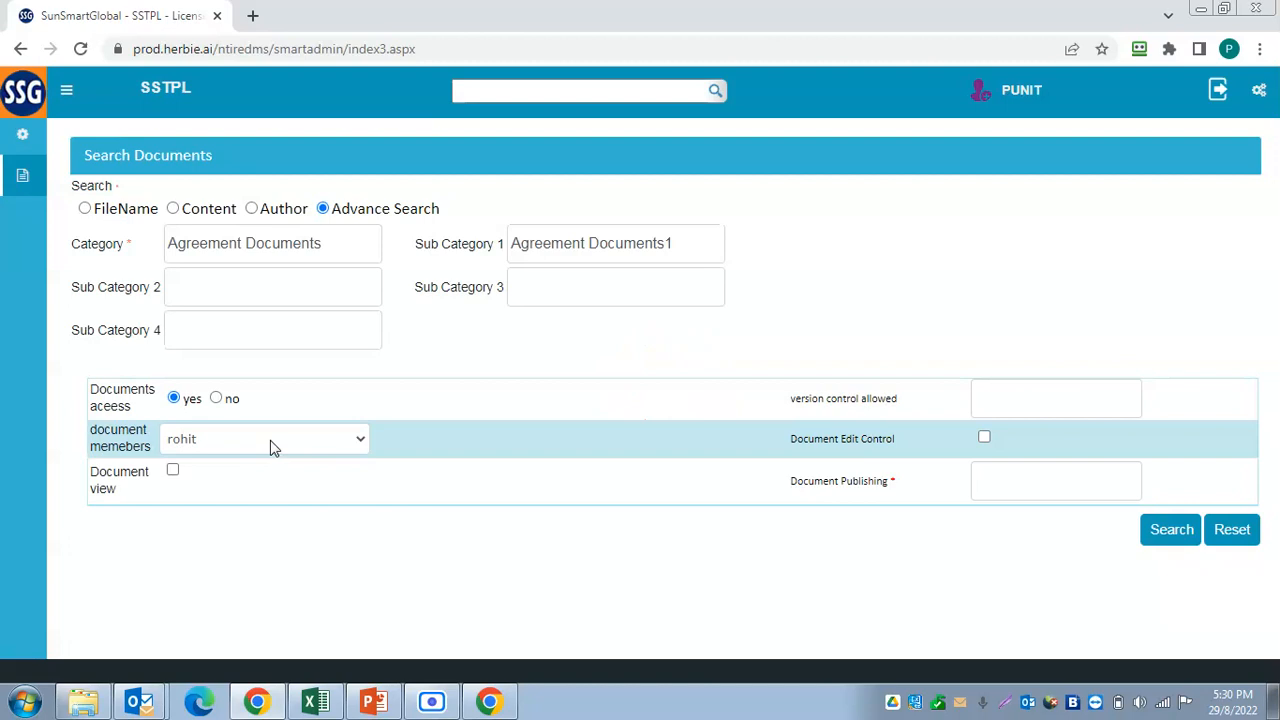
Step: Run the advanced search, view LMS-BRD.pdf from the results and close the document view
click(1158, 527)
scroll(600, 462, down, 1)
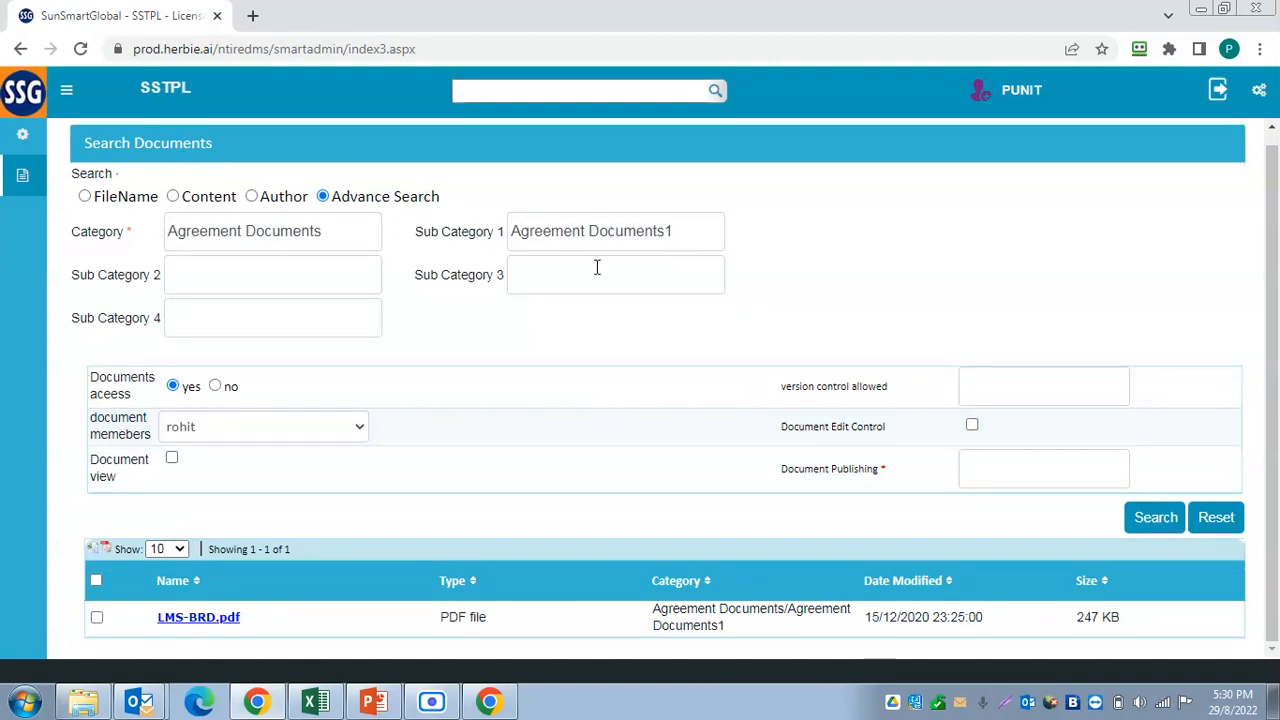
click(198, 618)
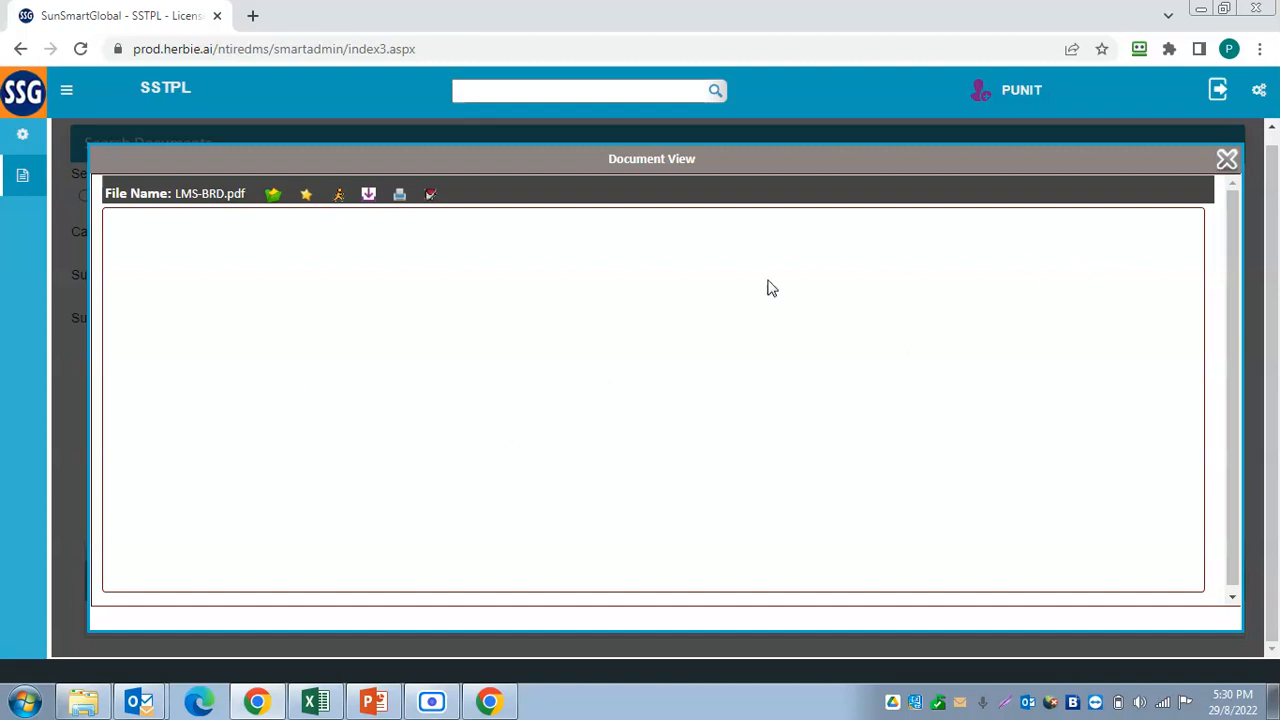
click(1227, 159)
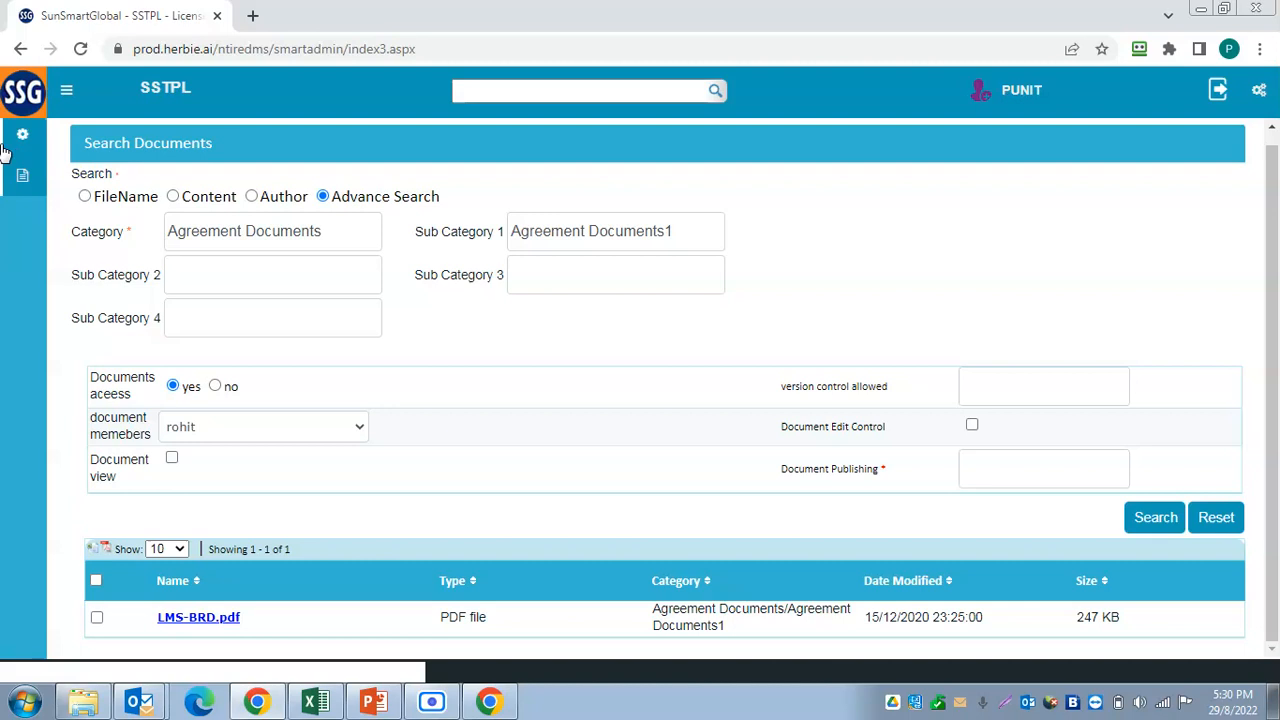
Step: Open the Publish Document page of the DMS Document Publishing module
click(18, 178)
click(199, 304)
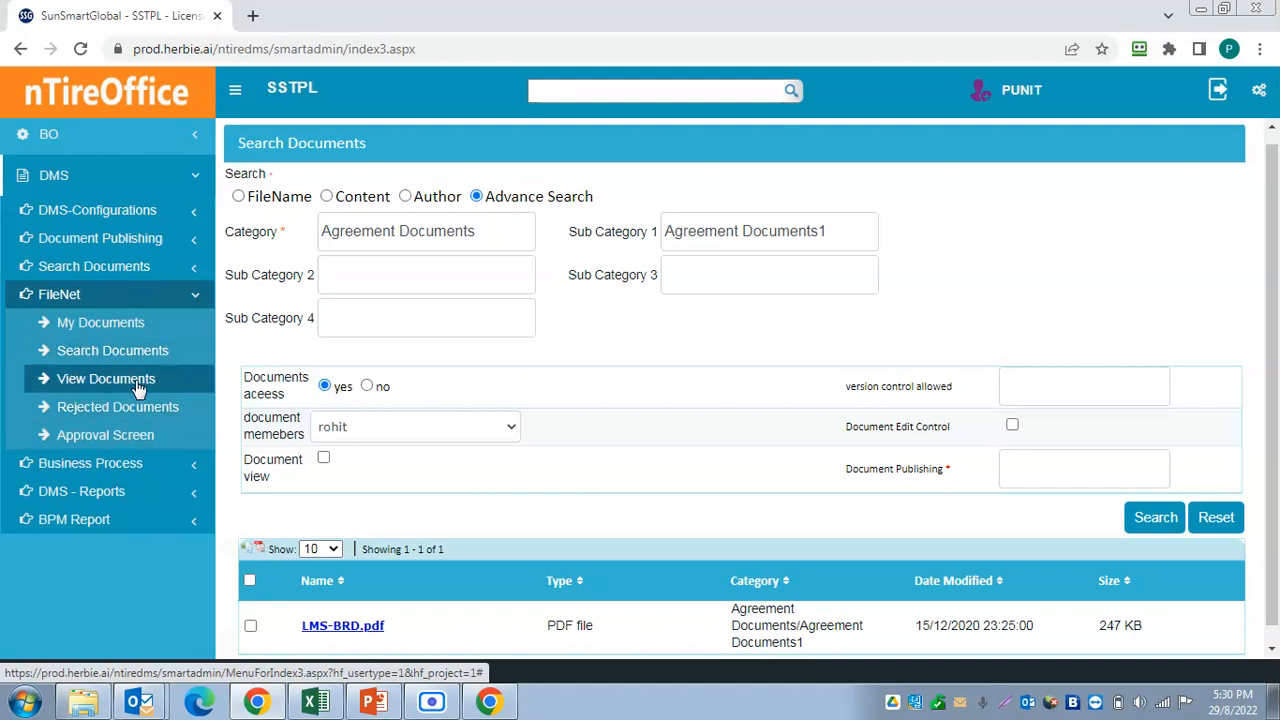
click(198, 295)
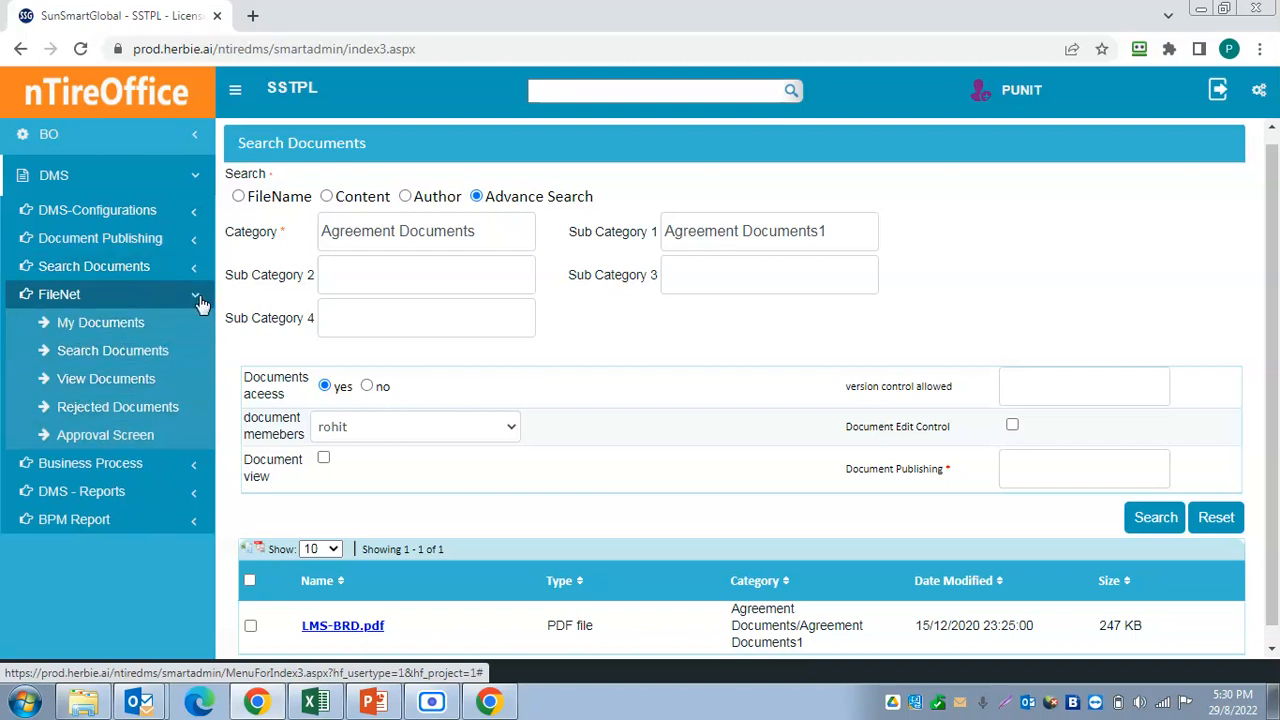
click(198, 246)
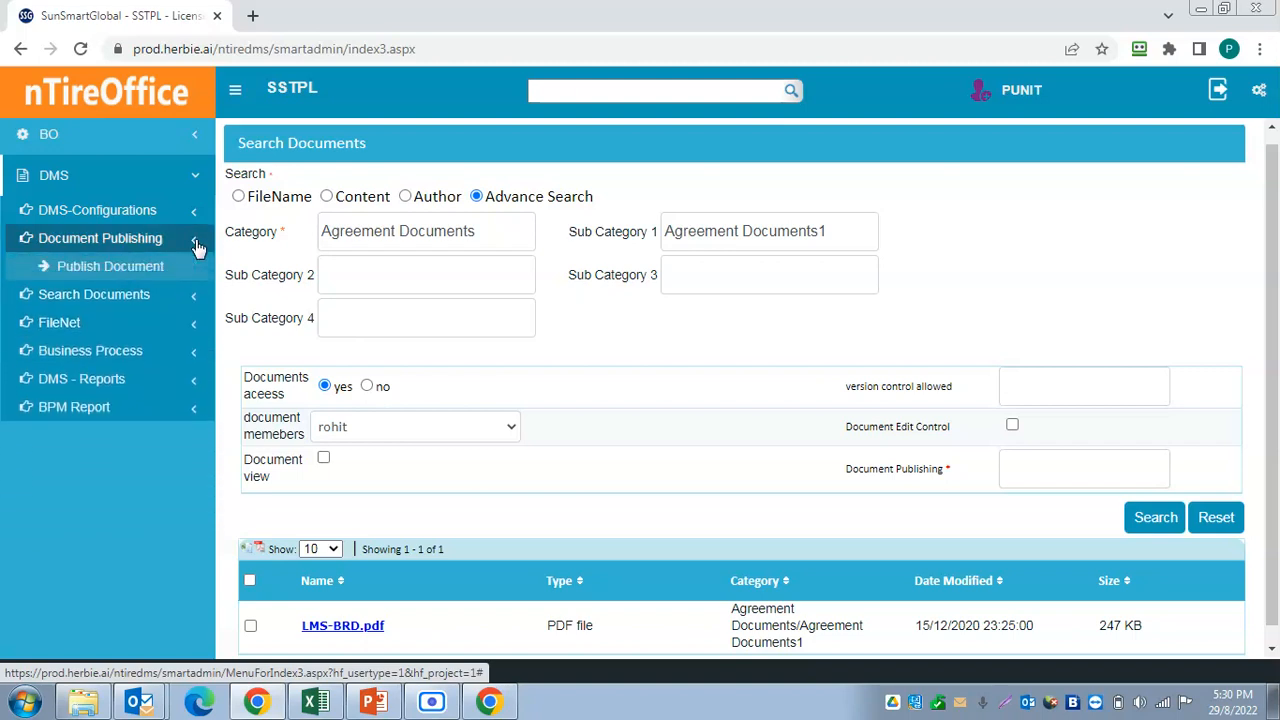
click(125, 275)
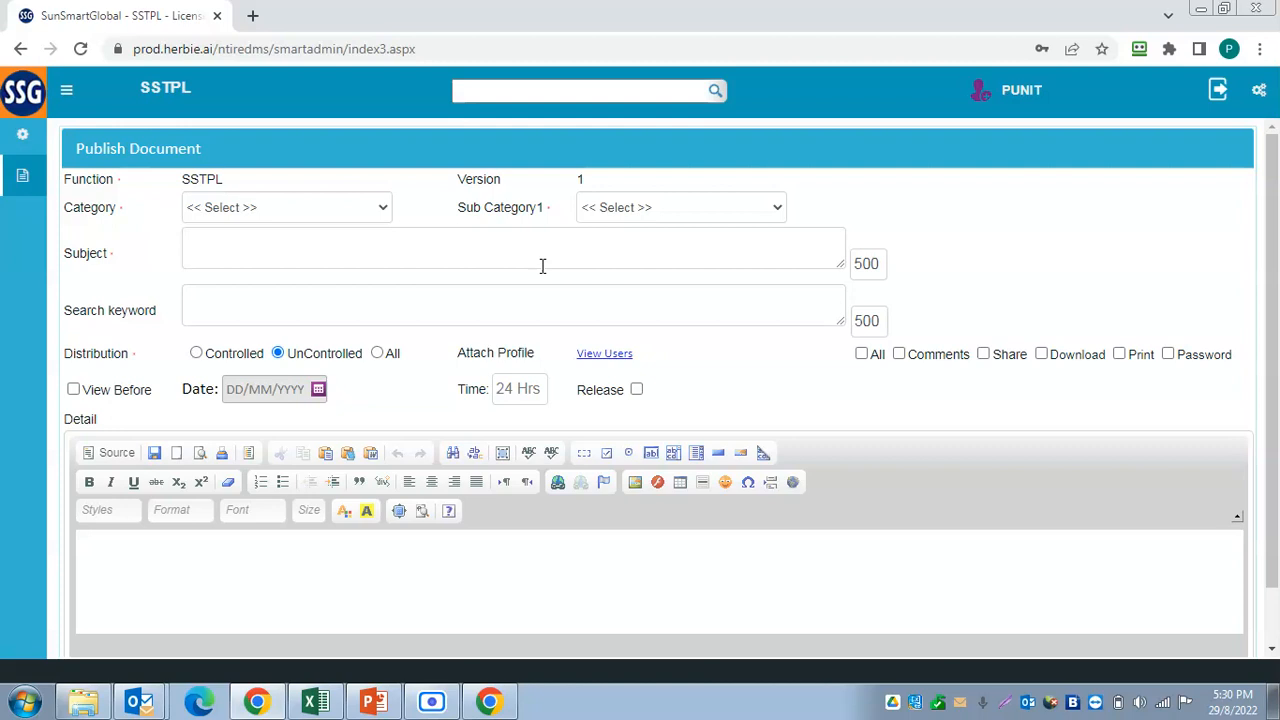
Step: Set the category of the document being published to Account Documents and Sub Category1 to Account Documents 1
click(375, 203)
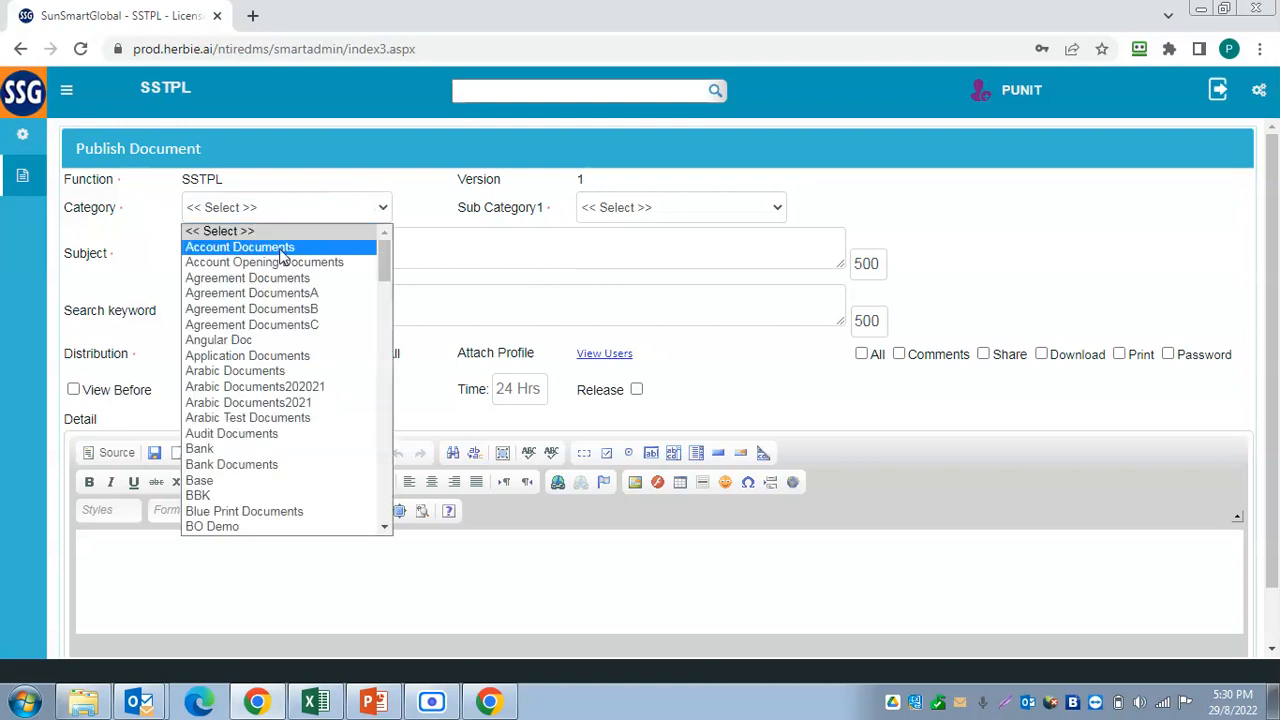
click(281, 278)
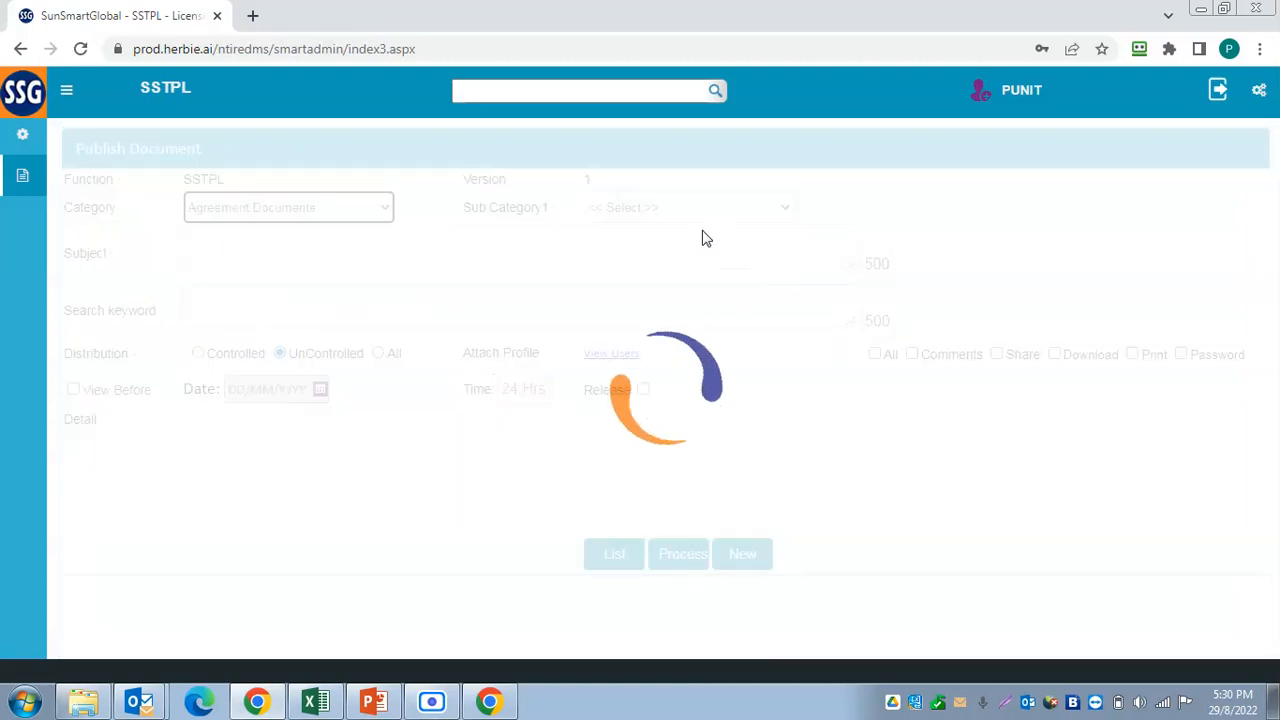
click(389, 211)
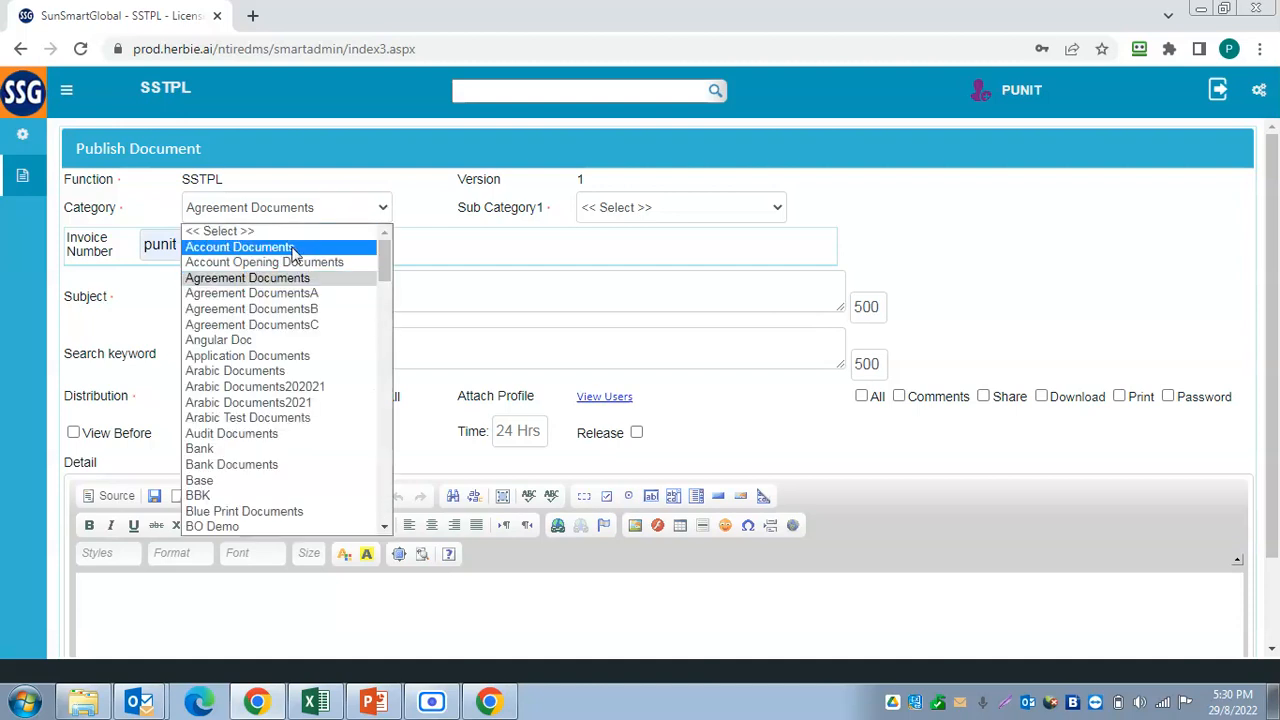
click(257, 245)
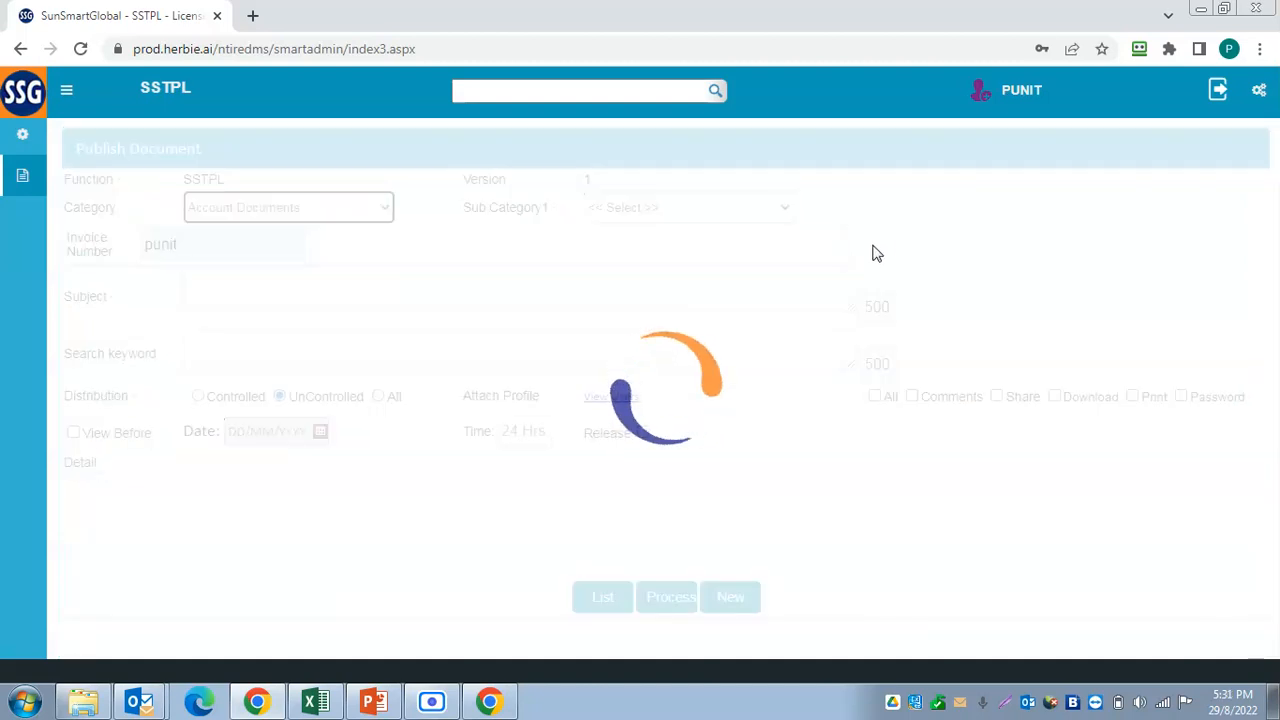
click(753, 210)
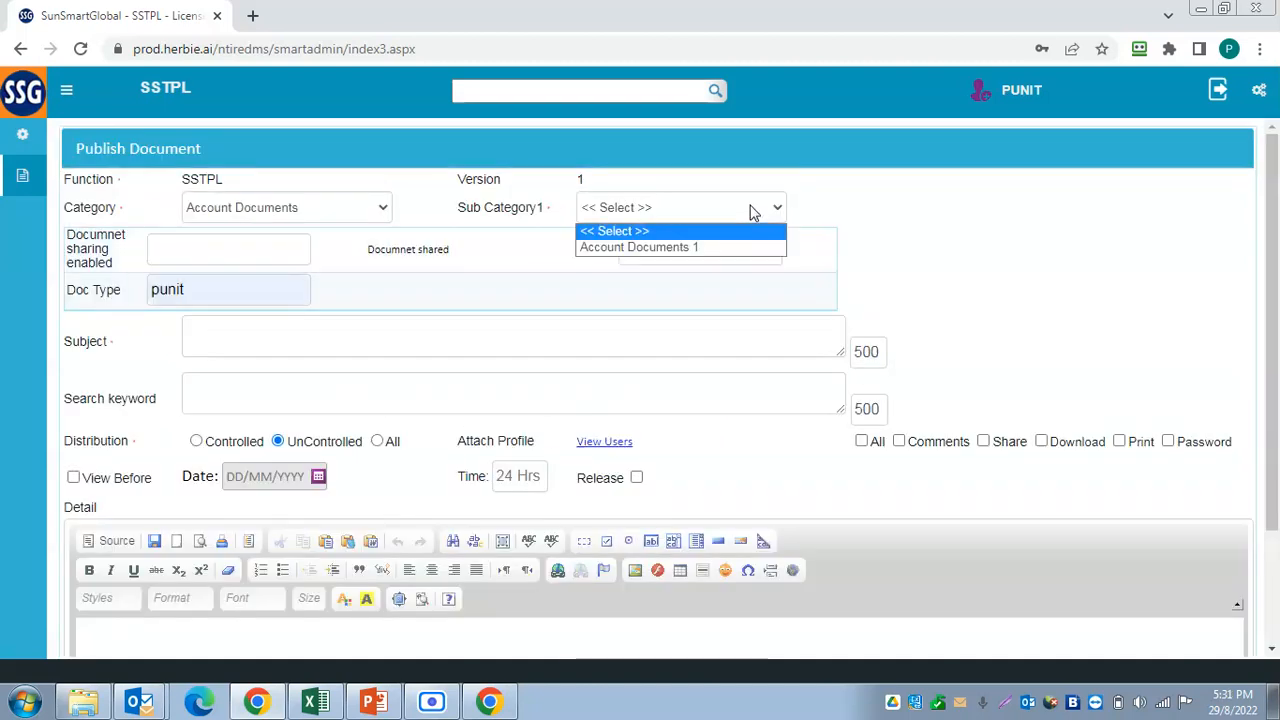
click(689, 248)
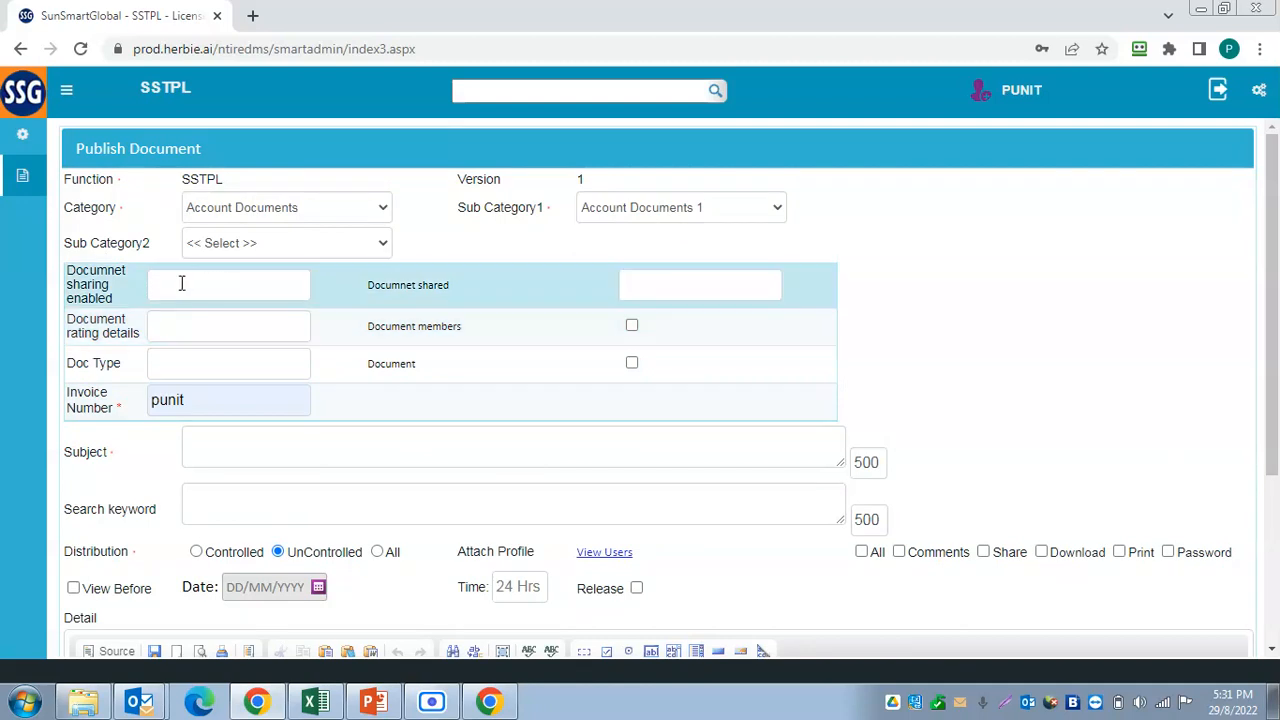
Step: Examine the Publish Document form's fields, from sharing, rating, document type and invoice number to subject, distribution and the detail editor
click(181, 283)
click(226, 326)
click(243, 363)
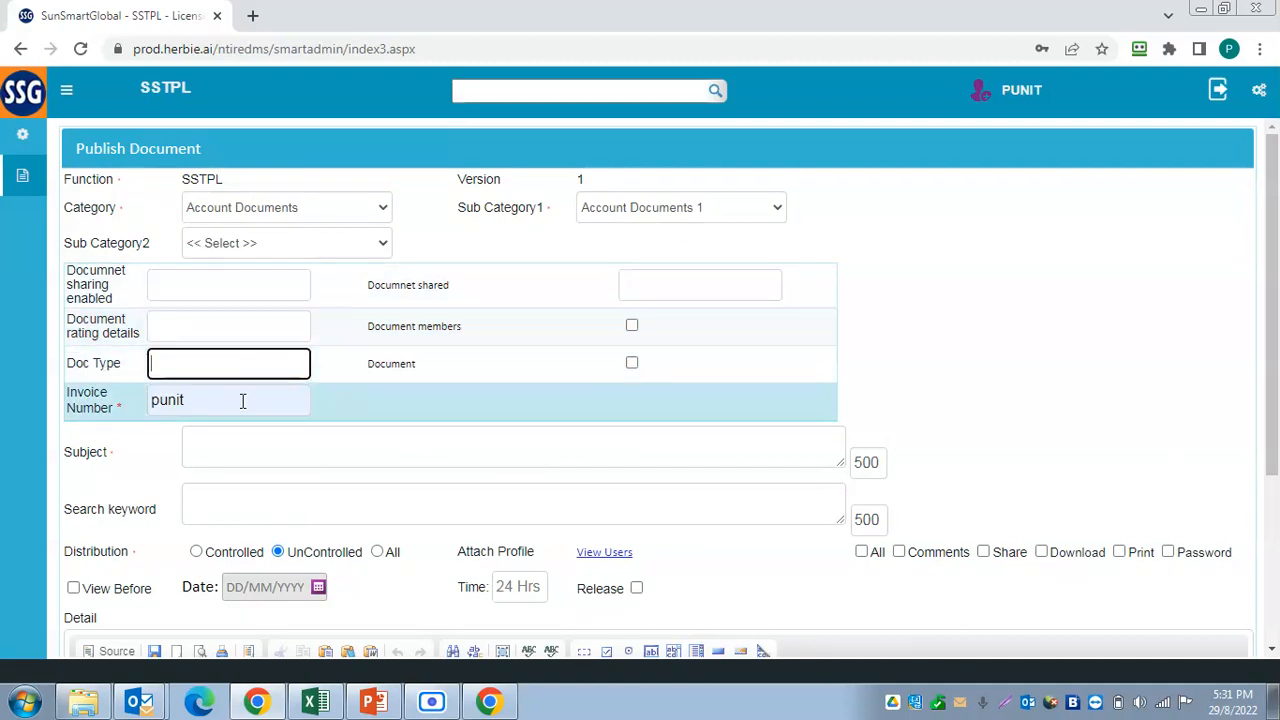
click(243, 400)
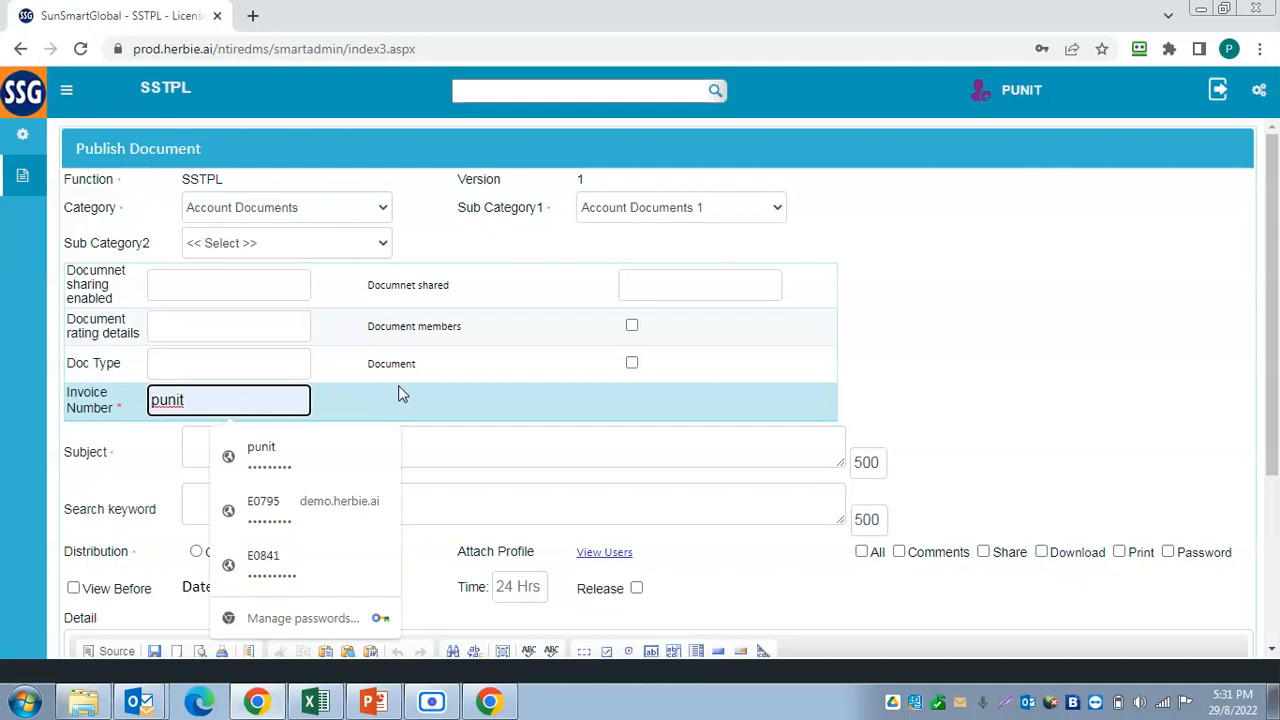
key(Escape)
click(345, 441)
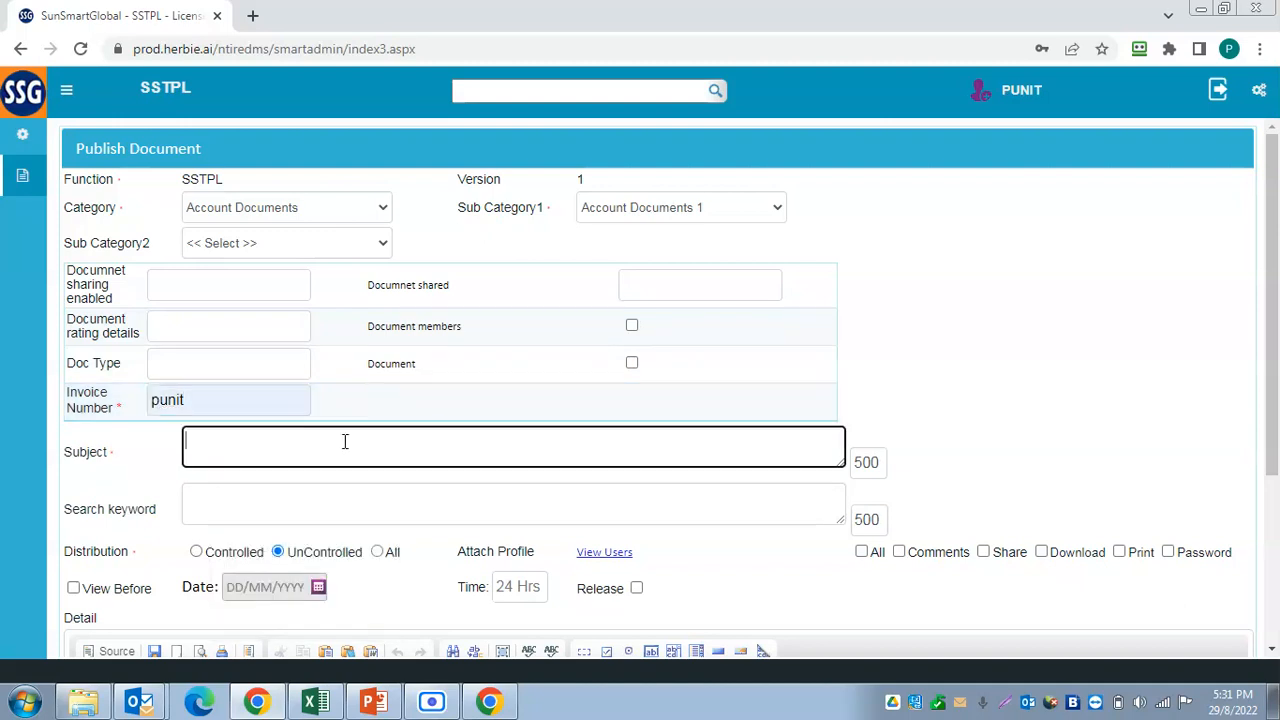
scroll(465, 428, down, 3)
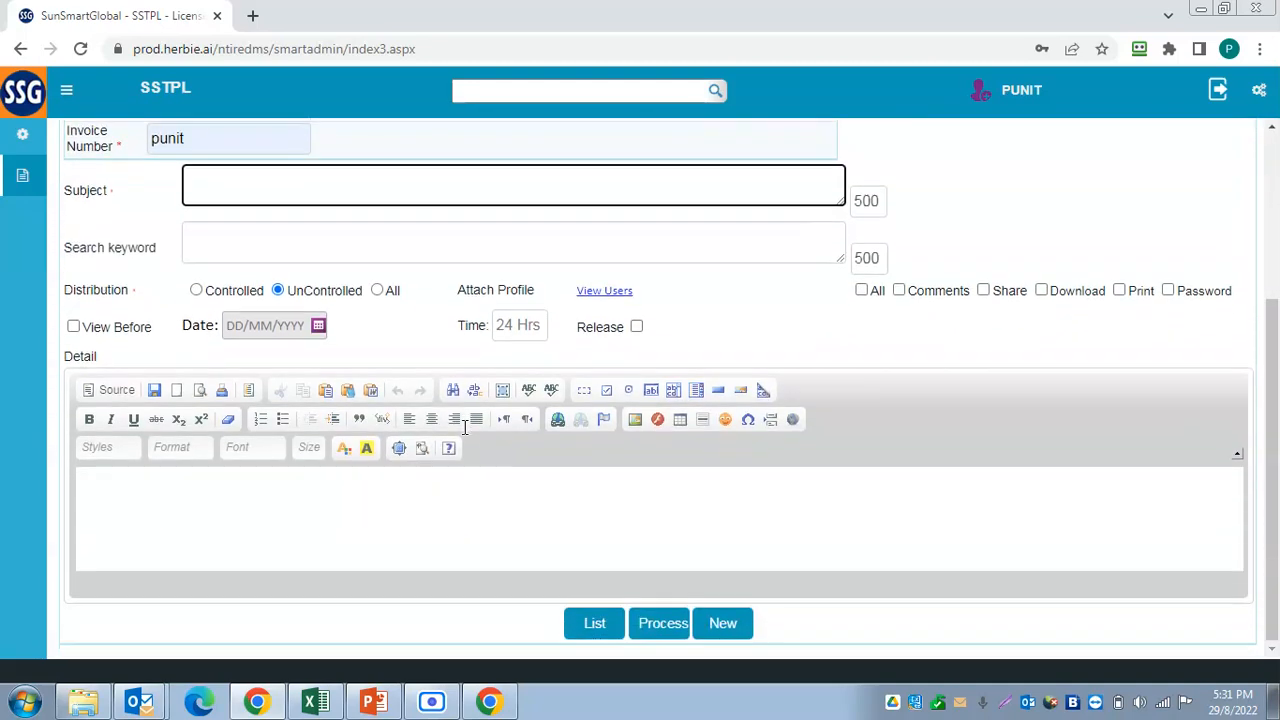
scroll(463, 427, up, 3)
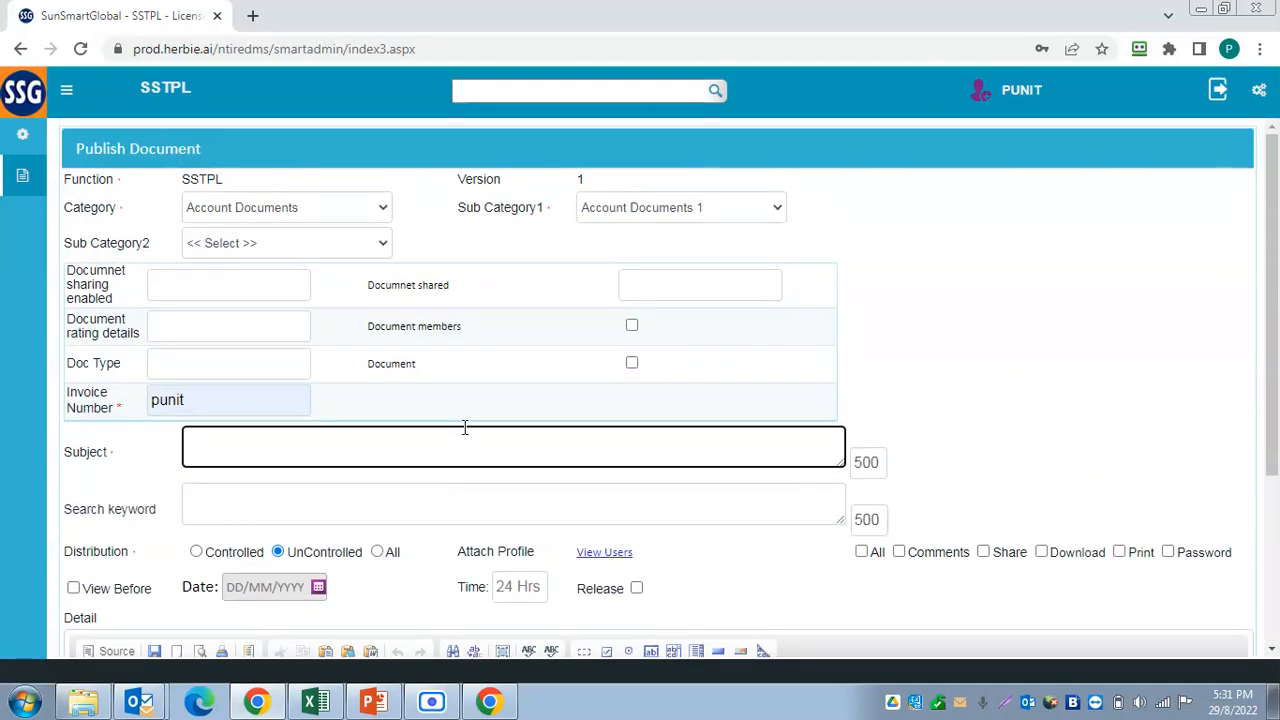
scroll(464, 427, down, 3)
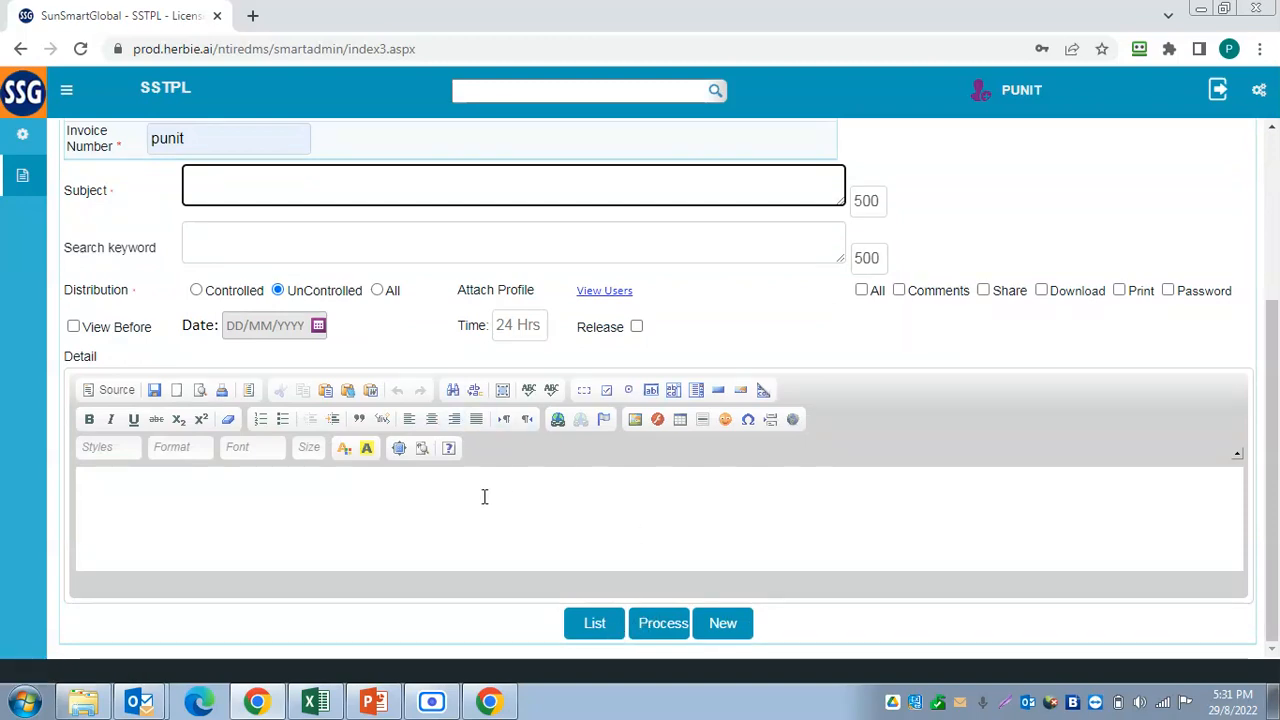
scroll(484, 497, up, 3)
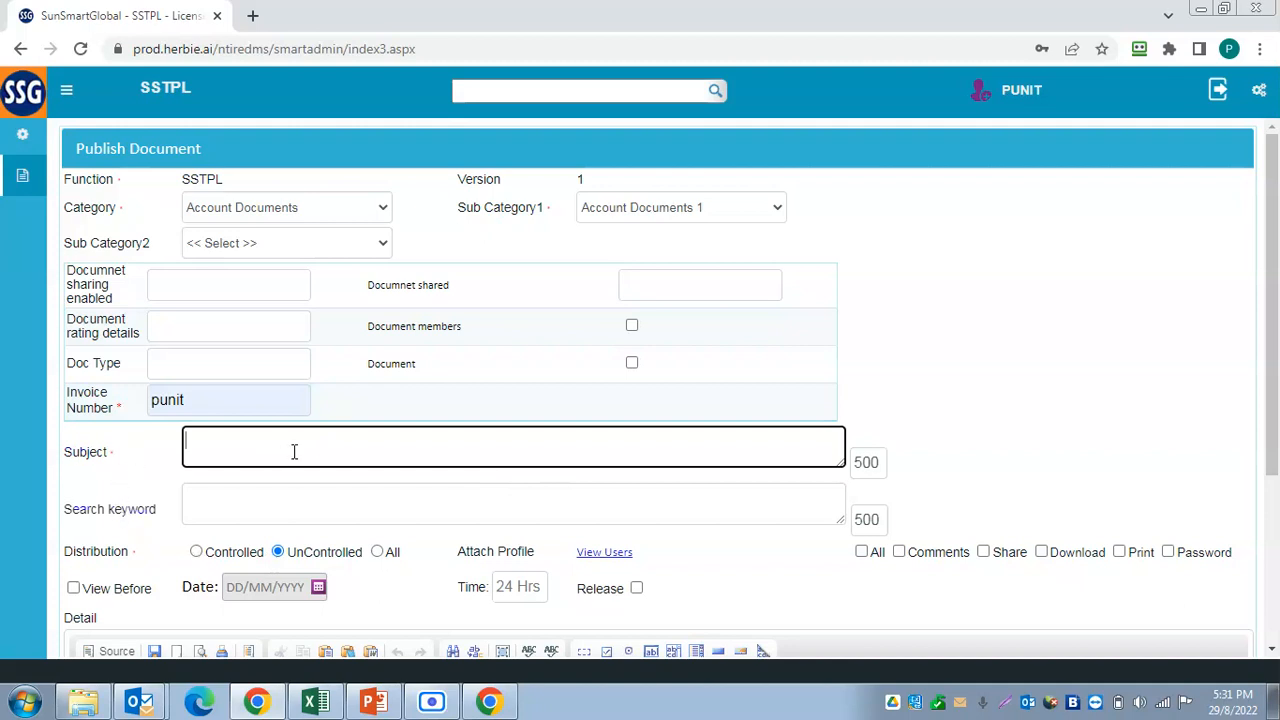
Step: Enter "Memo to all Employees" as the document's subject and view the users attached through the distribution profile
text(Memo to all Employees)
key(ctrl+a)
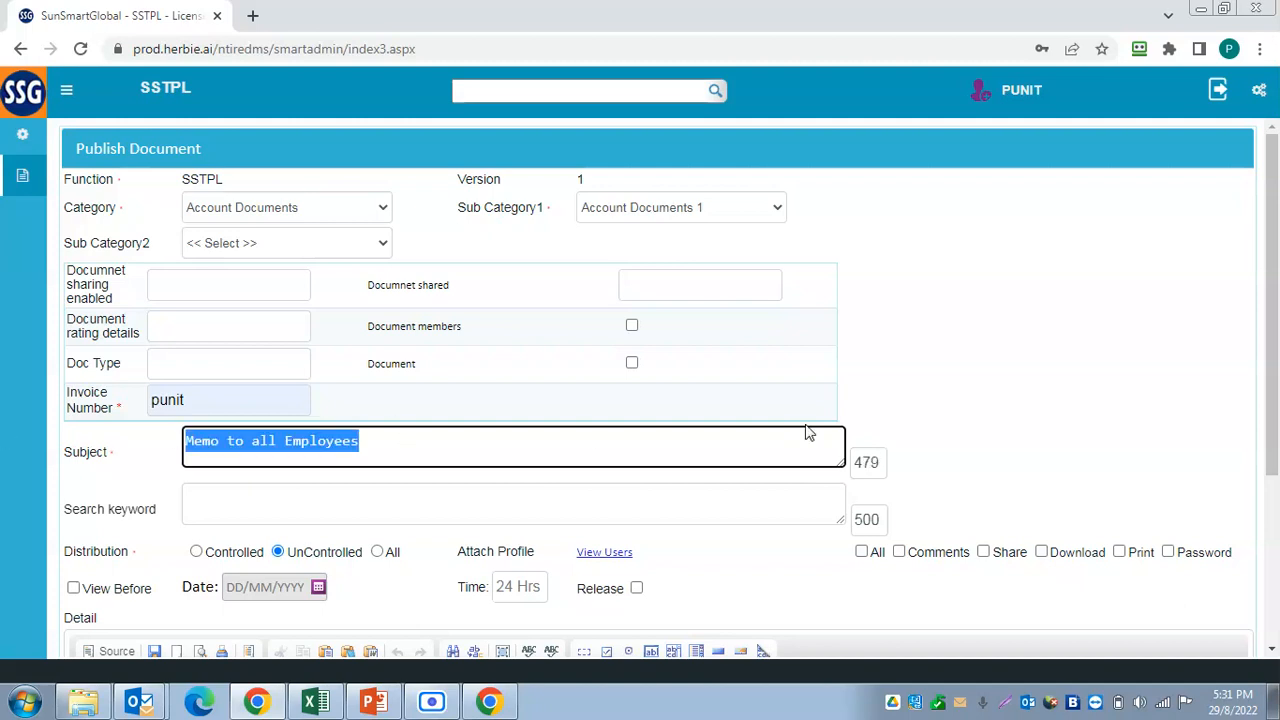
scroll(586, 371, down, 3)
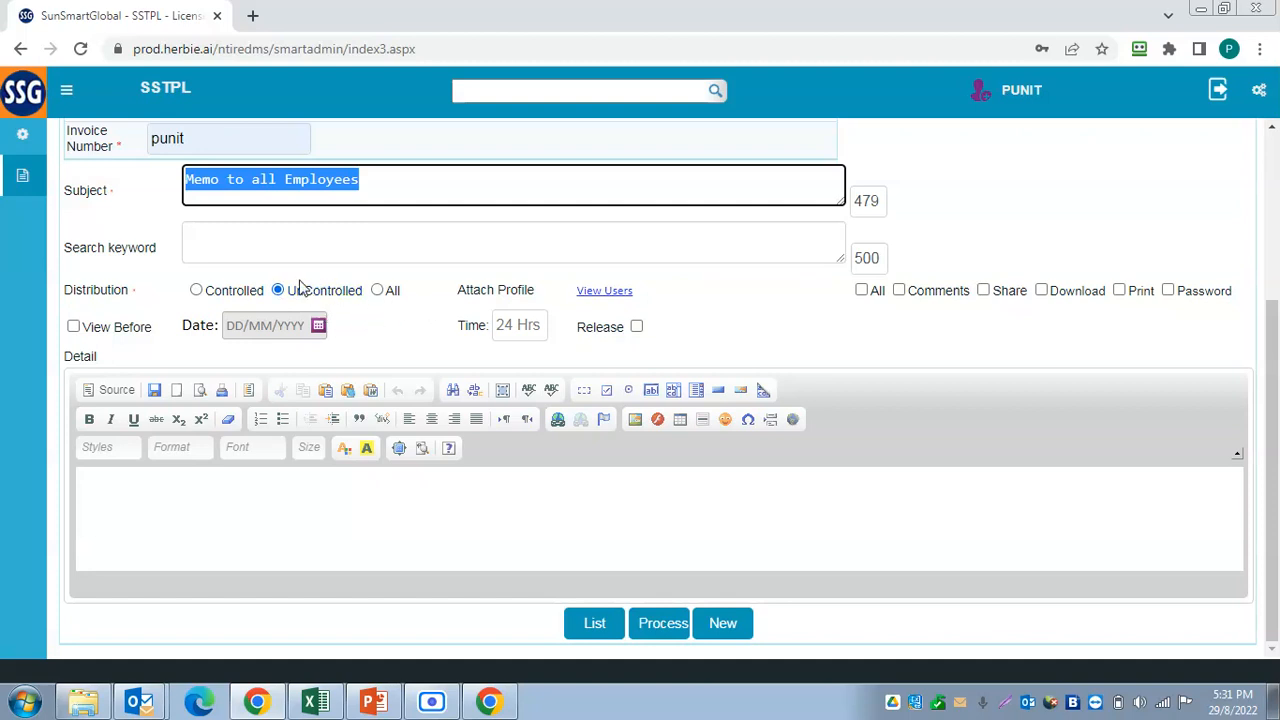
click(606, 292)
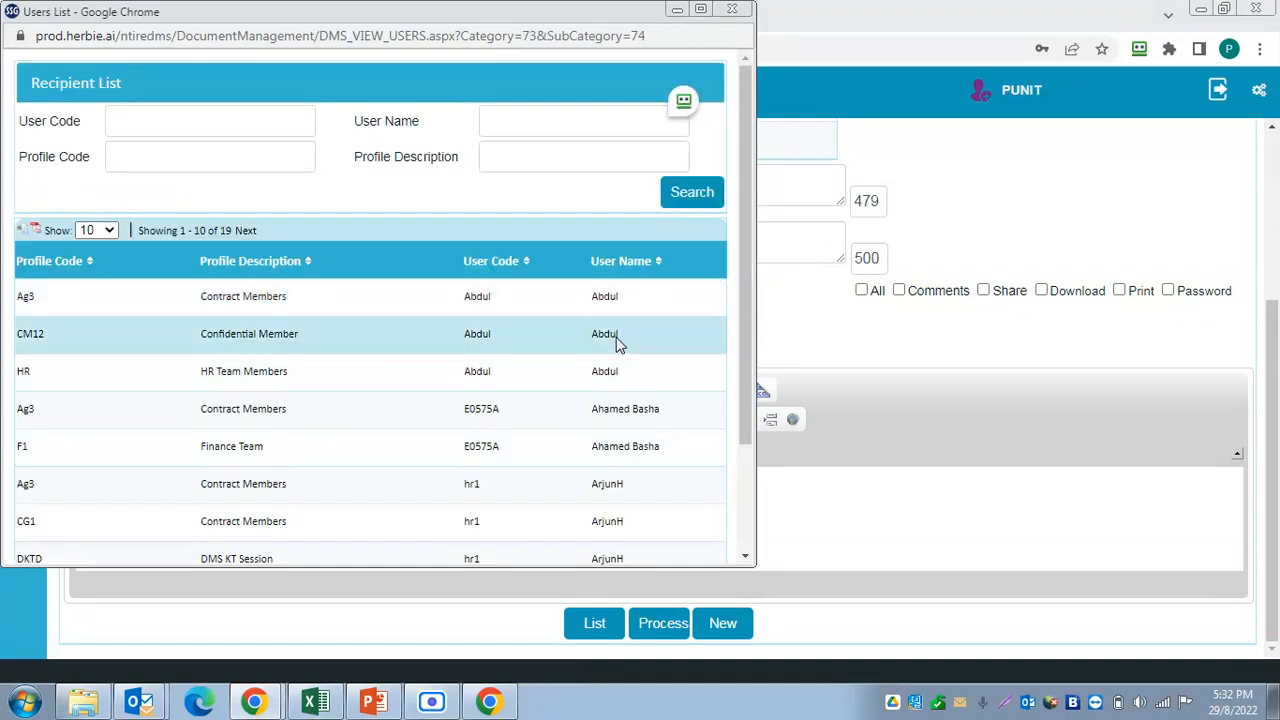
Step: Close the recipient list, set the memo's distribution to All and process the document for publishing
click(733, 11)
click(195, 290)
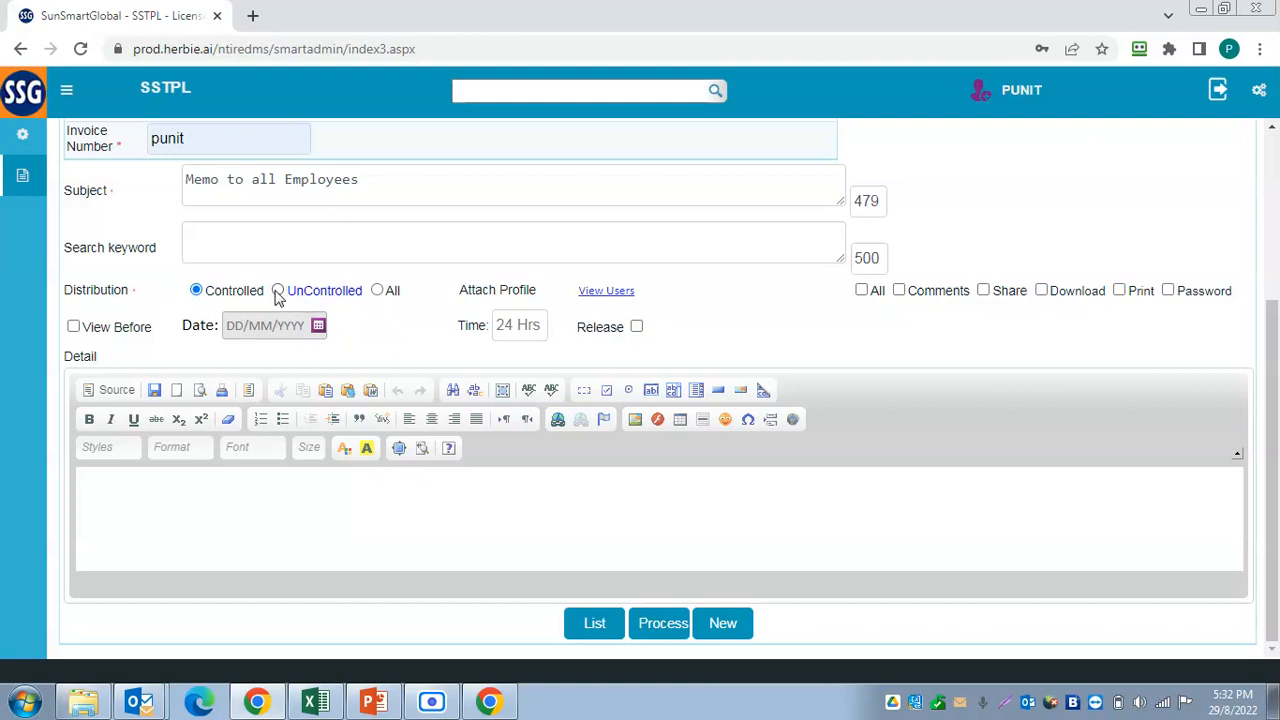
scroll(446, 546, up, 3)
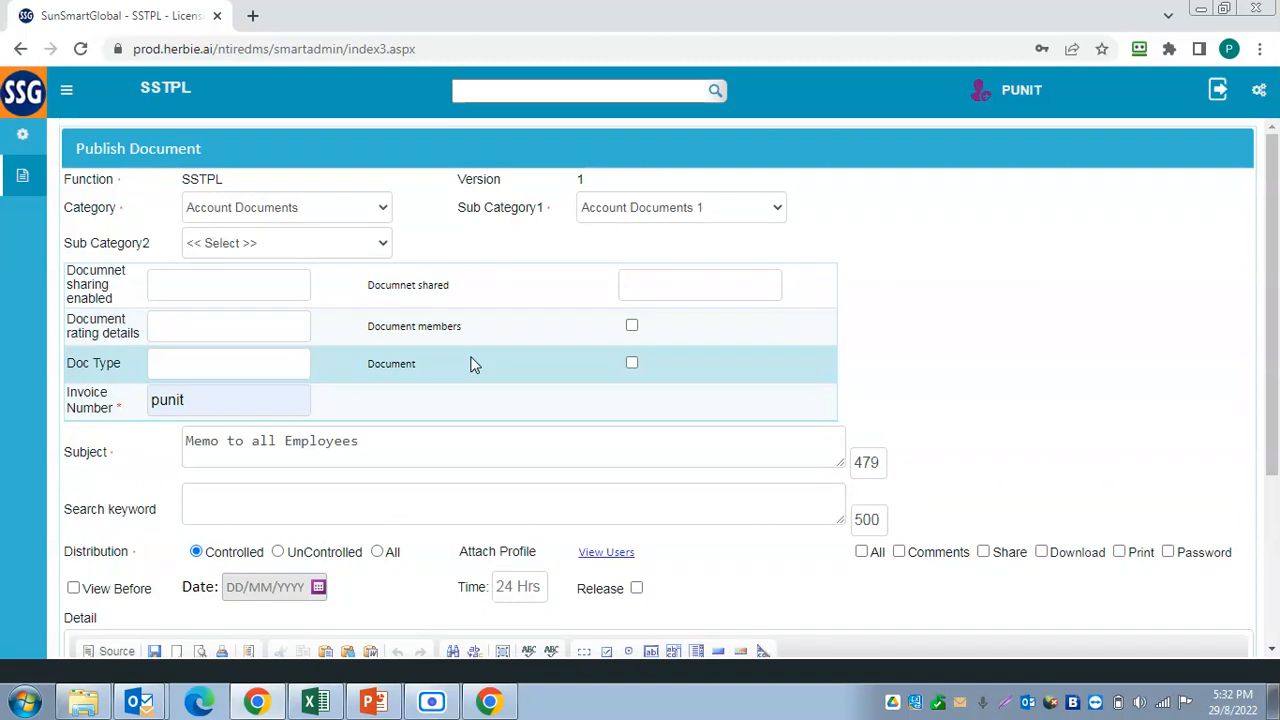
click(279, 552)
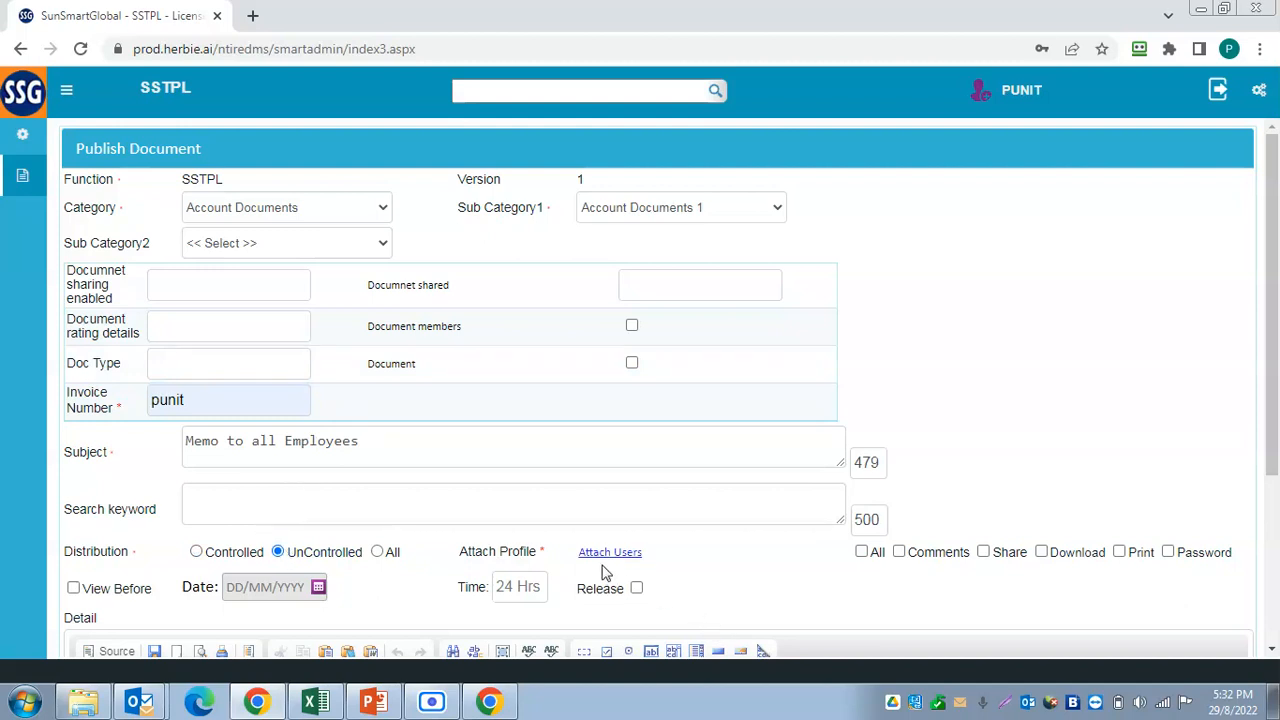
click(378, 552)
scroll(462, 485, down, 3)
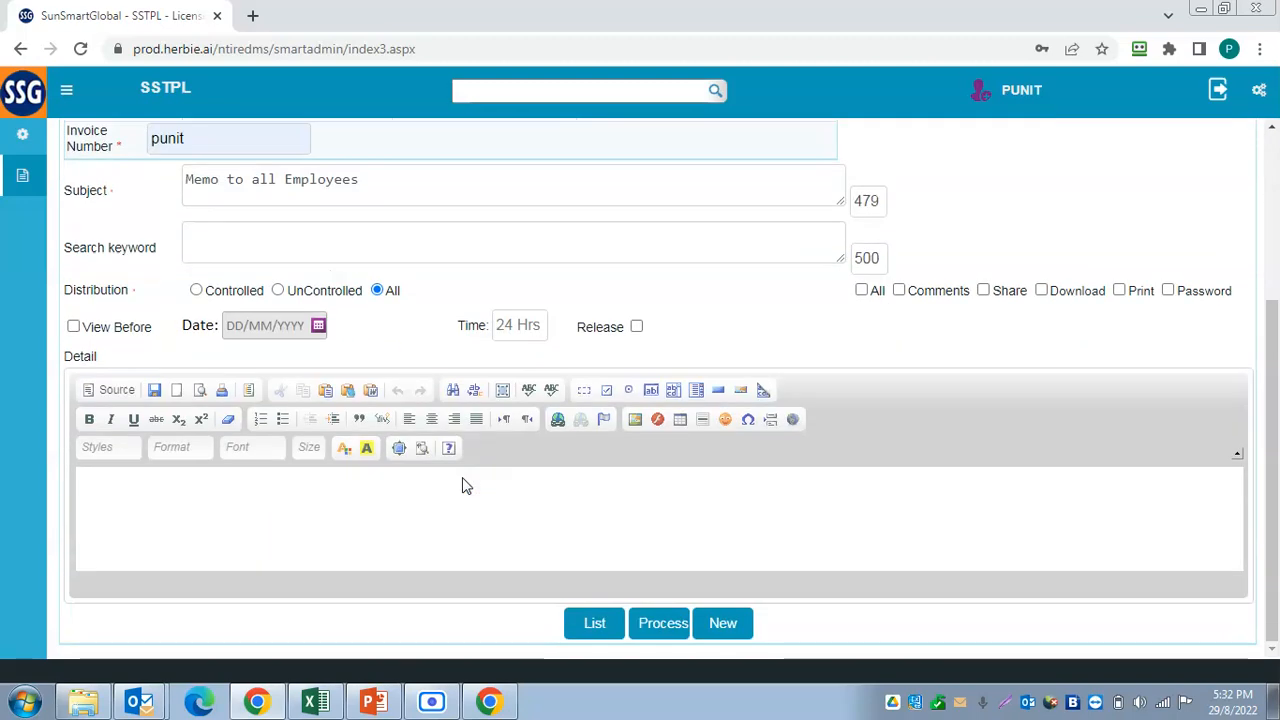
click(652, 625)
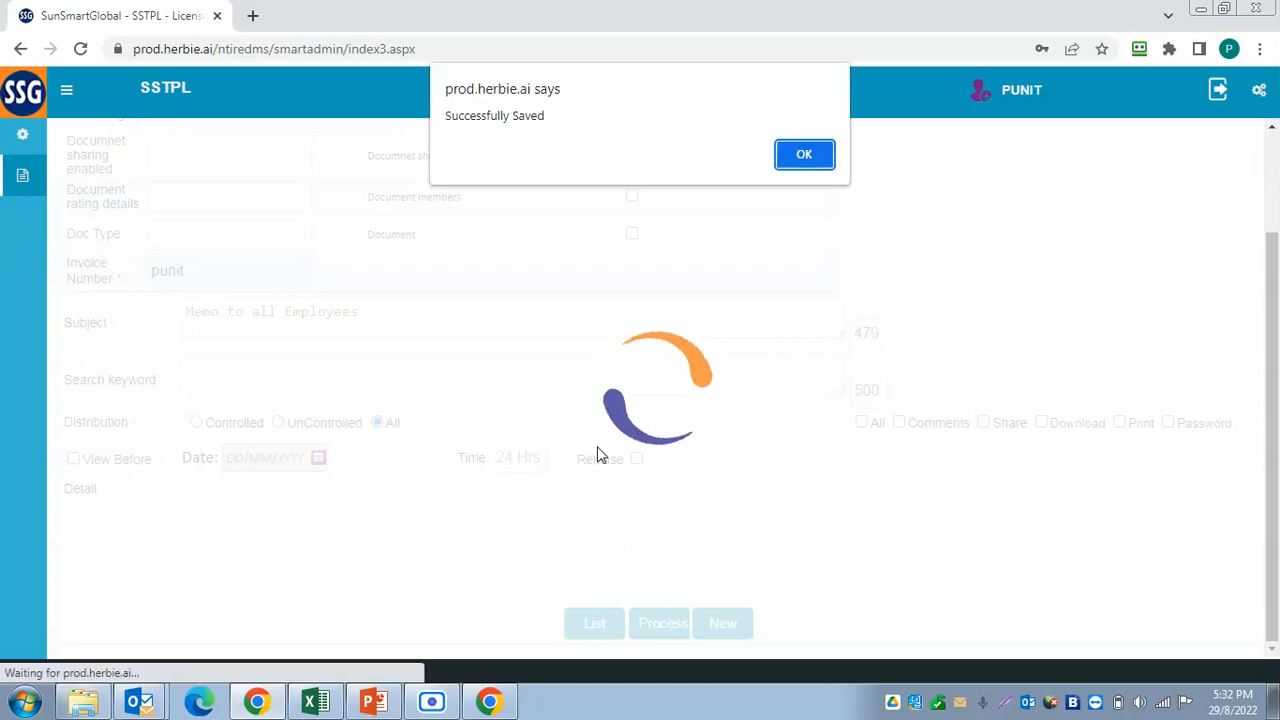
click(803, 153)
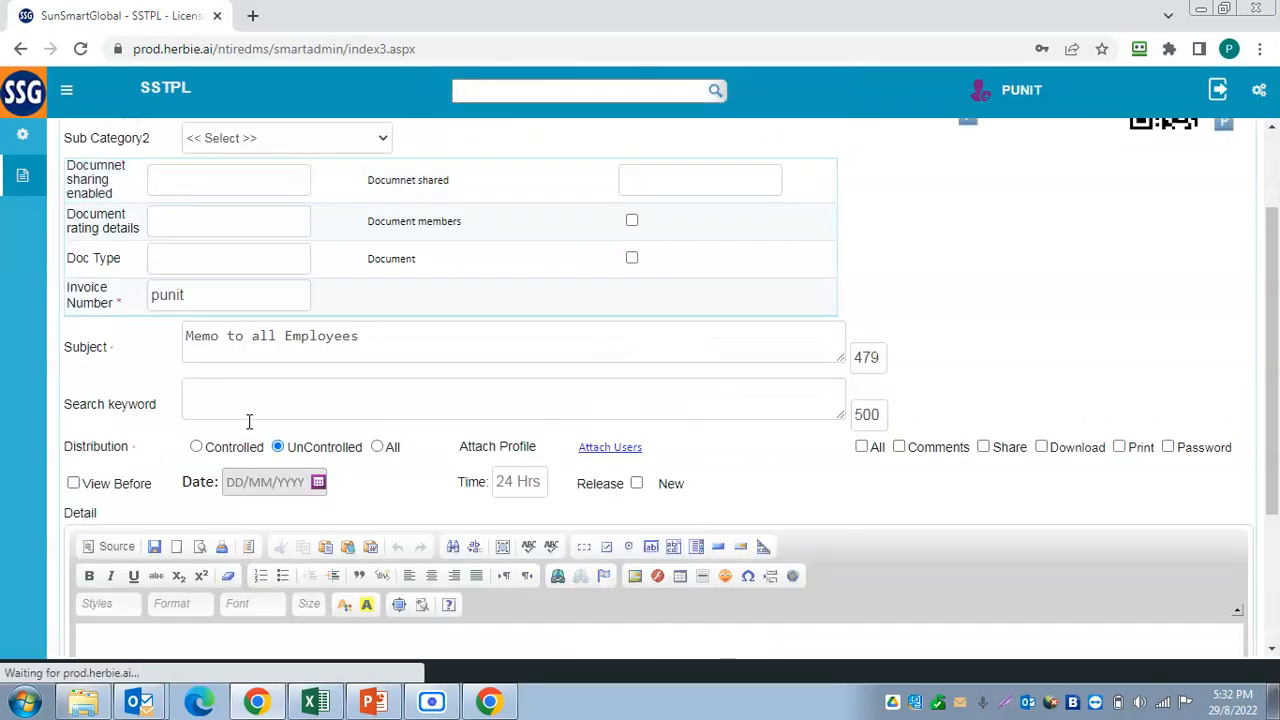
Step: Show the published document's attachments section and view the available file upload options
scroll(310, 441, down, 2)
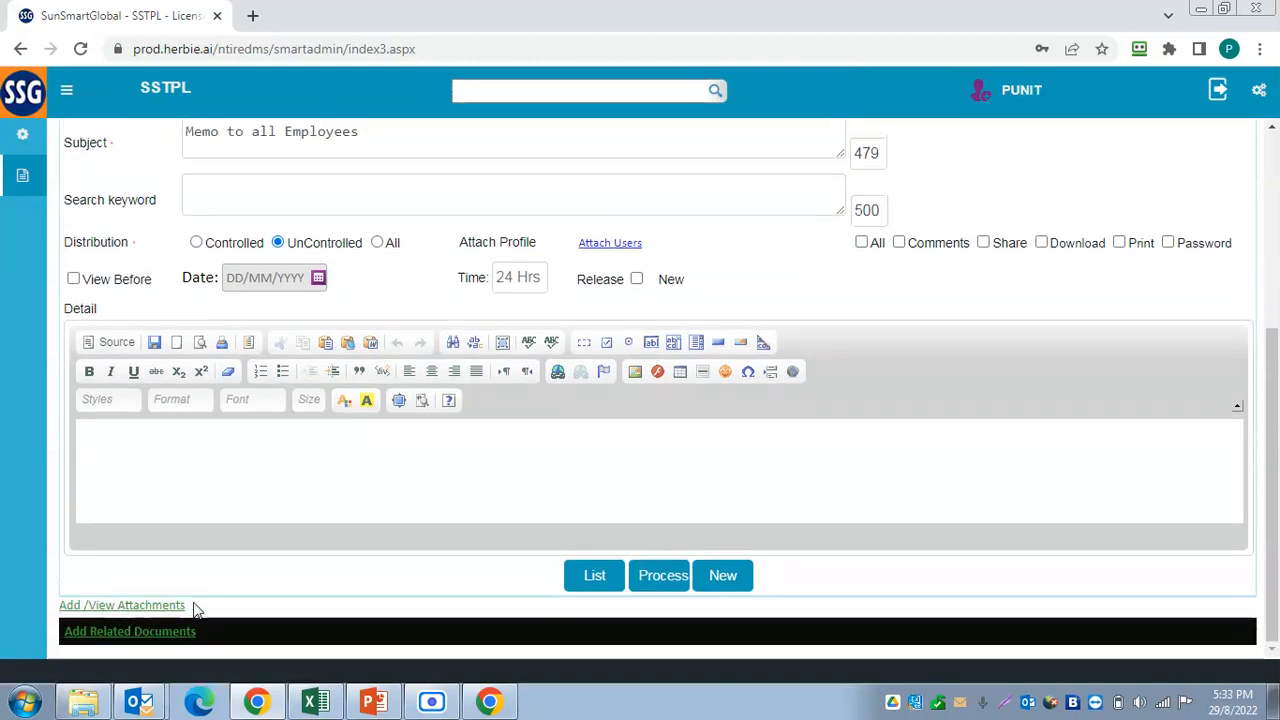
scroll(360, 546, down, 4)
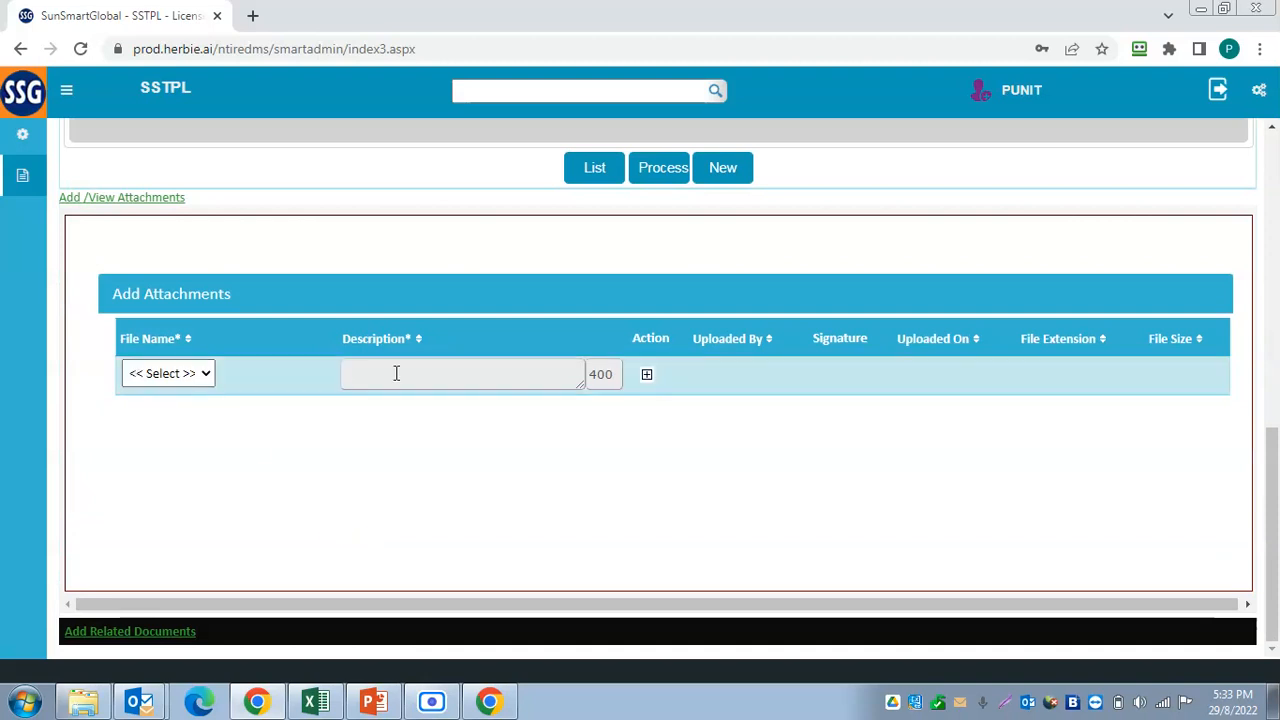
click(203, 380)
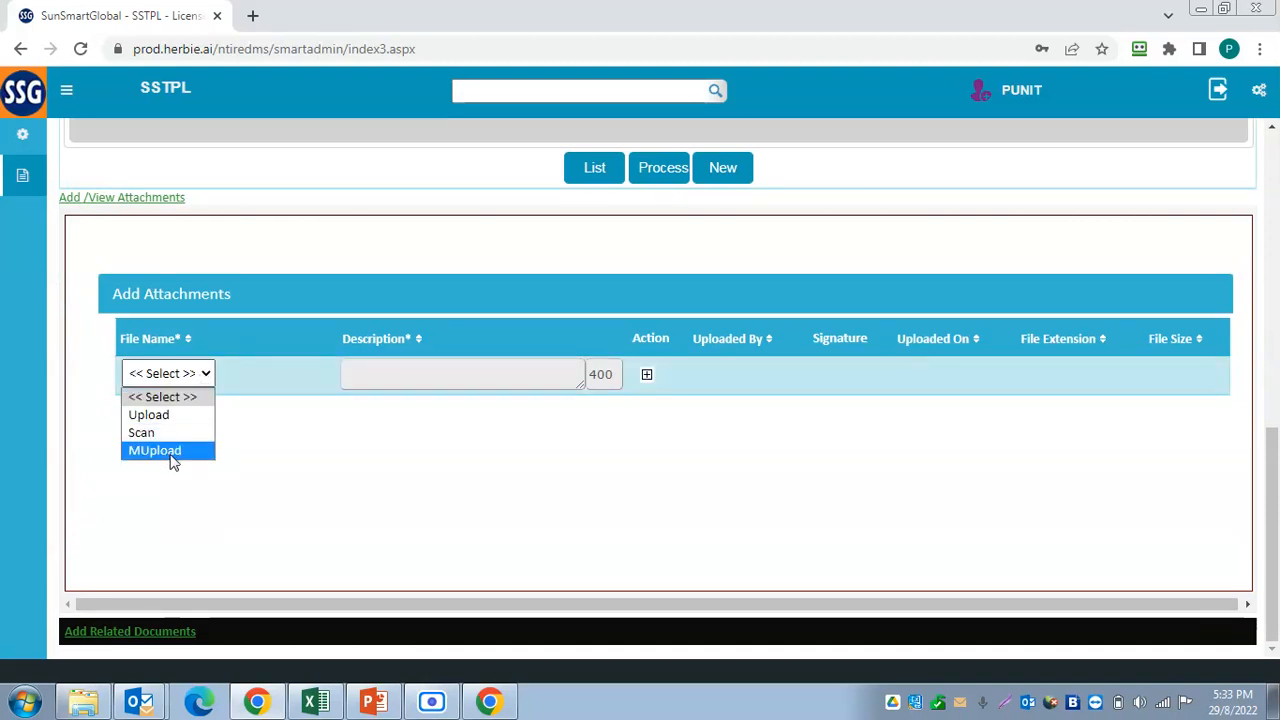
click(209, 374)
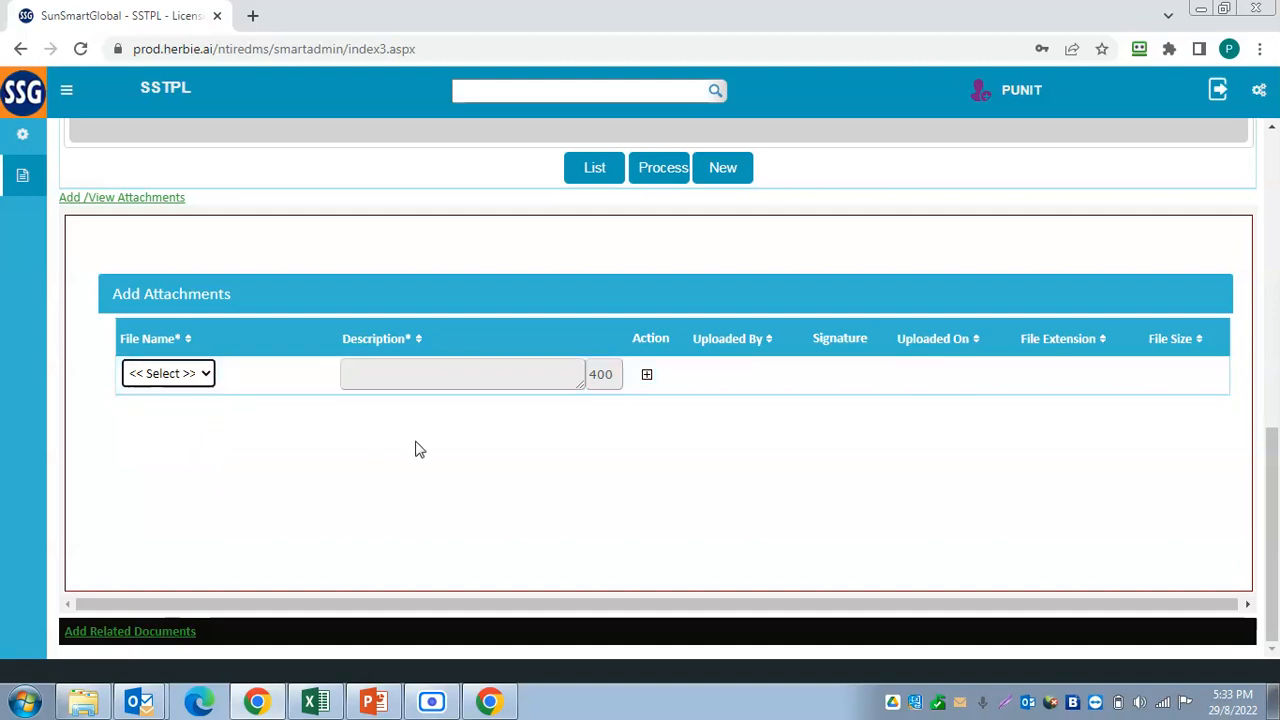
Step: Open the related documents section of the memo and review all assigned Account Documents 1 entries on a single page
click(110, 632)
scroll(323, 449, down, 5)
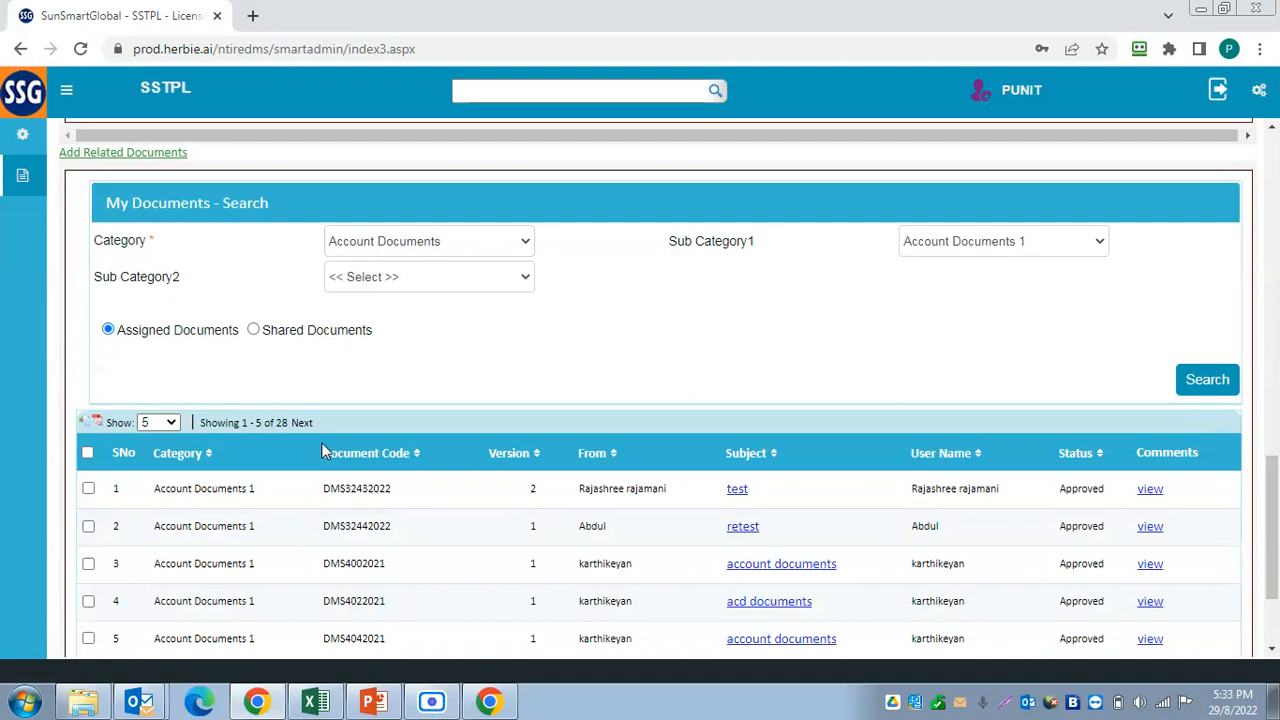
scroll(322, 450, up, 2)
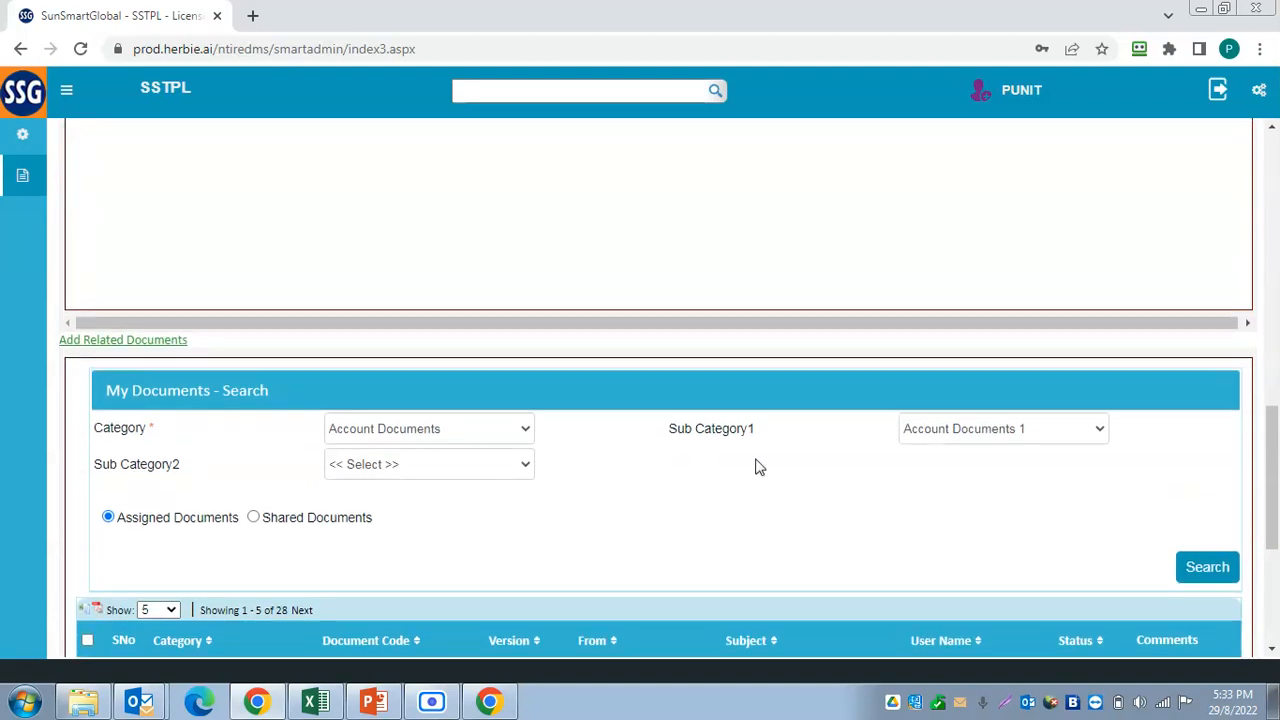
scroll(600, 448, down, 2)
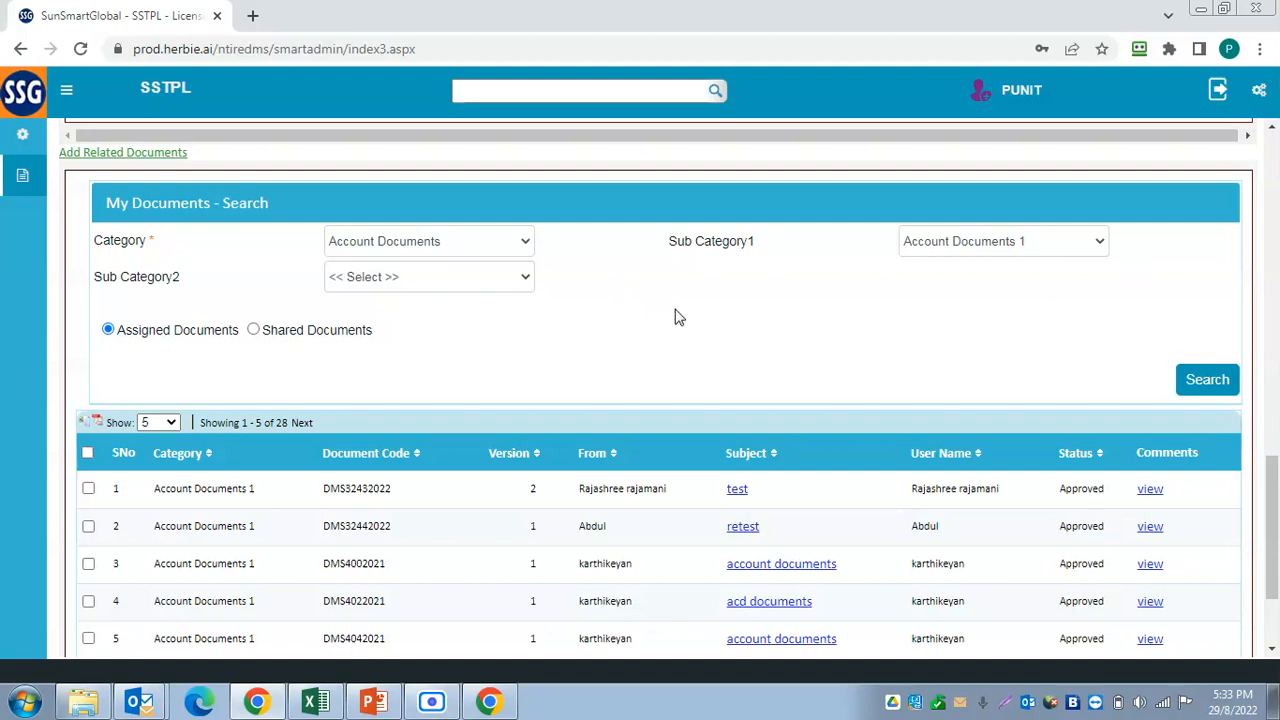
scroll(375, 543, down, 2)
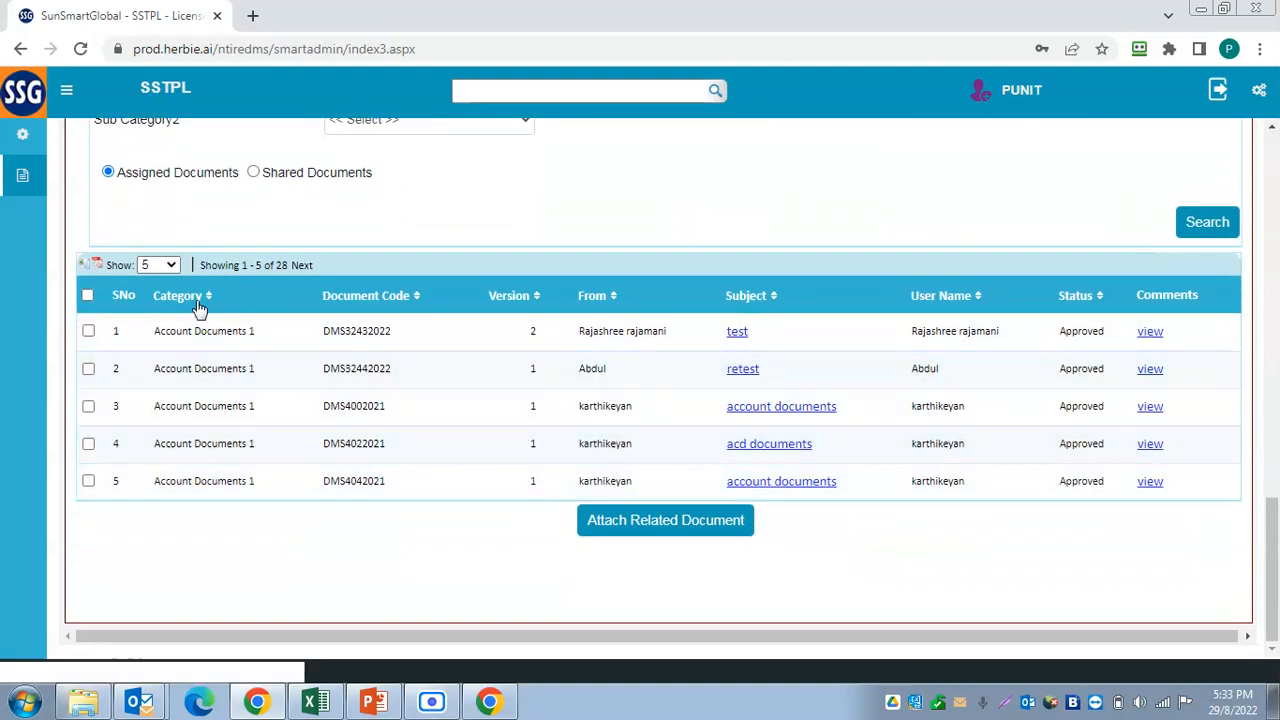
click(160, 265)
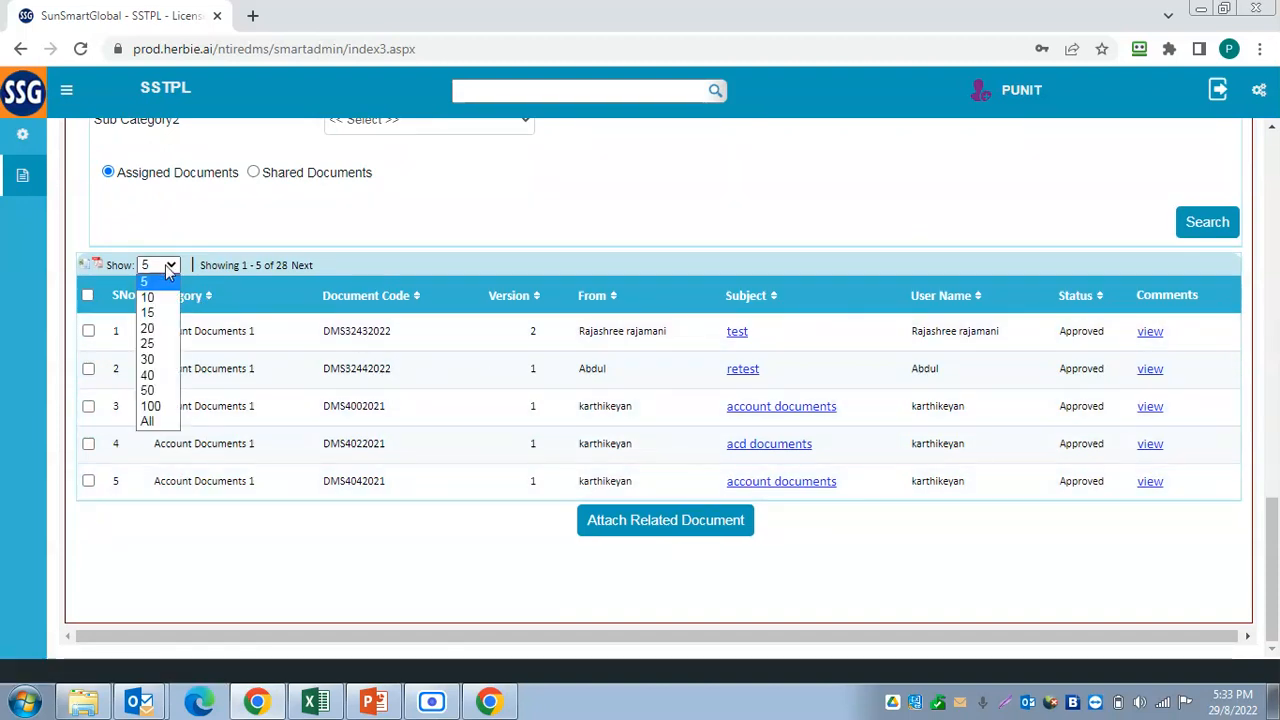
click(162, 426)
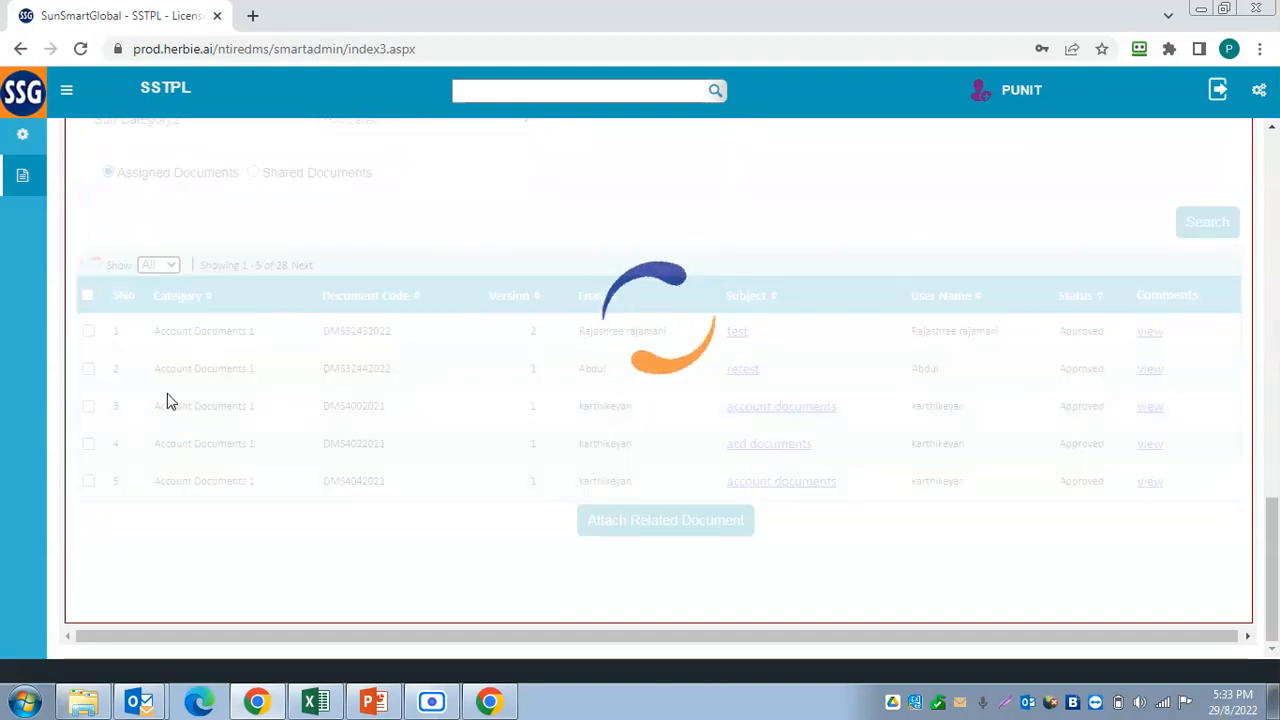
scroll(903, 594, down, 8)
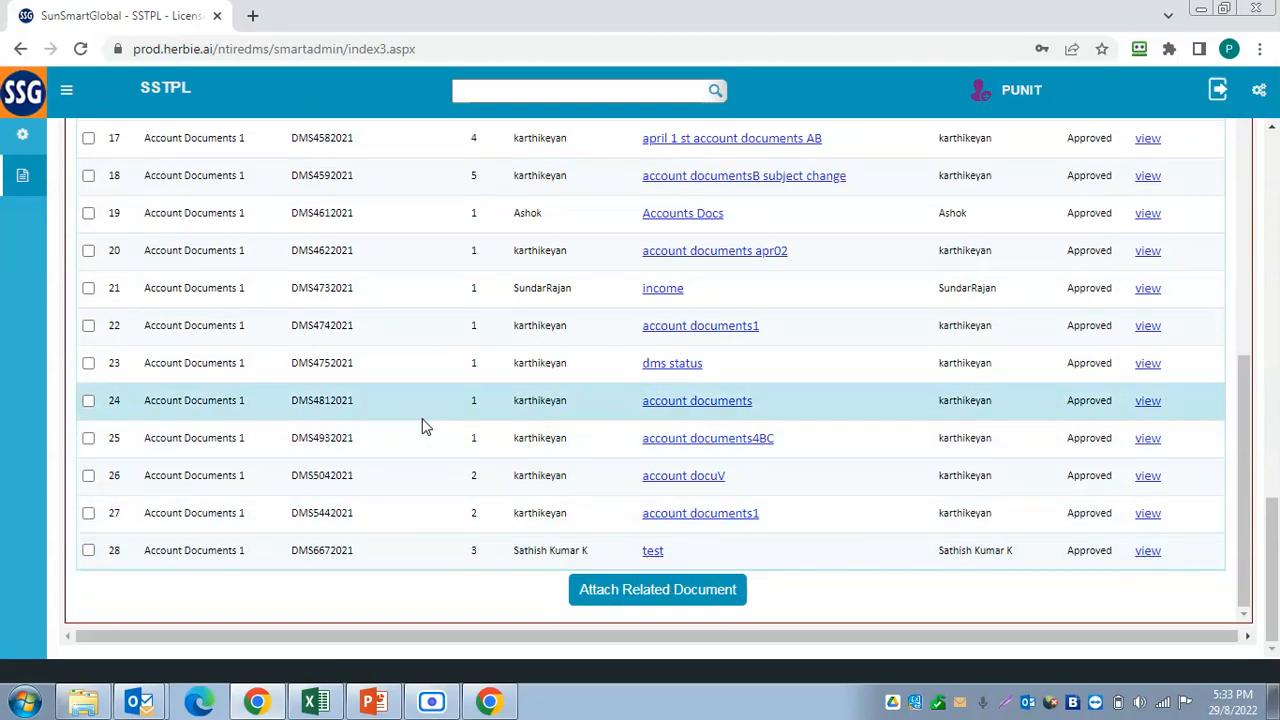
scroll(422, 427, up, 8)
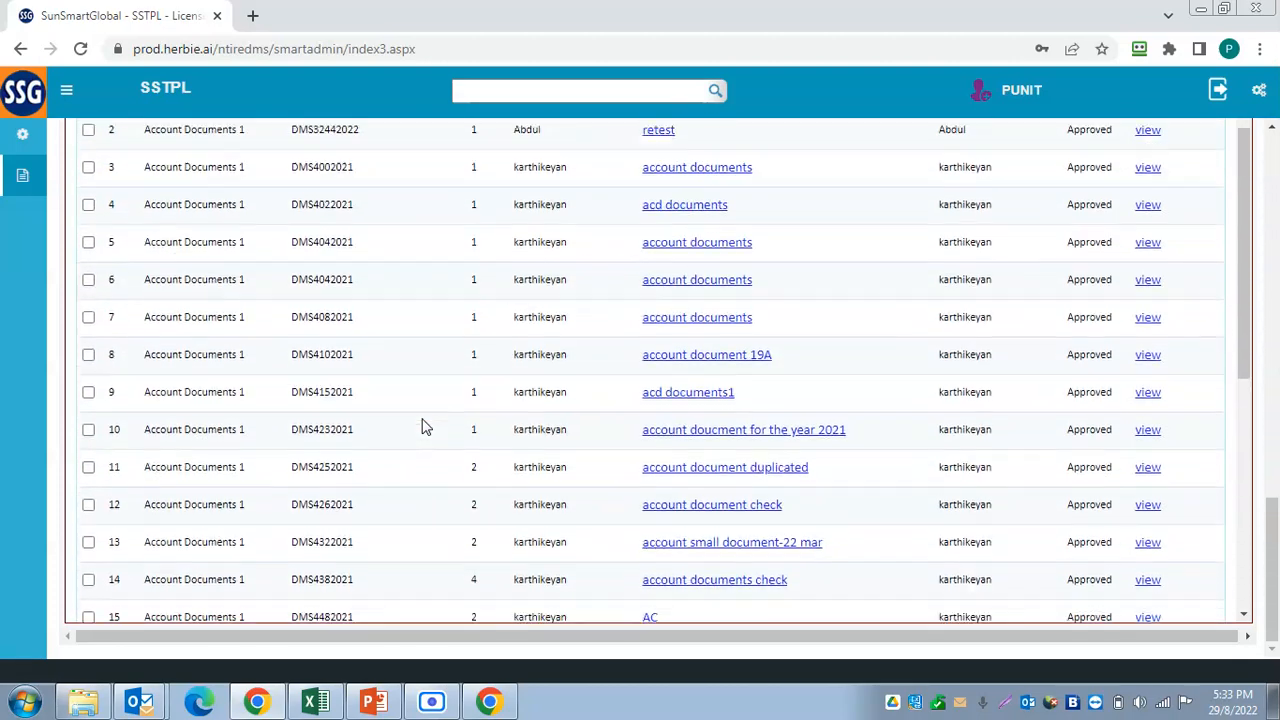
Step: Open the Manage Published Documents page and retrieve the published documents of the DUBAI branch
mouse_move(35, 180)
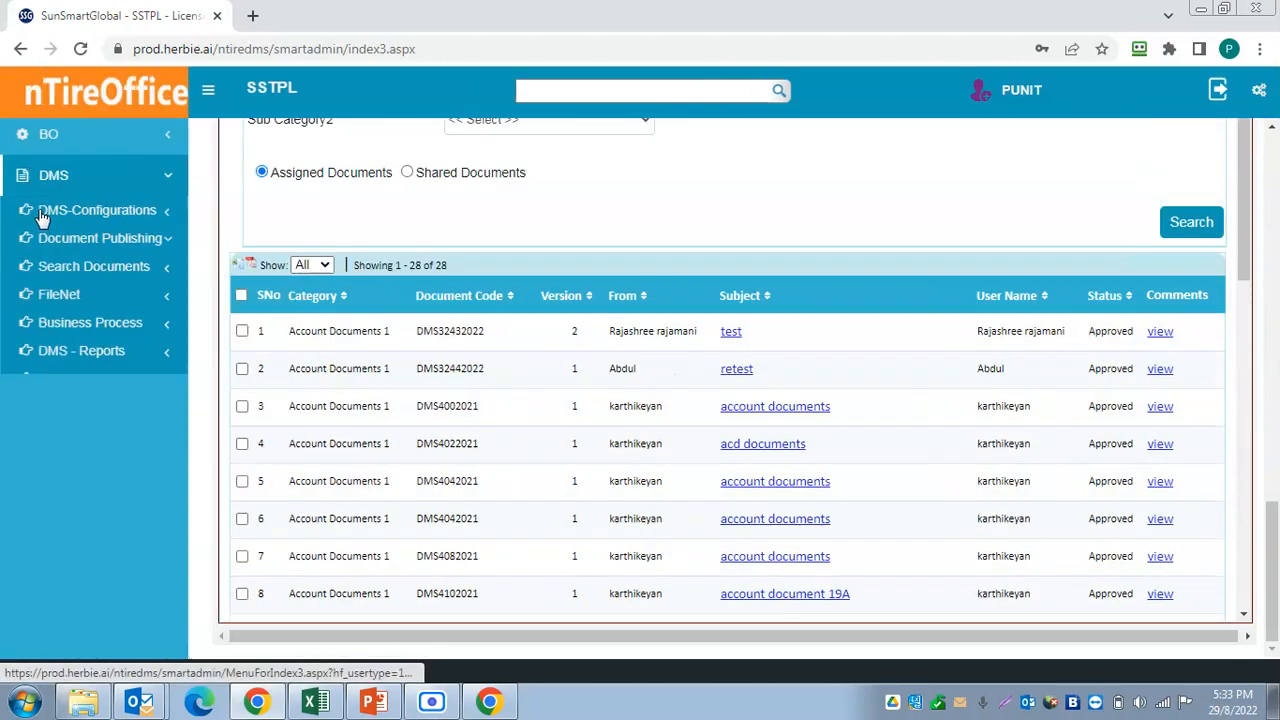
click(195, 240)
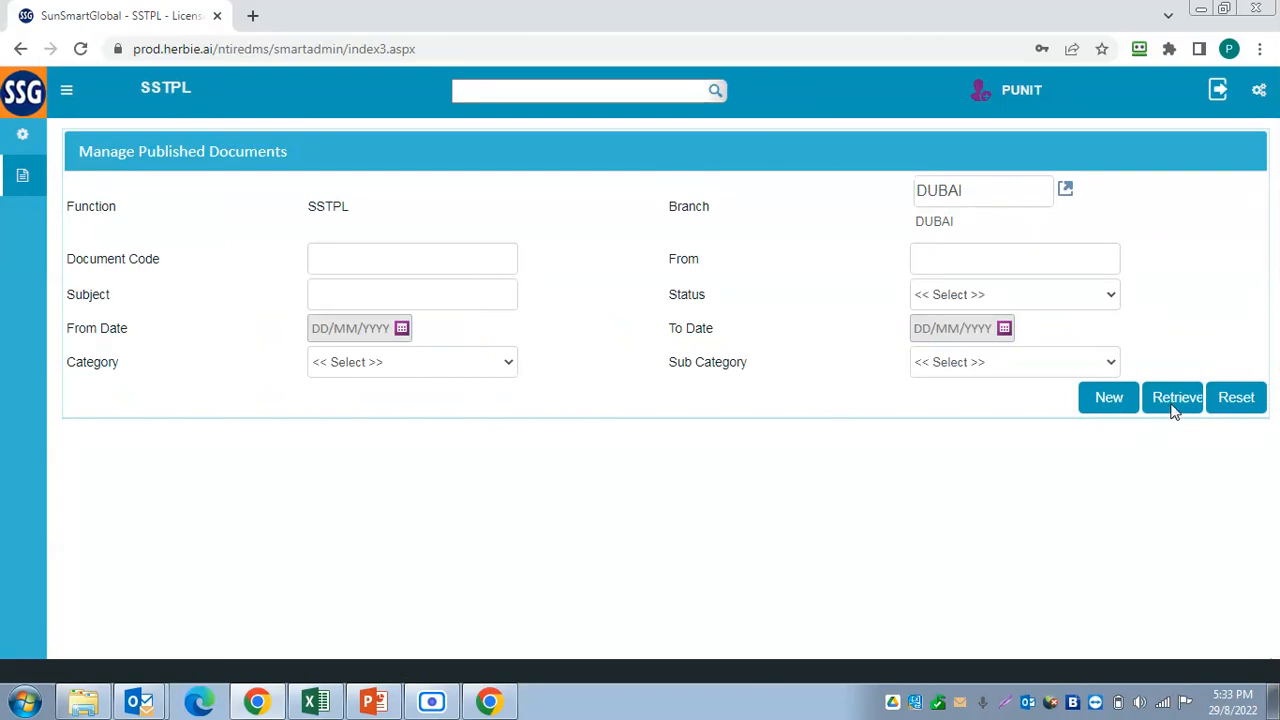
click(1176, 397)
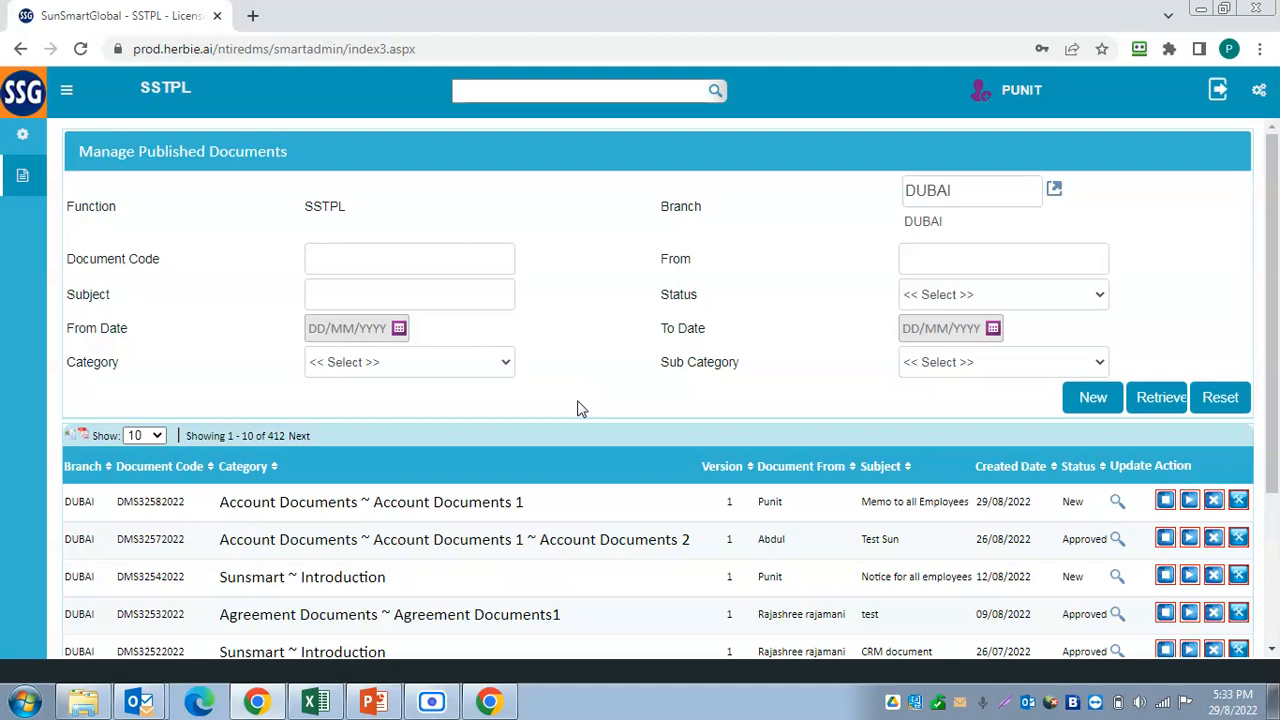
scroll(578, 408, down, 2)
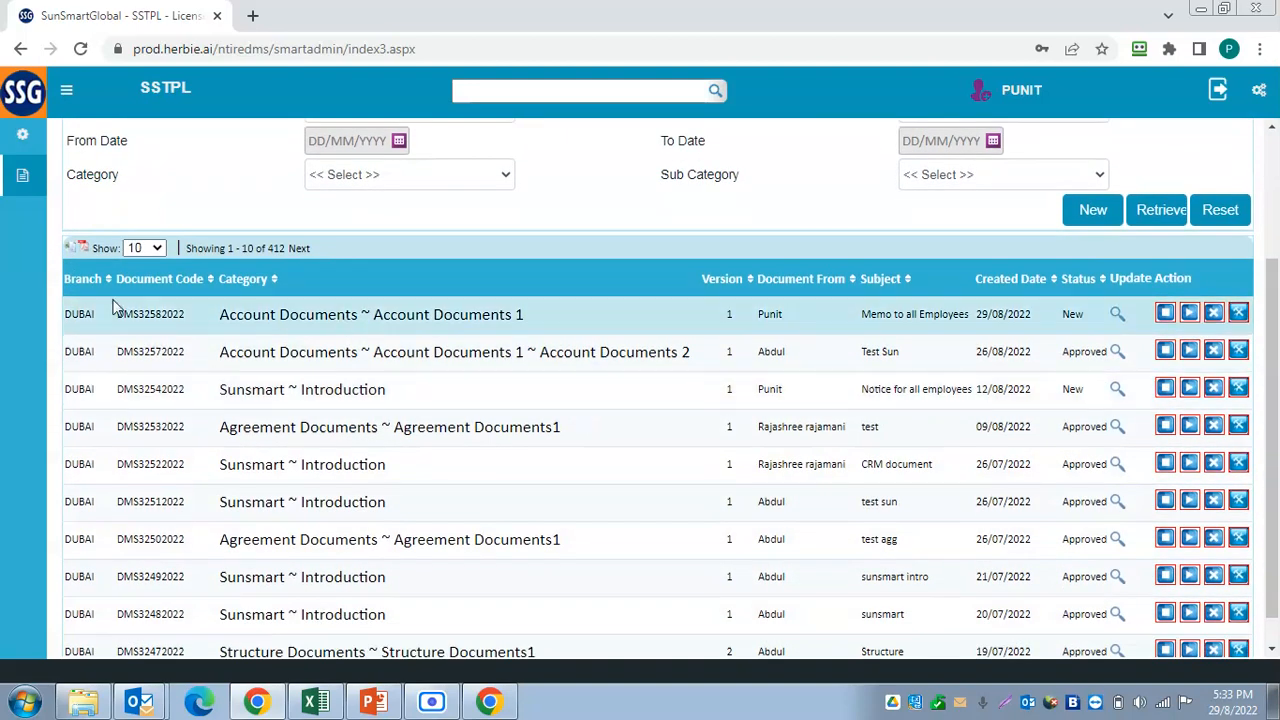
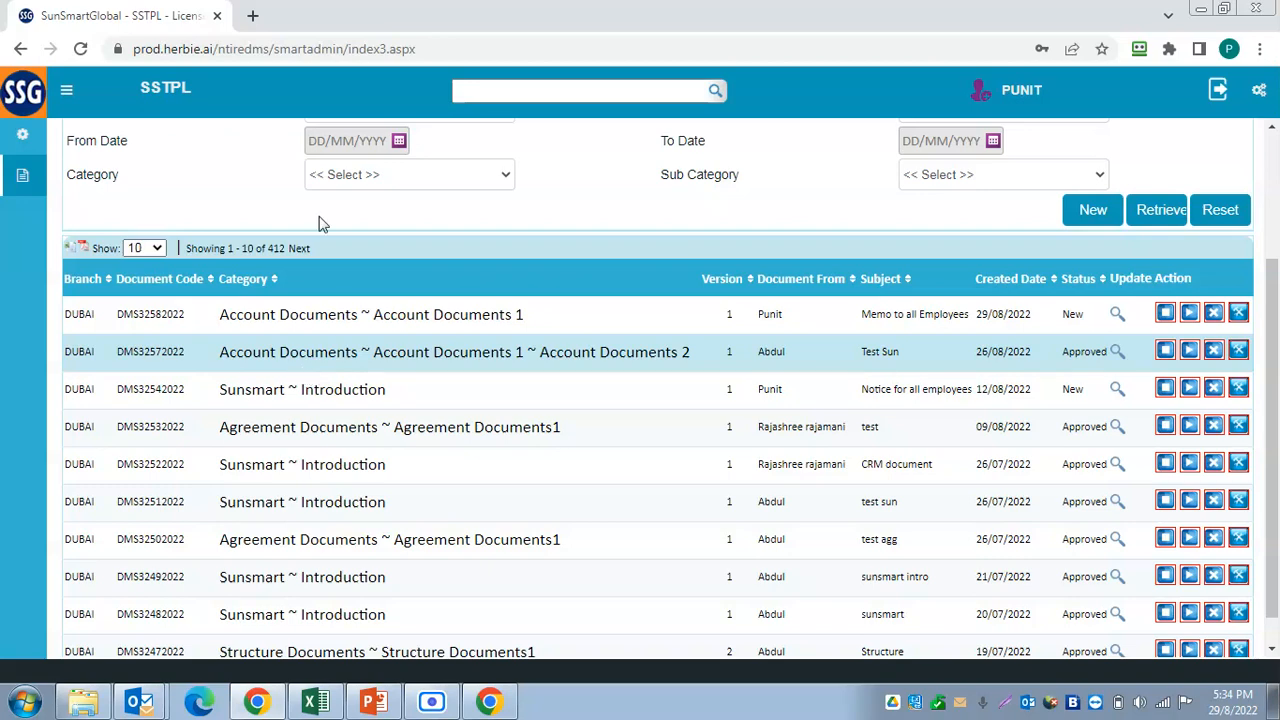
mouse_move(9, 232)
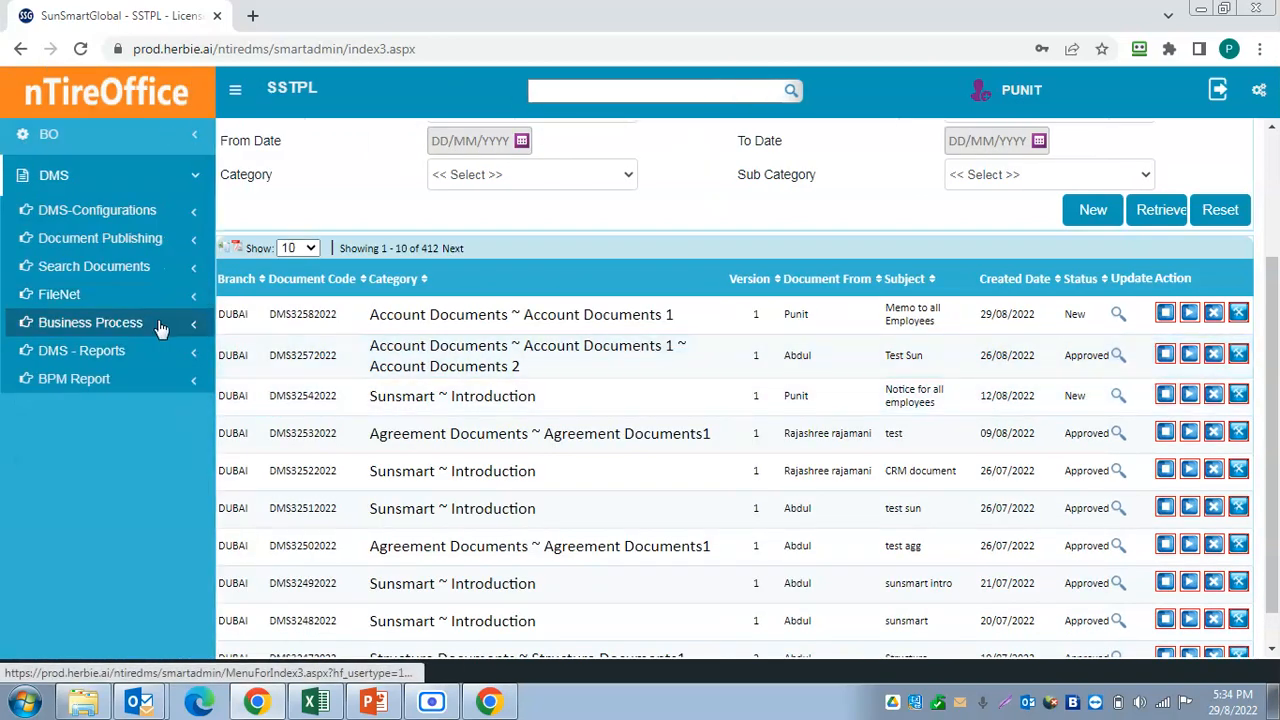
click(188, 297)
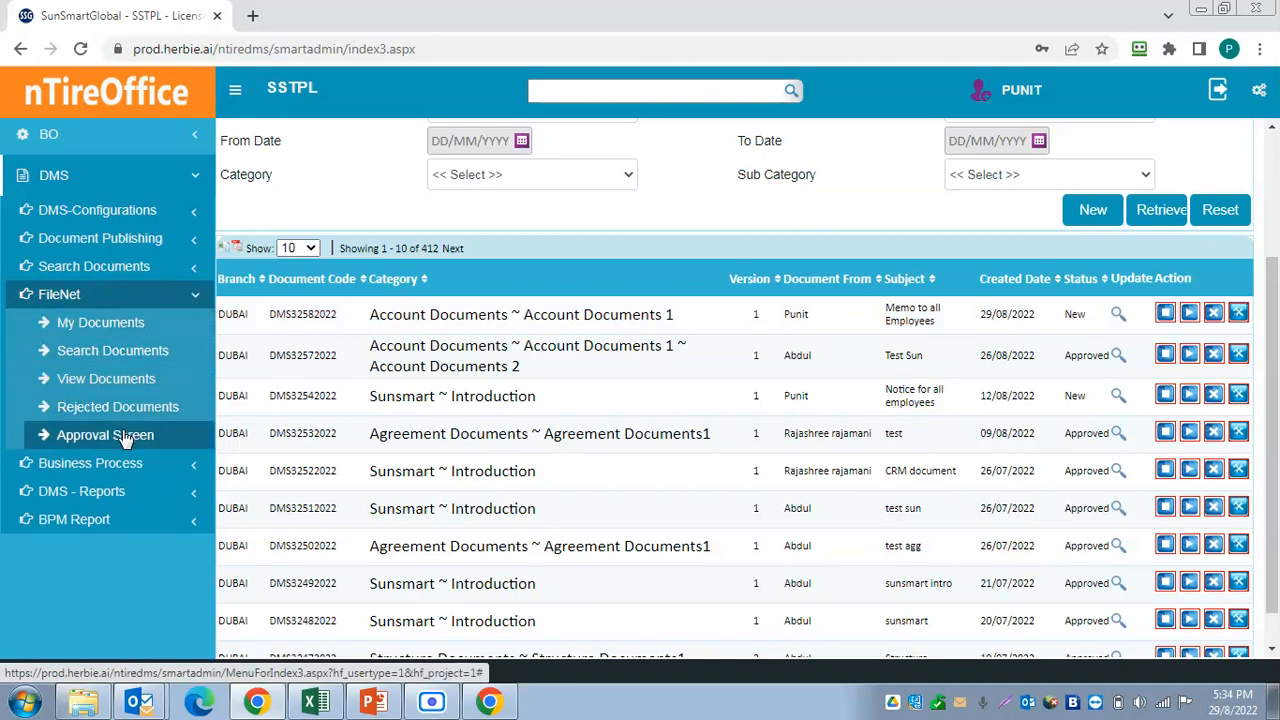
click(198, 300)
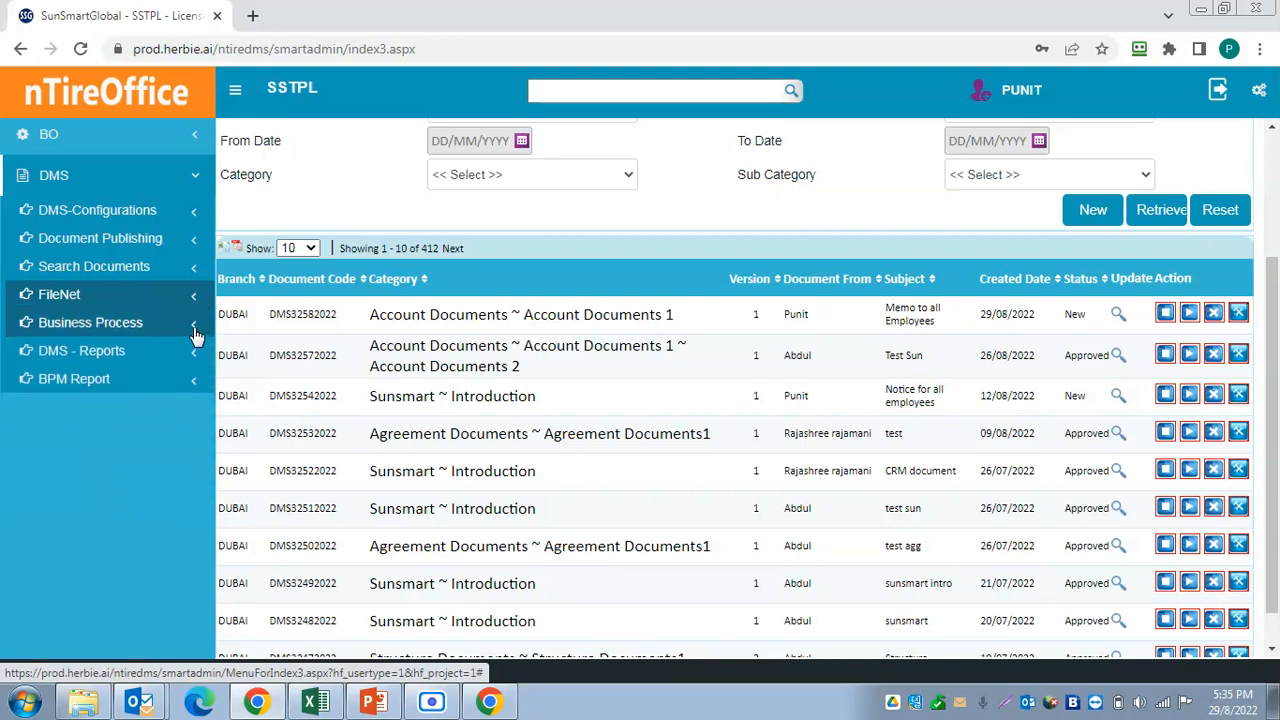
click(195, 334)
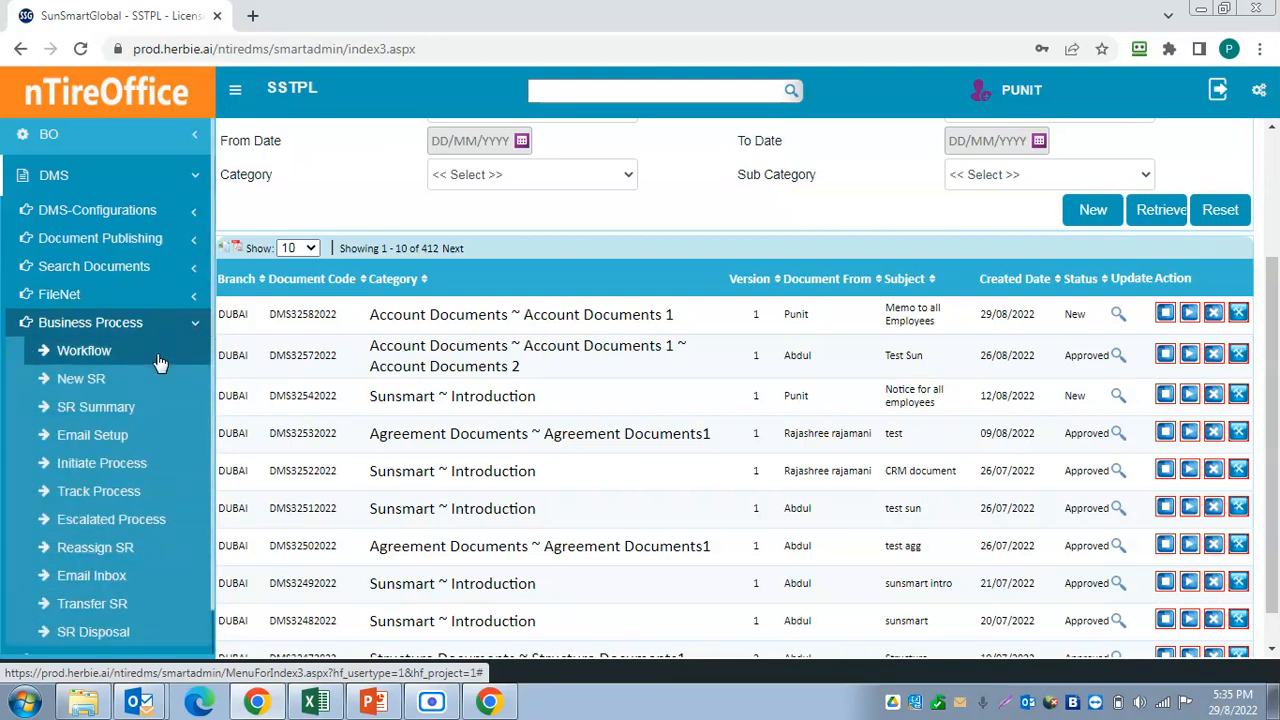
scroll(157, 540, down, 1)
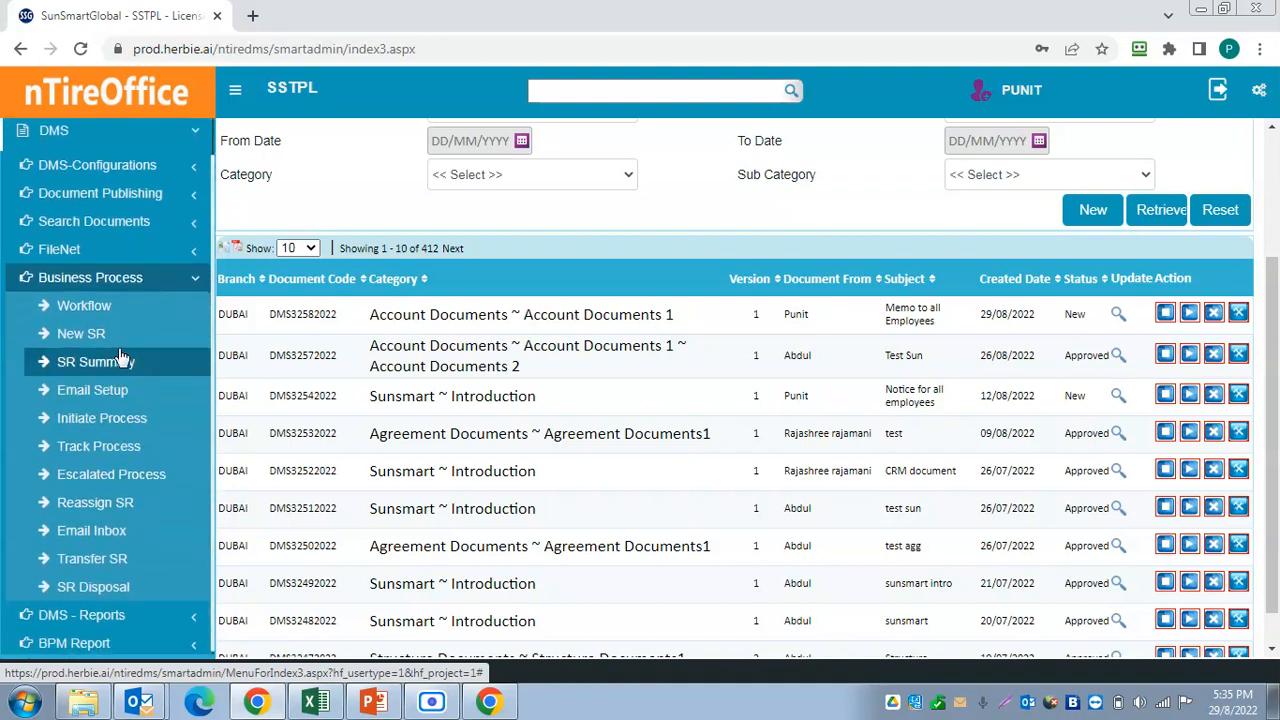
click(194, 270)
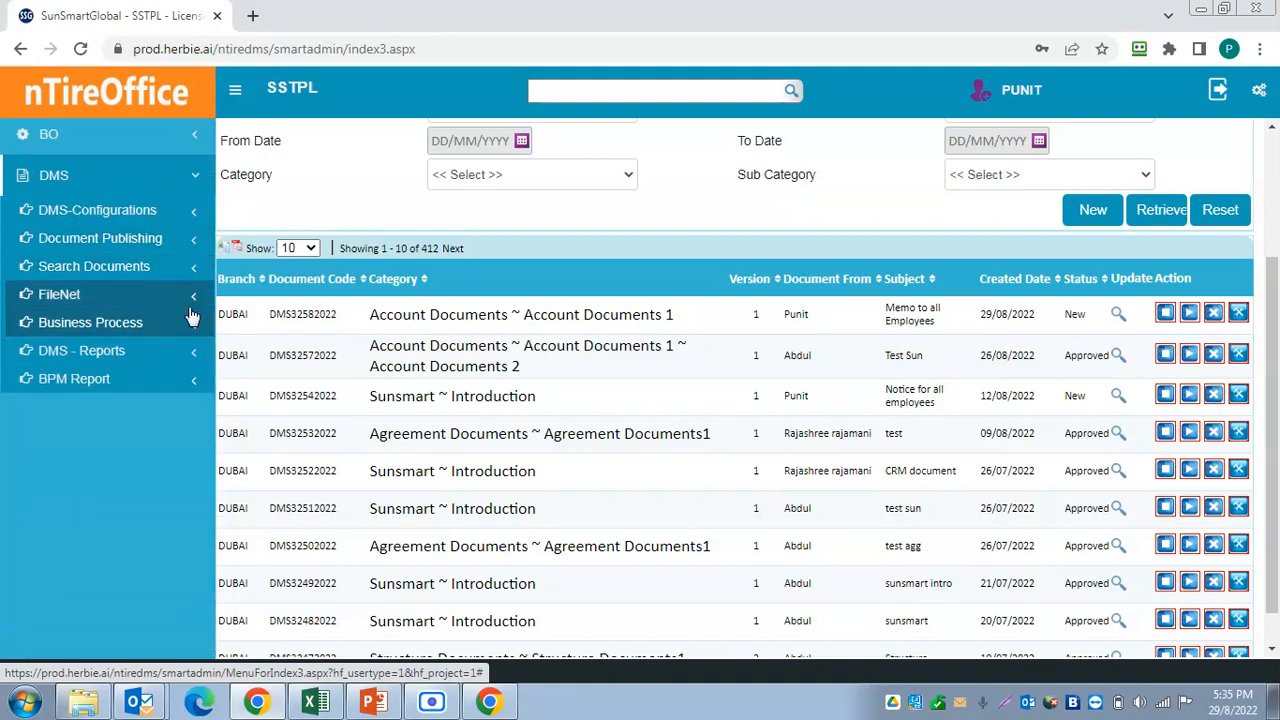
Step: Open the FileNet Approval Screen and select base_dms.xlsx, sample_640x360.avi and SE.docx in the Agreement Documents category
click(195, 296)
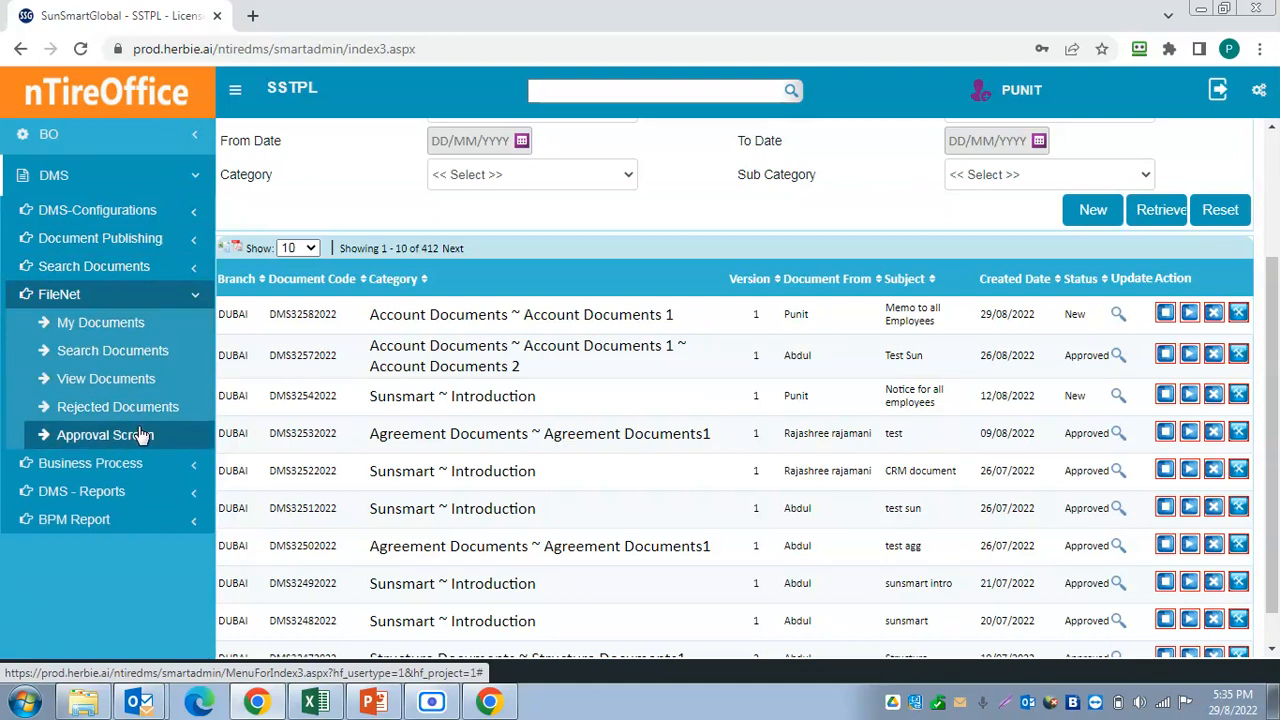
click(130, 437)
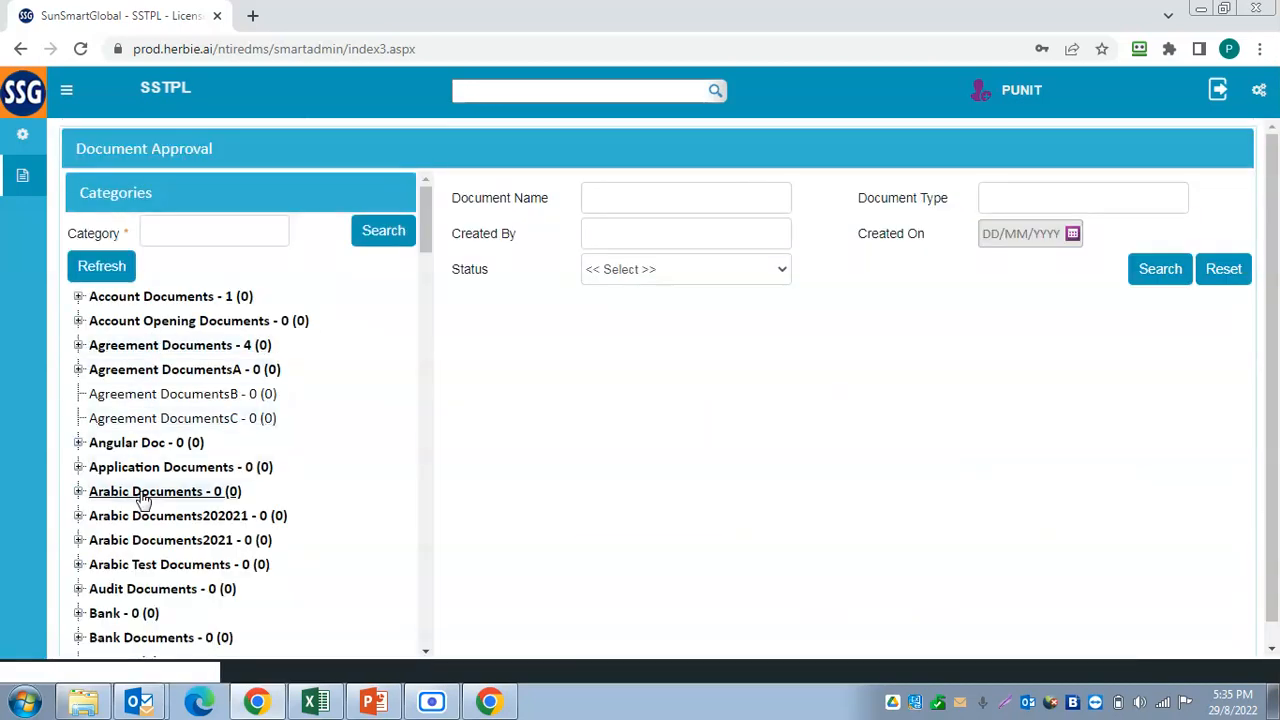
click(190, 350)
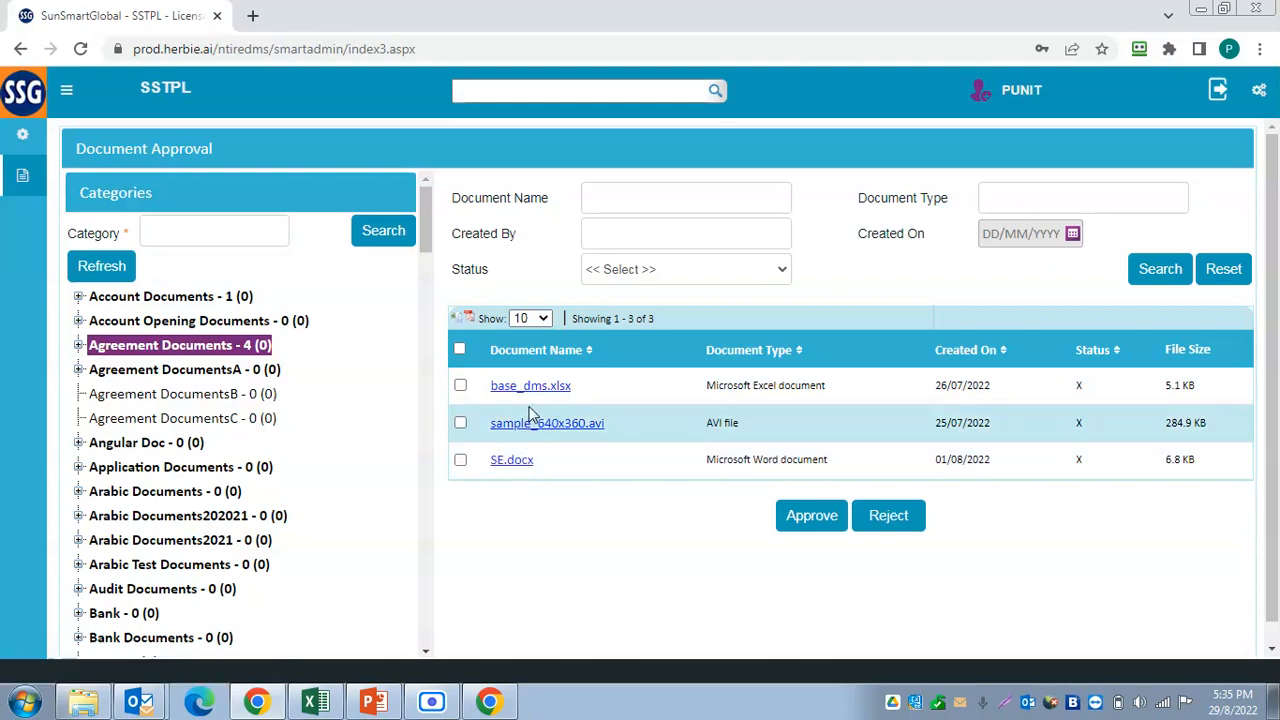
click(460, 386)
click(460, 423)
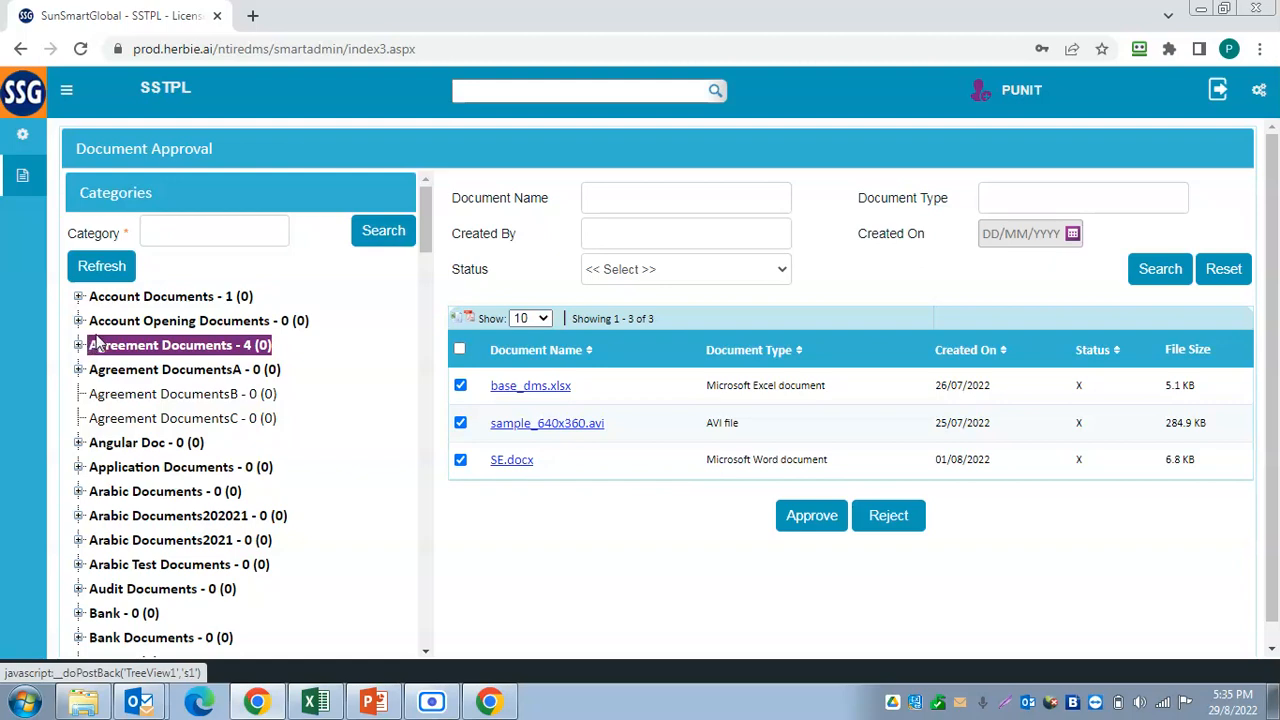
Step: Expand the Agreement Documents category and list the documents of its Agreement Documents1 subcategory
click(126, 434)
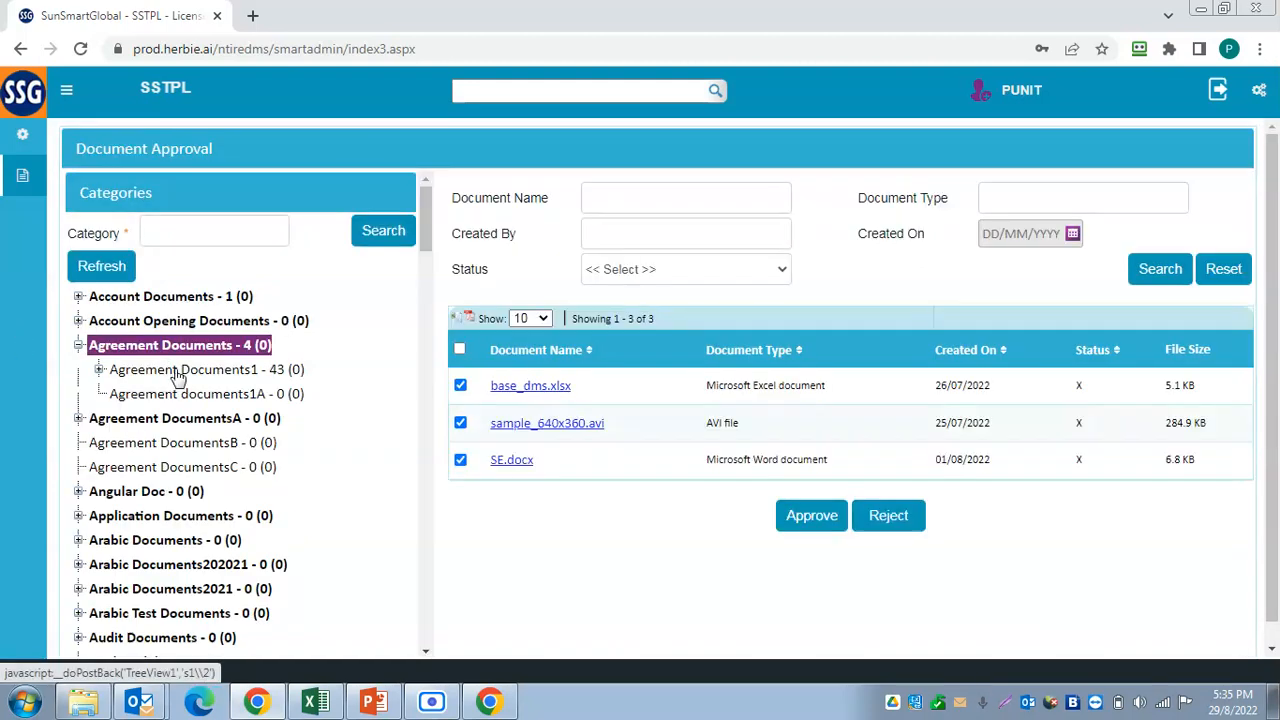
click(288, 371)
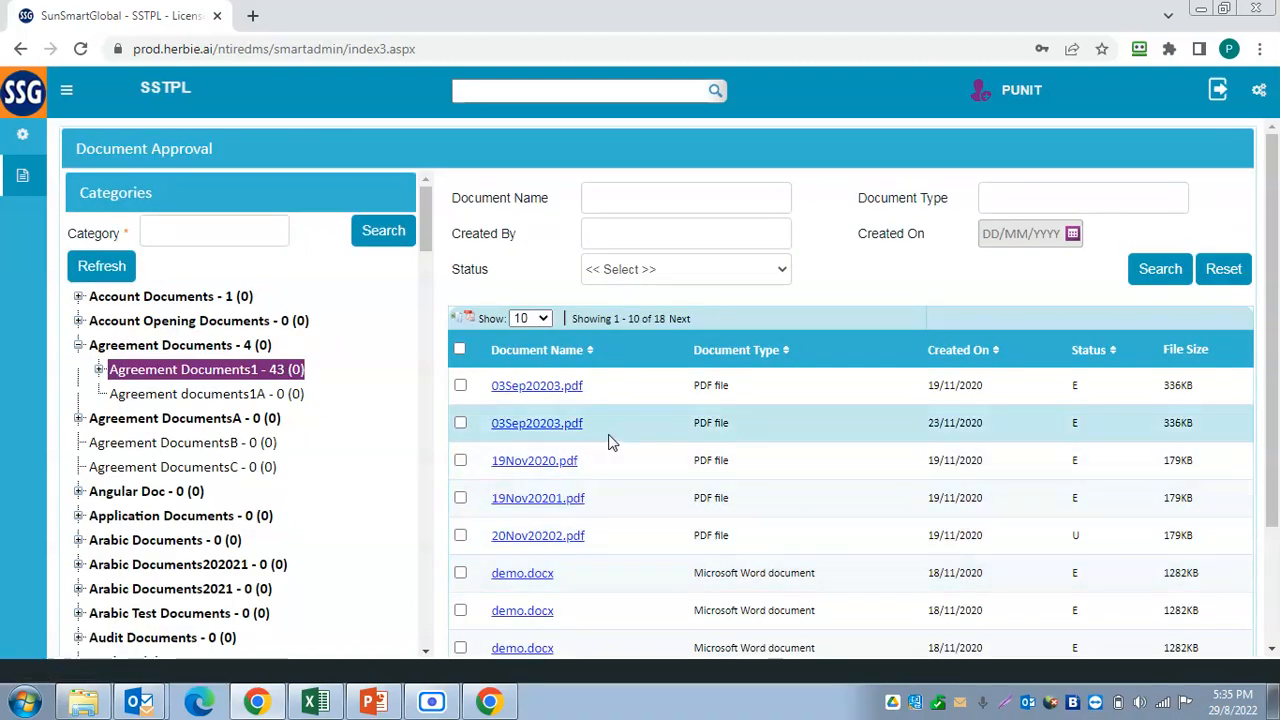
Step: Select both 03Sep20203.pdf files, 19Nov2020.pdf and 19Nov20201.pdf in the Agreement Documents1 approval list
click(460, 385)
click(460, 424)
click(460, 460)
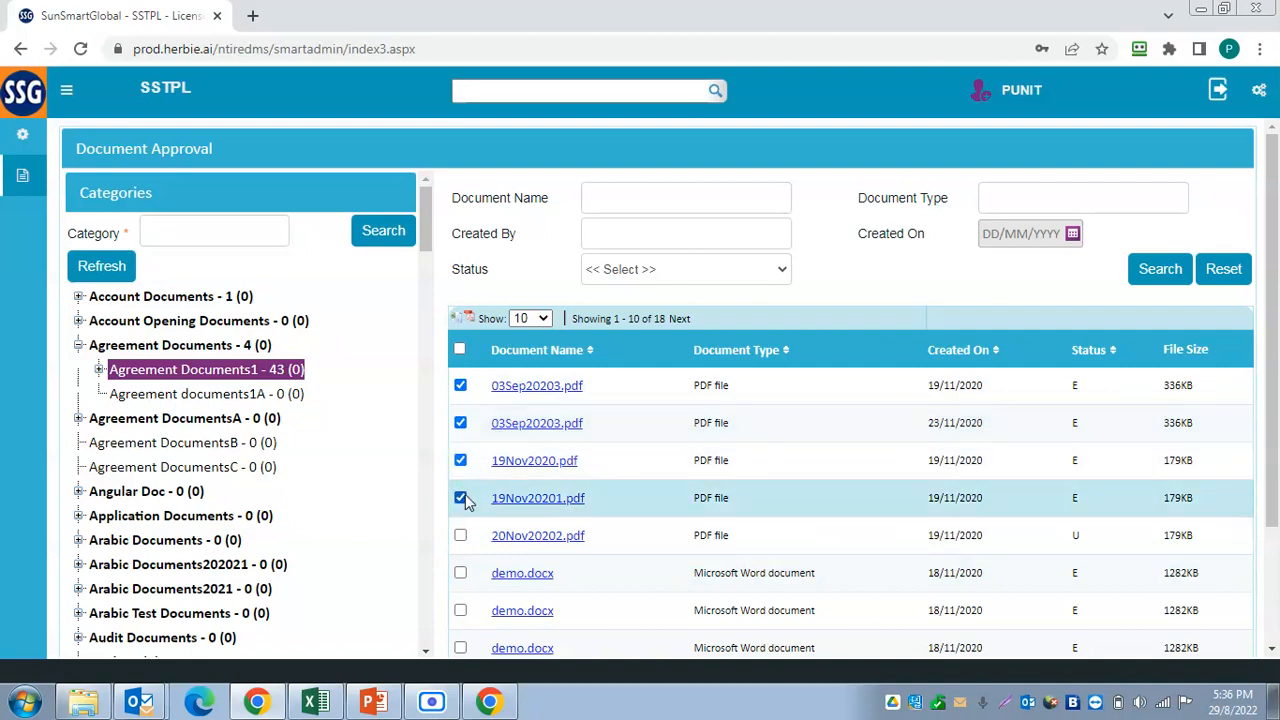
Step: Try to open the Rejected Documents page of FileNet
click(28, 183)
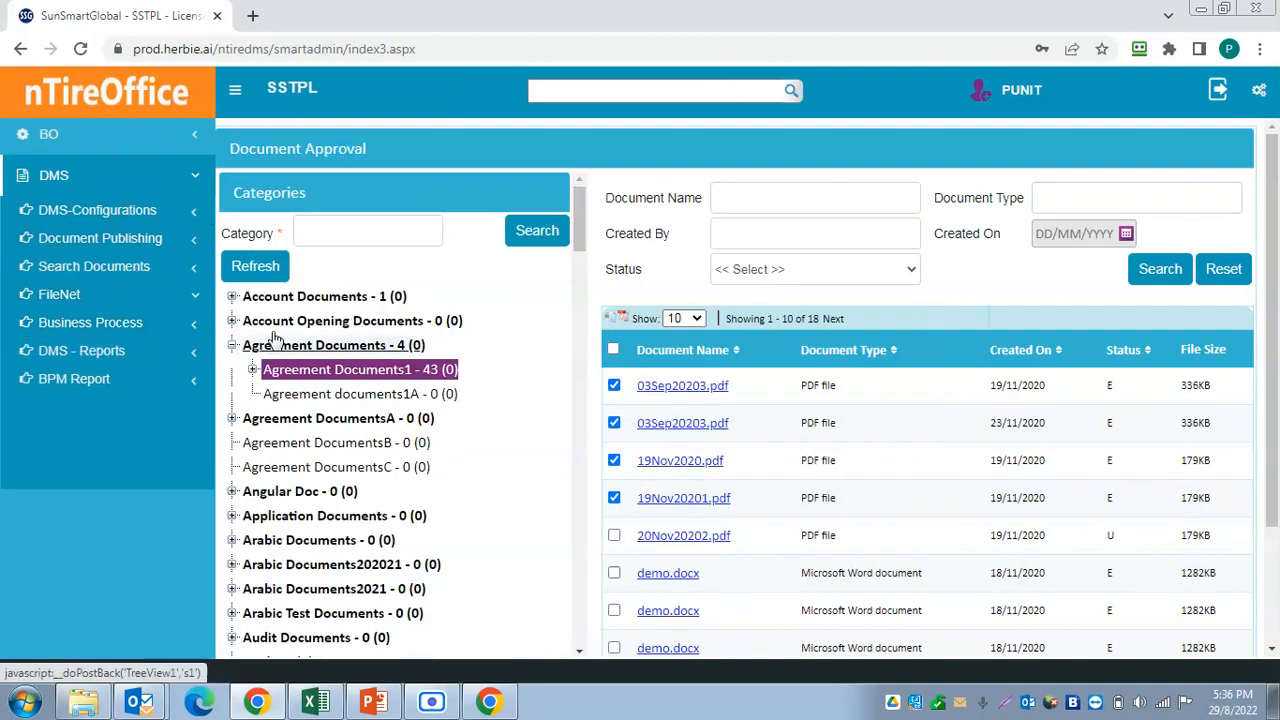
click(196, 294)
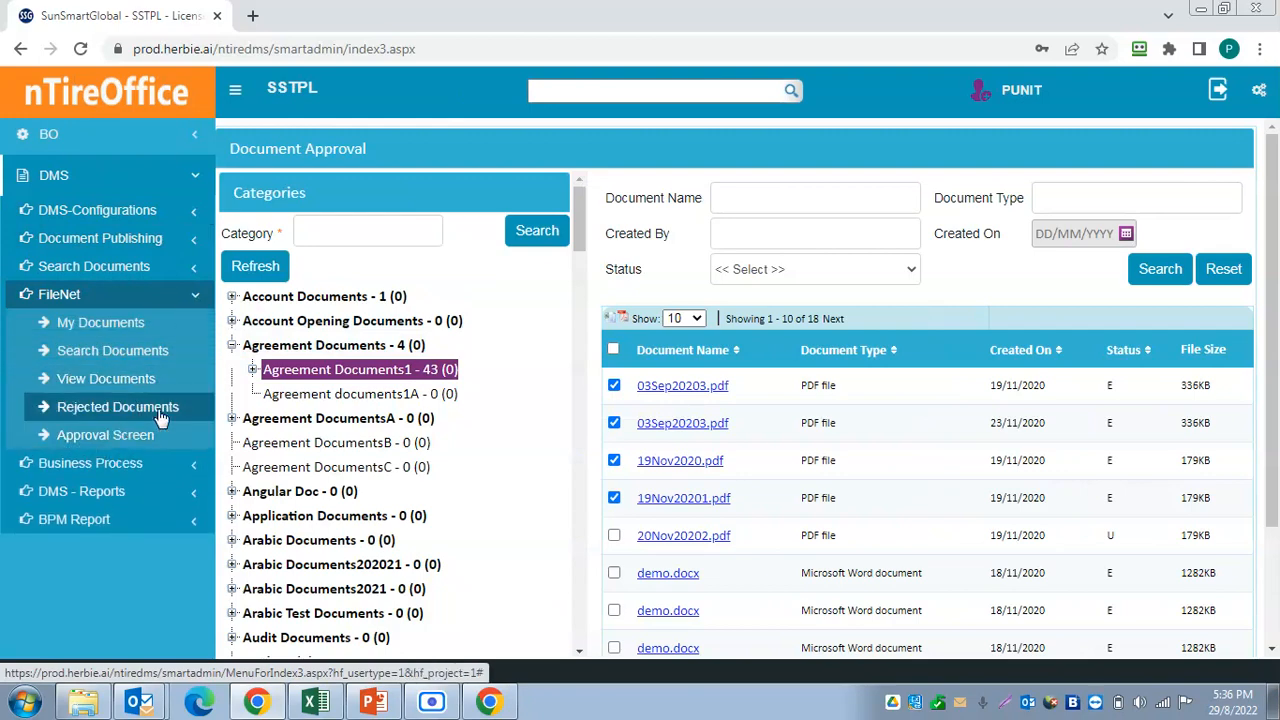
click(160, 416)
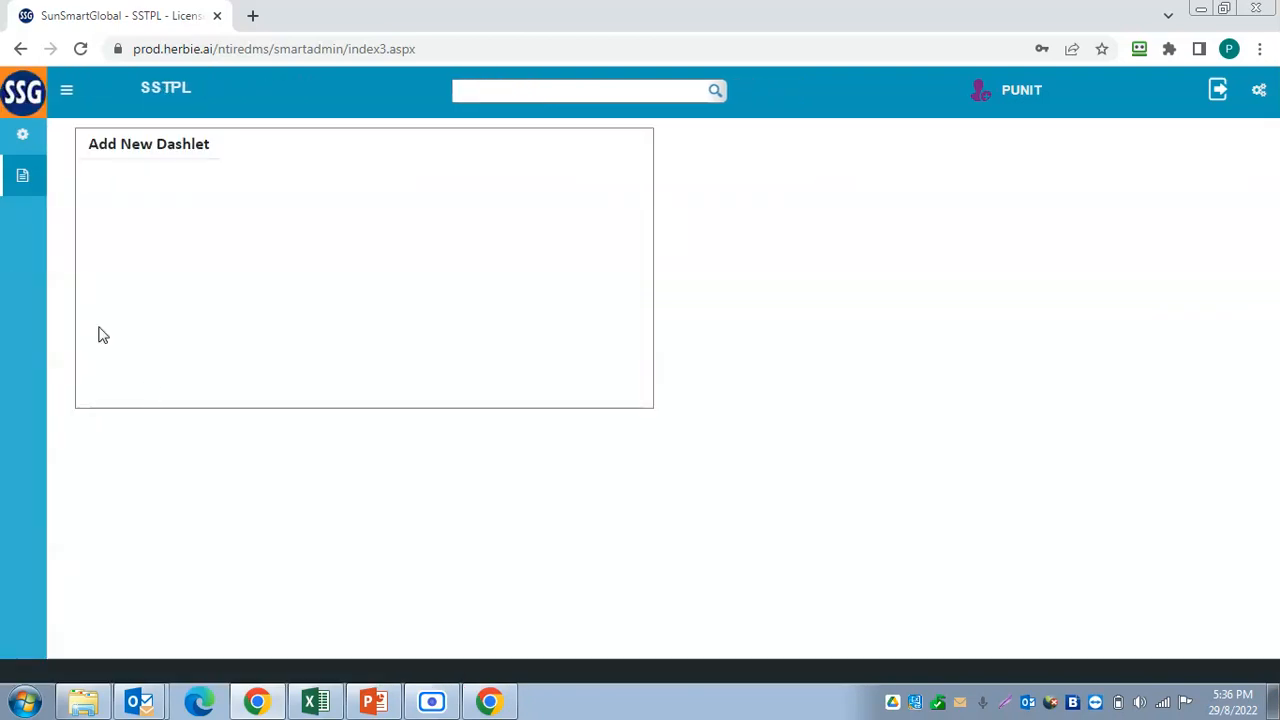
Step: Open the New SR page of Business Process and search the new approvals with status Pending
click(22, 176)
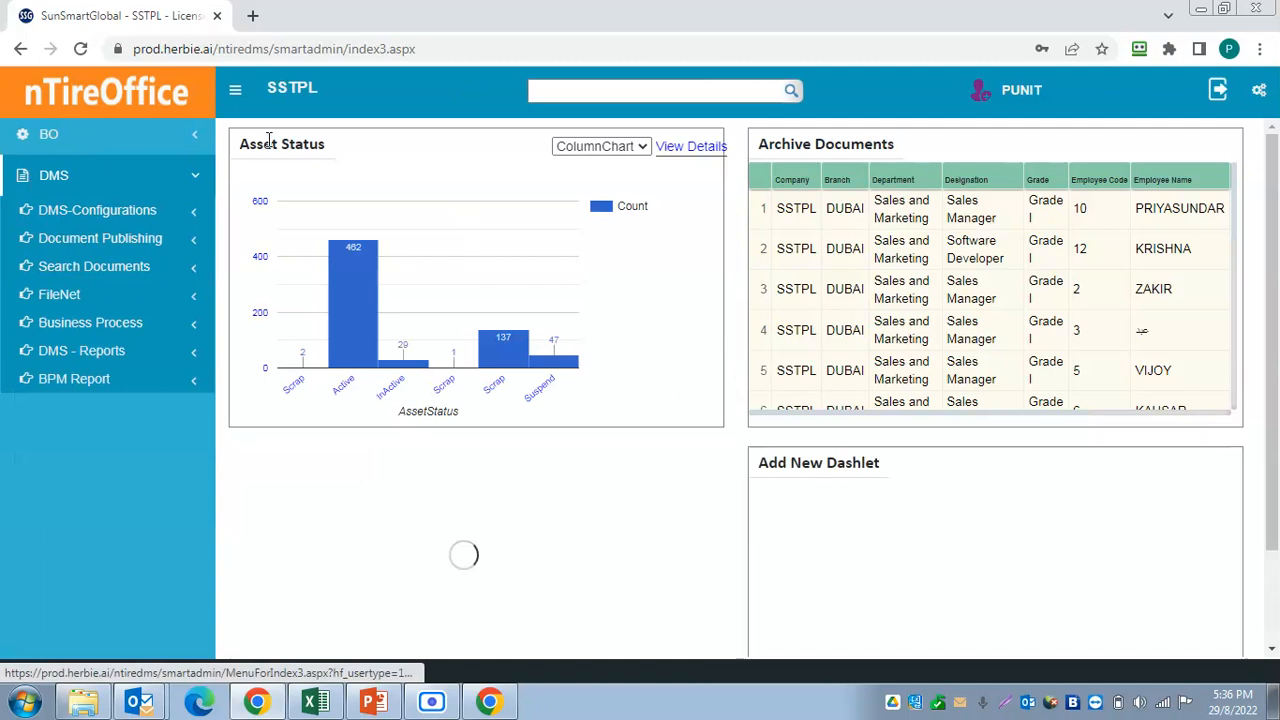
click(194, 298)
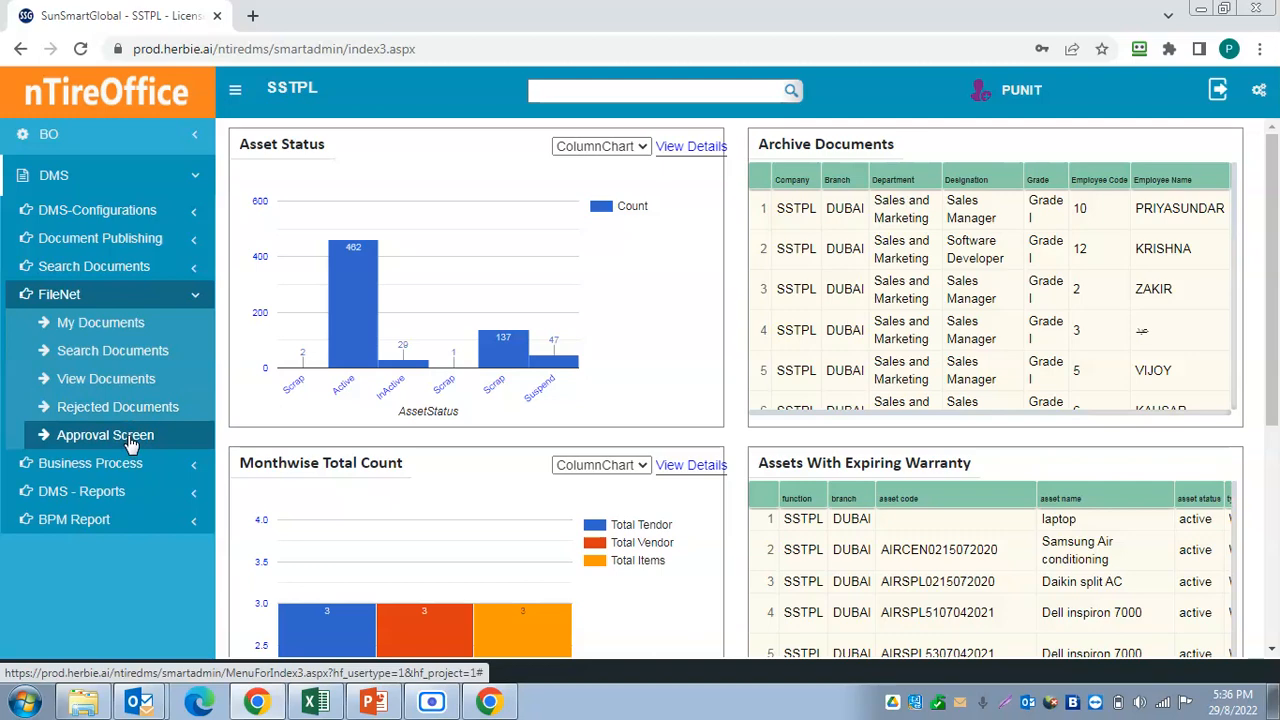
click(194, 463)
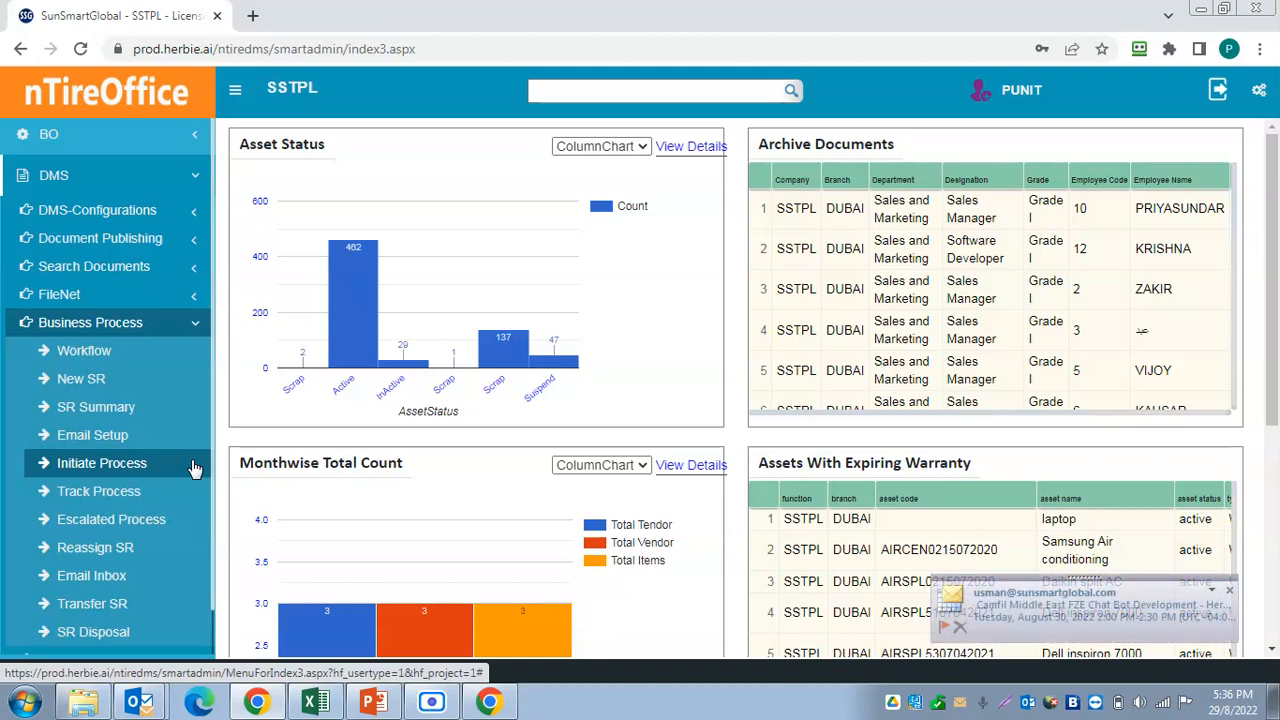
click(93, 386)
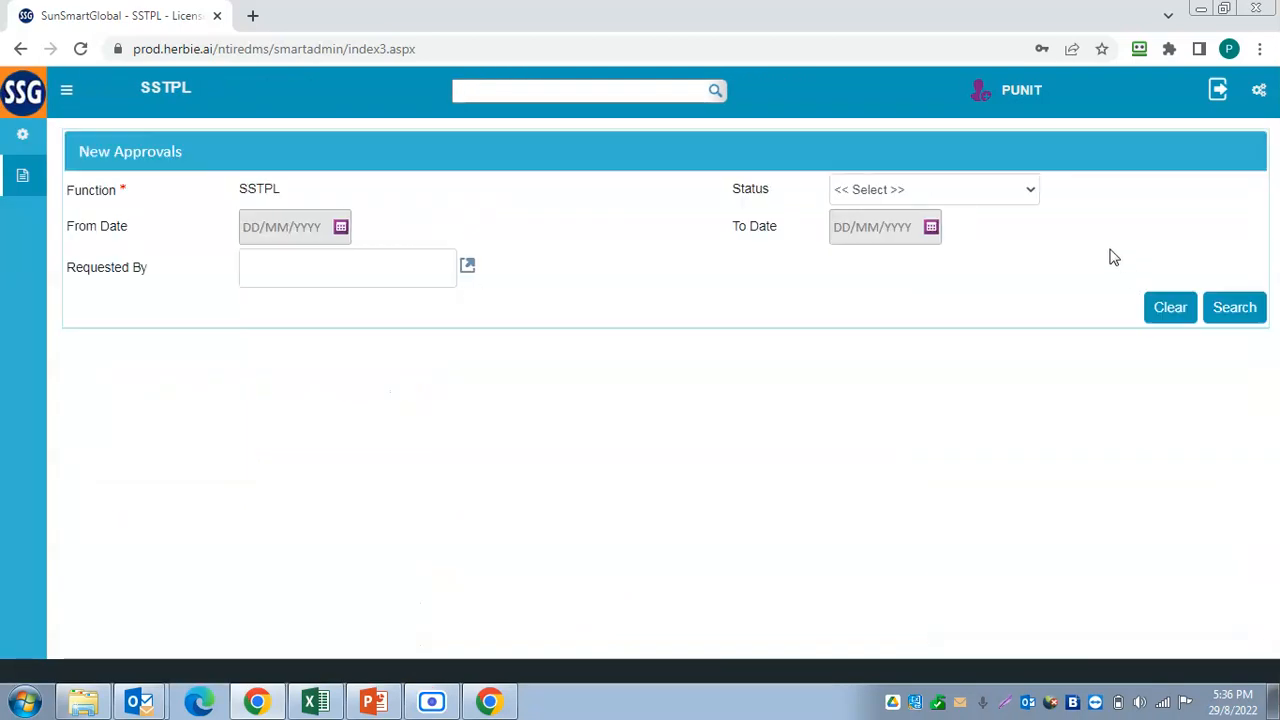
click(1031, 190)
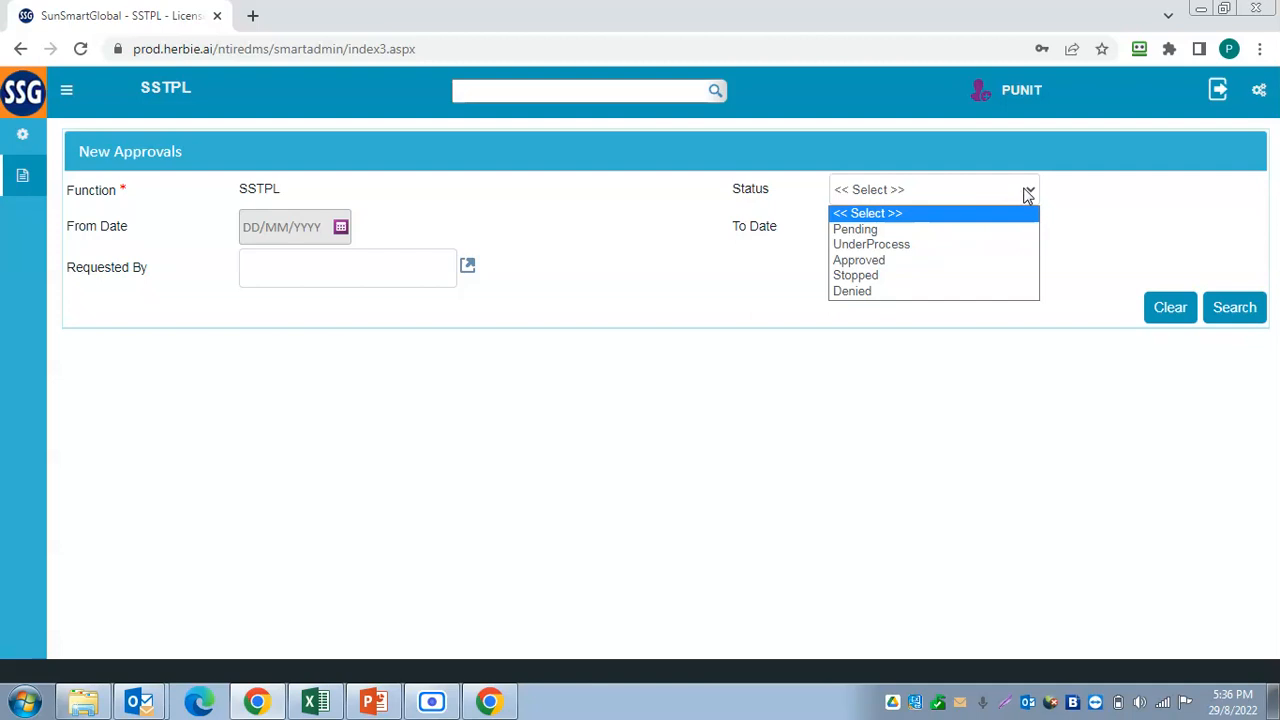
click(910, 229)
click(1247, 316)
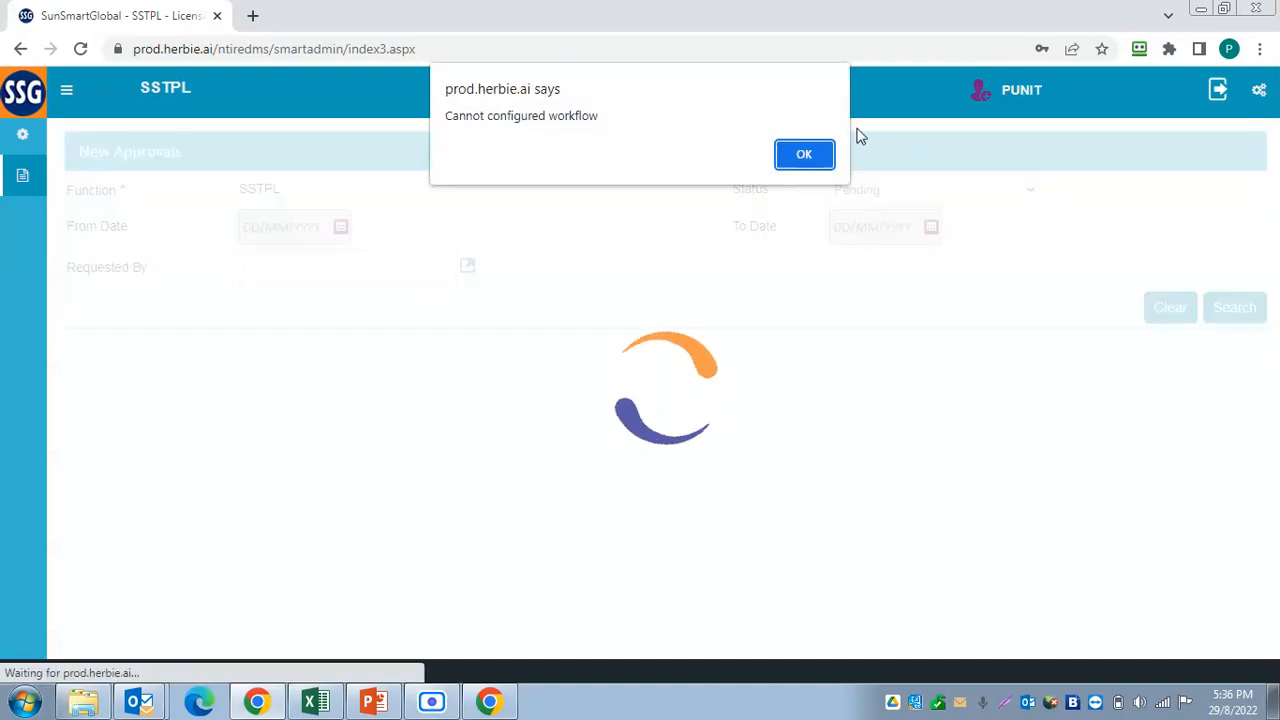
click(795, 156)
Step: Search the new approvals again with the status set to Approved
click(1006, 191)
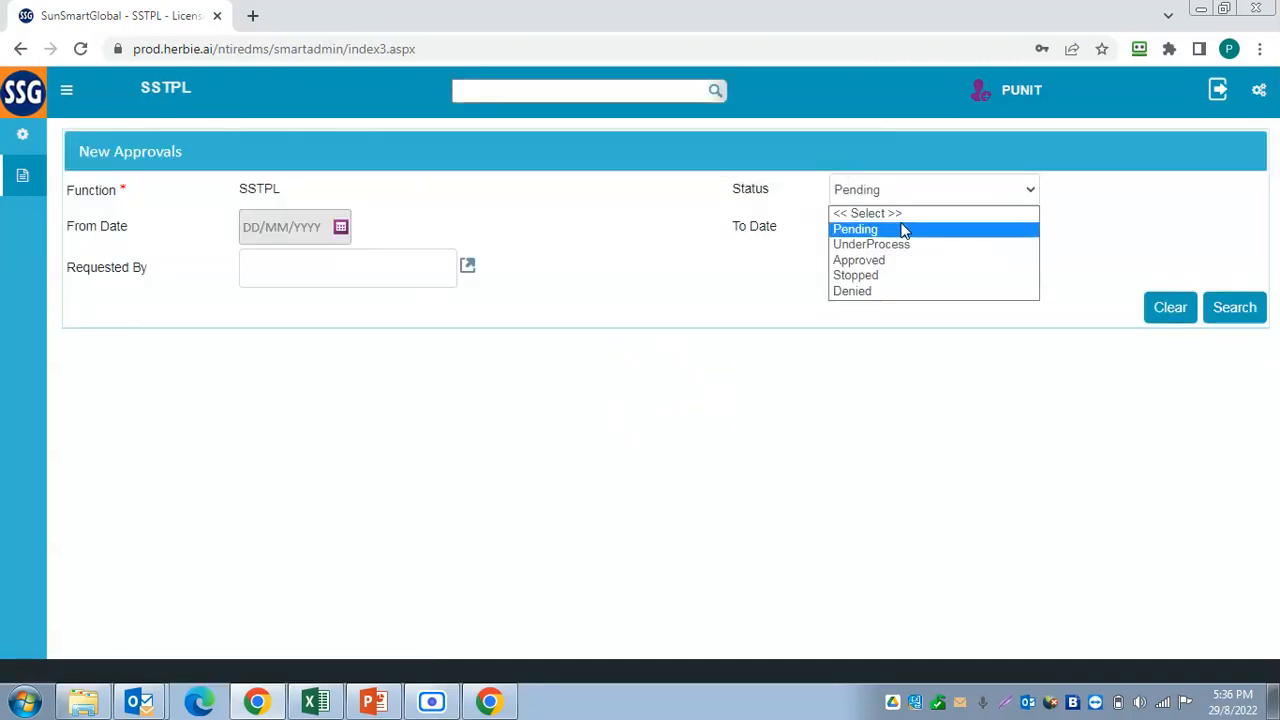
click(909, 214)
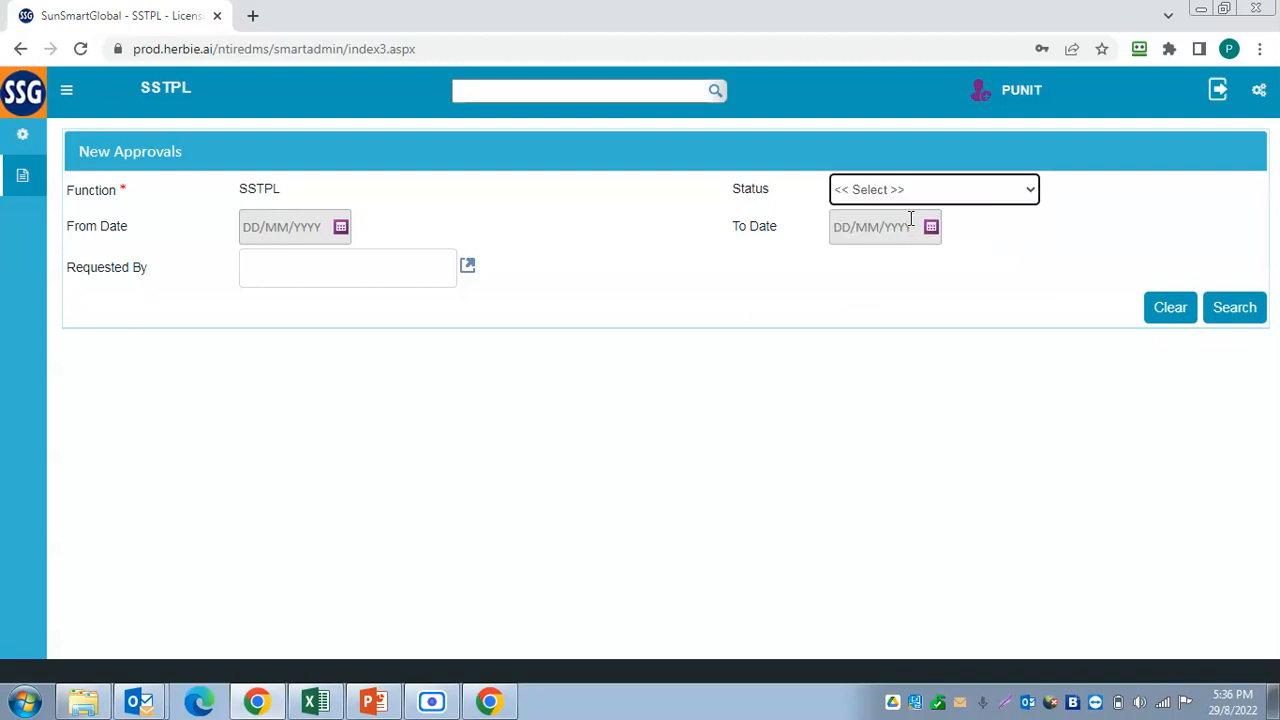
click(1006, 191)
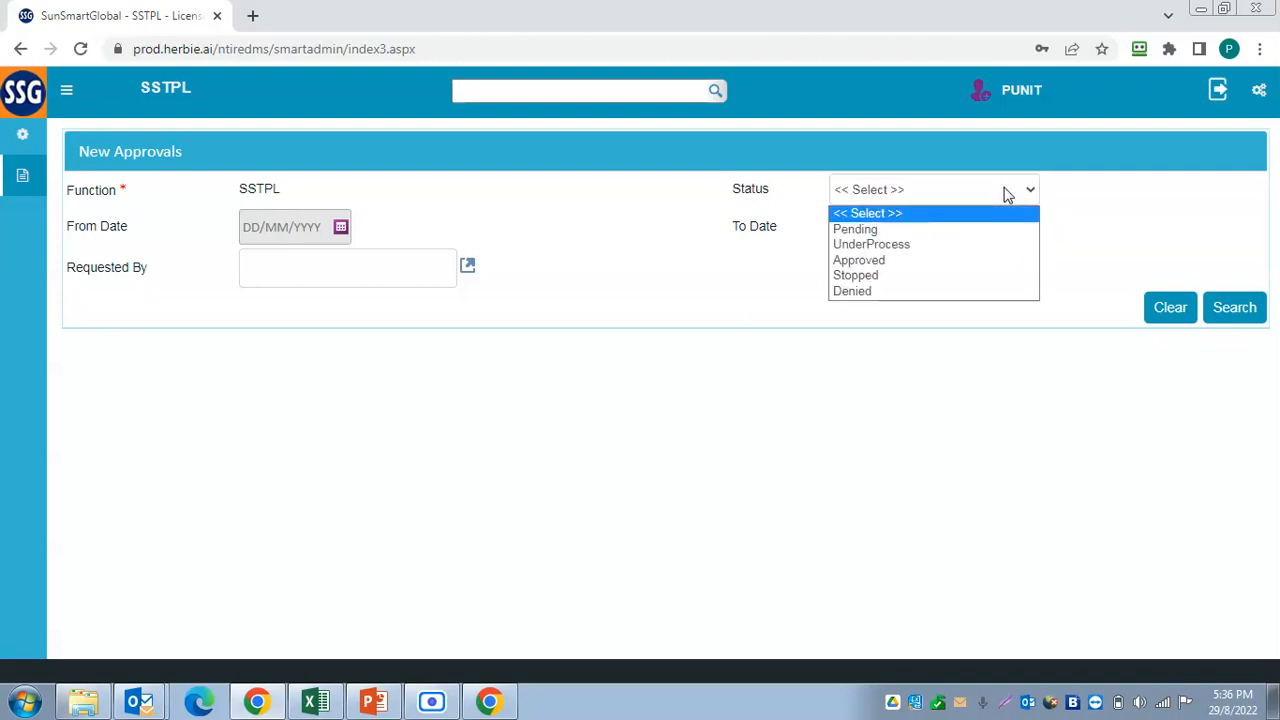
click(872, 259)
click(1233, 314)
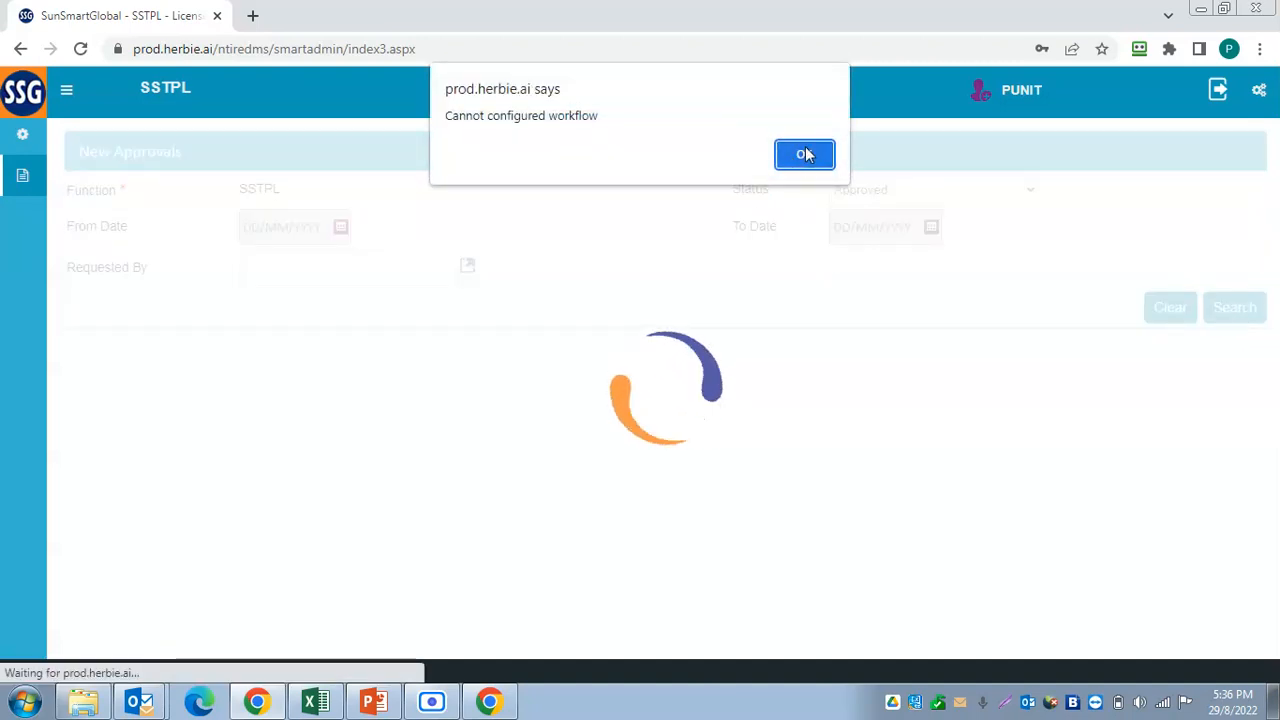
click(803, 154)
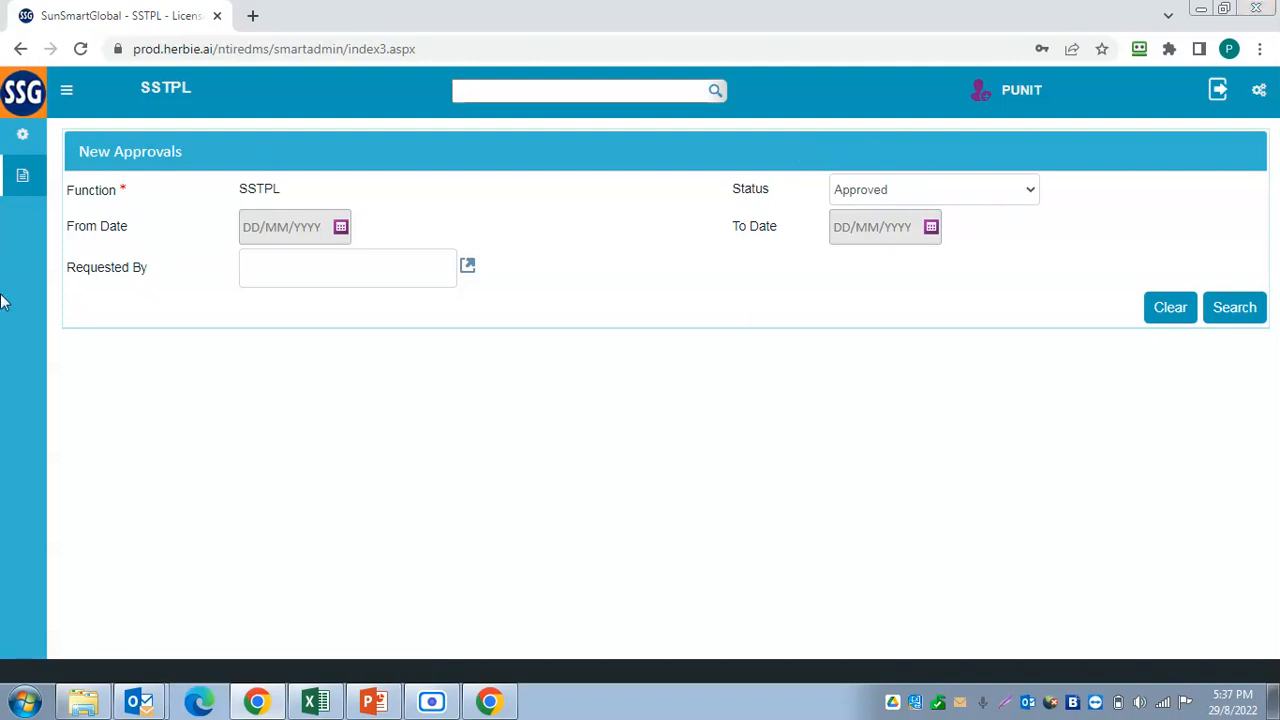
Step: Open the Initiate Process form of Business Process and examine its category choices and new document fields
mouse_move(29, 193)
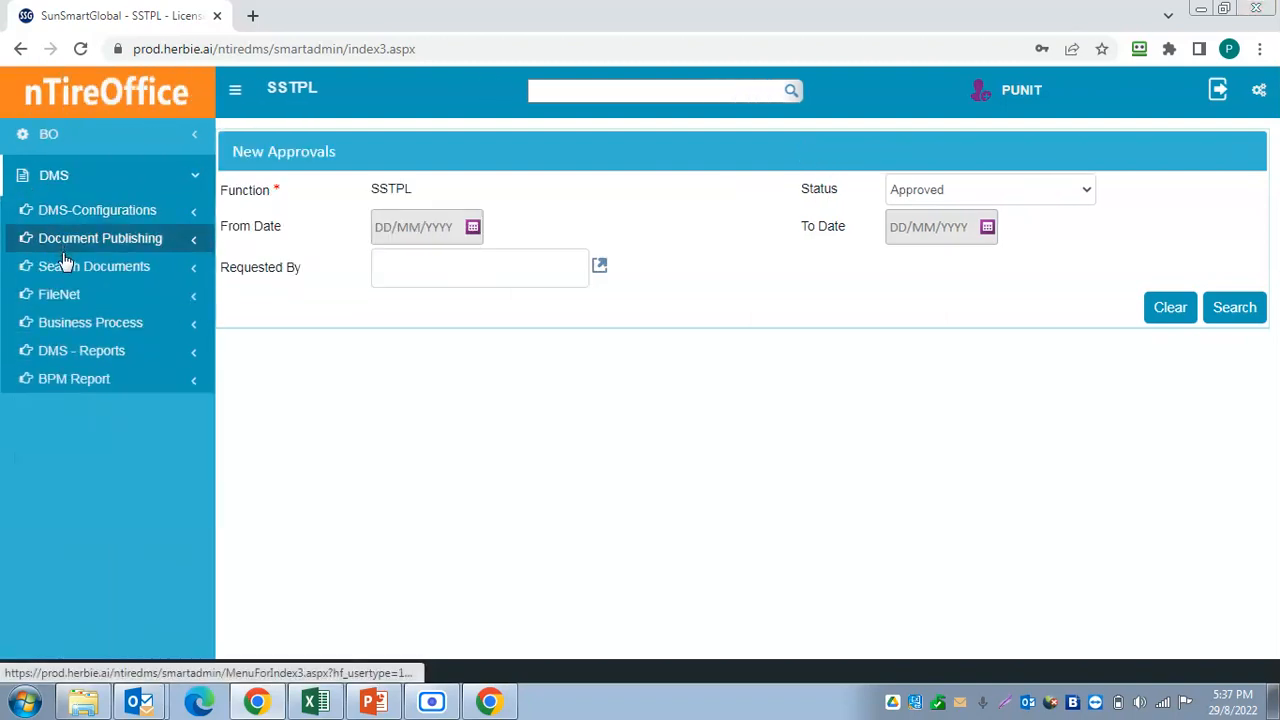
click(63, 322)
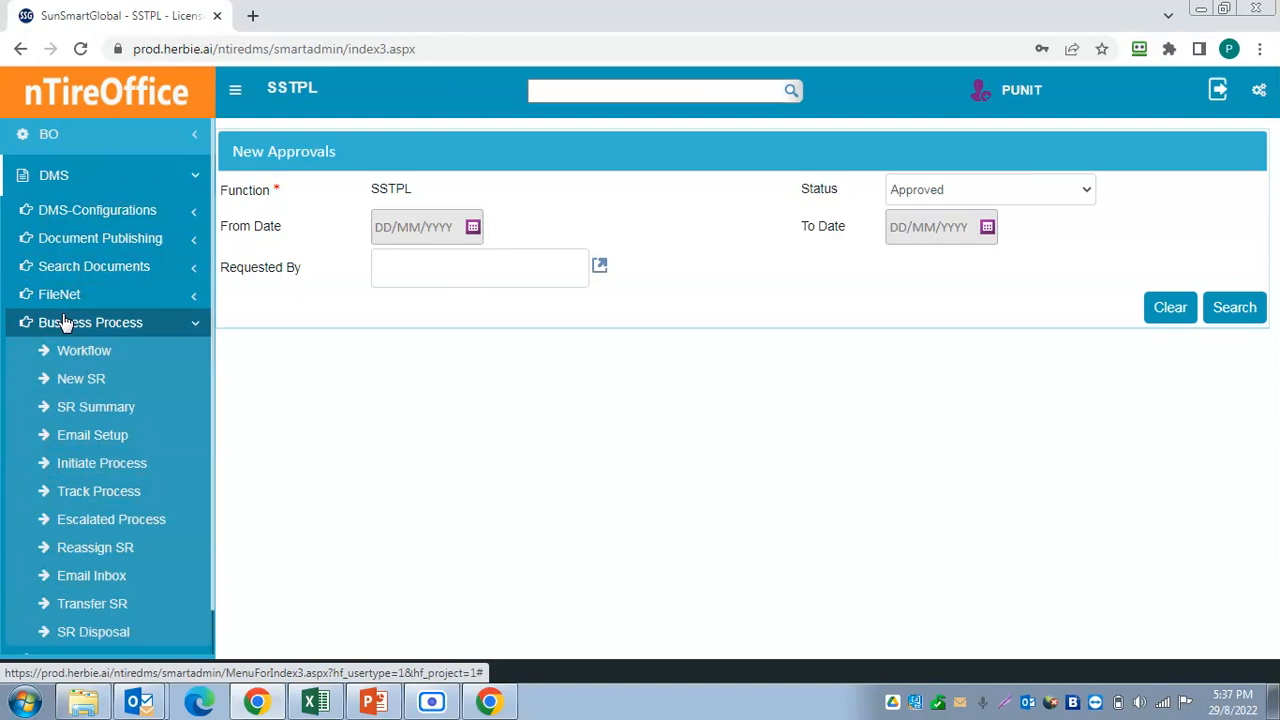
click(95, 470)
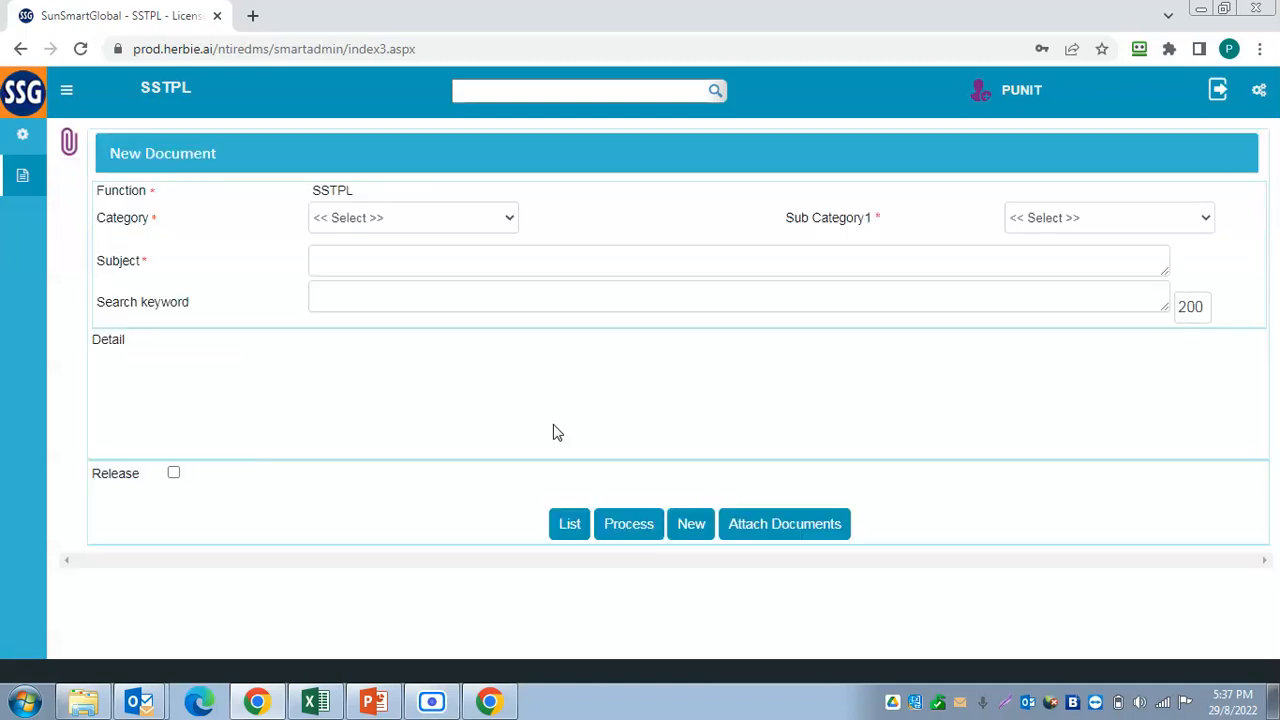
click(462, 218)
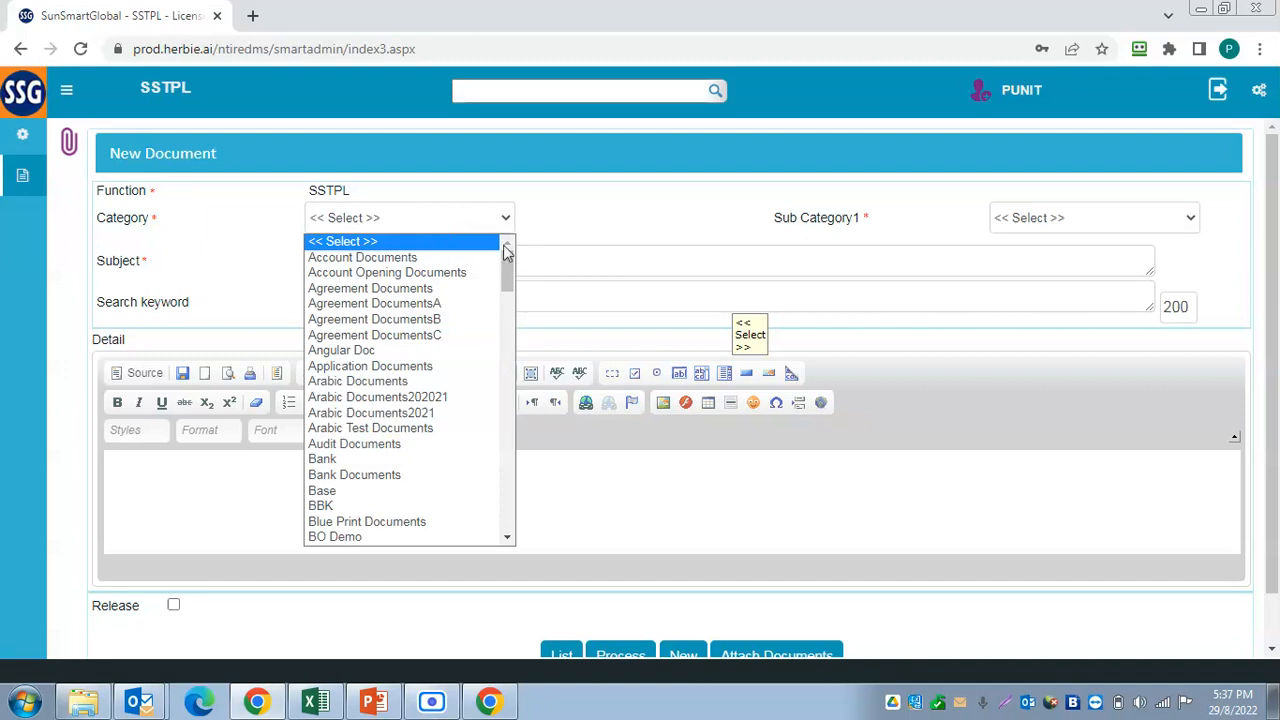
scroll(903, 341, down, 1)
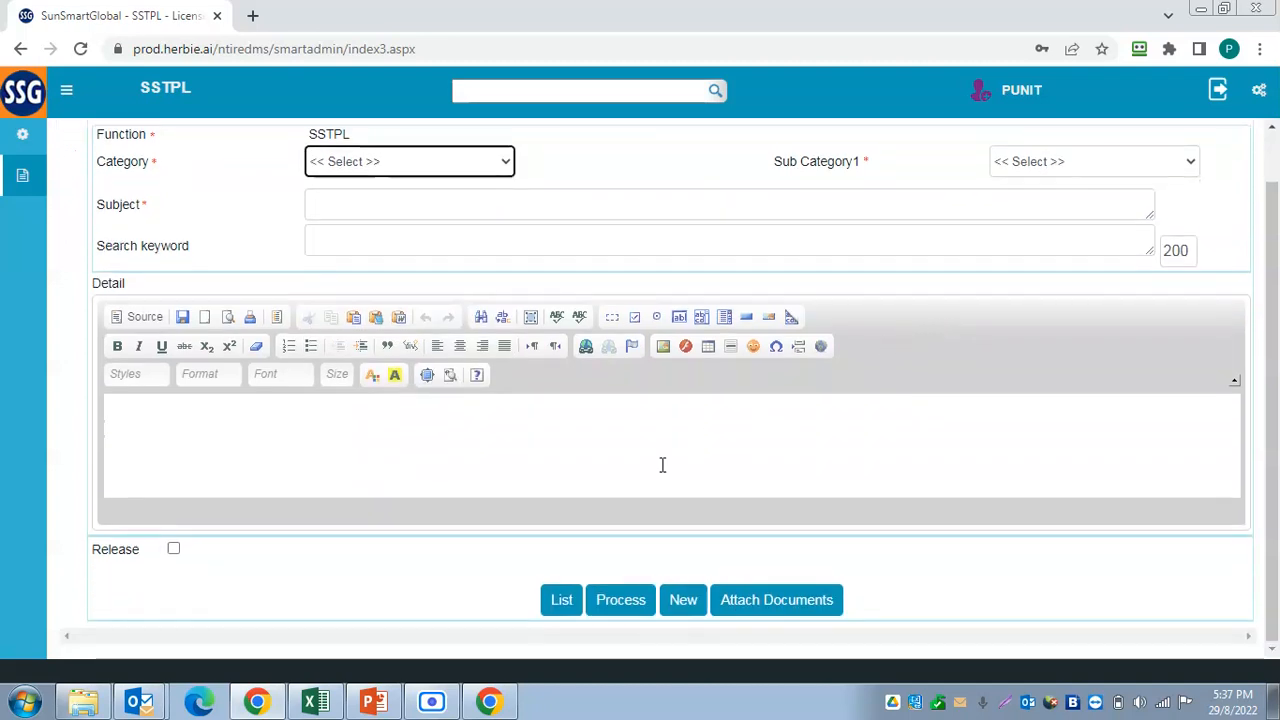
Step: Open the Track Process page of Business Process and list all process documents of the DUBAI branch
click(24, 180)
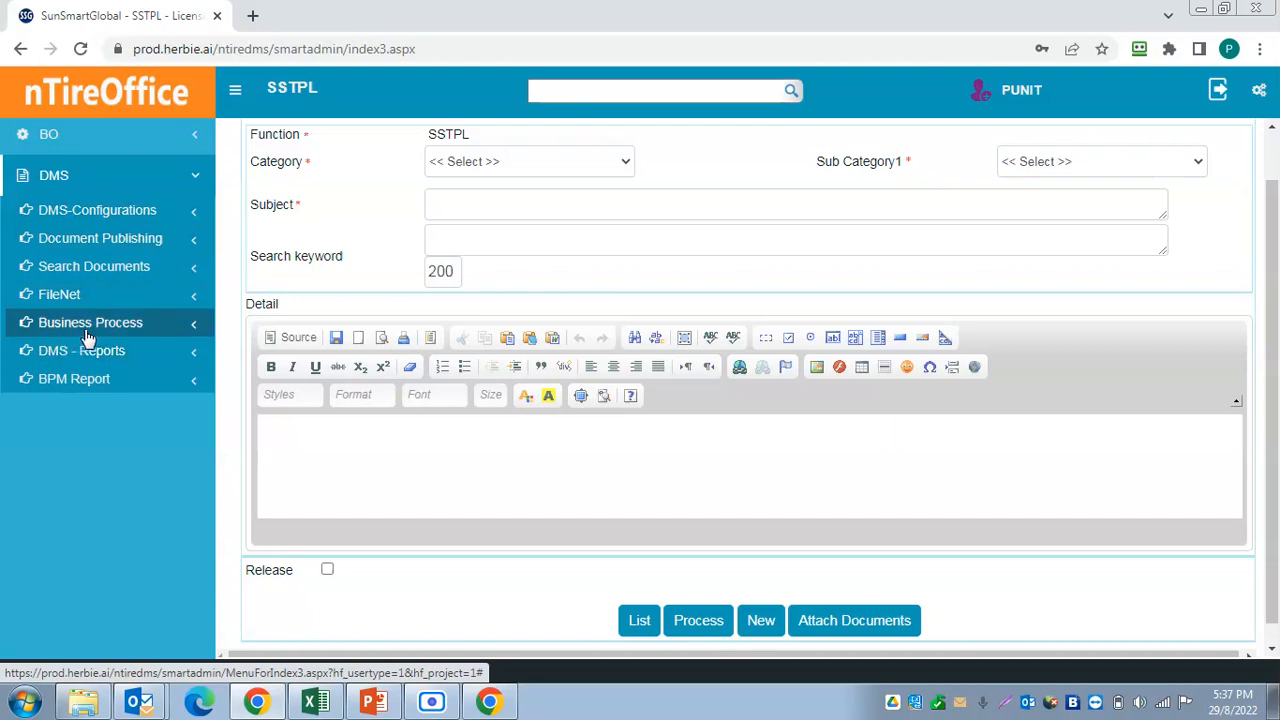
click(86, 330)
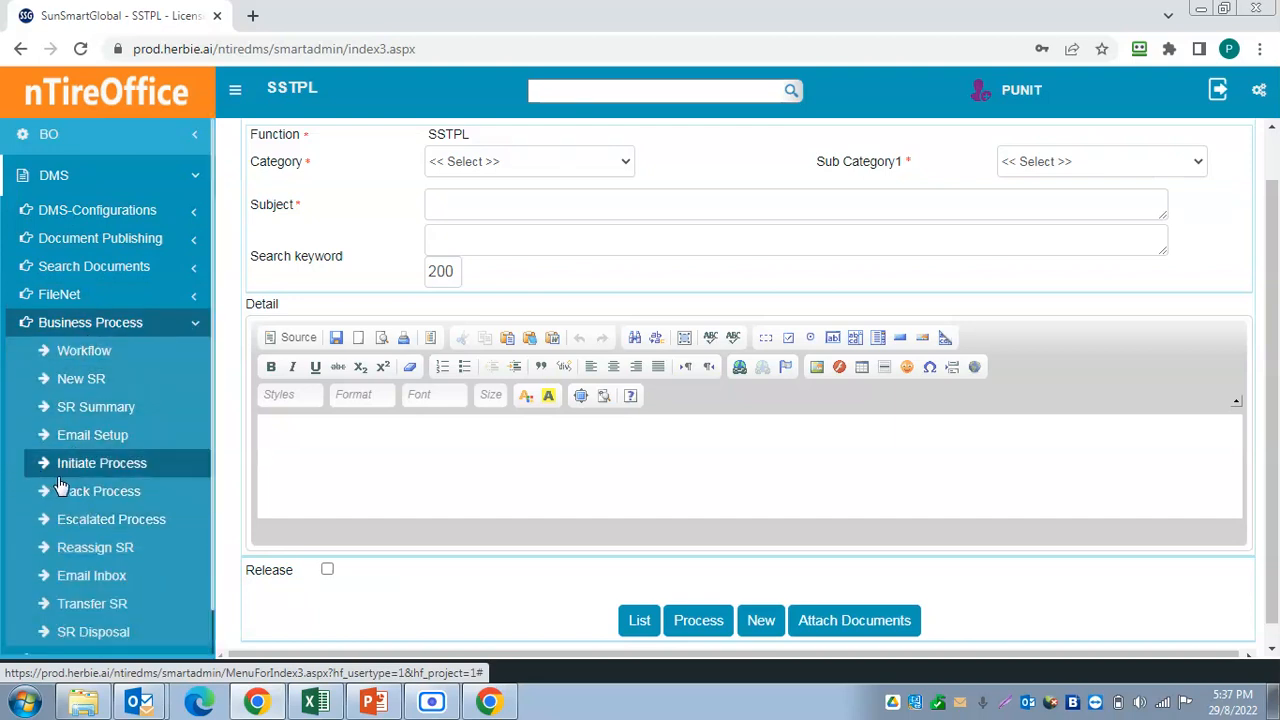
click(66, 490)
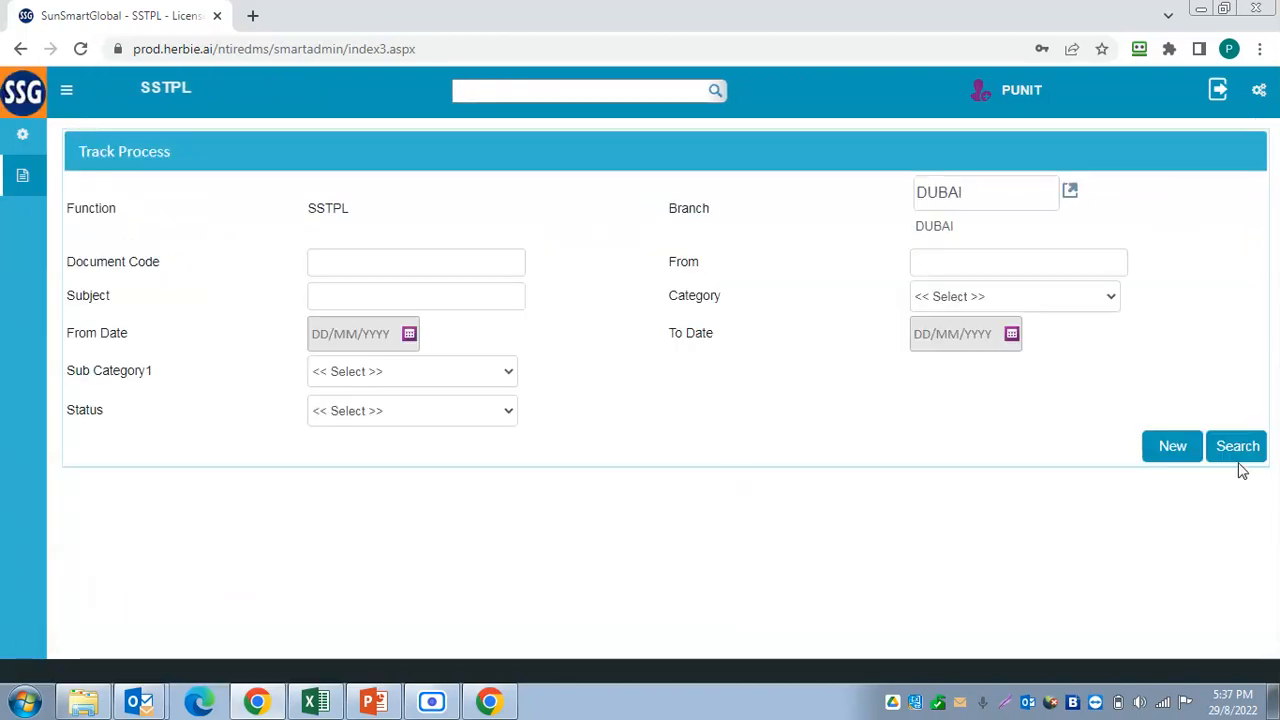
click(1238, 455)
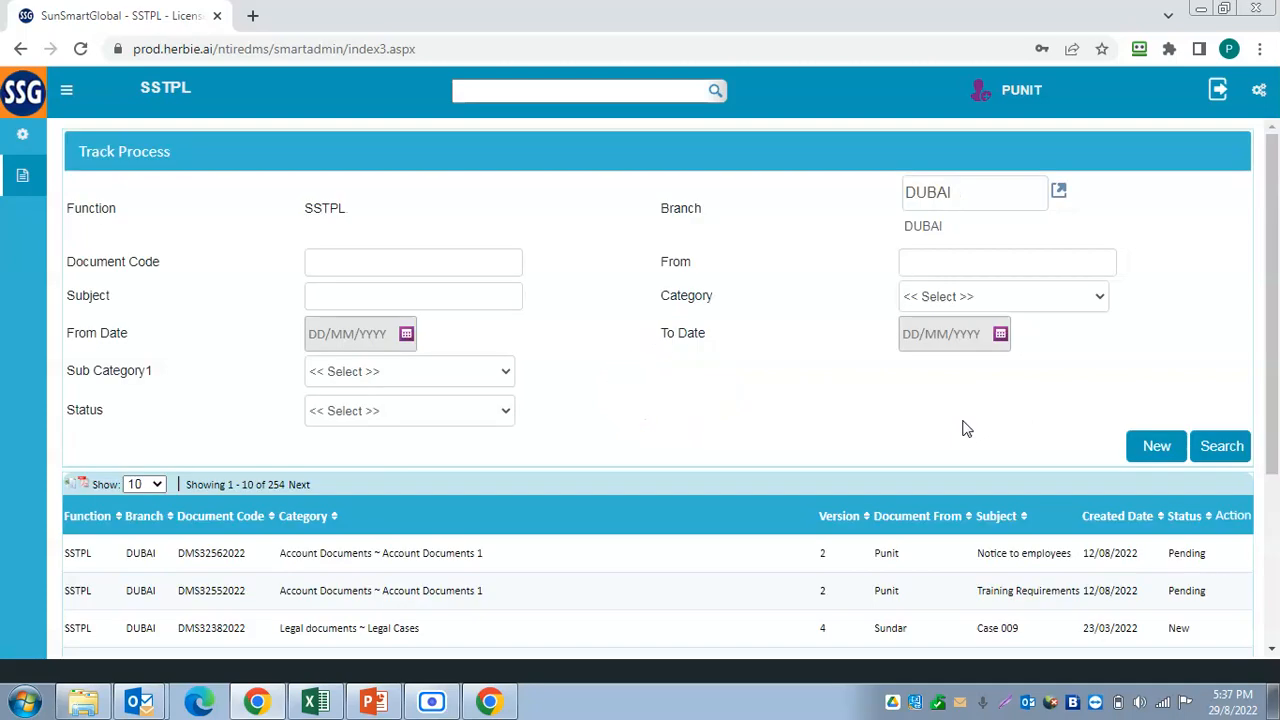
scroll(700, 460, down, 1)
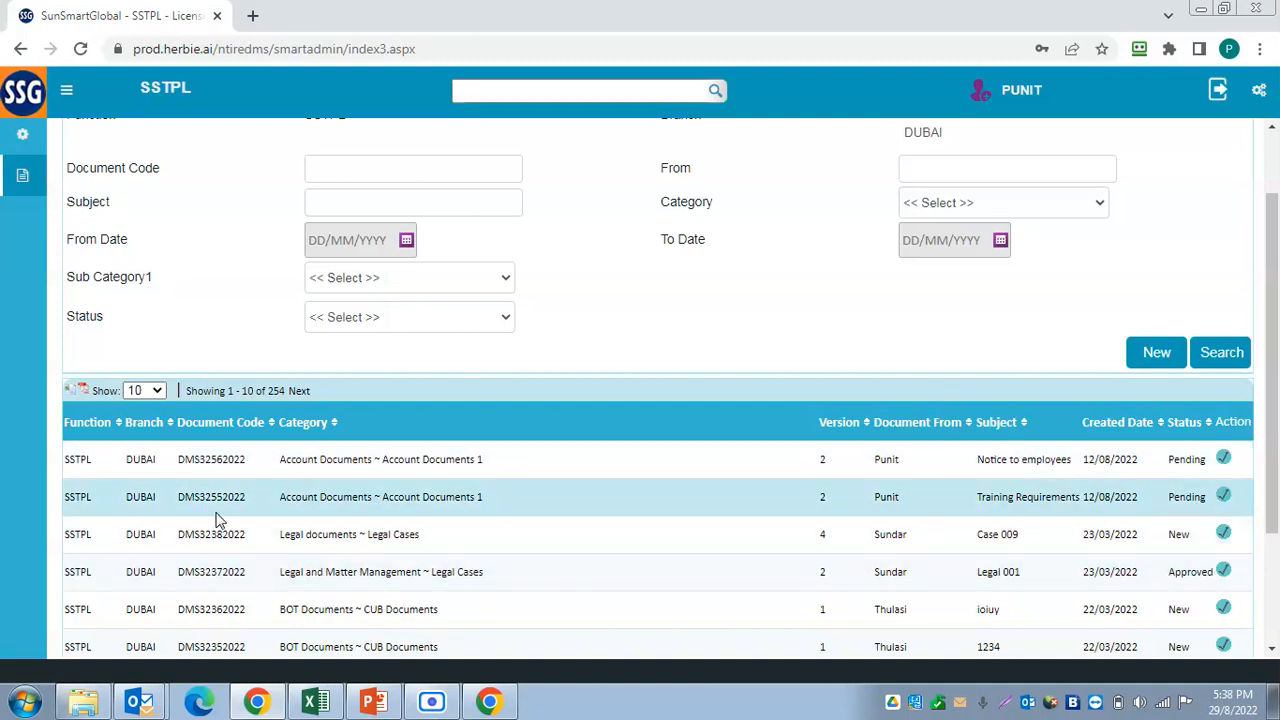
scroll(223, 517, down, 2)
scroll(237, 545, up, 3)
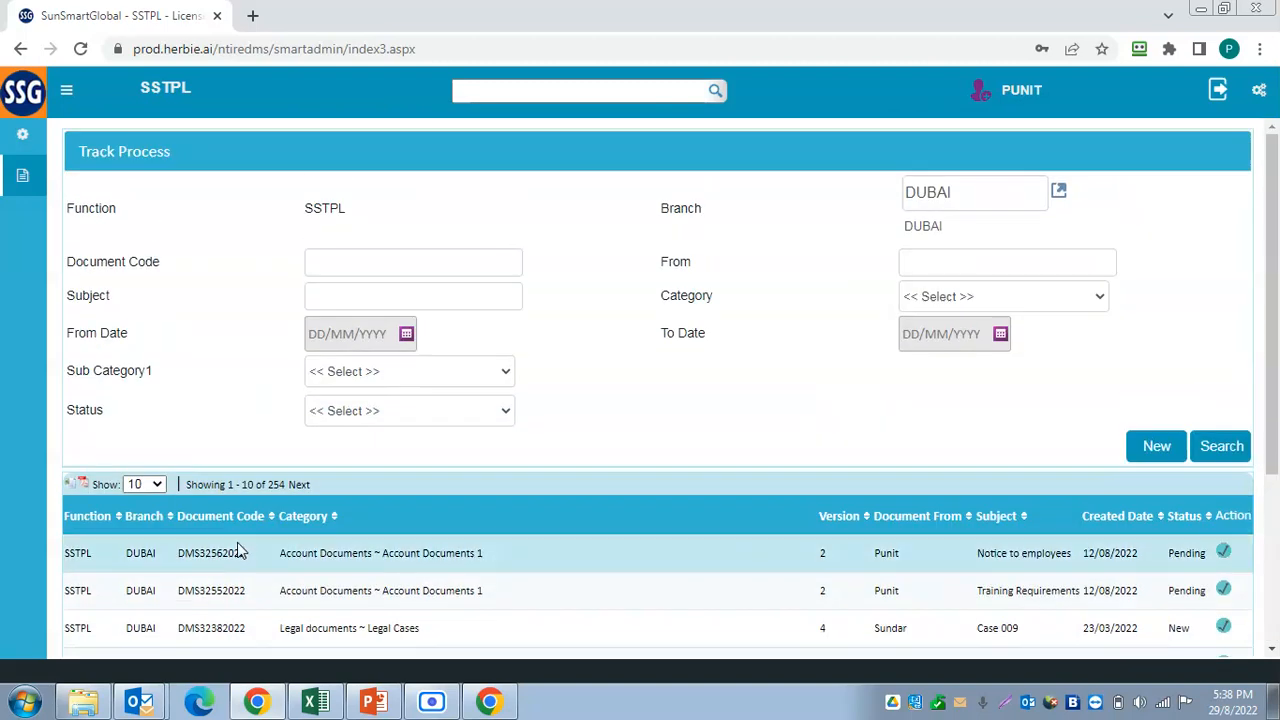
click(18, 197)
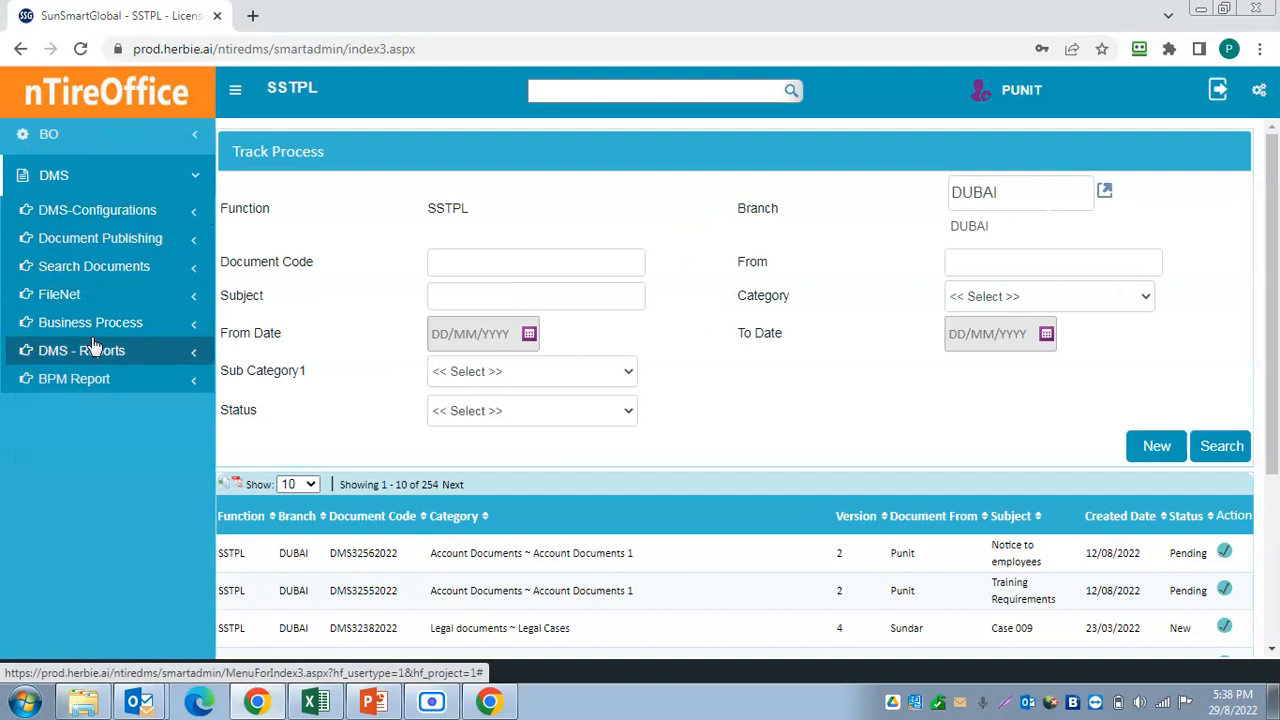
click(92, 348)
click(90, 323)
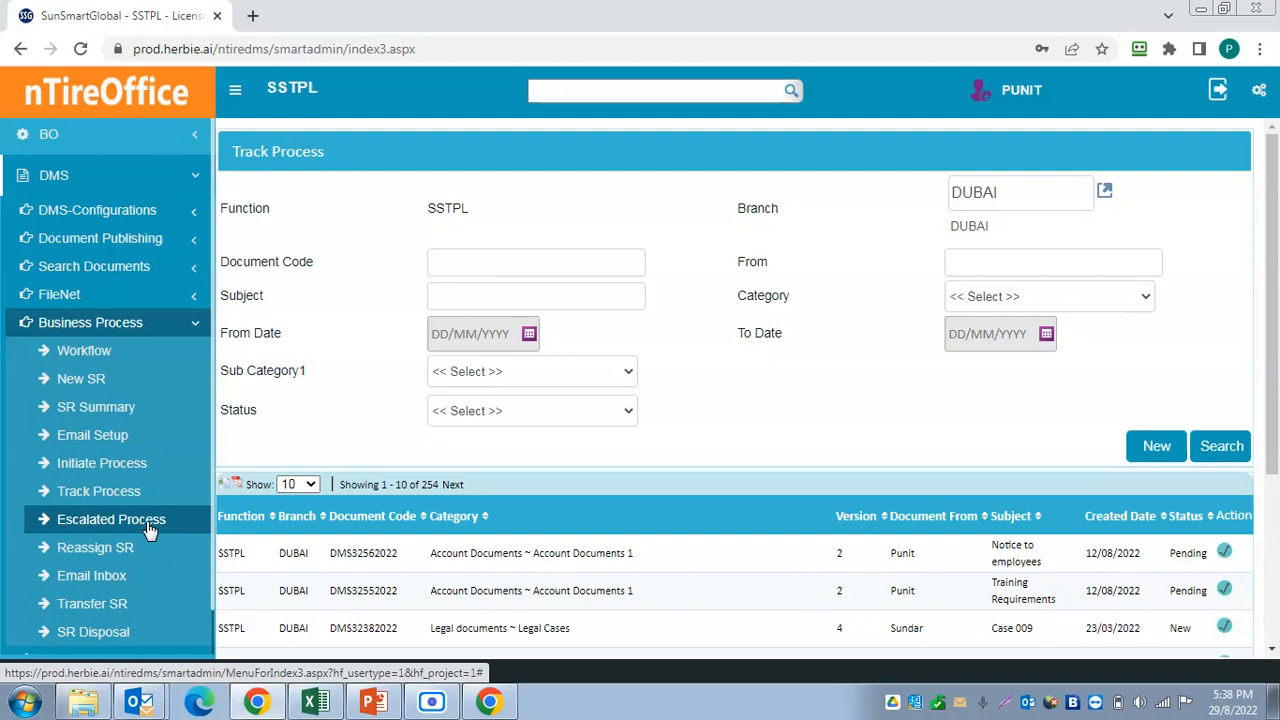
click(148, 324)
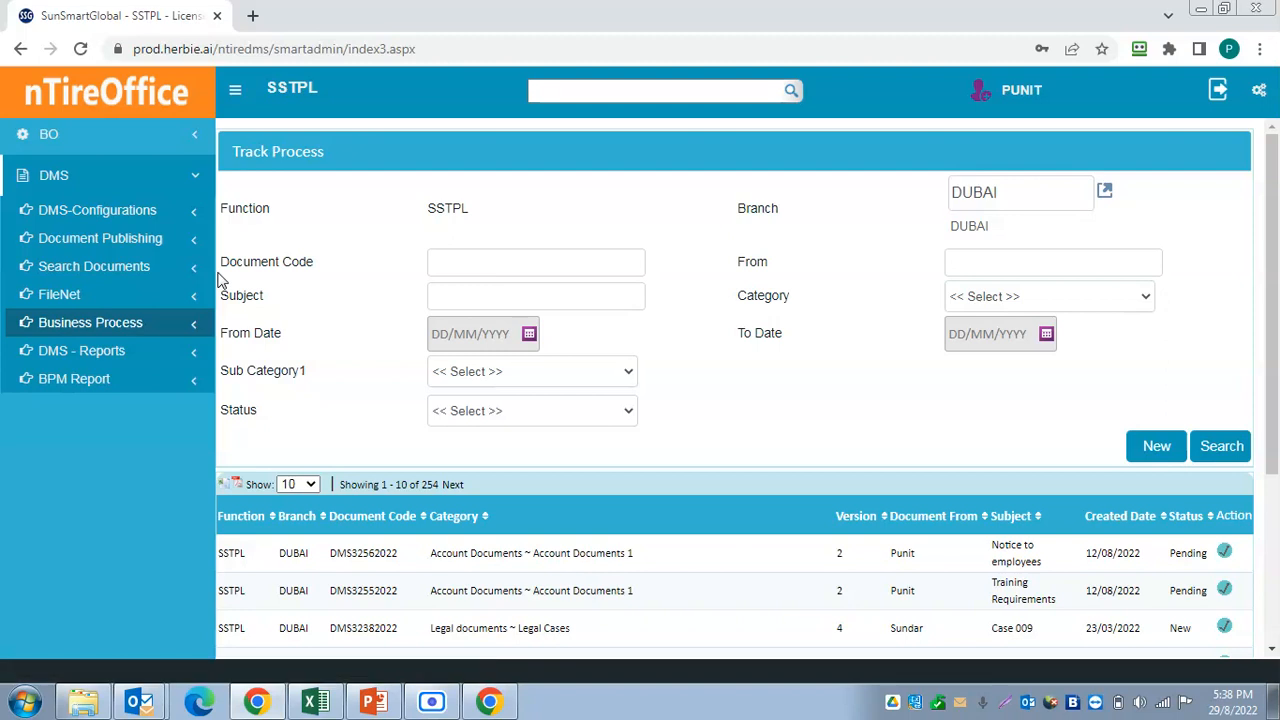
Step: Build the Archive Documents report from DMS - Reports and display its available export types
click(188, 360)
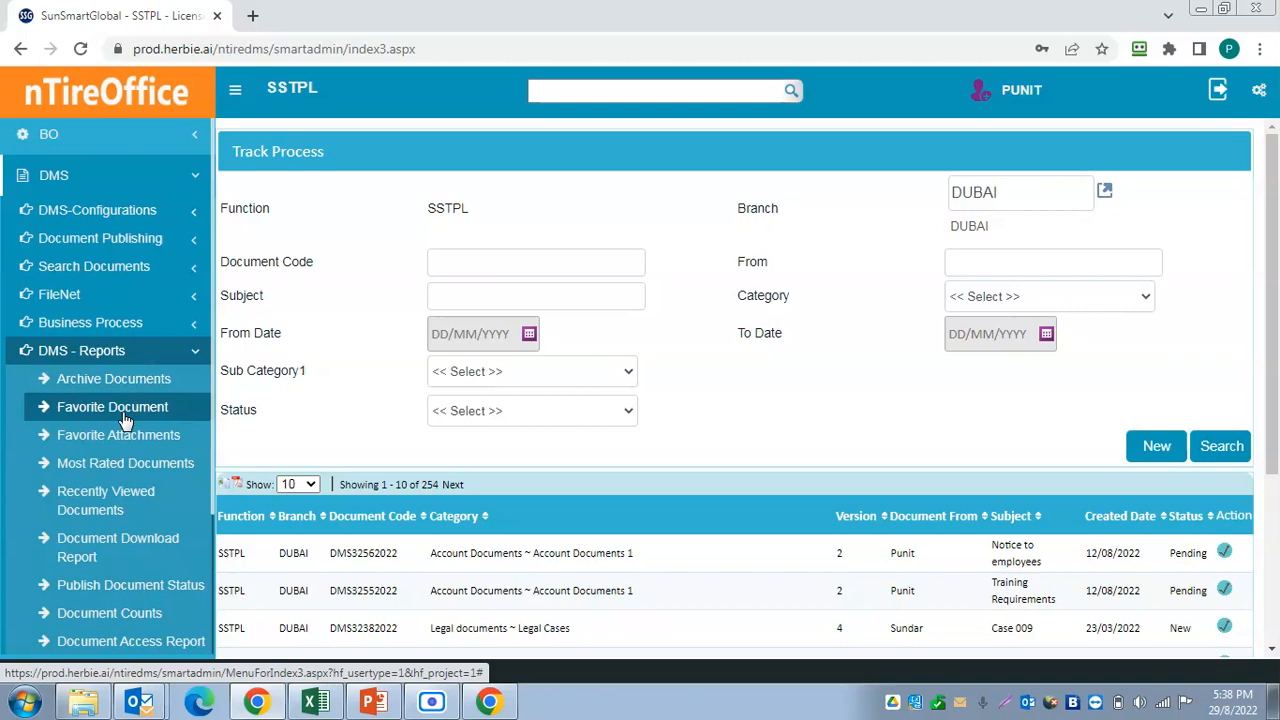
scroll(100, 610, down, 2)
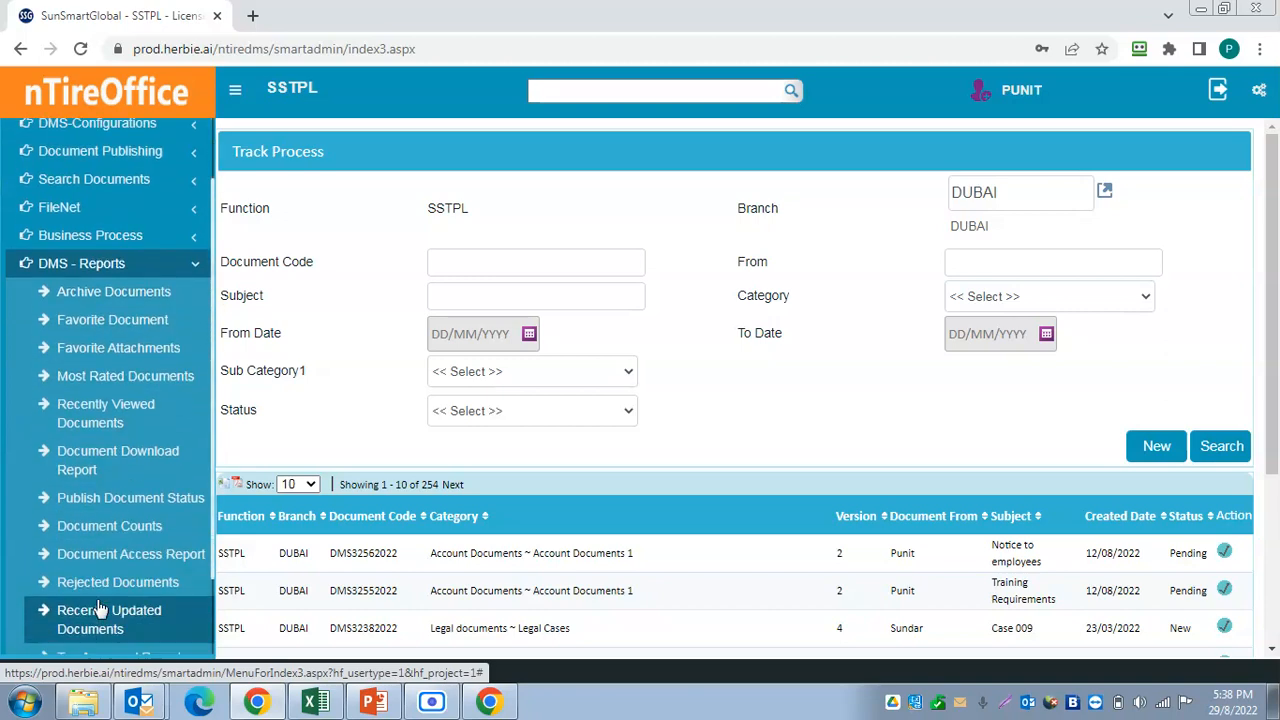
scroll(120, 550, up, 2)
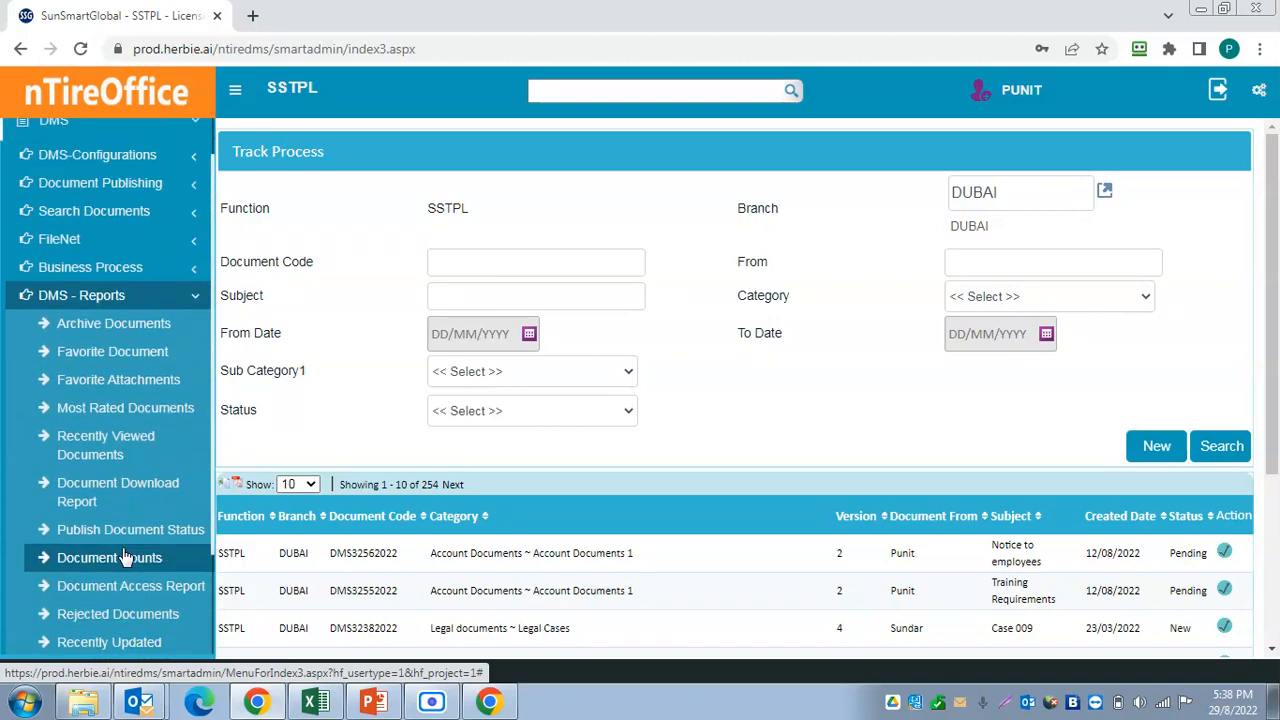
click(133, 390)
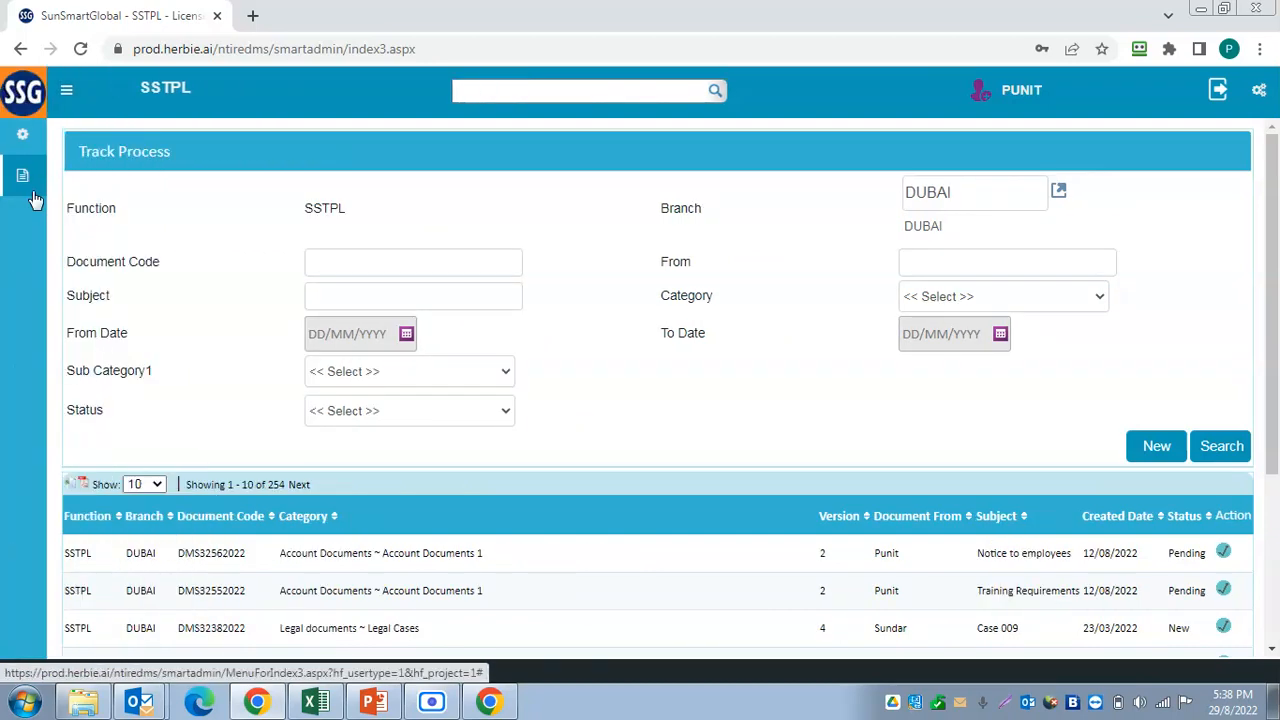
click(668, 216)
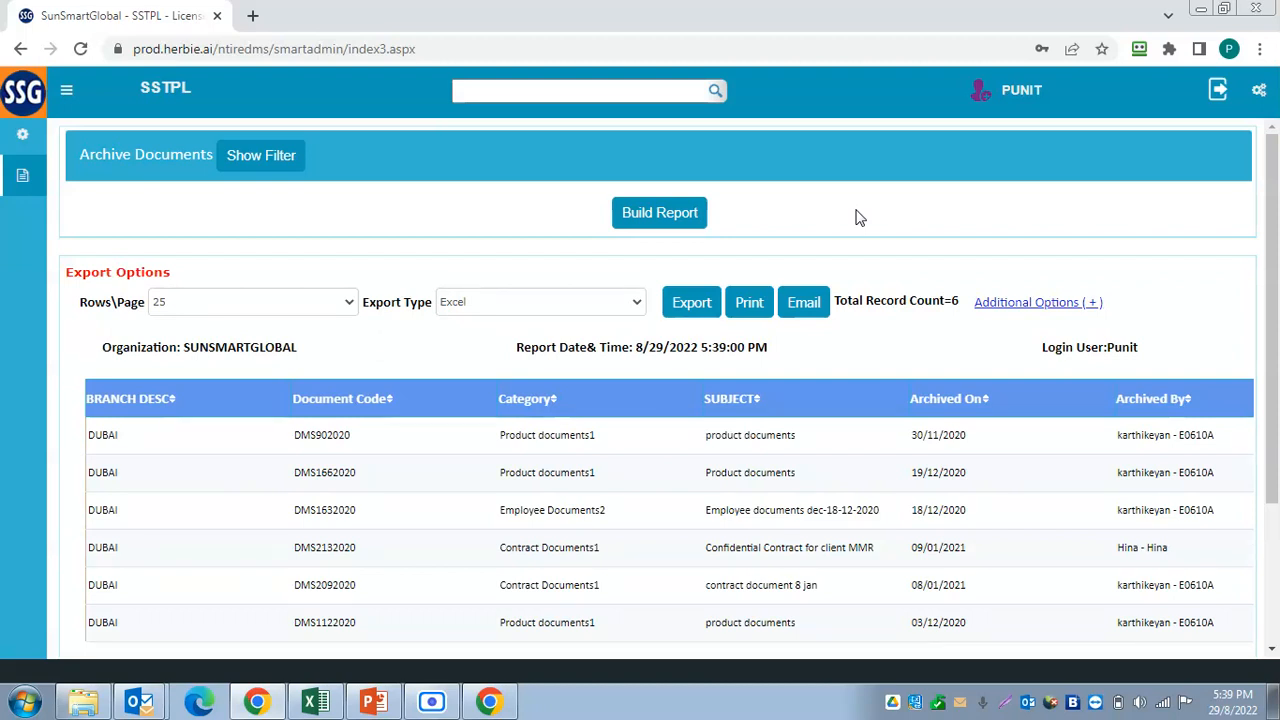
click(620, 304)
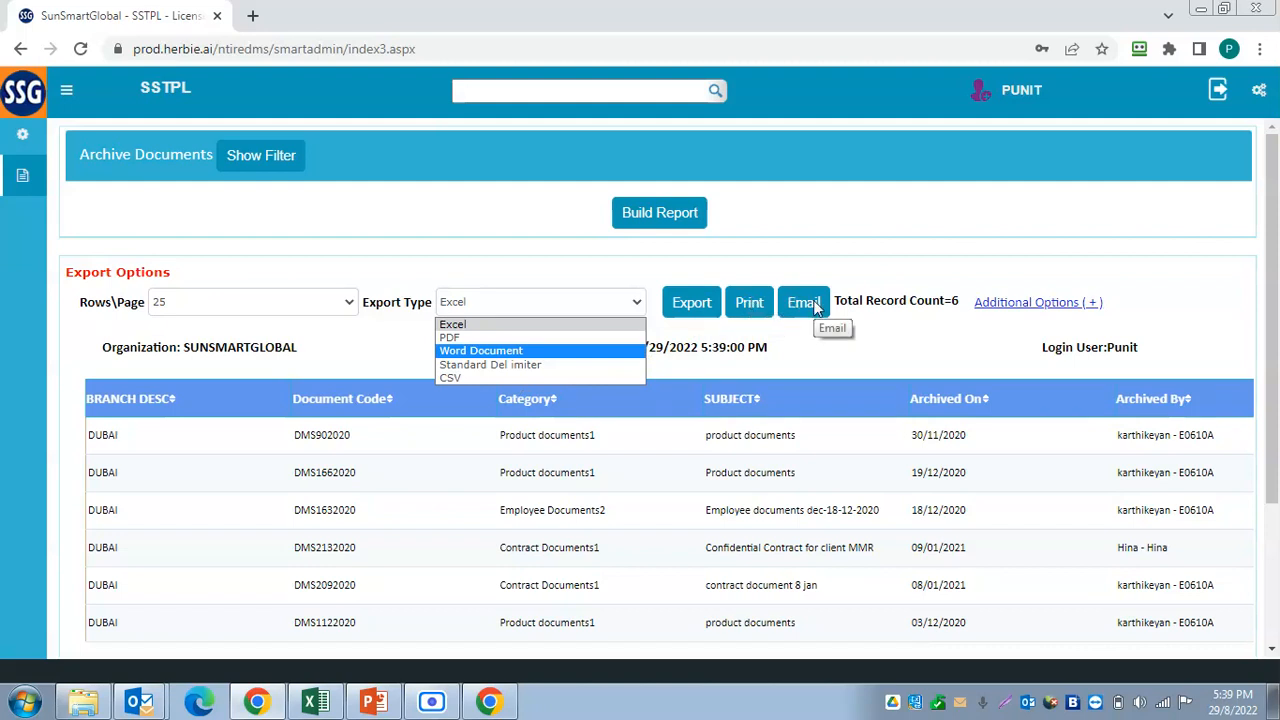
Step: Display the additional grouping, page setup and column options of the Archive Documents report, and reopen its filter fields
click(1026, 306)
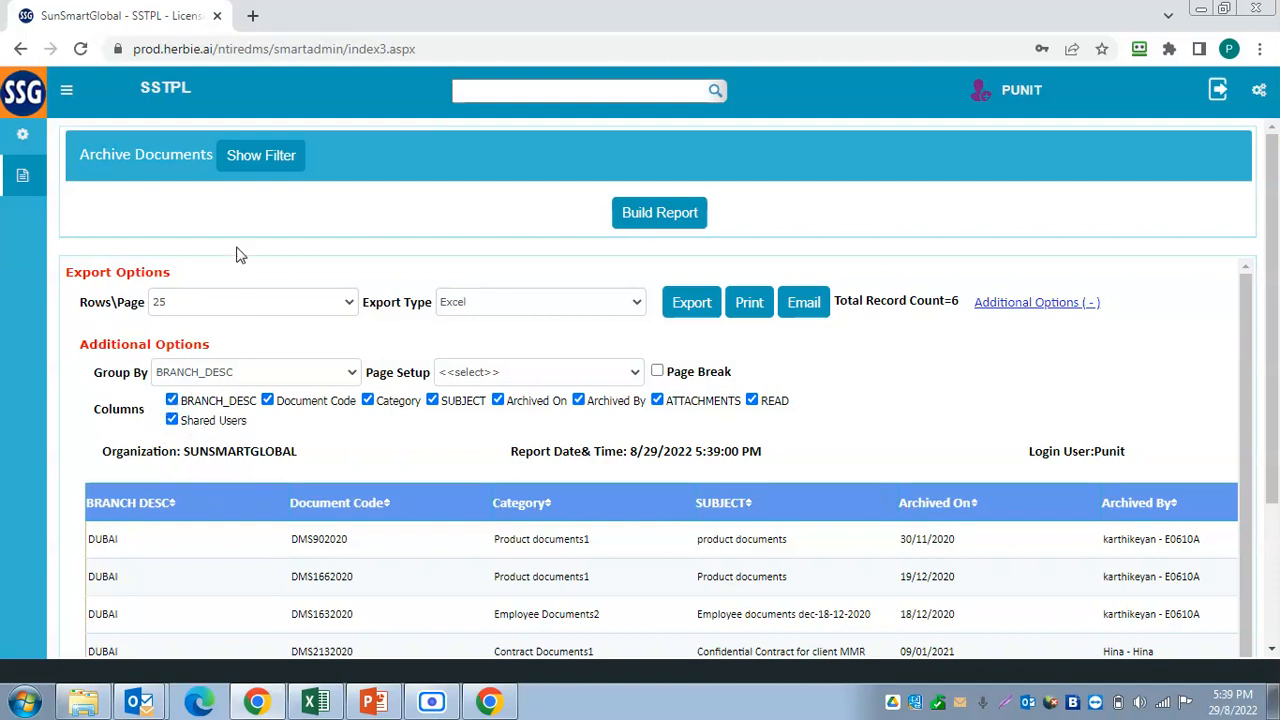
click(255, 159)
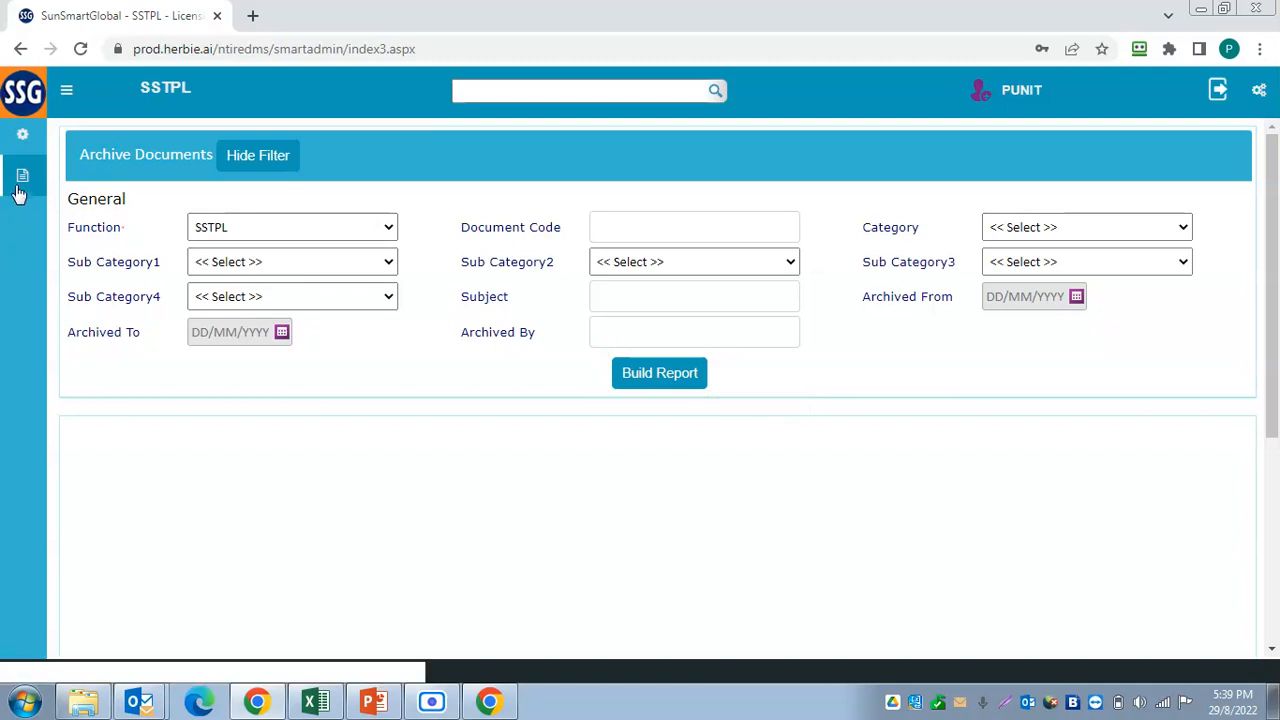
Step: Examine the full list of reports offered under DMS - Reports, and collapse the navigation again
mouse_move(100, 229)
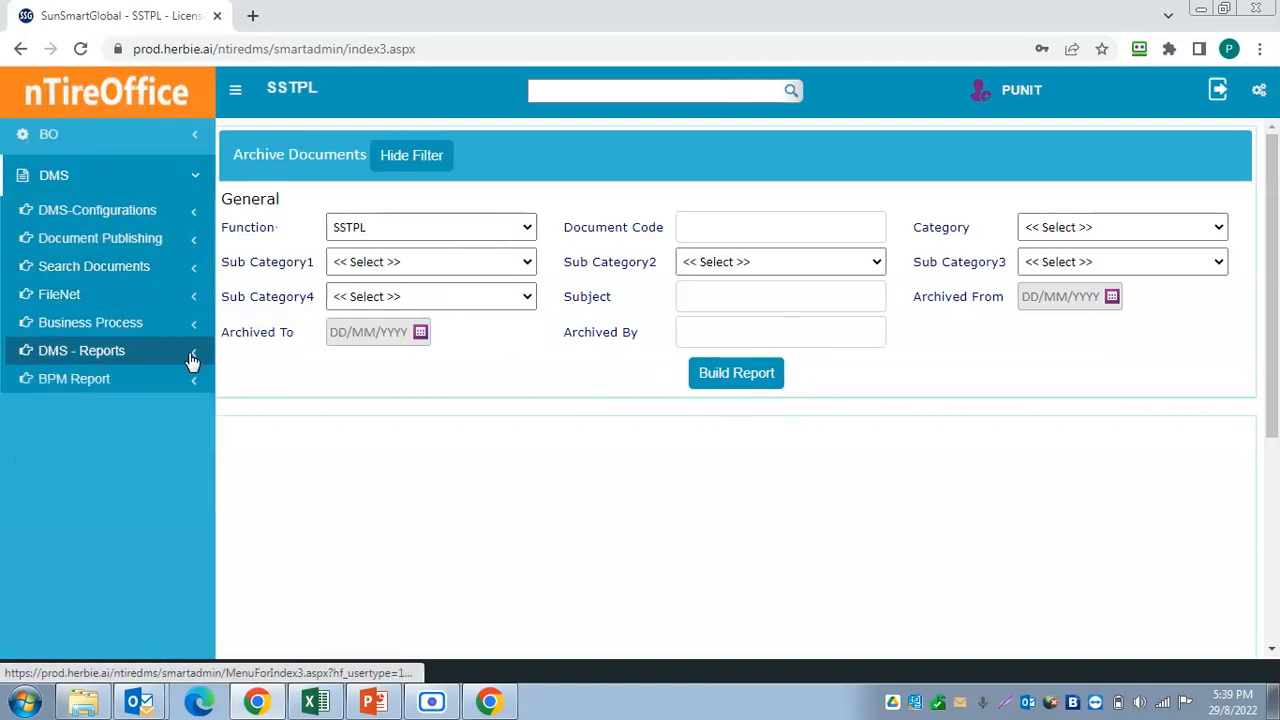
click(192, 360)
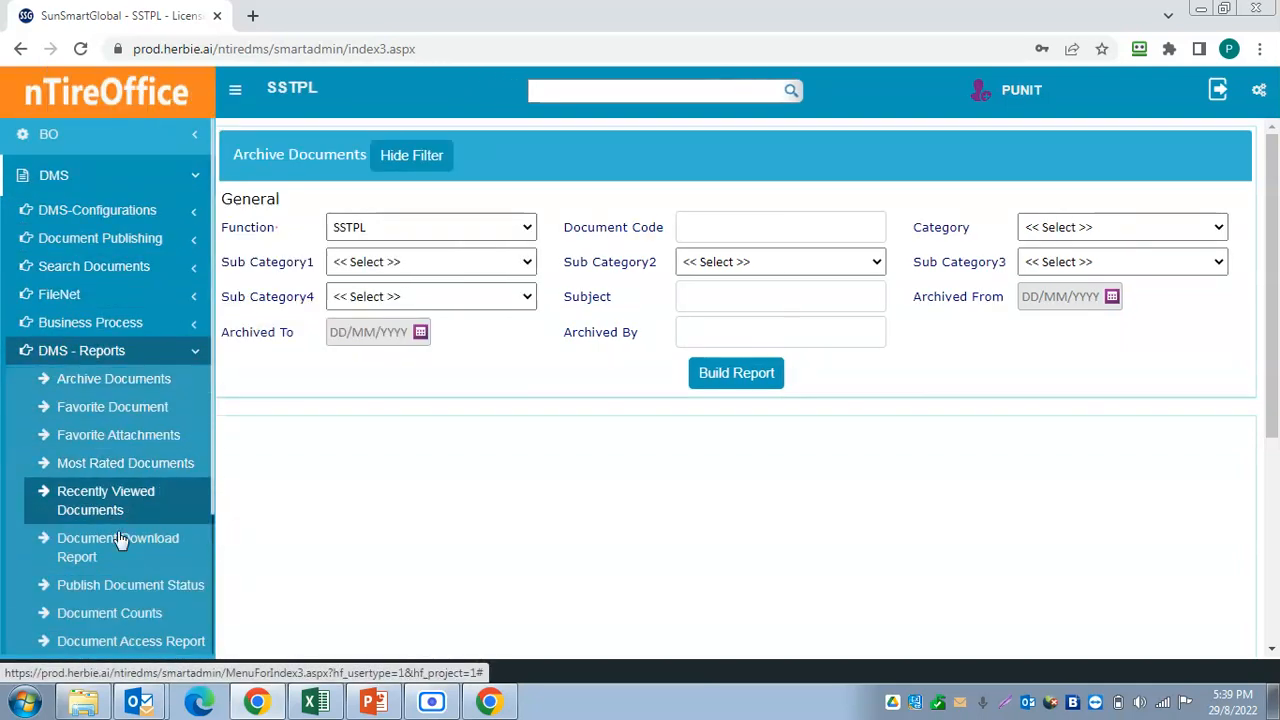
scroll(145, 615, down, 3)
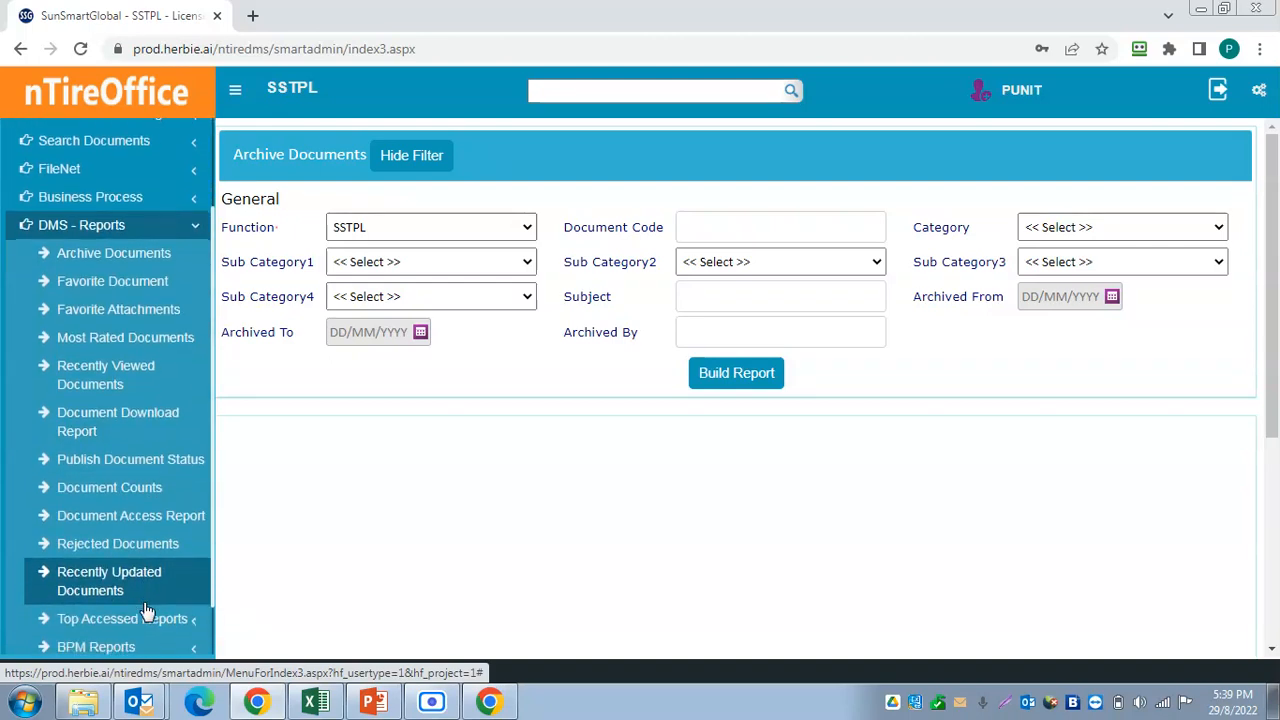
scroll(147, 610, down, 1)
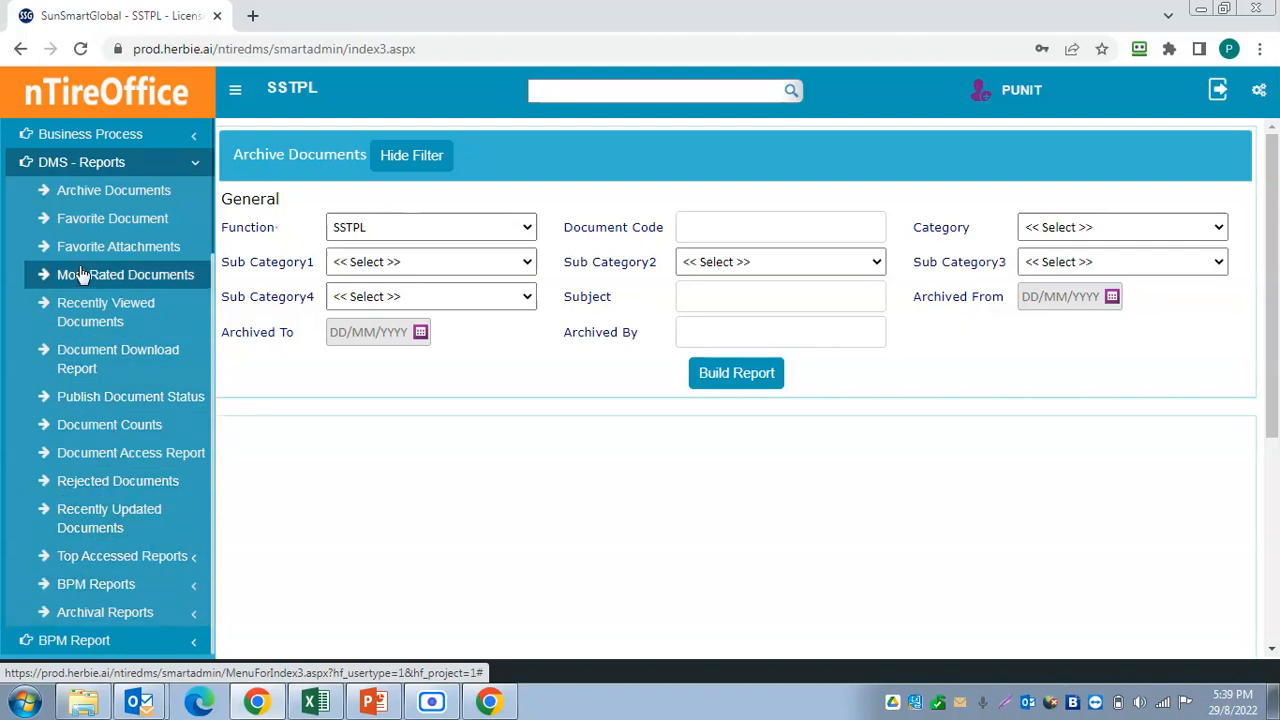
click(240, 95)
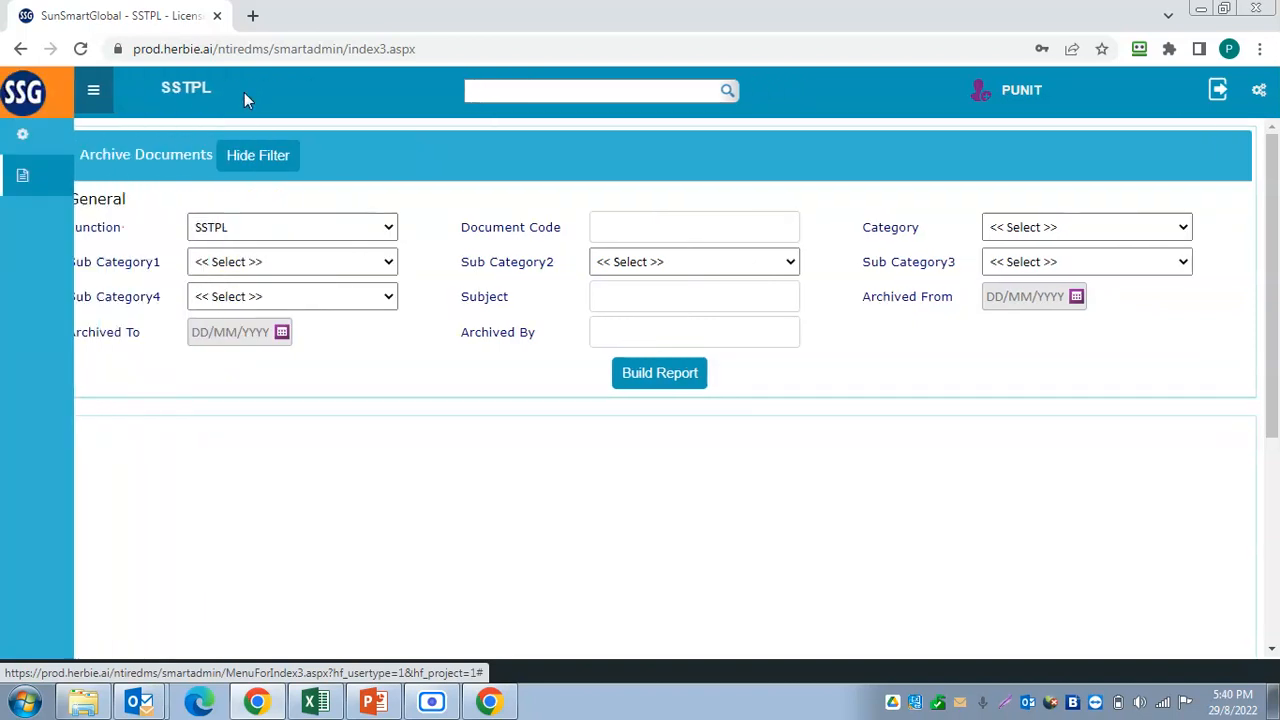